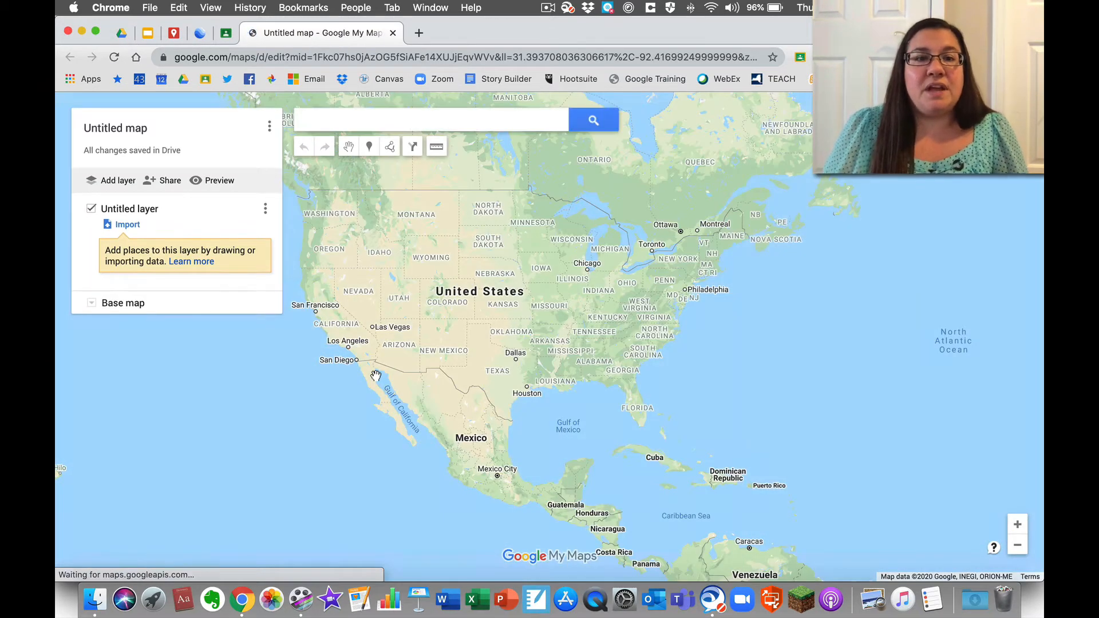
- Visit the My Maps home page at google.com/mymaps in a separate browser tab and return to the untitled map
left_click(423, 33)
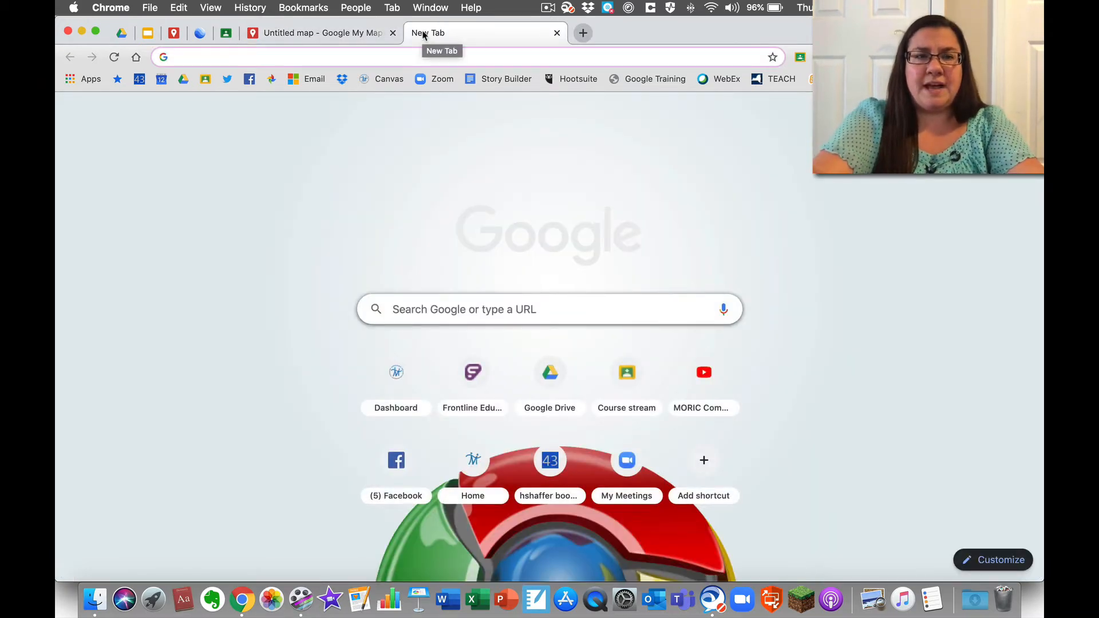
type("goo")
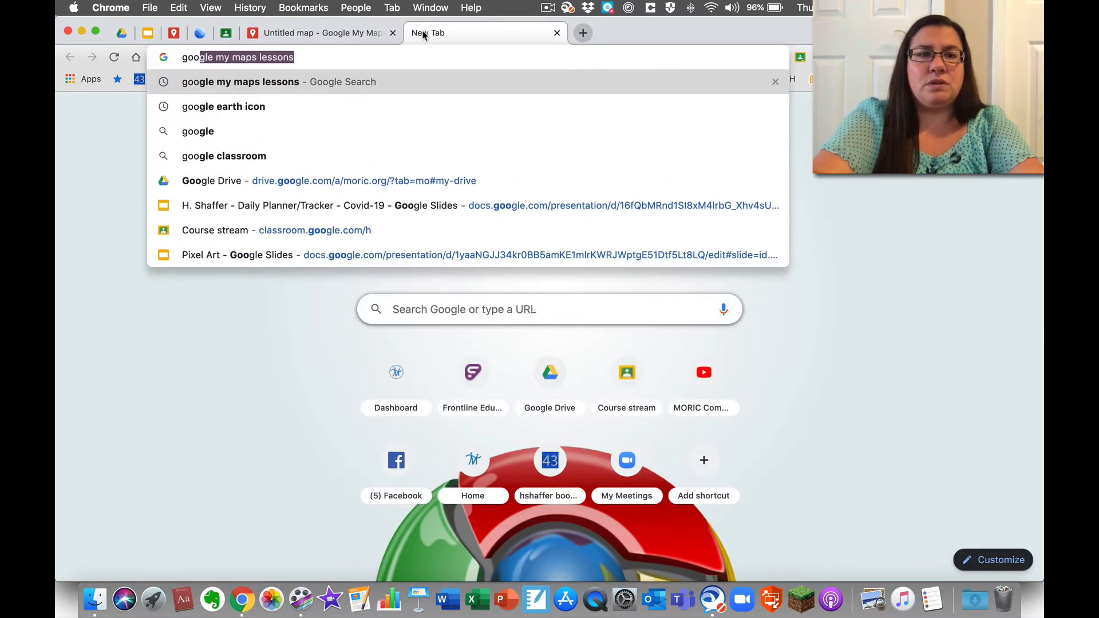
type("gle.com")
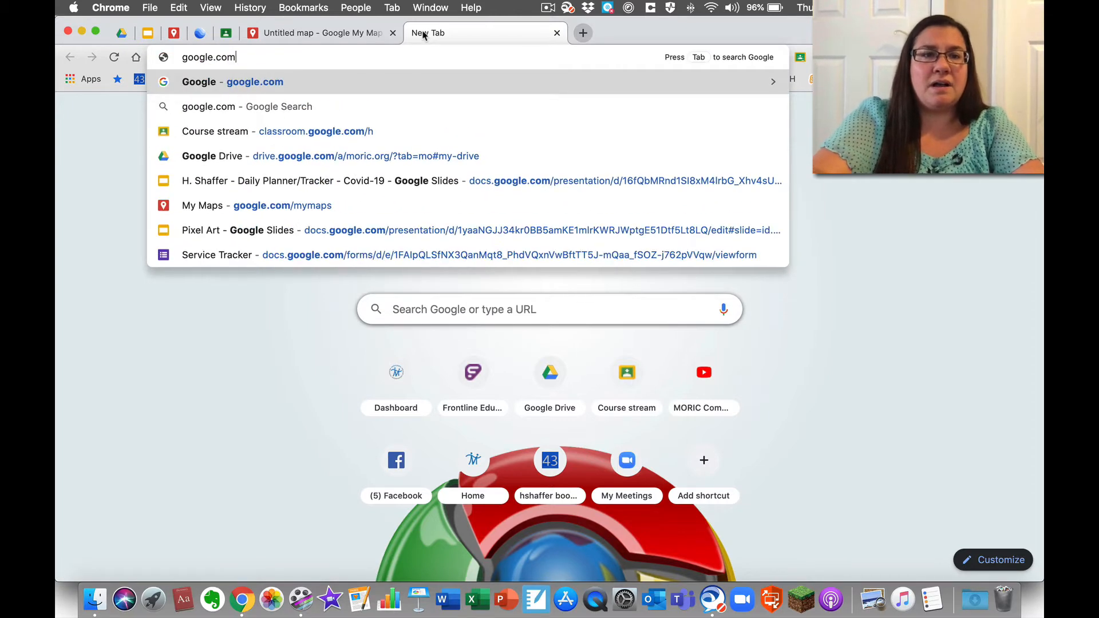
type("/mymaps")
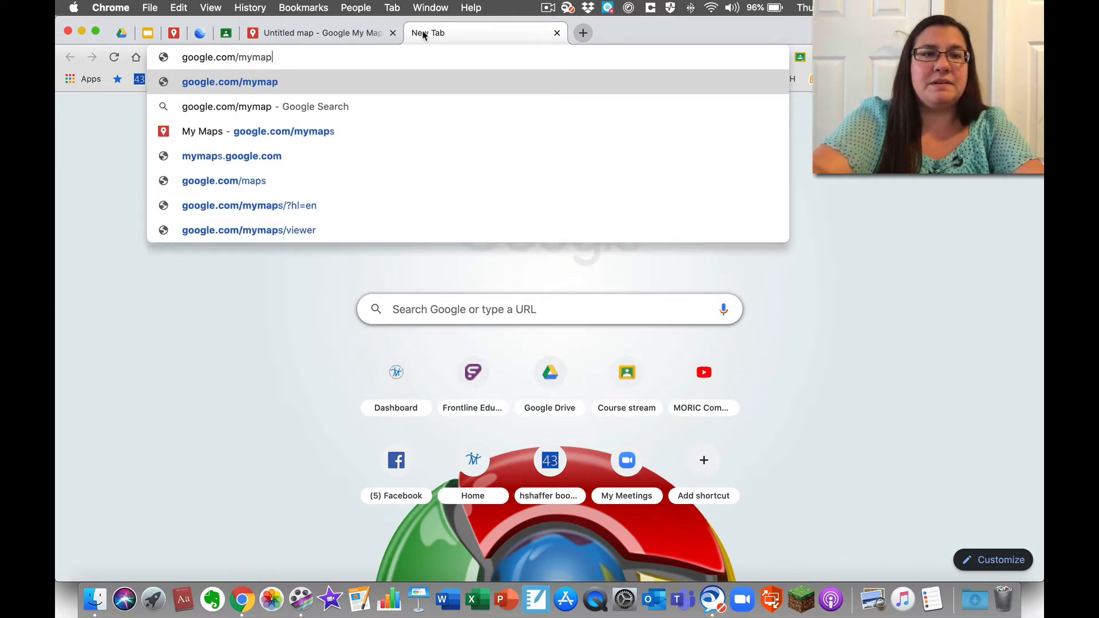
key("Return")
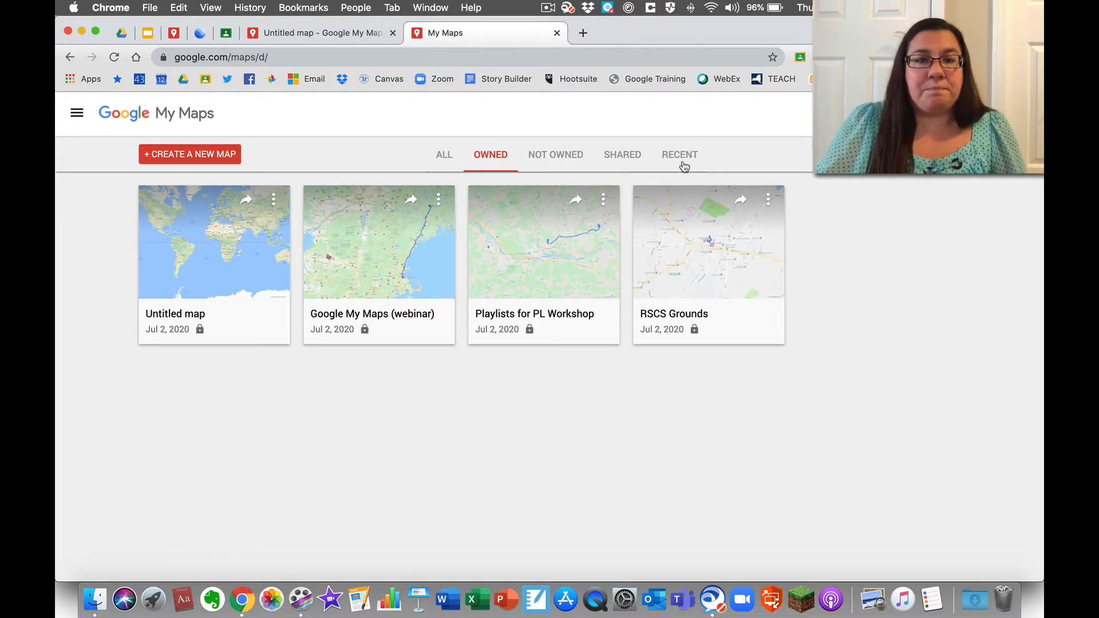
left_click(558, 34)
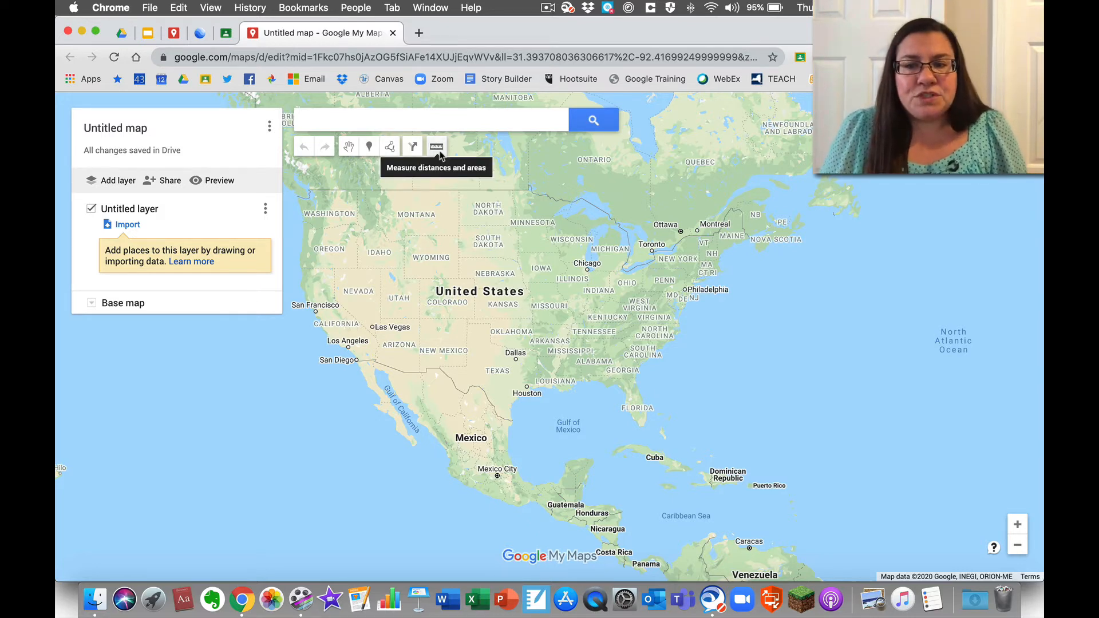
- Zoom and centre the map on New York State and the surrounding Northeast
left_click(1018, 546)
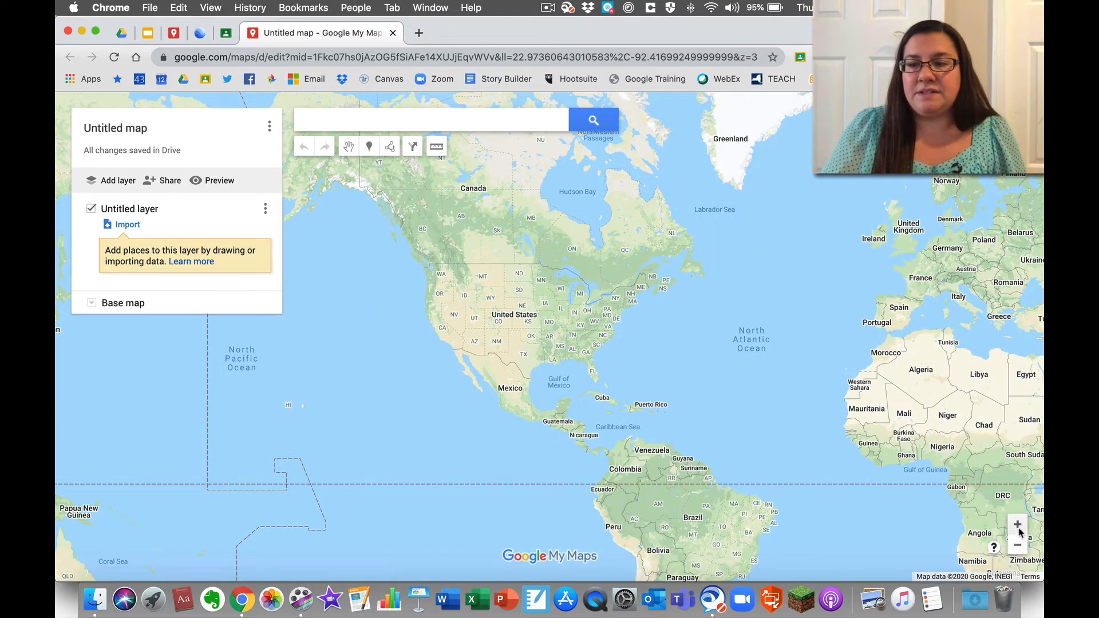
left_click(1018, 525)
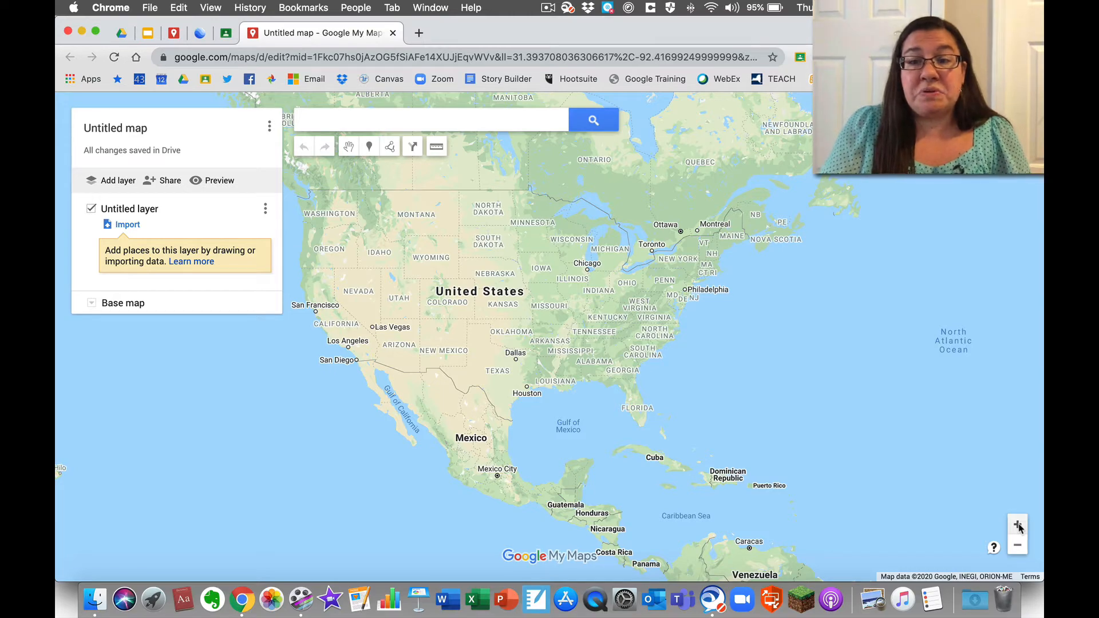
left_click(1018, 525)
left_click_drag(821, 316, 578, 463)
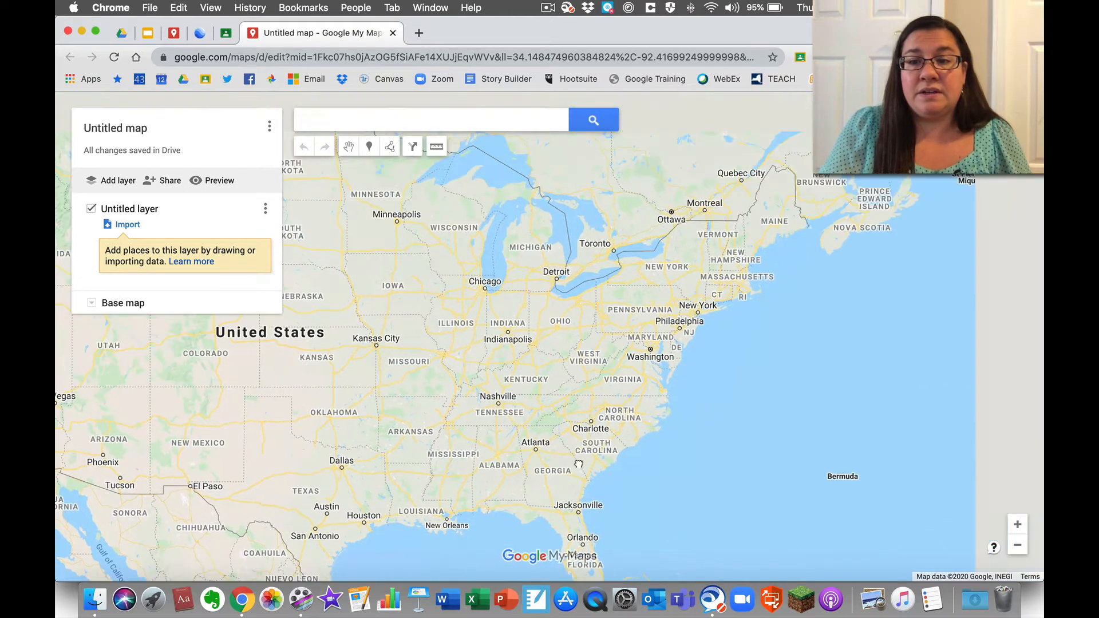
scroll(480, 416, "up", 1)
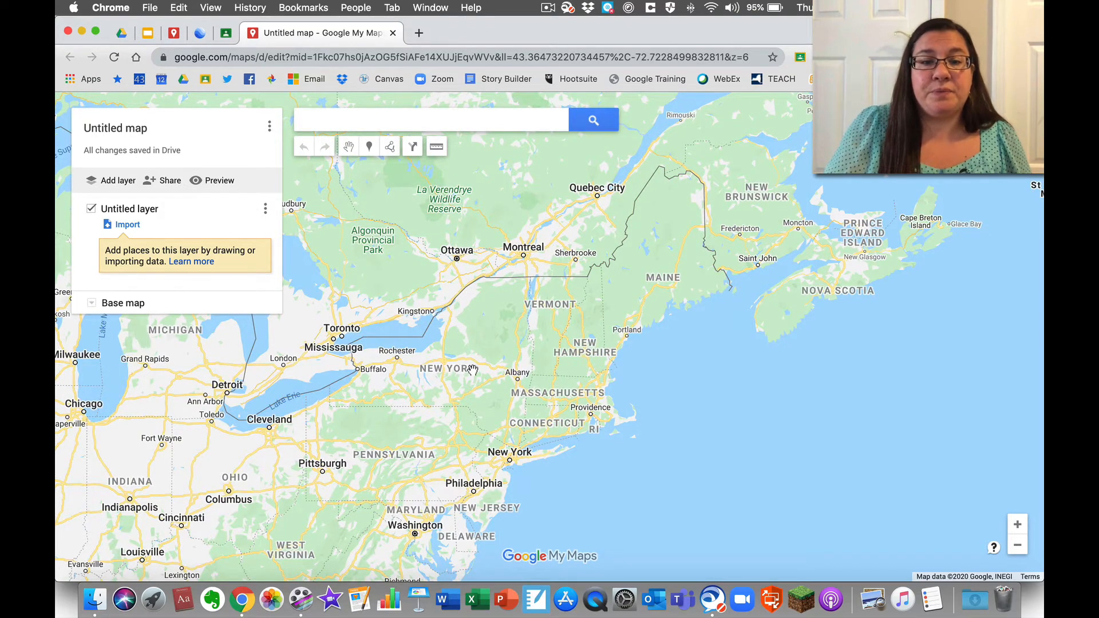
scroll(472, 370, "up", 1)
left_click_drag(473, 370, 632, 333)
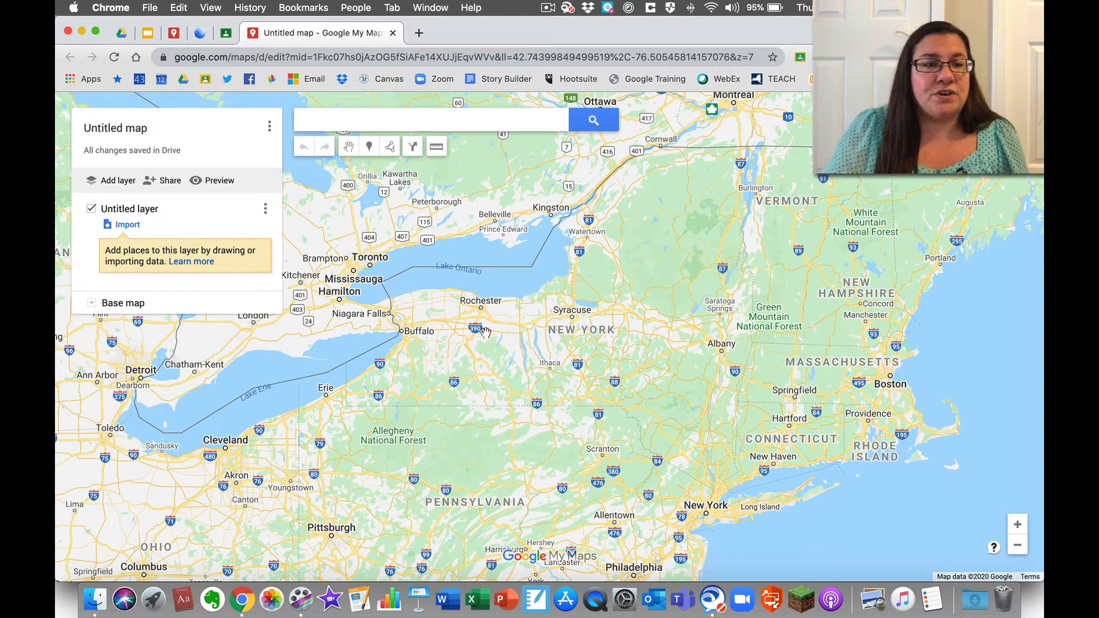
- Try the satellite and pale orange base map styles, and switch back to the default base map
left_click(92, 303)
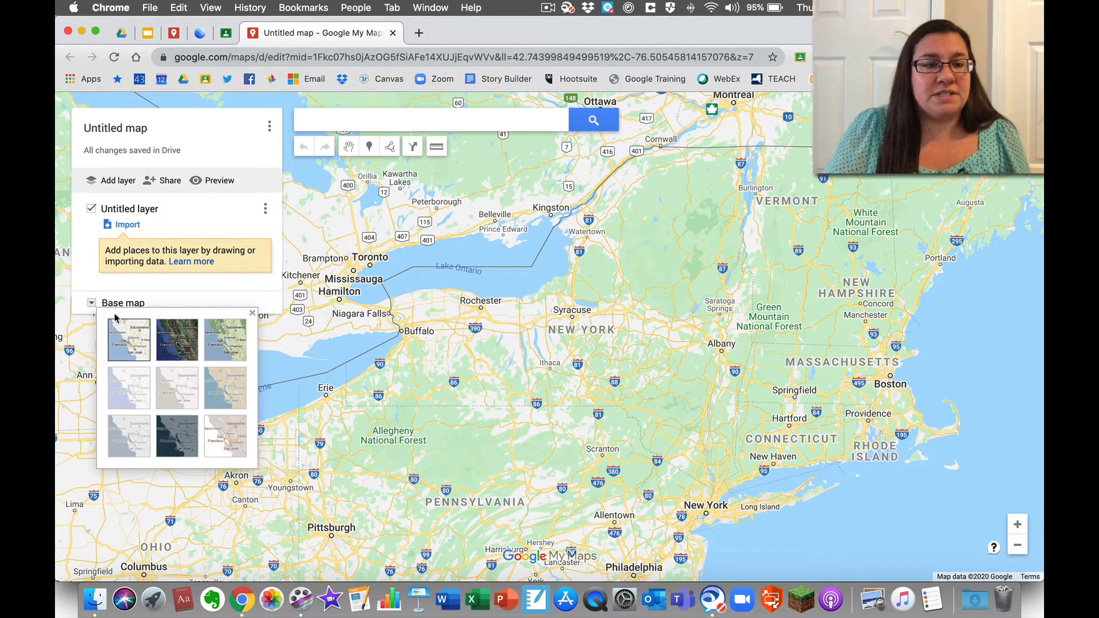
left_click(172, 337)
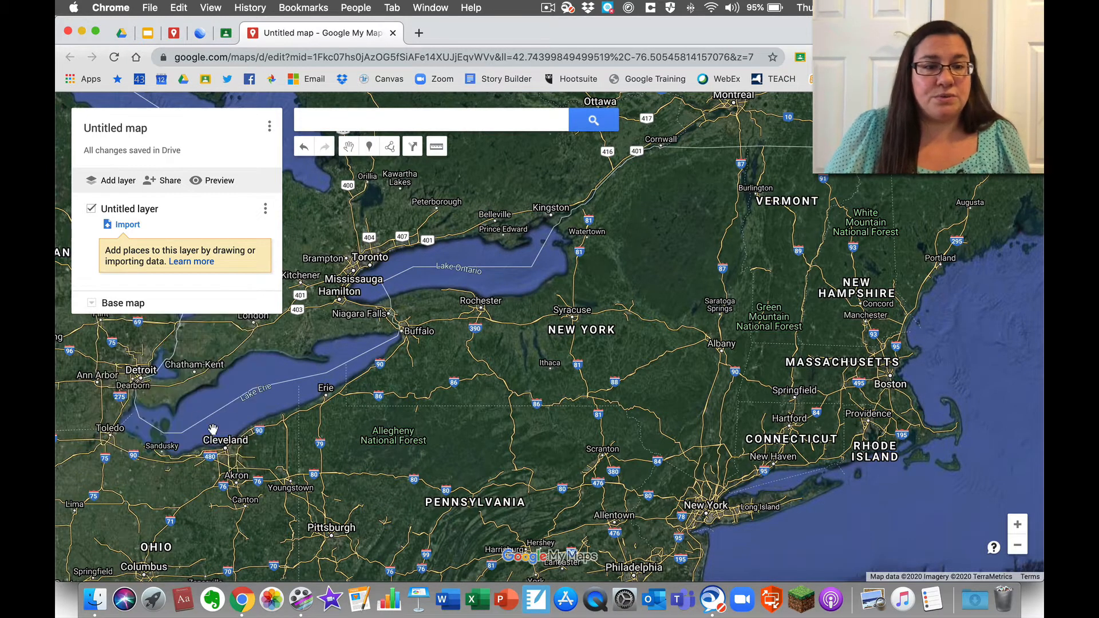
left_click(91, 302)
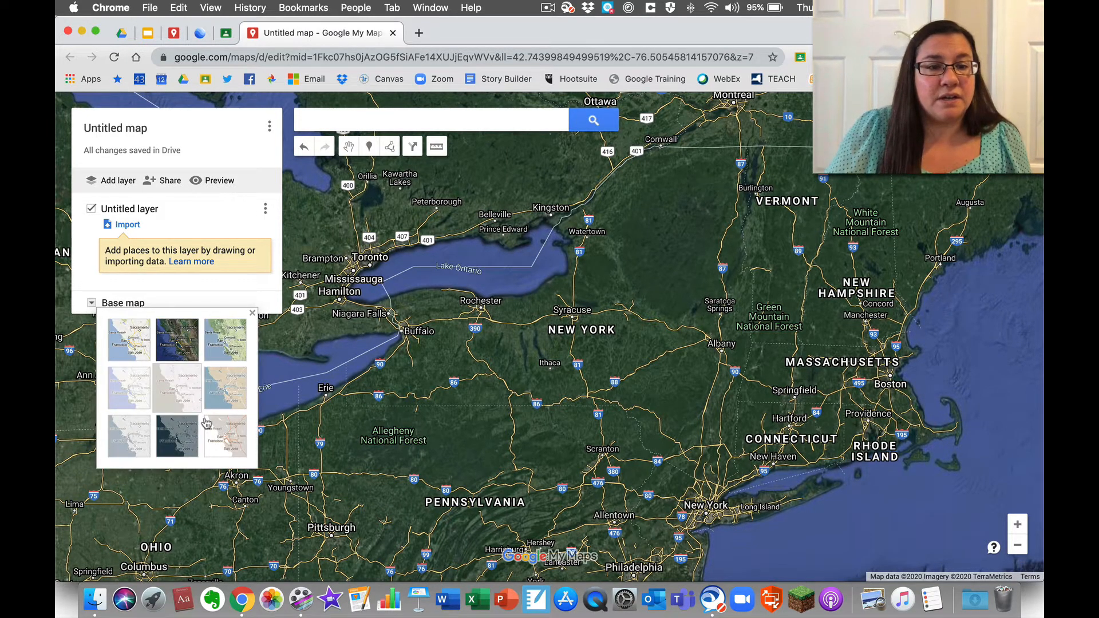
left_click(229, 433)
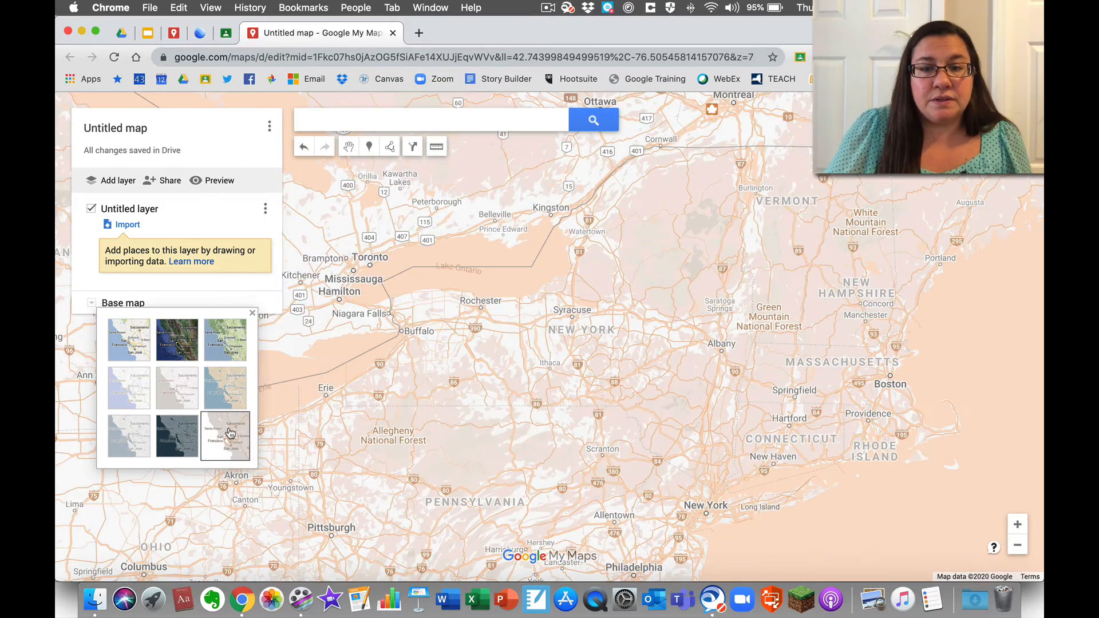
left_click(145, 348)
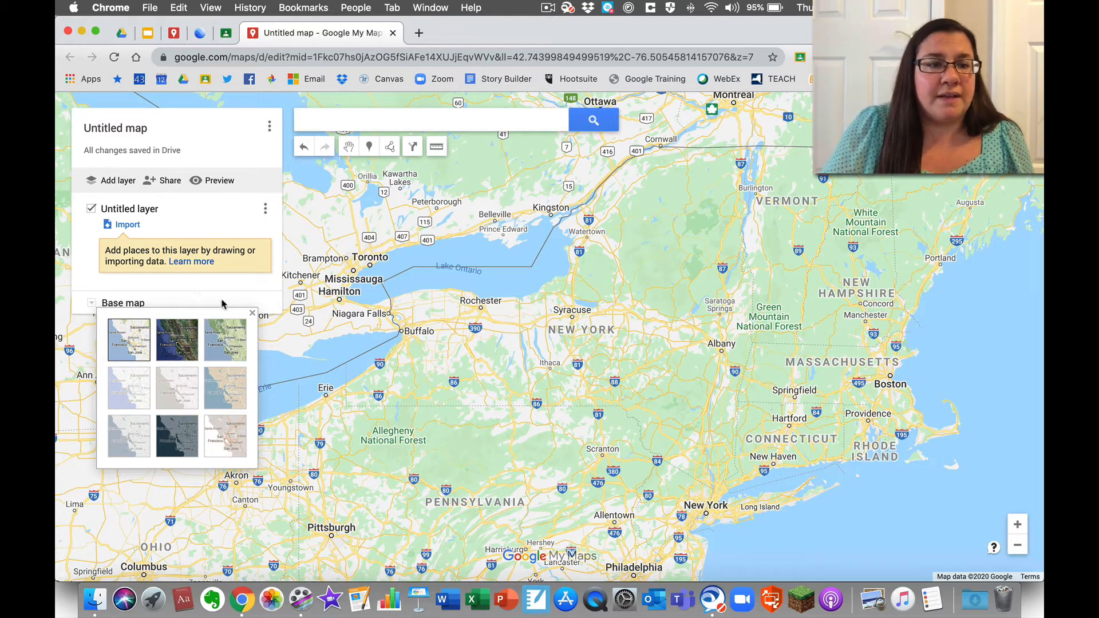
- Rename the untitled map as Demo Map and save the title
left_click(128, 133)
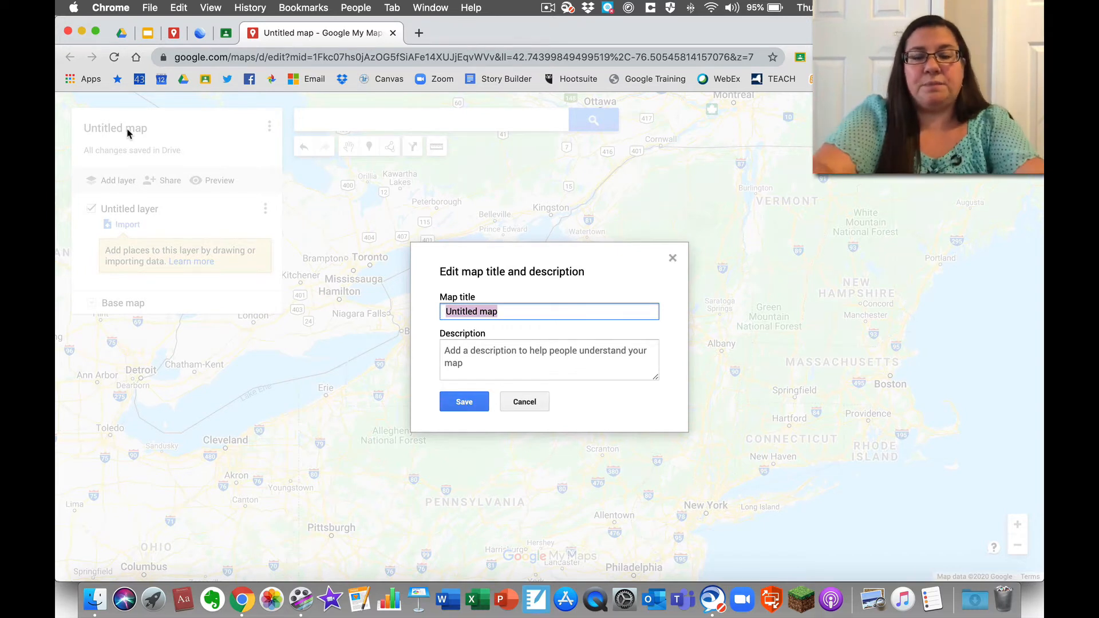
type("Te")
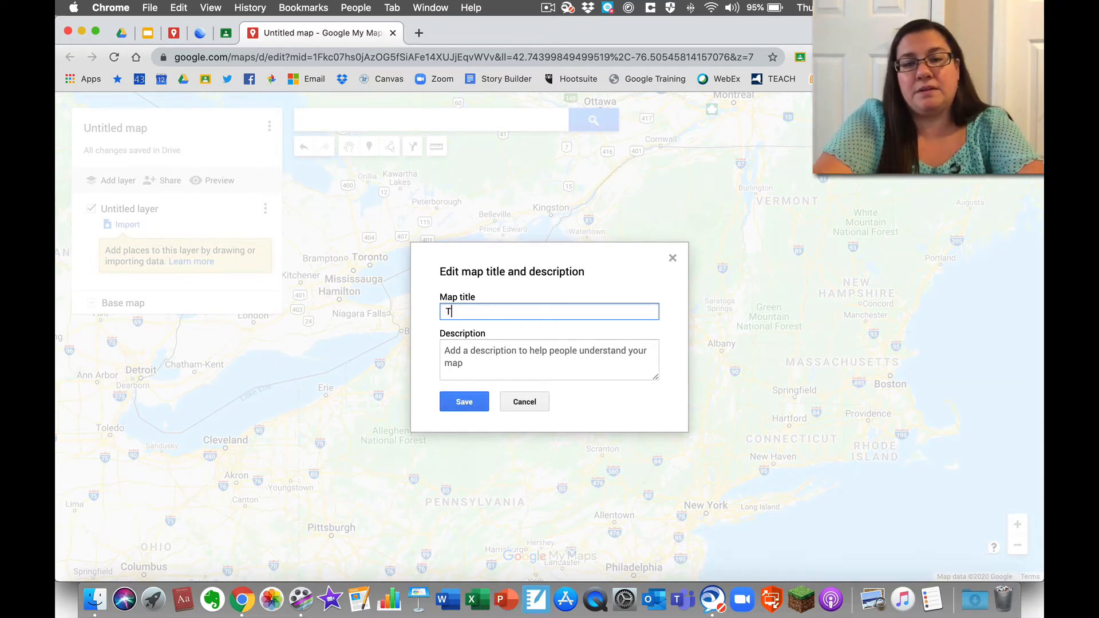
key("BackSpace")
key("BackSpace")
type("Demo Map")
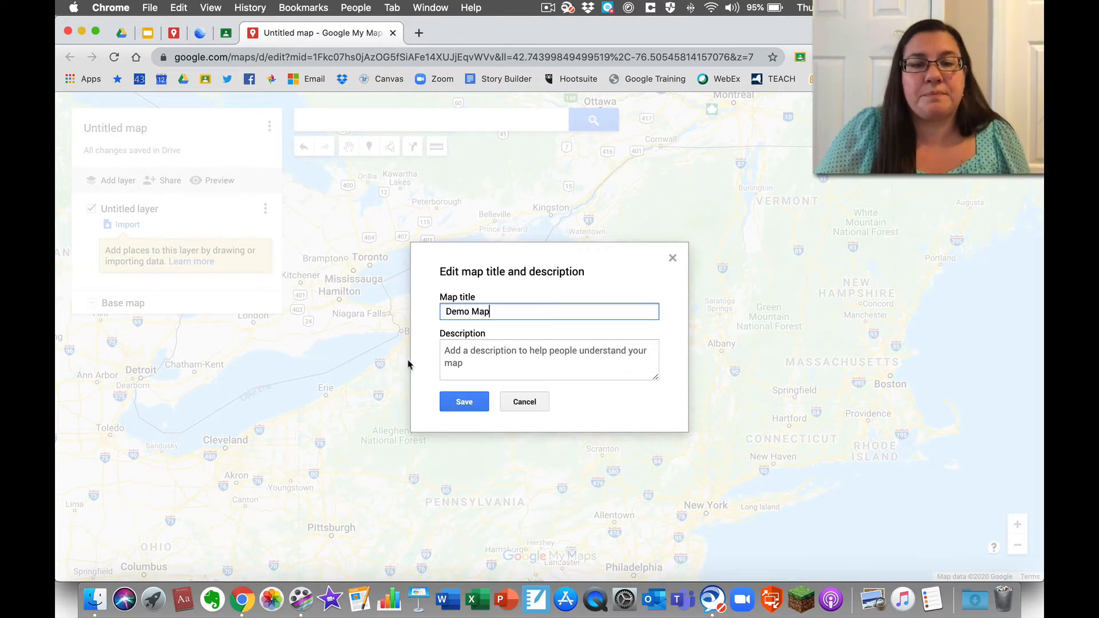
left_click(463, 400)
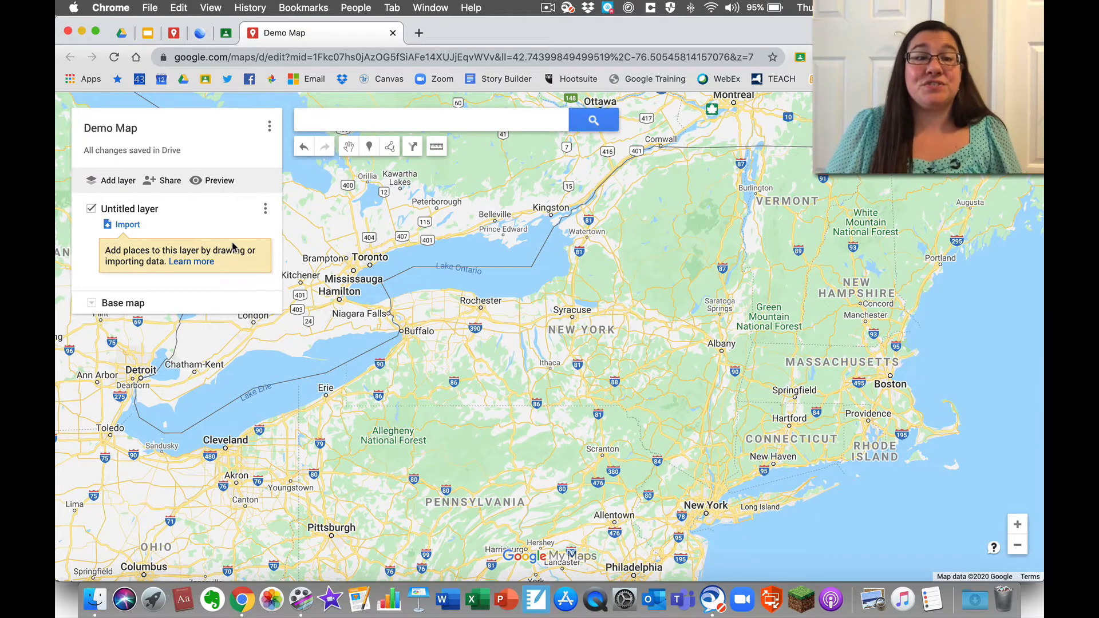
- Start a sharing invitation for a colleague, look at the Viewer and Editor roles, and cancel the invitation
left_click(169, 181)
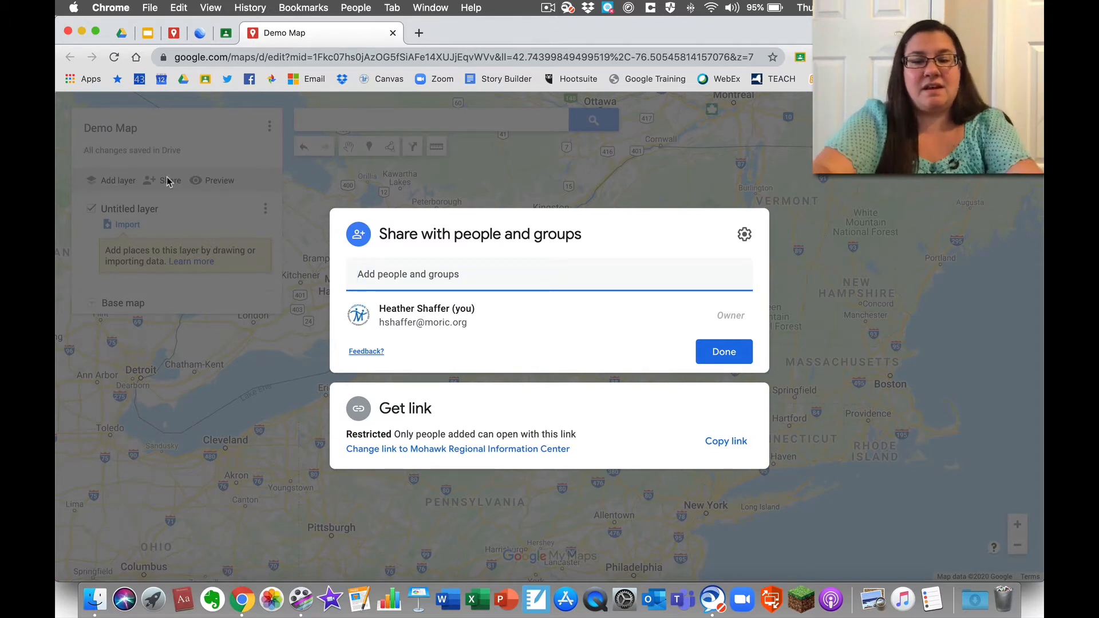
type("ab")
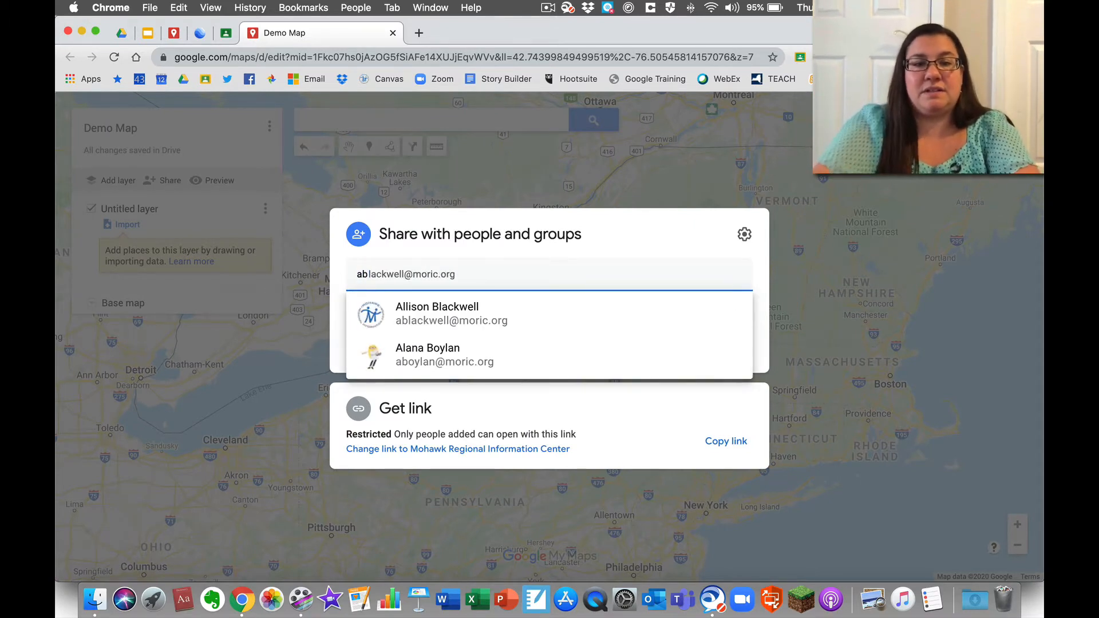
left_click(442, 343)
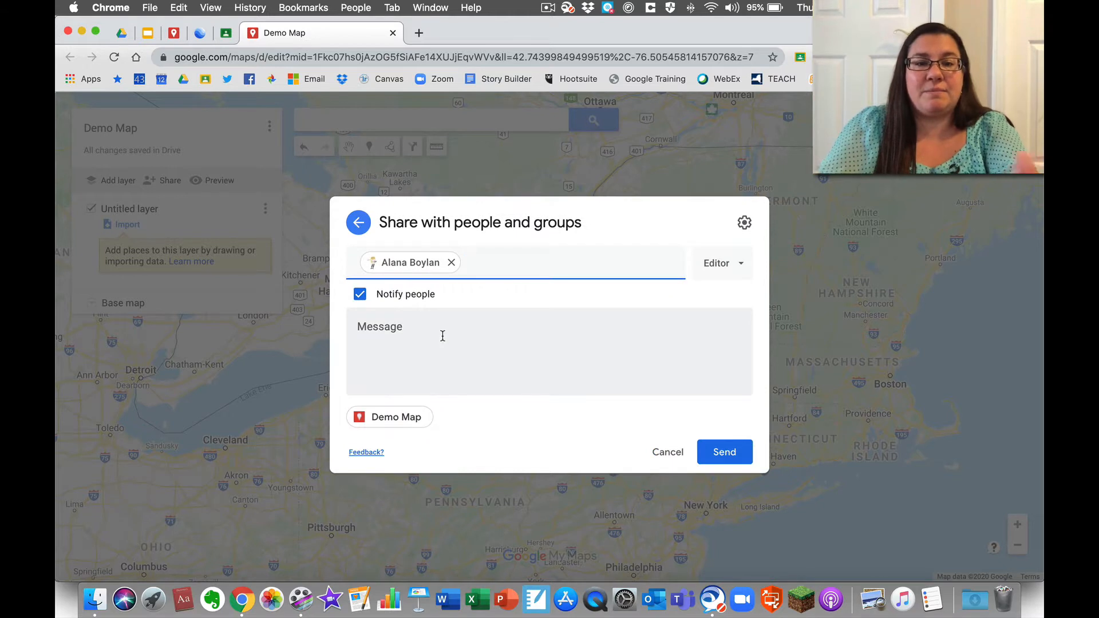
left_click(742, 267)
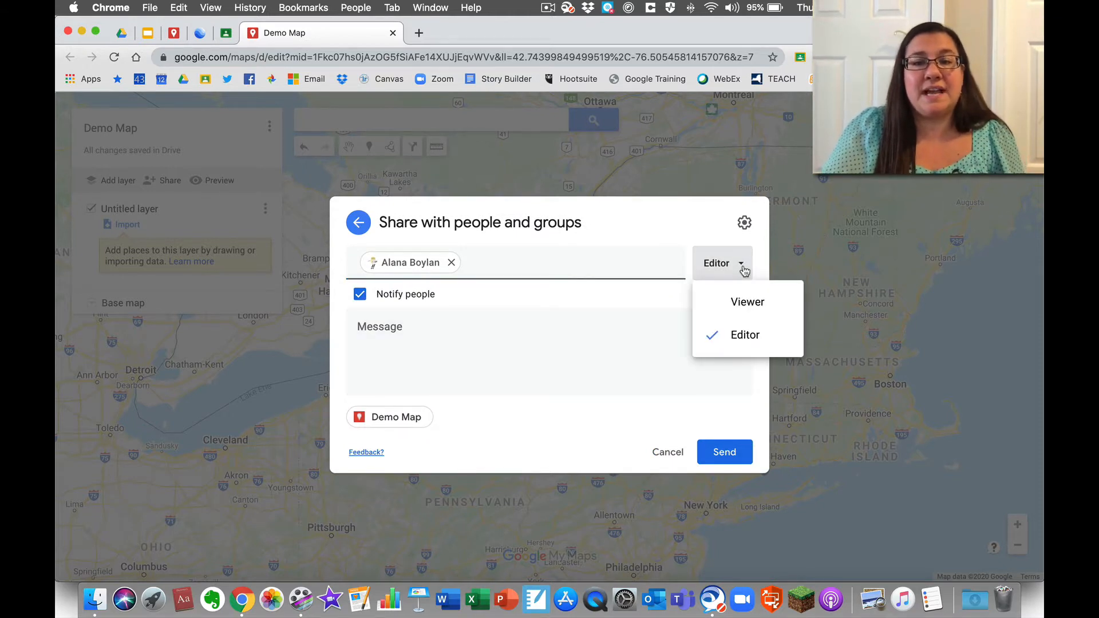
left_click(672, 309)
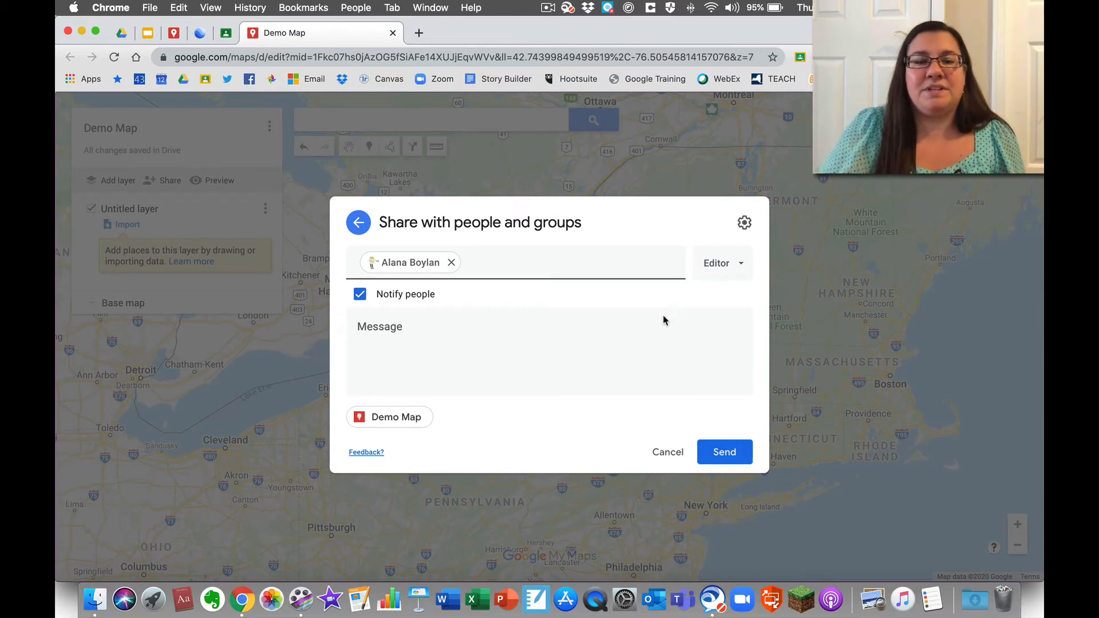
left_click(669, 453)
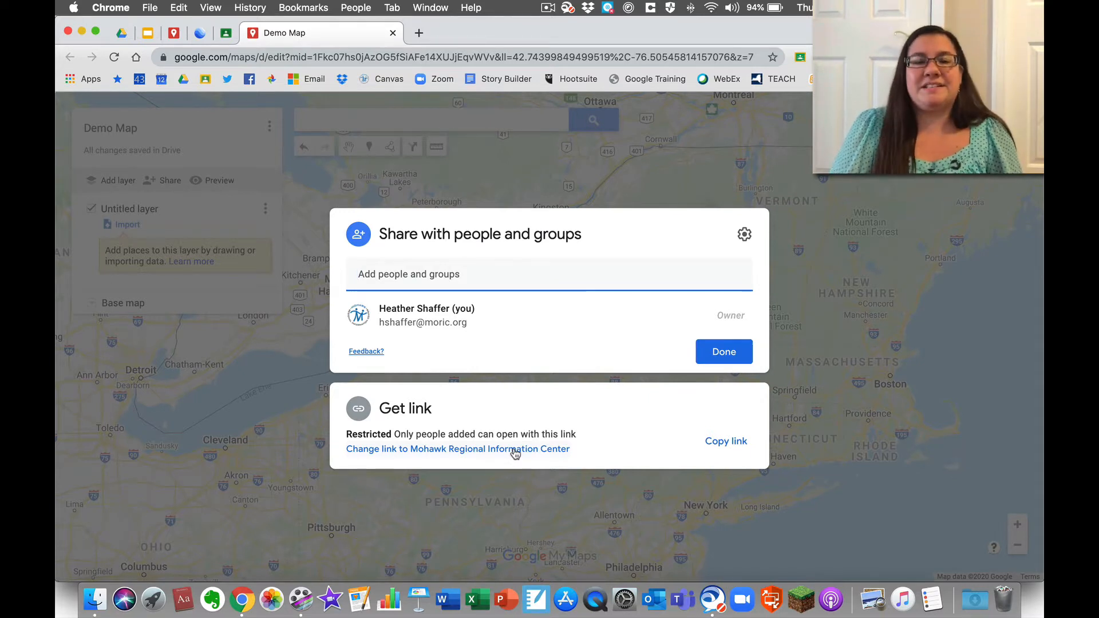
- Set the map's link access to Anyone with the link and close the sharing settings
left_click(423, 412)
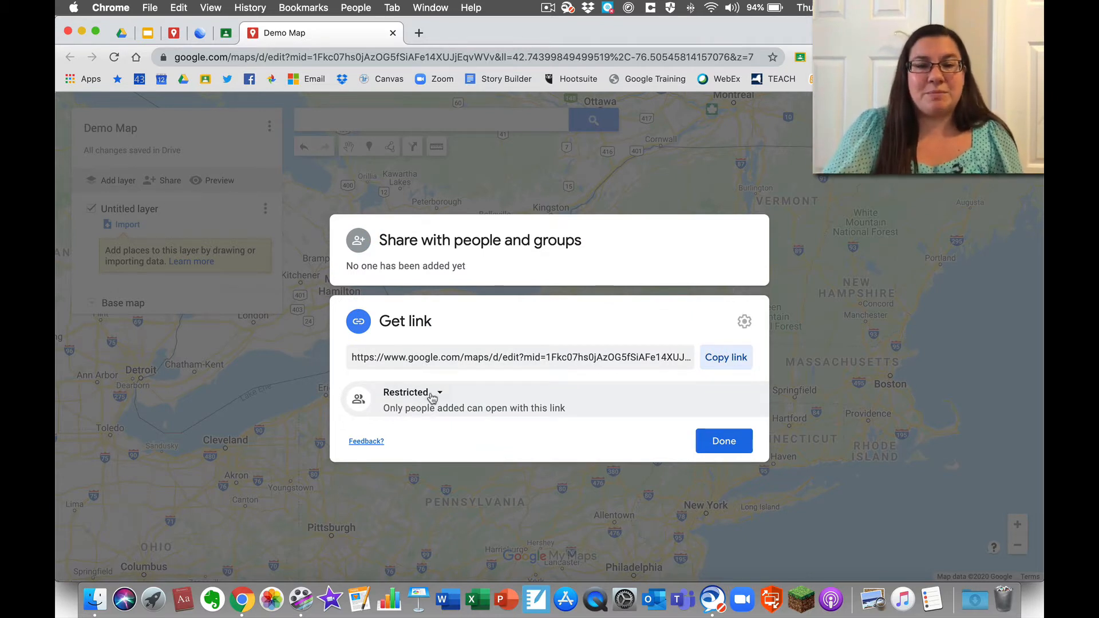
left_click(441, 392)
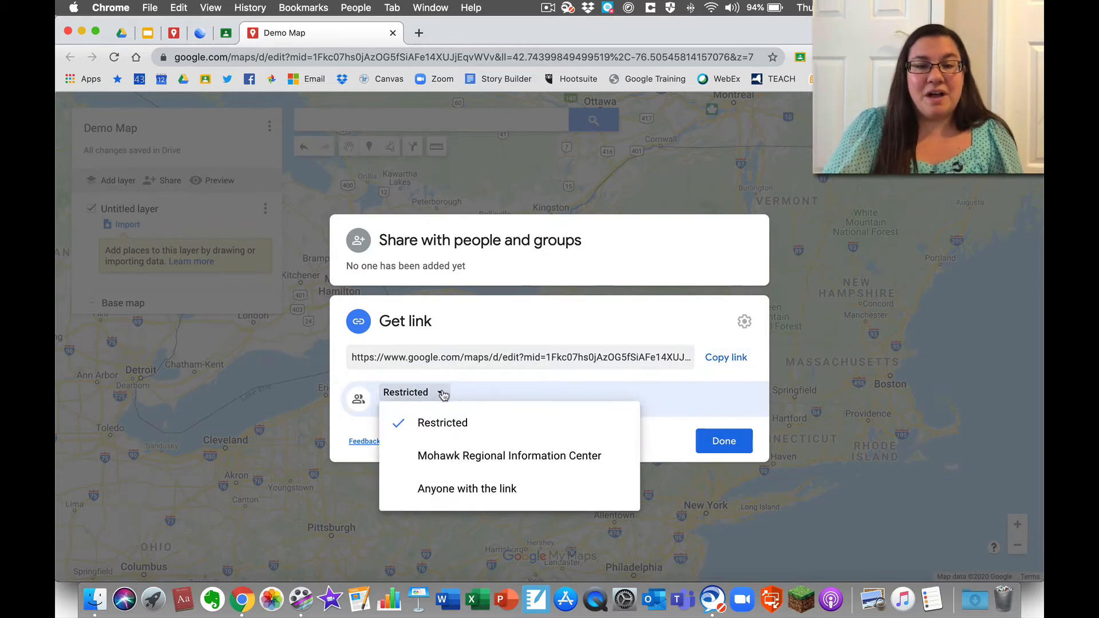
left_click(454, 488)
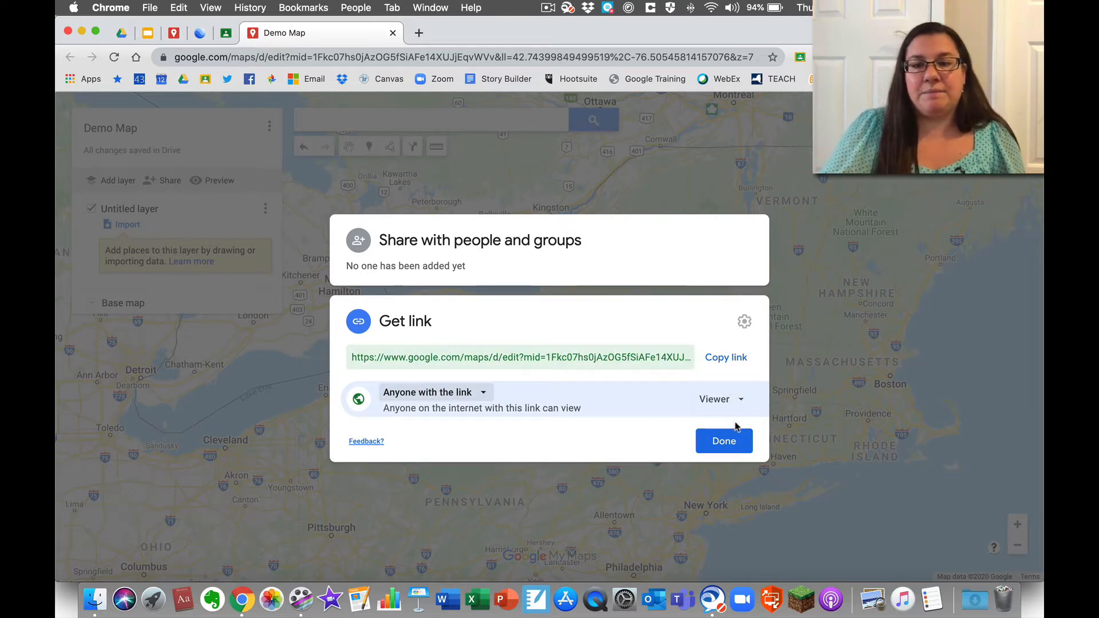
left_click(725, 441)
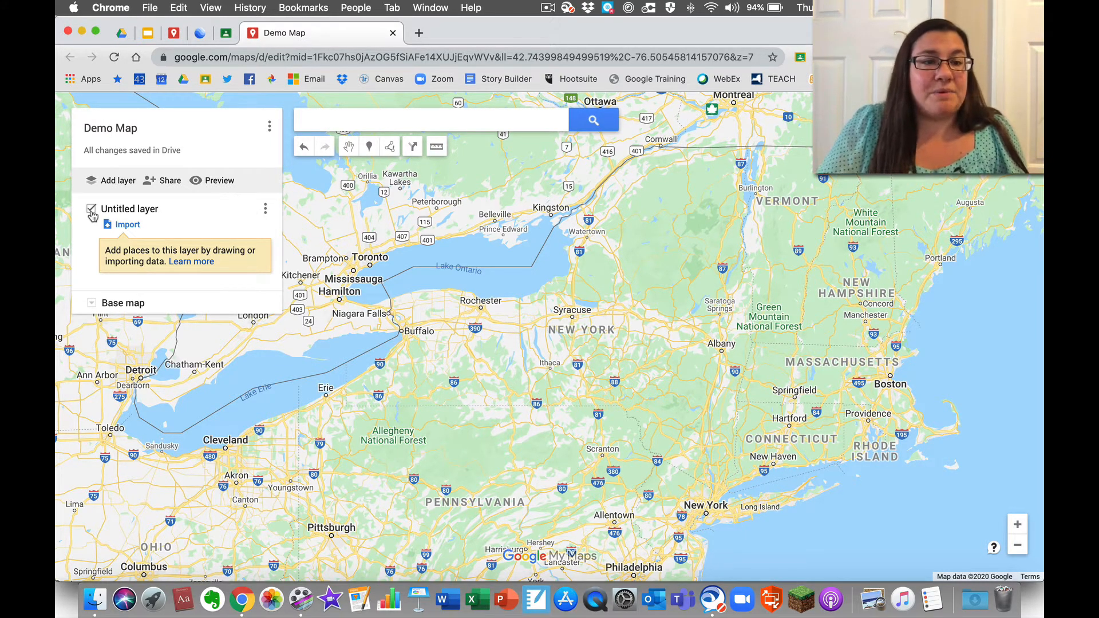
- Rename the untitled layer as Schools and save the layer name
left_click(129, 209)
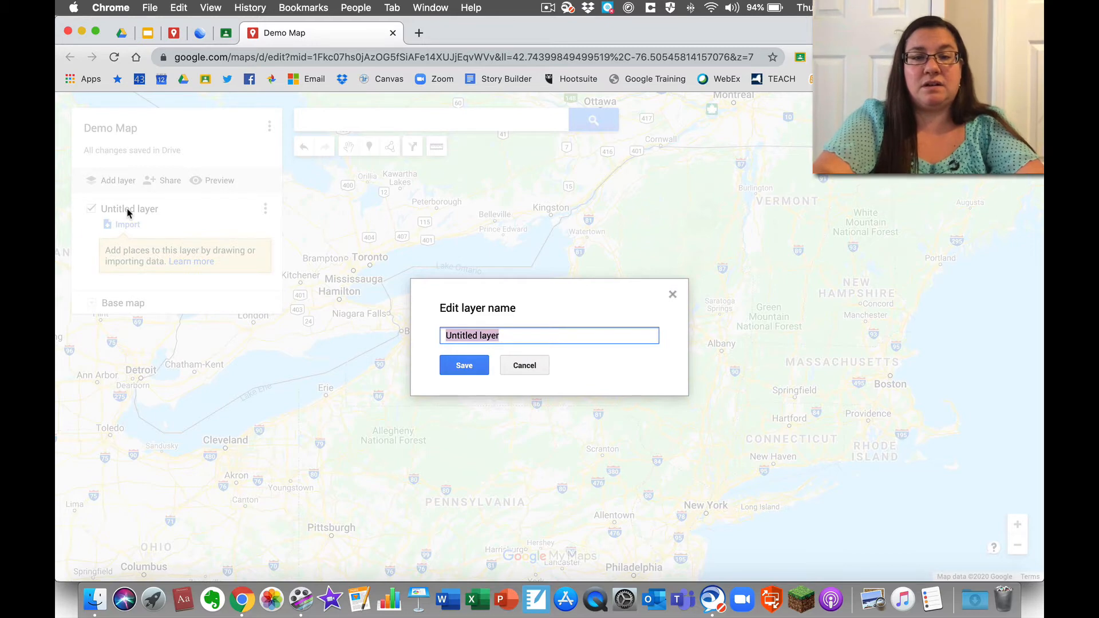
type("Schools")
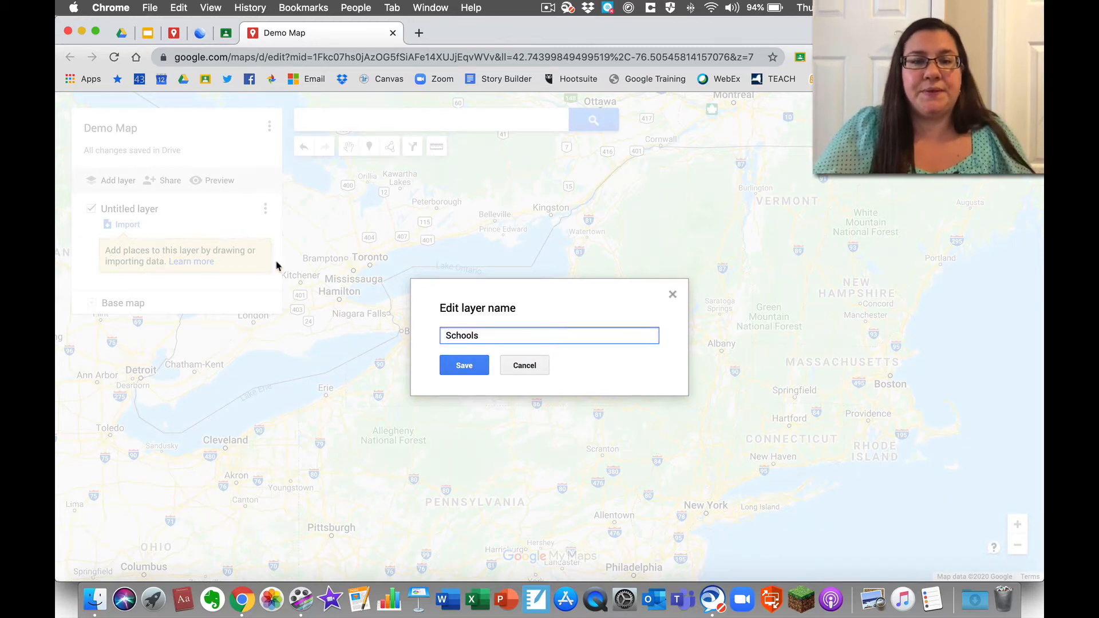
left_click(480, 366)
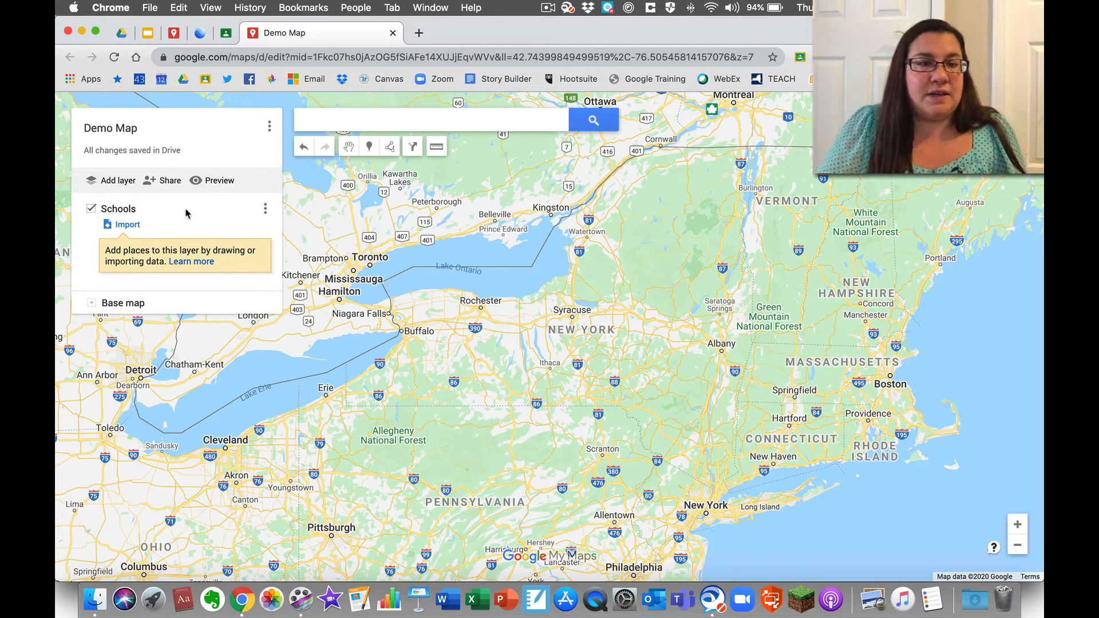
- Add a second layer to the map and name it Lakes
left_click(120, 182)
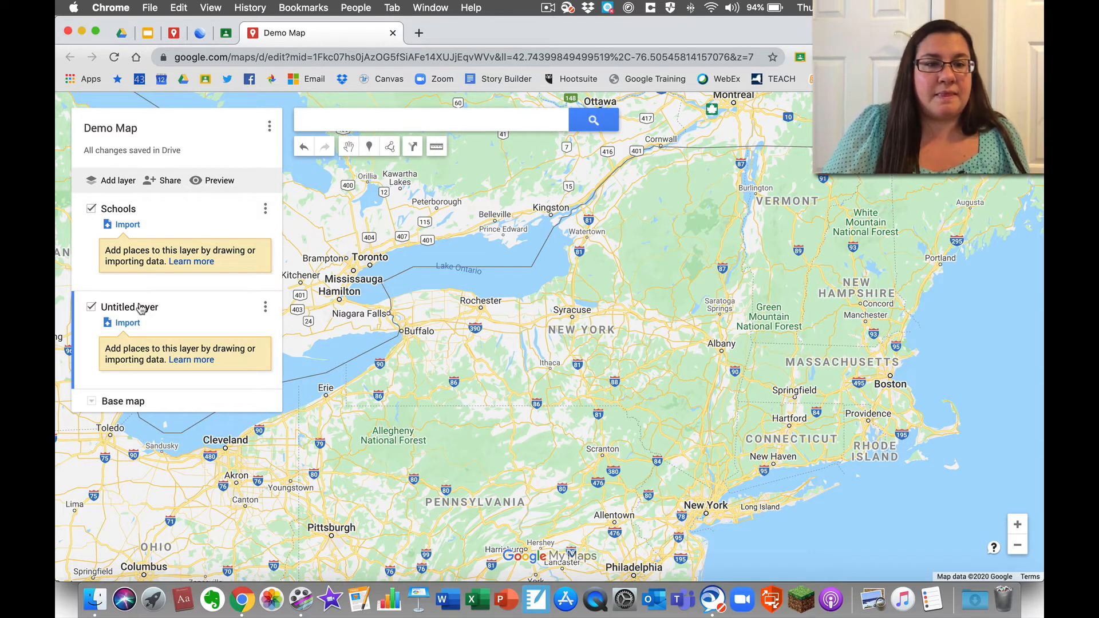
left_click(265, 308)
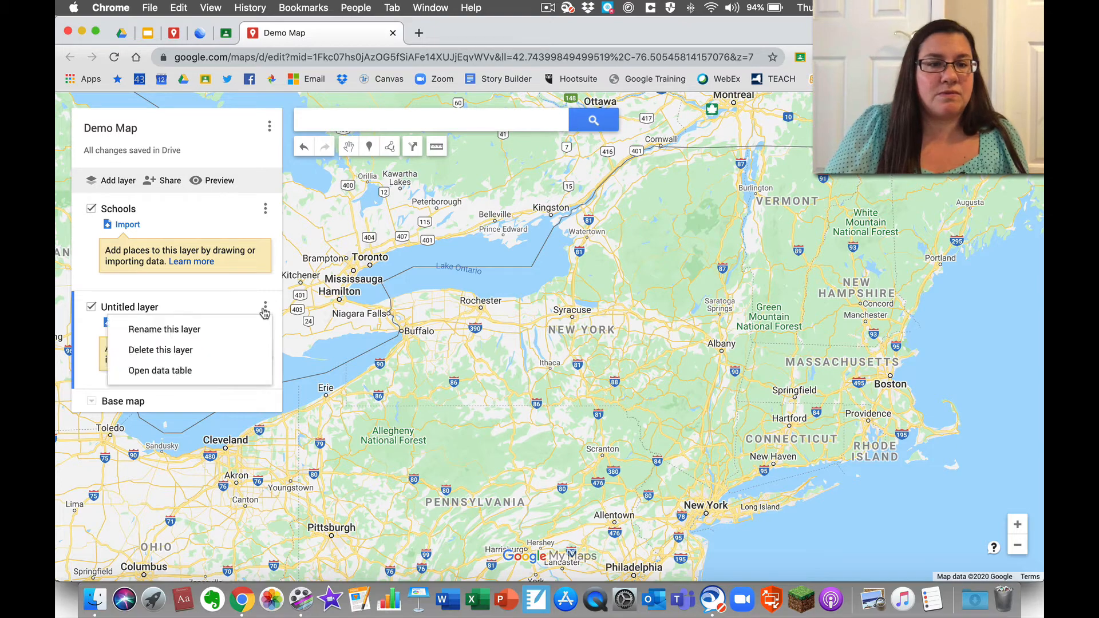
left_click(196, 331)
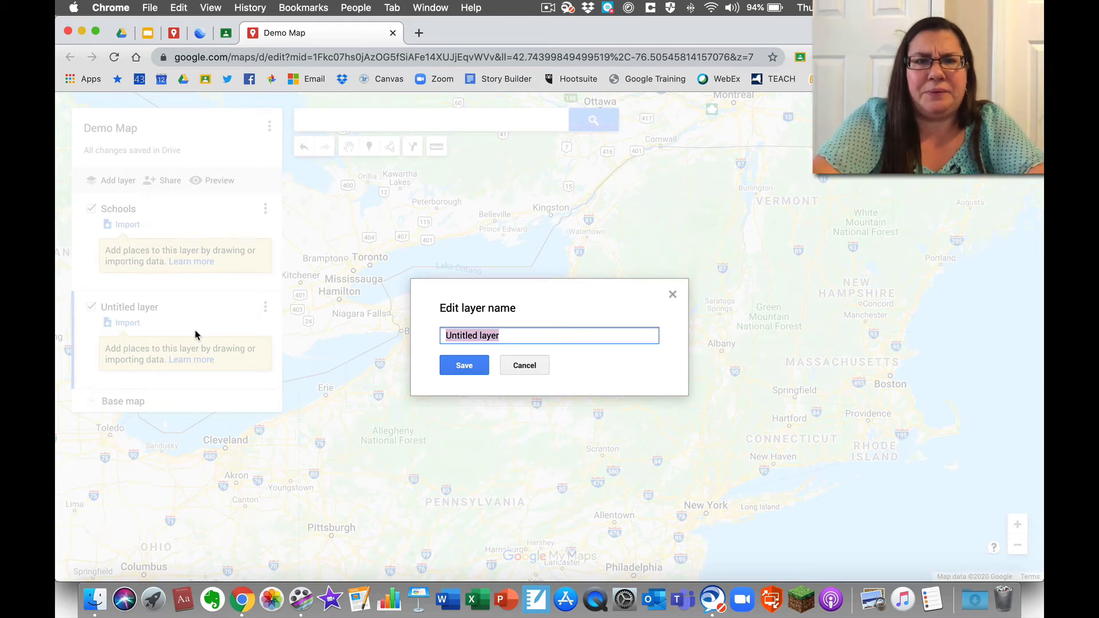
type("Lakes")
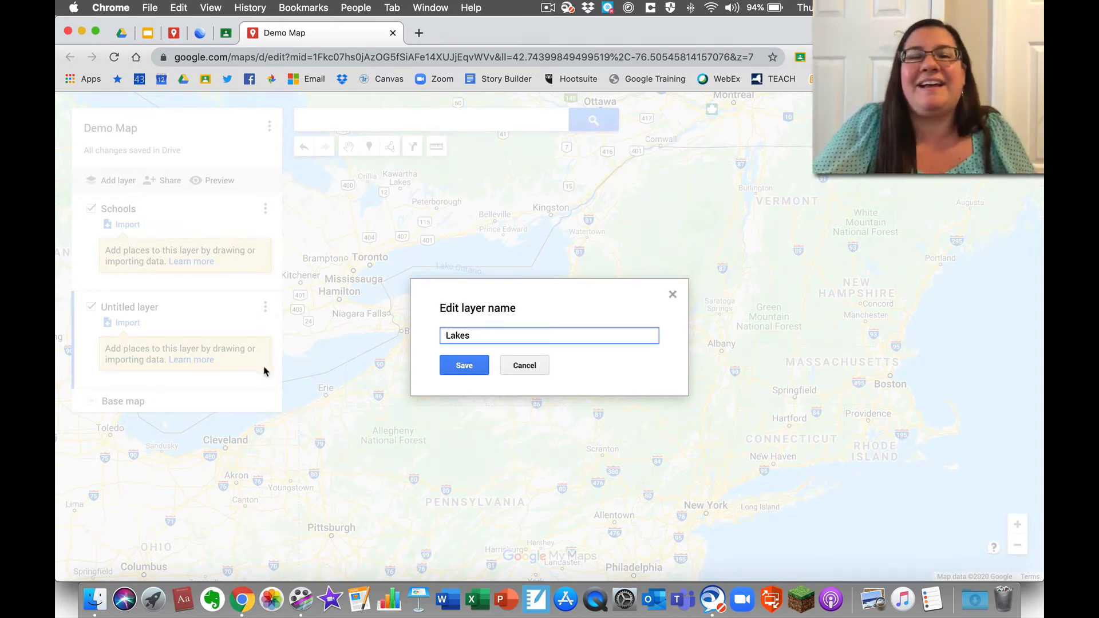
left_click(448, 363)
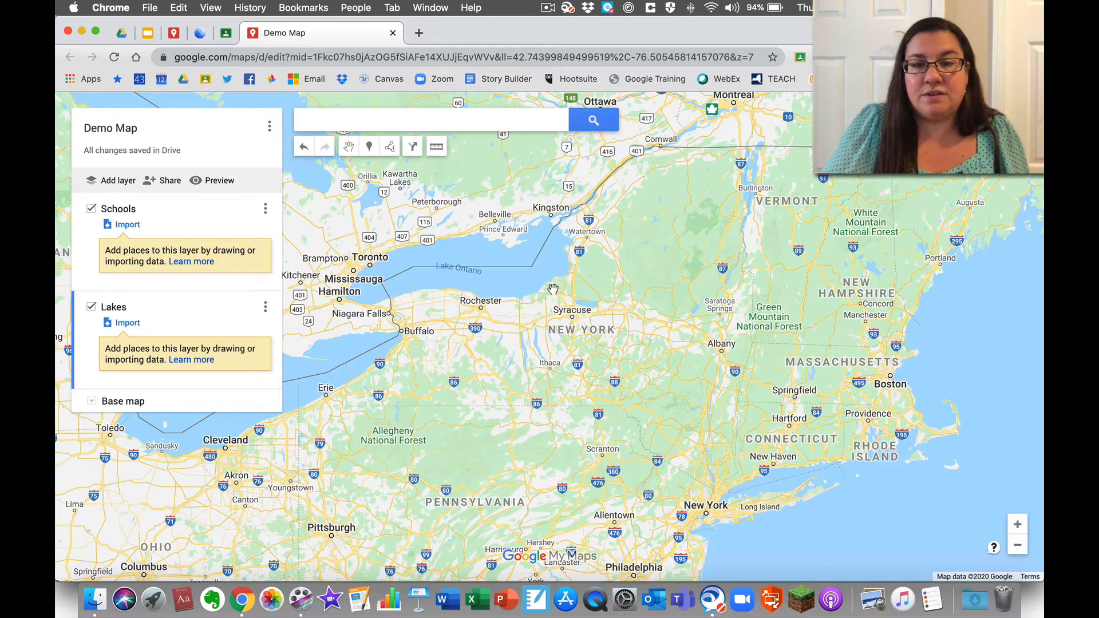
- Place a marker on Oneida High School, just north of Genesee St in Oneida, in the Lakes layer
left_click(1017, 524)
left_click(1017, 524)
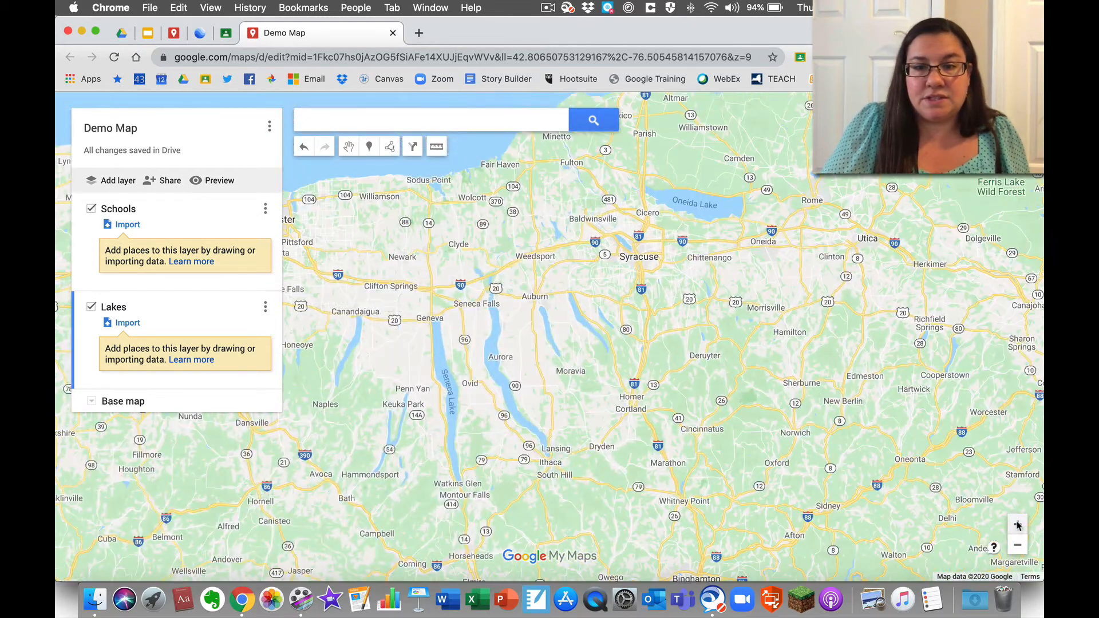
left_click_drag(794, 313, 712, 377)
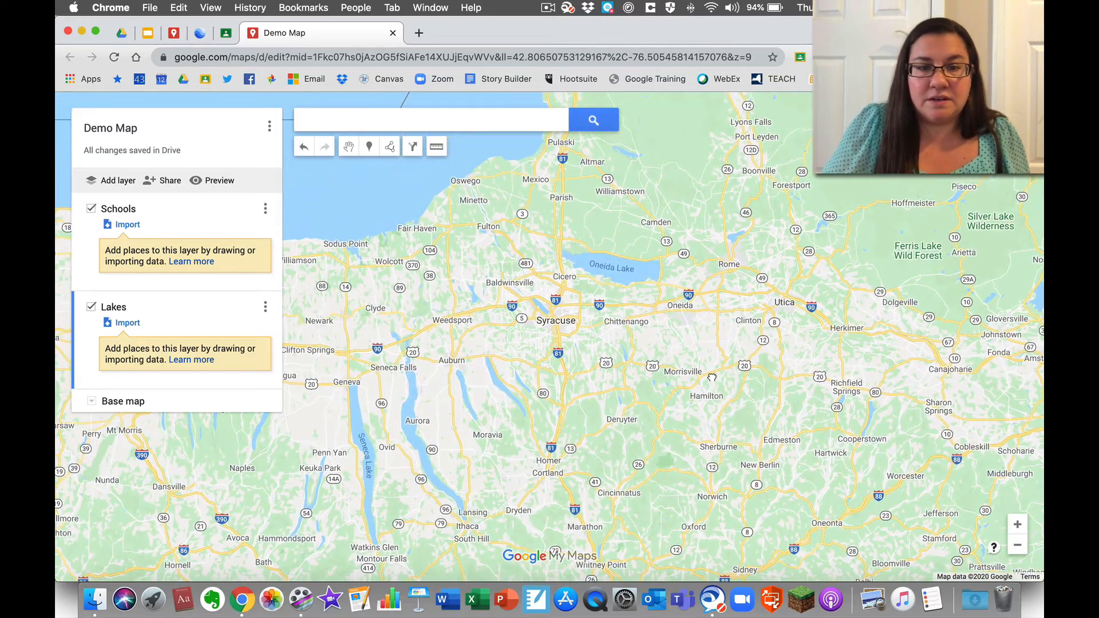
left_click(1017, 524)
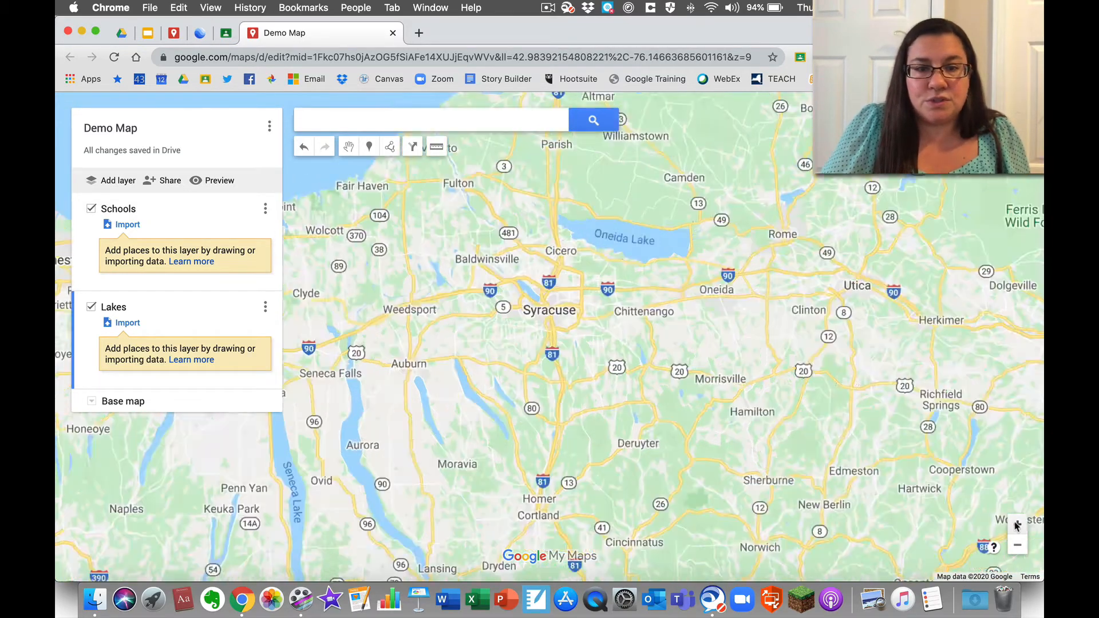
left_click(1017, 525)
left_click(1017, 524)
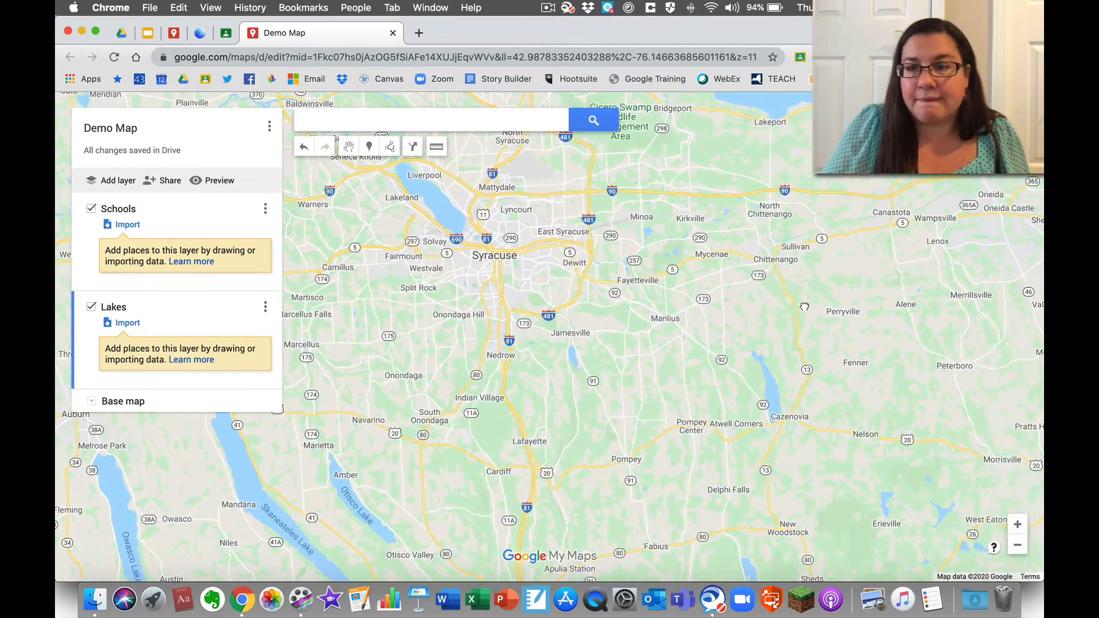
left_click_drag(804, 306, 448, 339)
left_click_drag(655, 299, 449, 351)
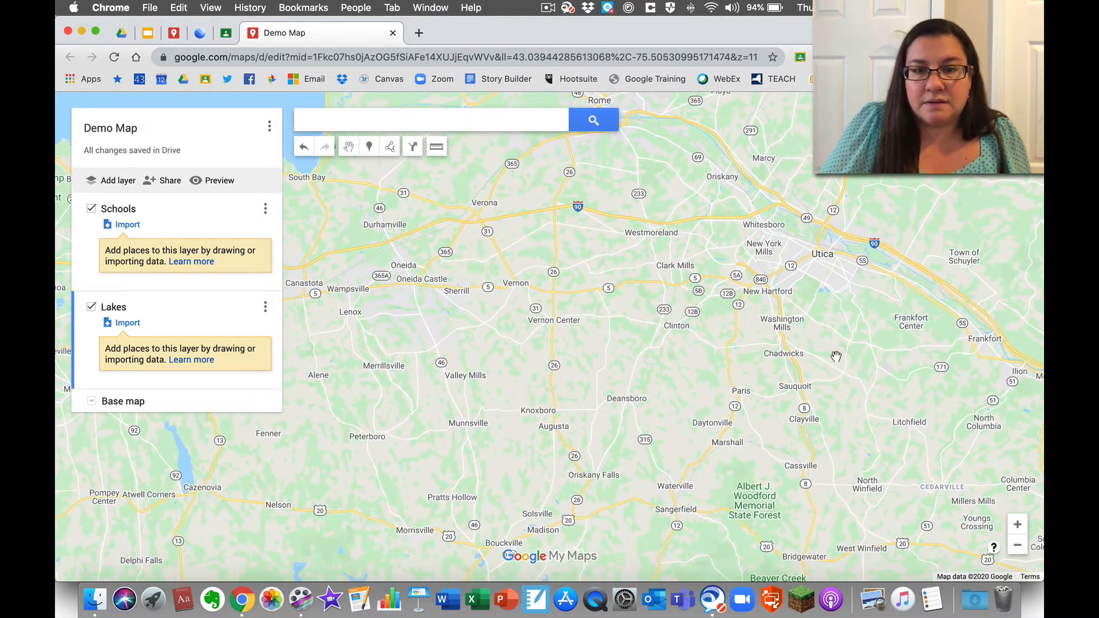
left_click(1016, 525)
left_click_drag(528, 319, 730, 346)
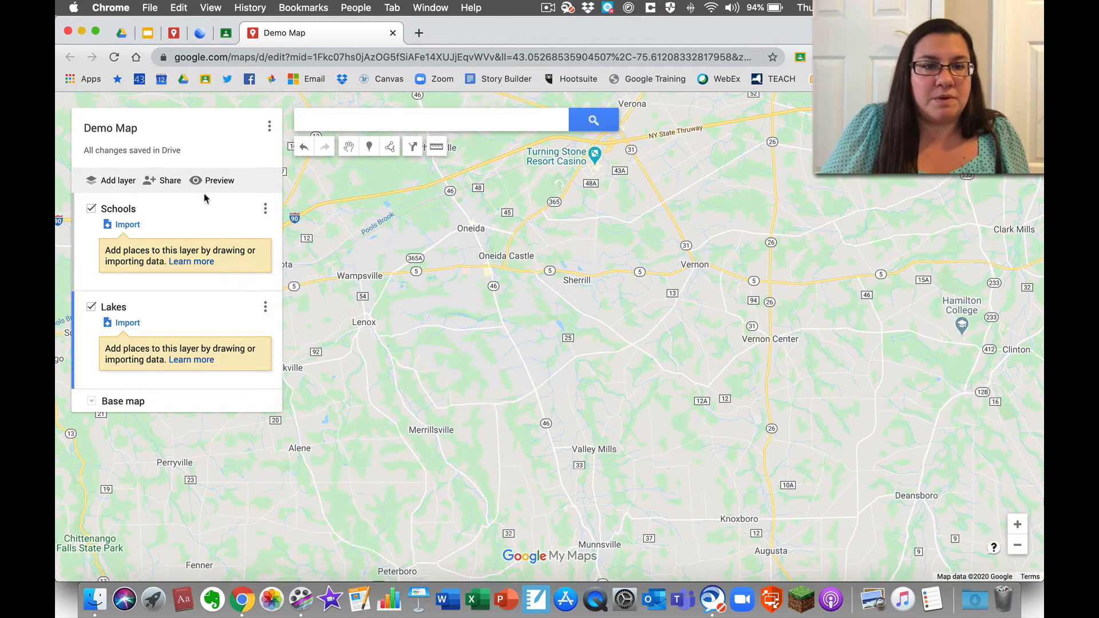
left_click(369, 146)
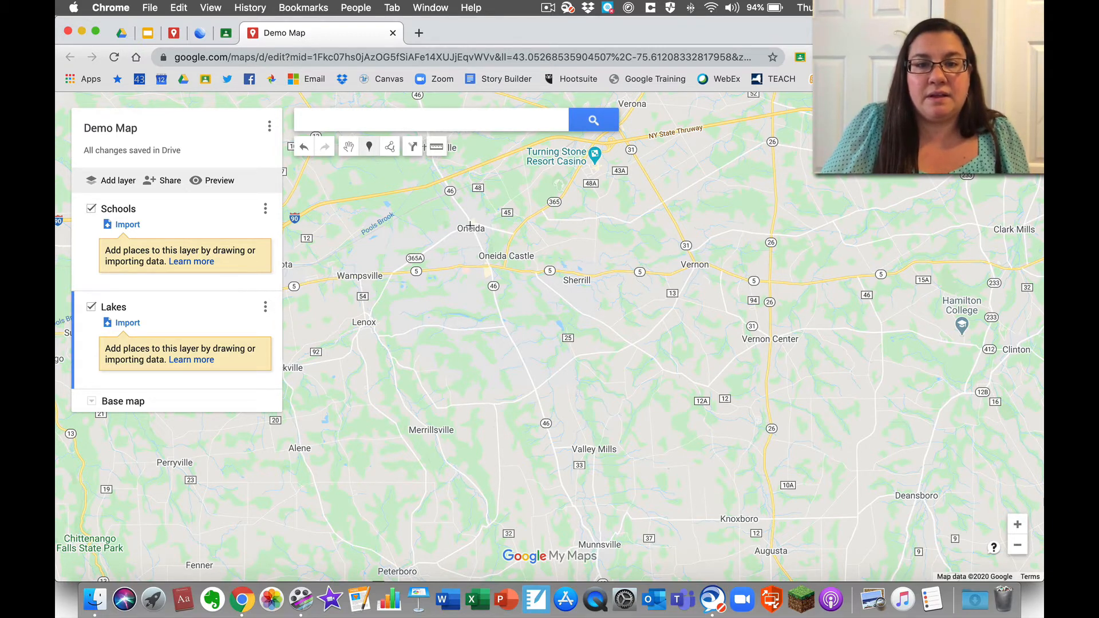
left_click(1017, 524)
left_click(1017, 524)
left_click(1018, 524)
left_click(1017, 525)
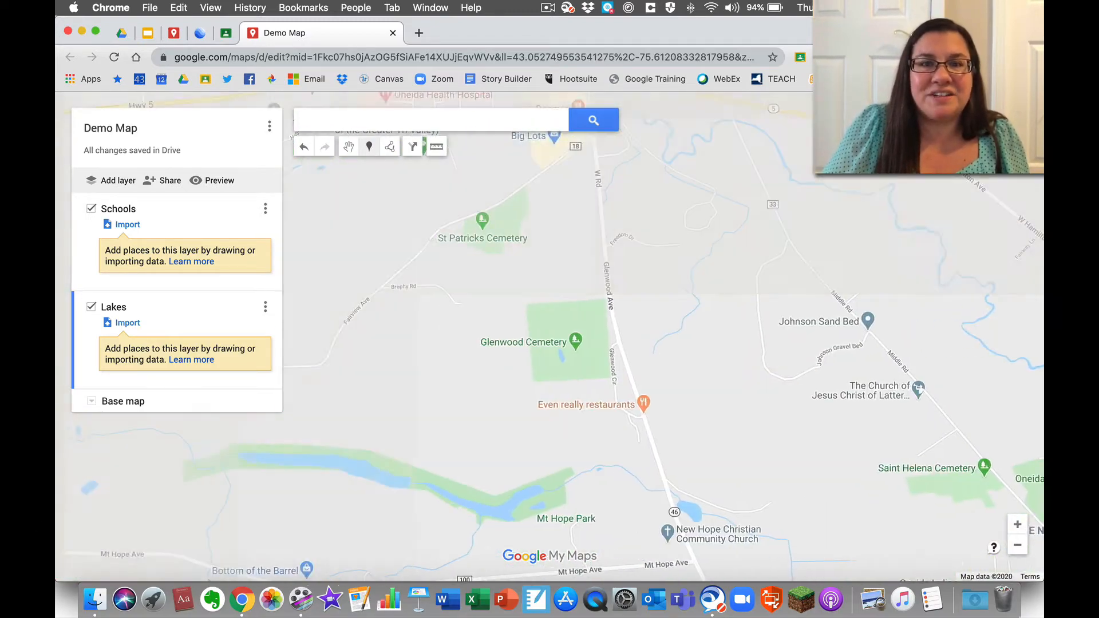
left_click_drag(728, 200, 735, 556)
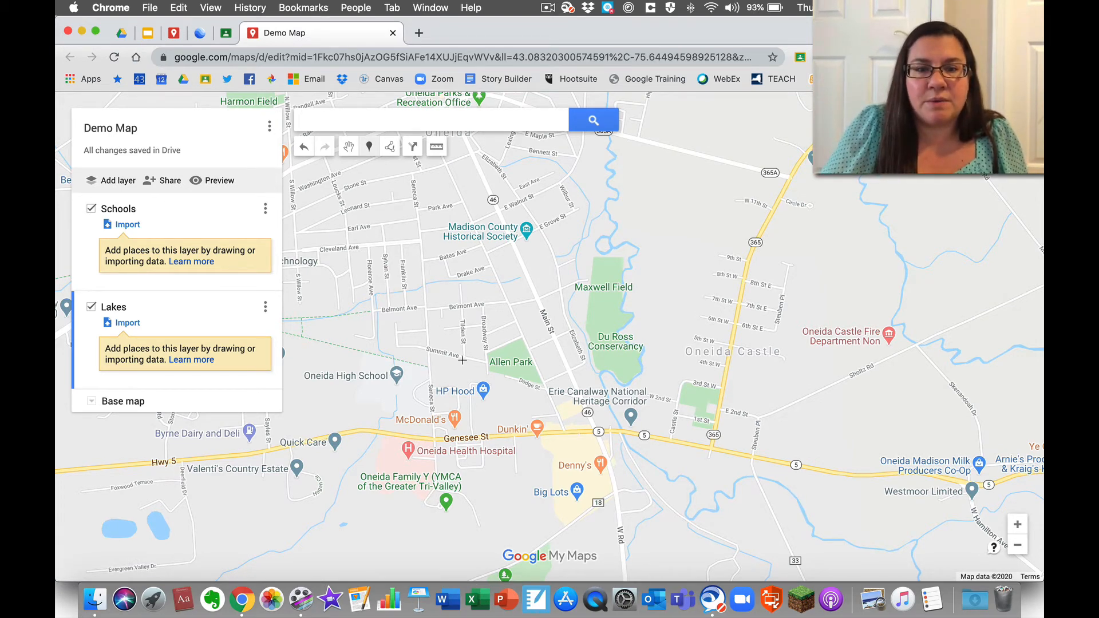
left_click_drag(468, 359, 614, 286)
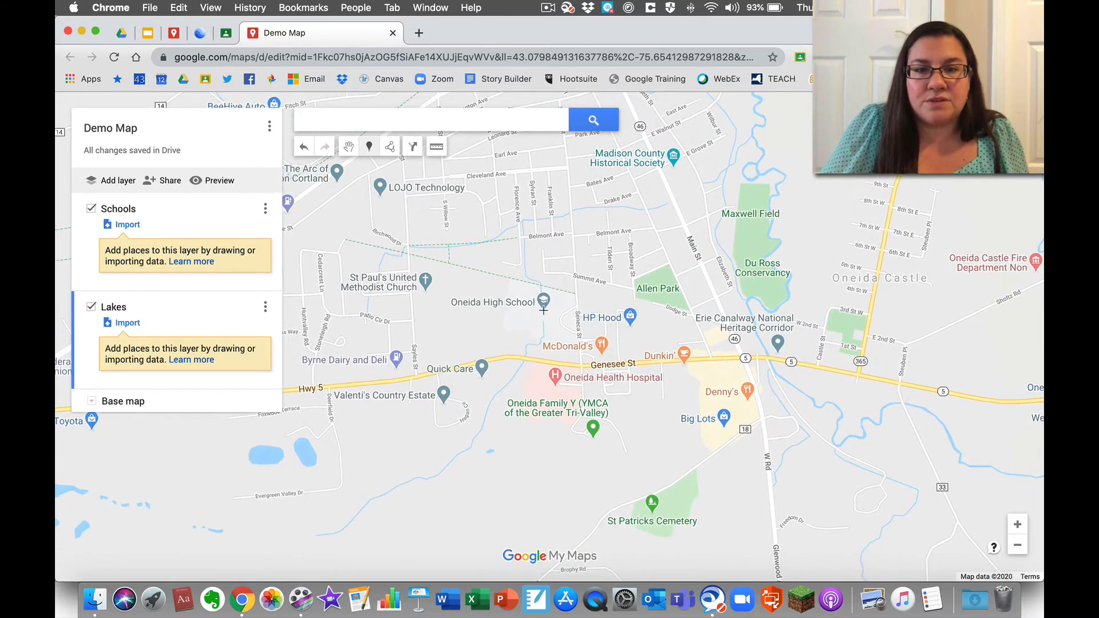
left_click(369, 147)
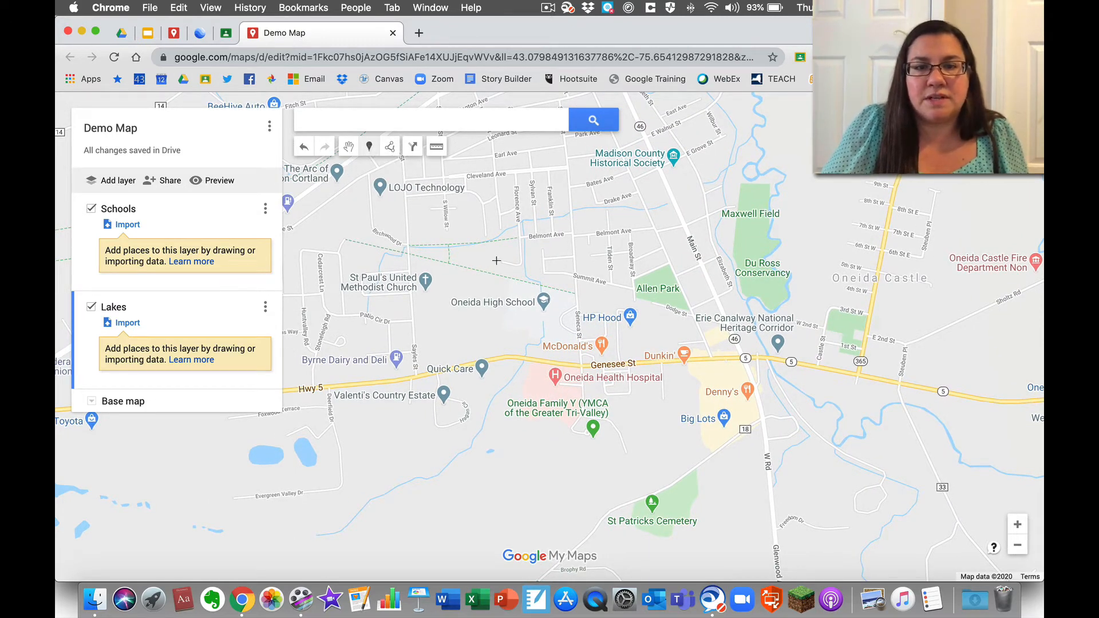
left_click(544, 305)
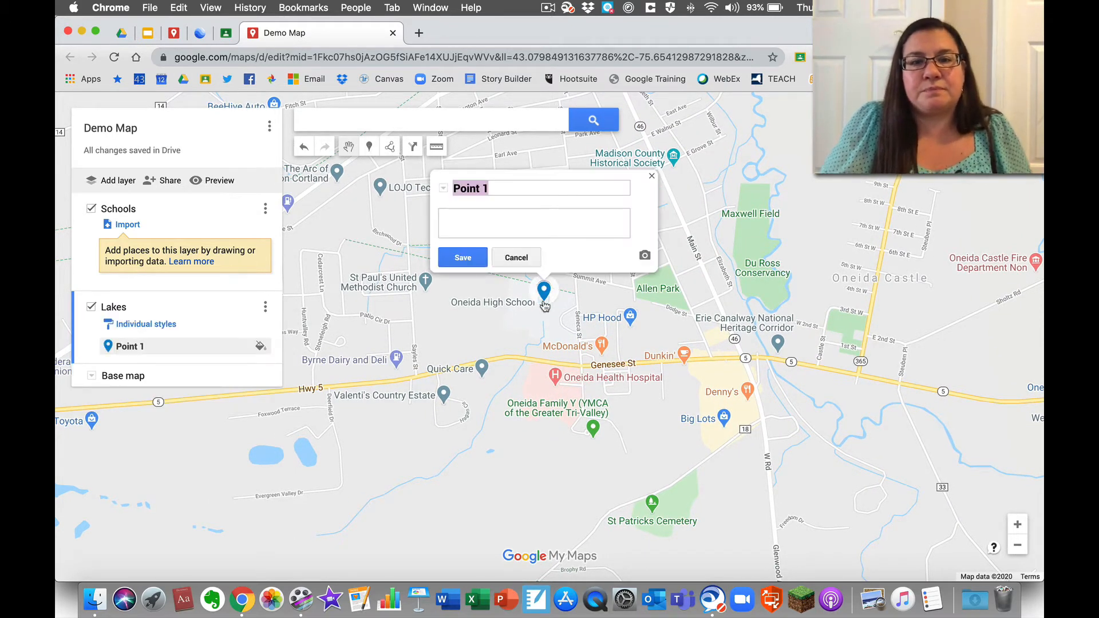
- Title the new marker Oneida High School, enter "description" as its description, and save it
type("L")
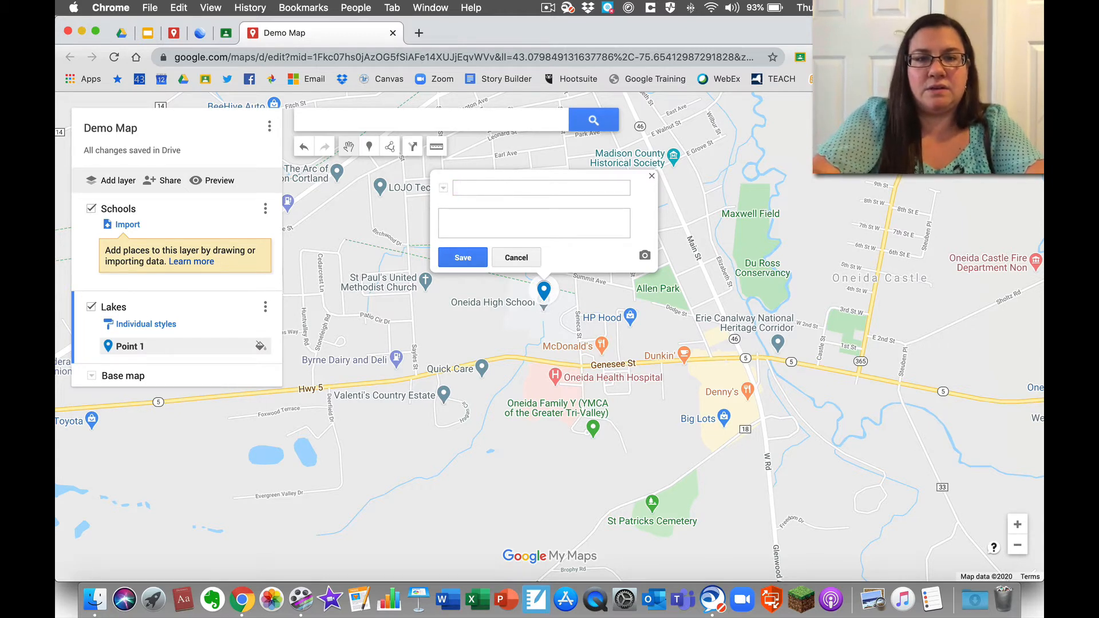
type("Oneid")
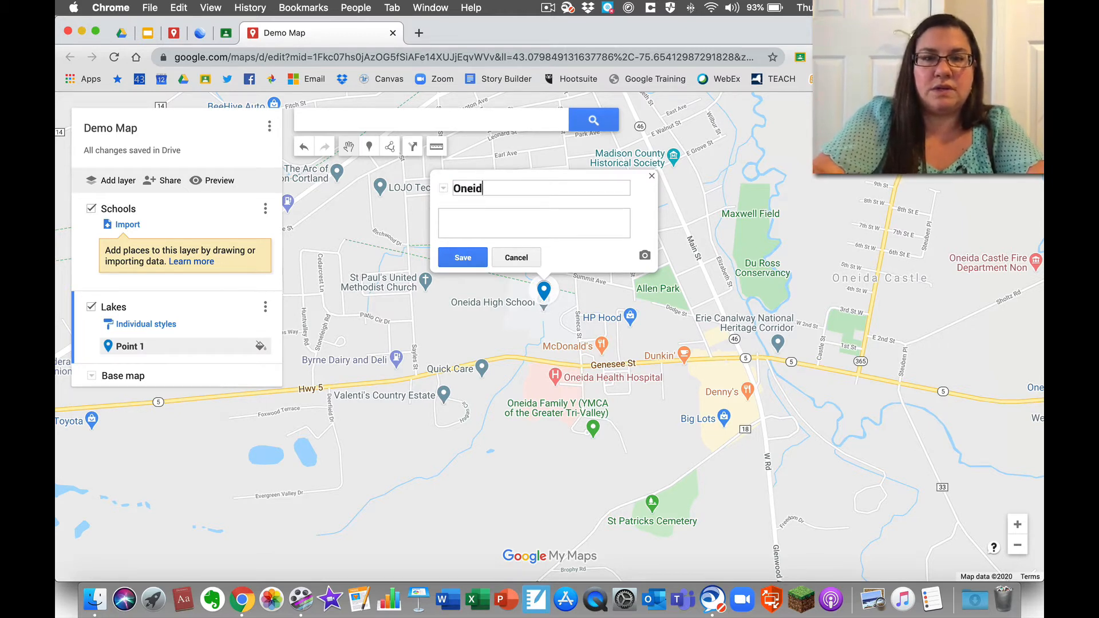
type("a High School")
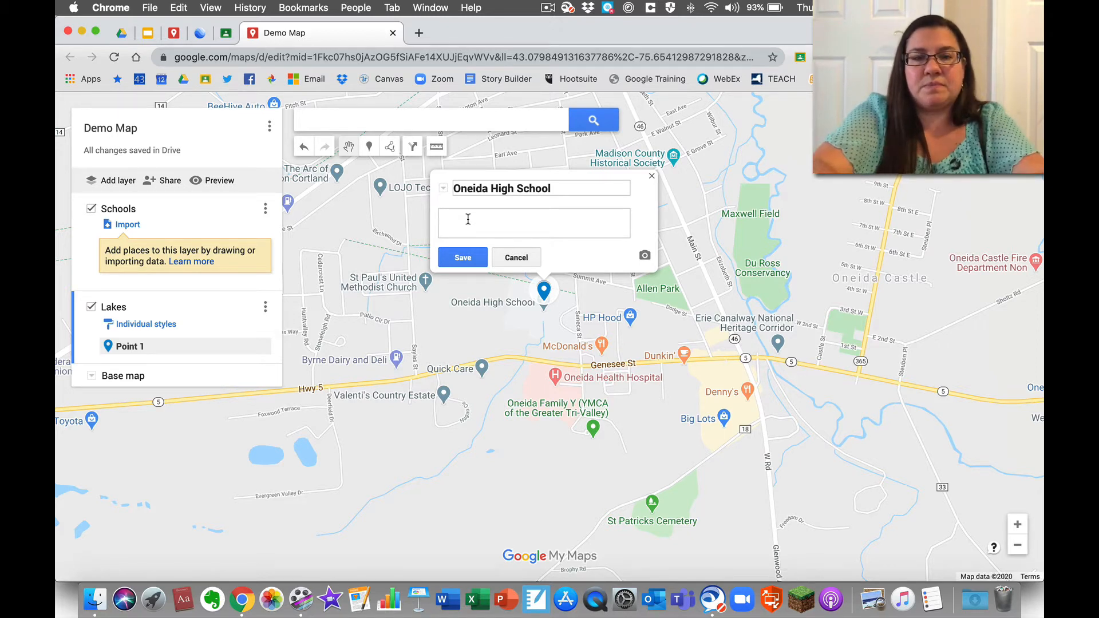
type("descri")
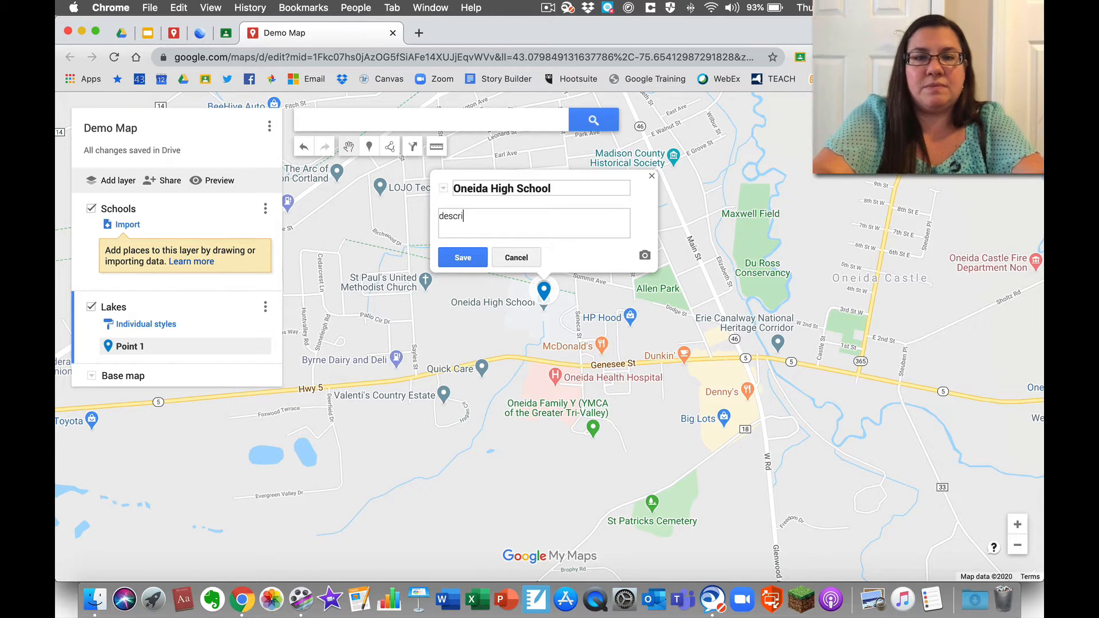
type("ption")
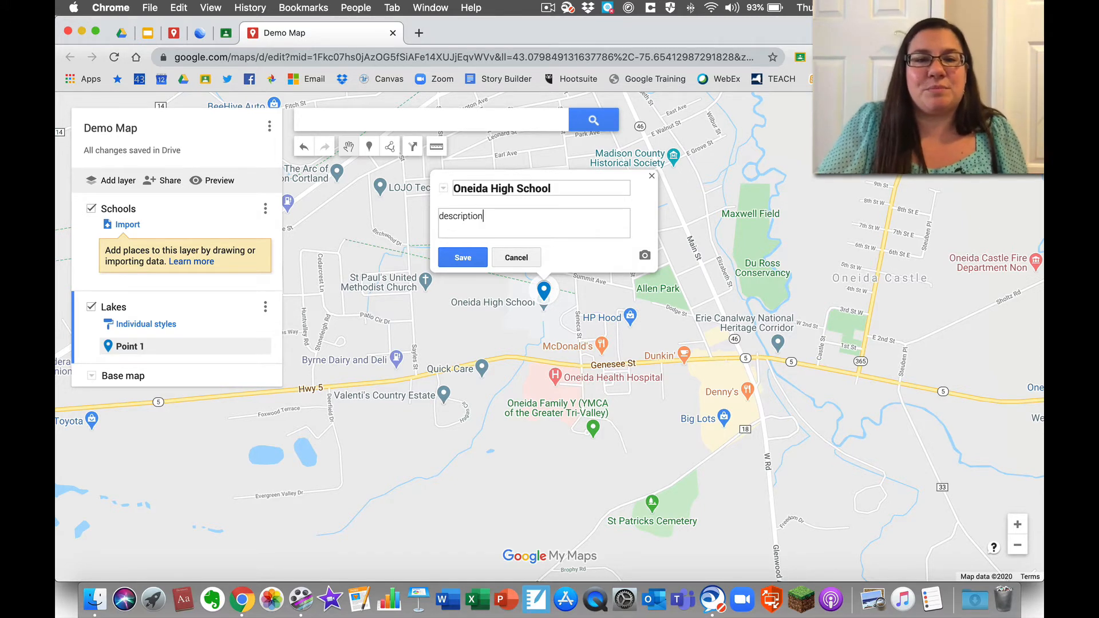
left_click(473, 262)
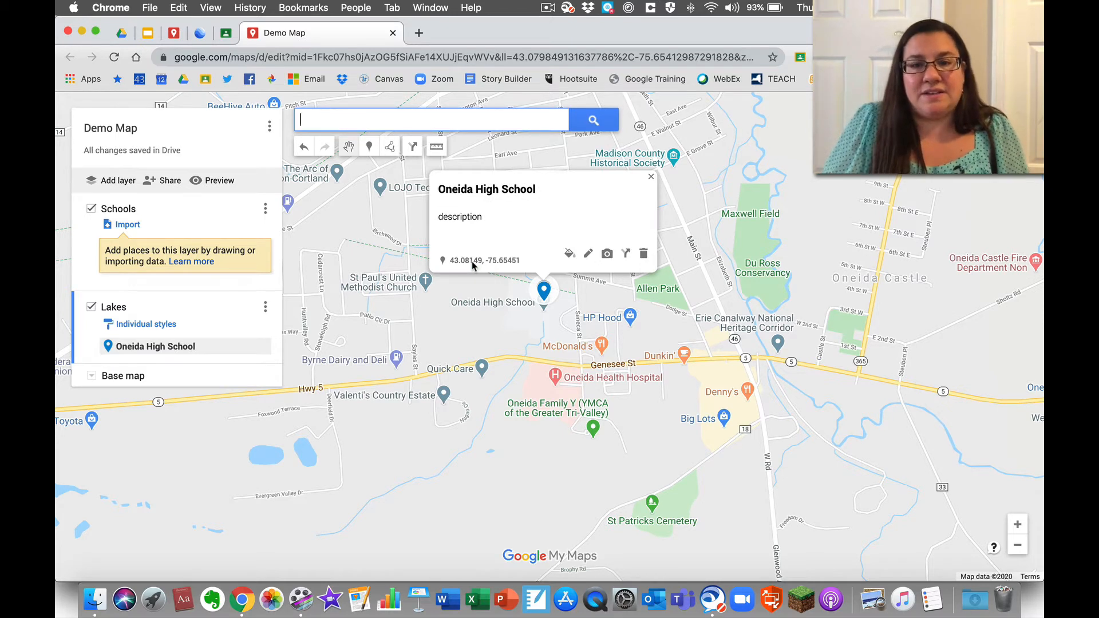
- Color the Oneida High School marker dark orange and give it the two-figures Places icon found by filtering for "school"
left_click(572, 259)
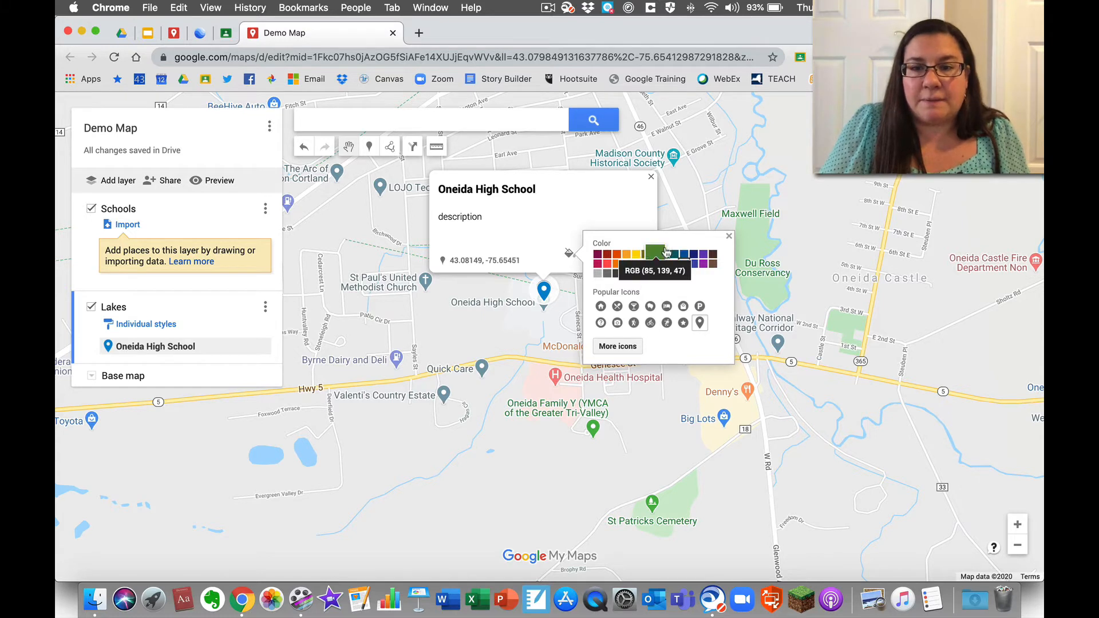
left_click(617, 254)
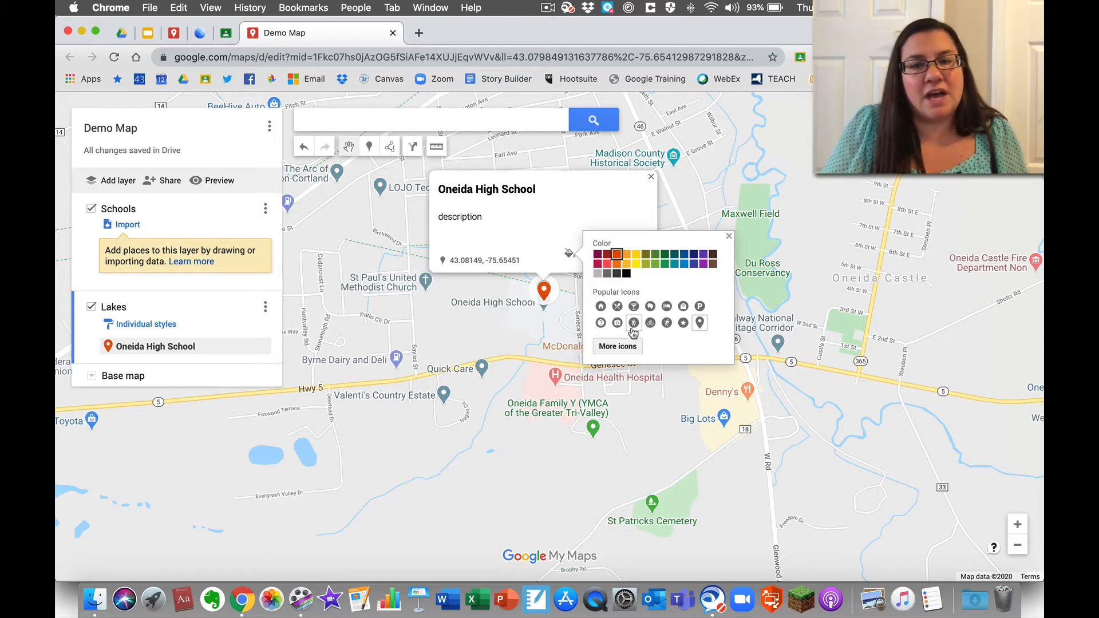
left_click(629, 346)
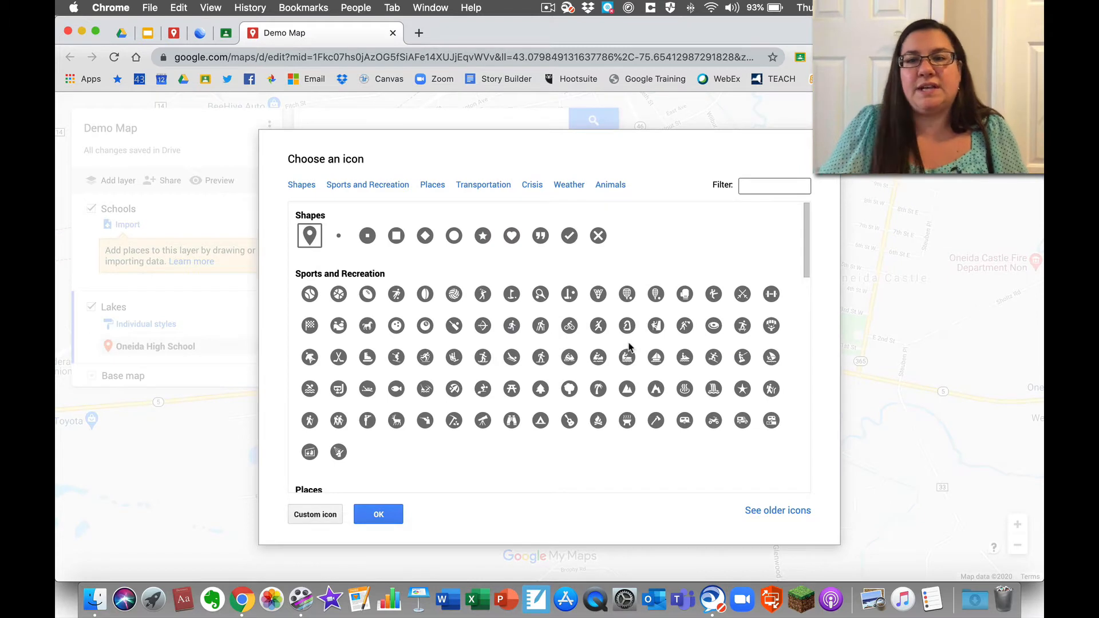
left_click(744, 186)
type("sch")
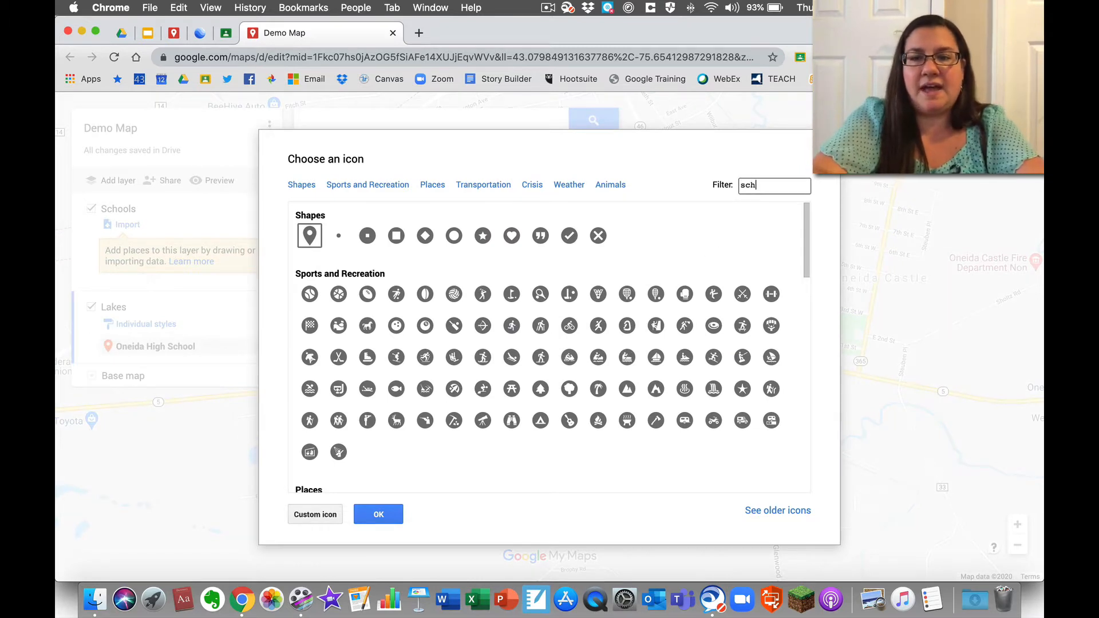
type("ool")
key("Return")
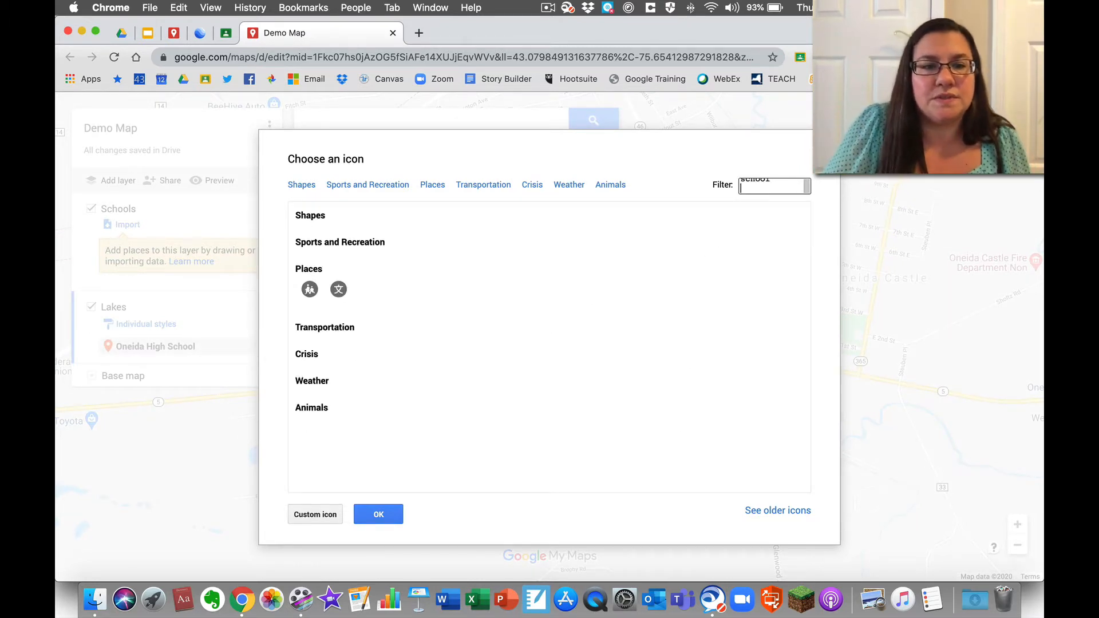
left_click(310, 290)
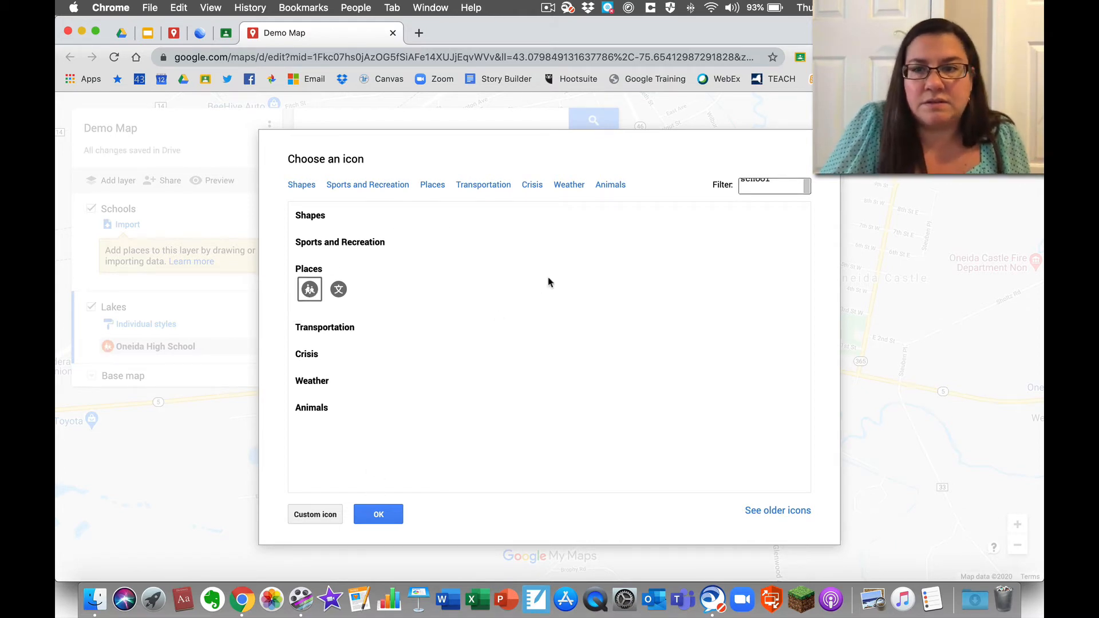
left_click(378, 513)
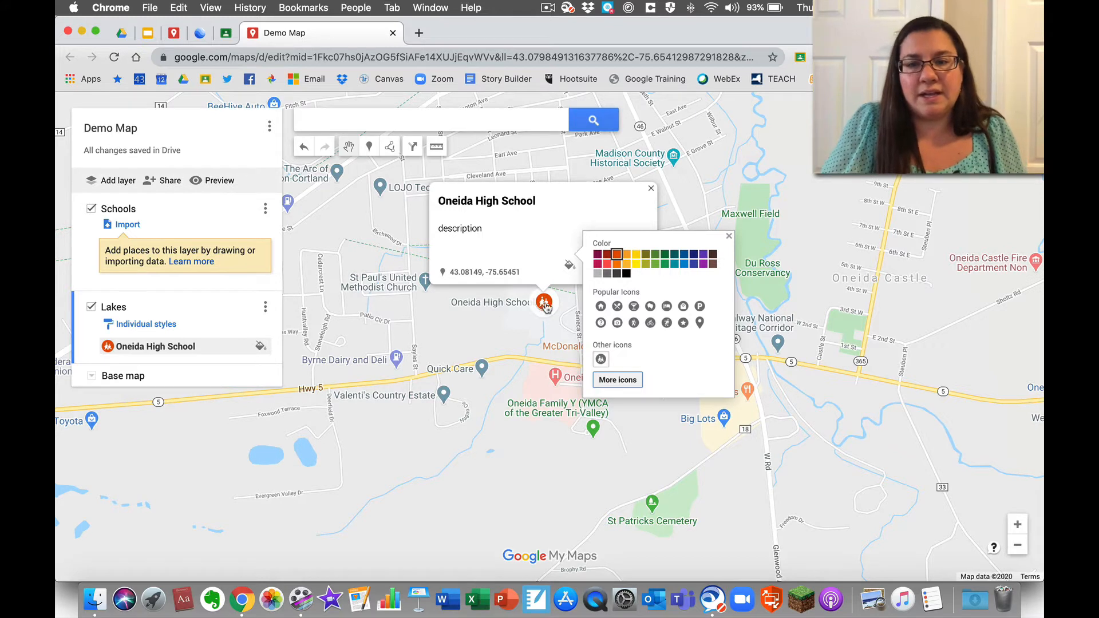
left_click(729, 237)
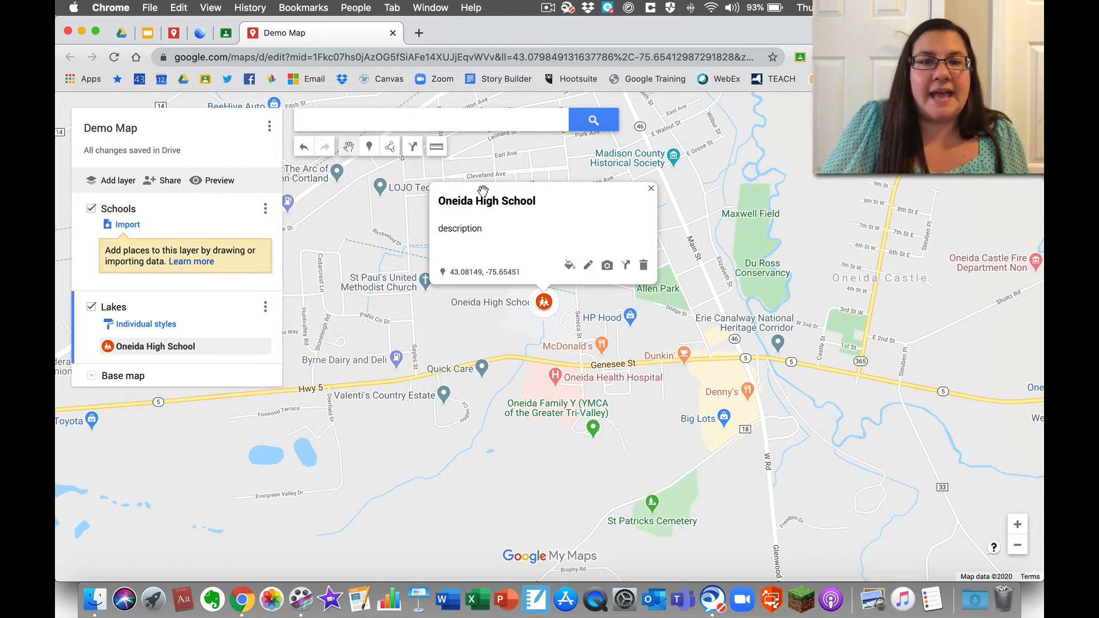
- Search Google images for "oneida high school" and add the Oneida City School District logo to the Oneida High School marker
left_click(586, 266)
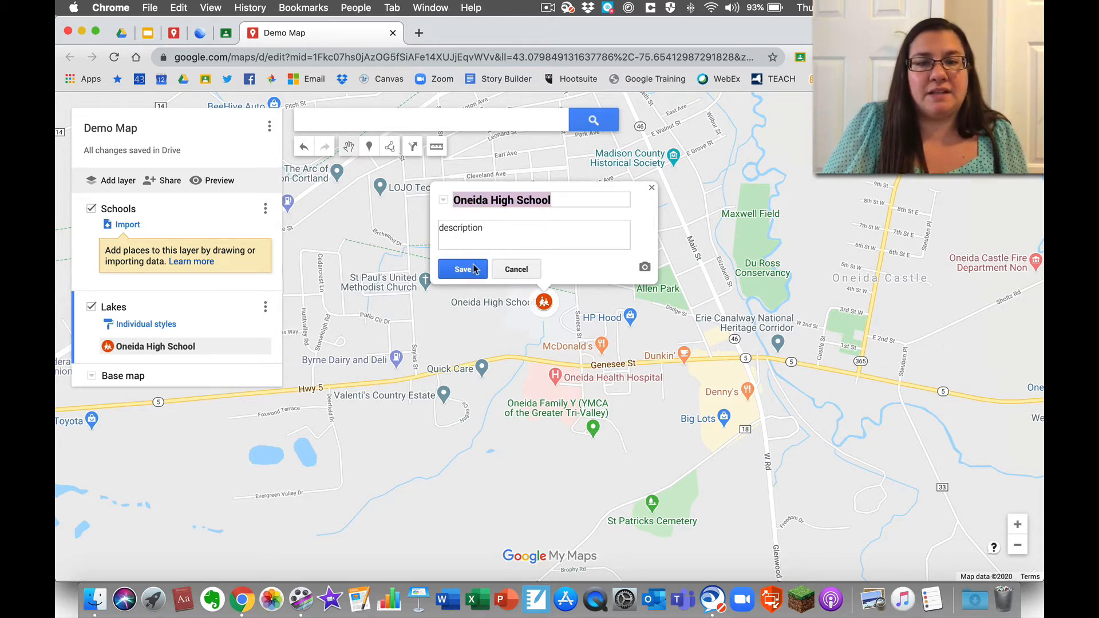
left_click(463, 269)
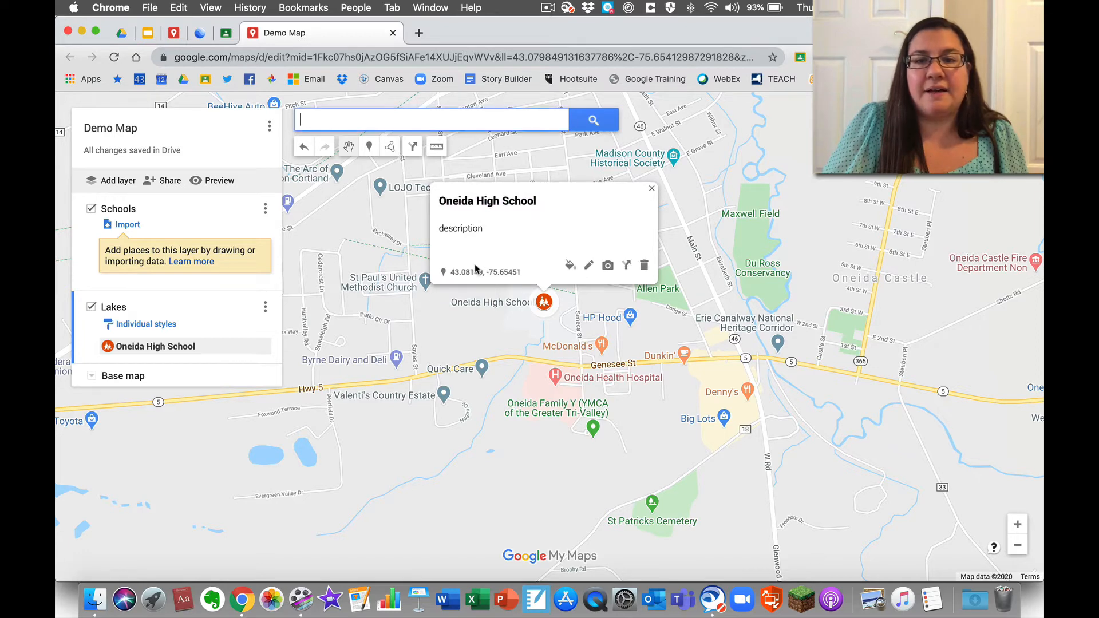
left_click(608, 267)
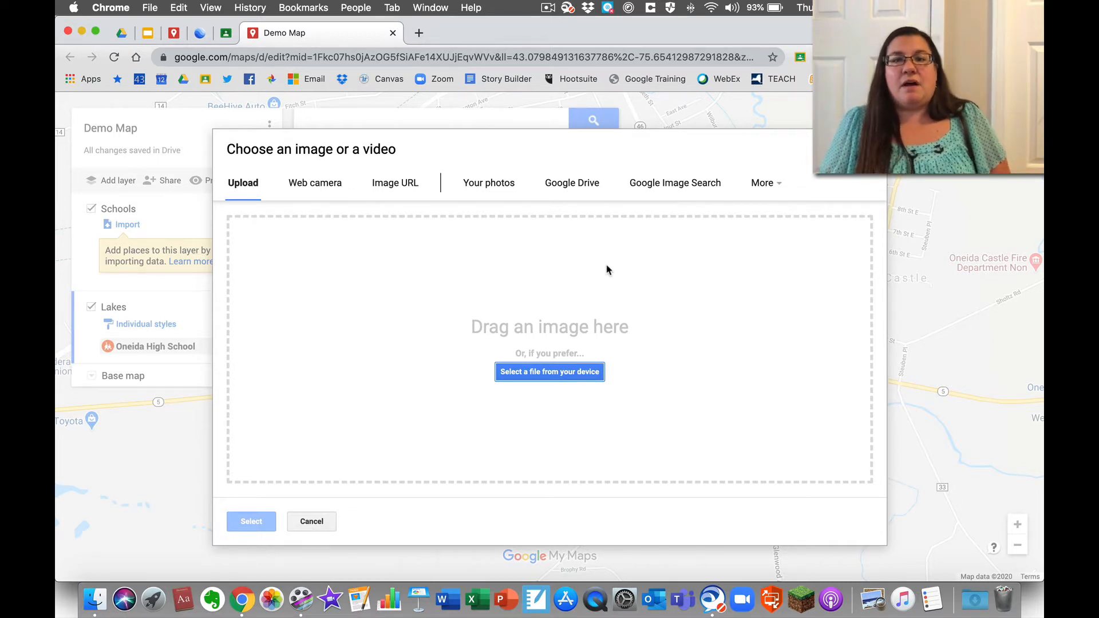
left_click(651, 186)
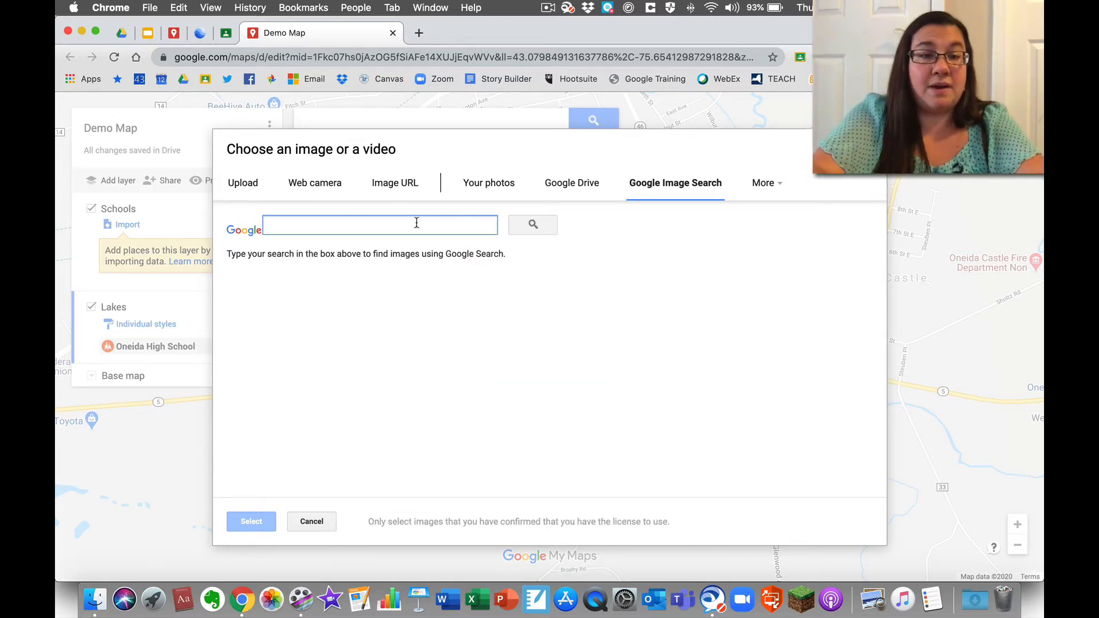
type("oneida high s")
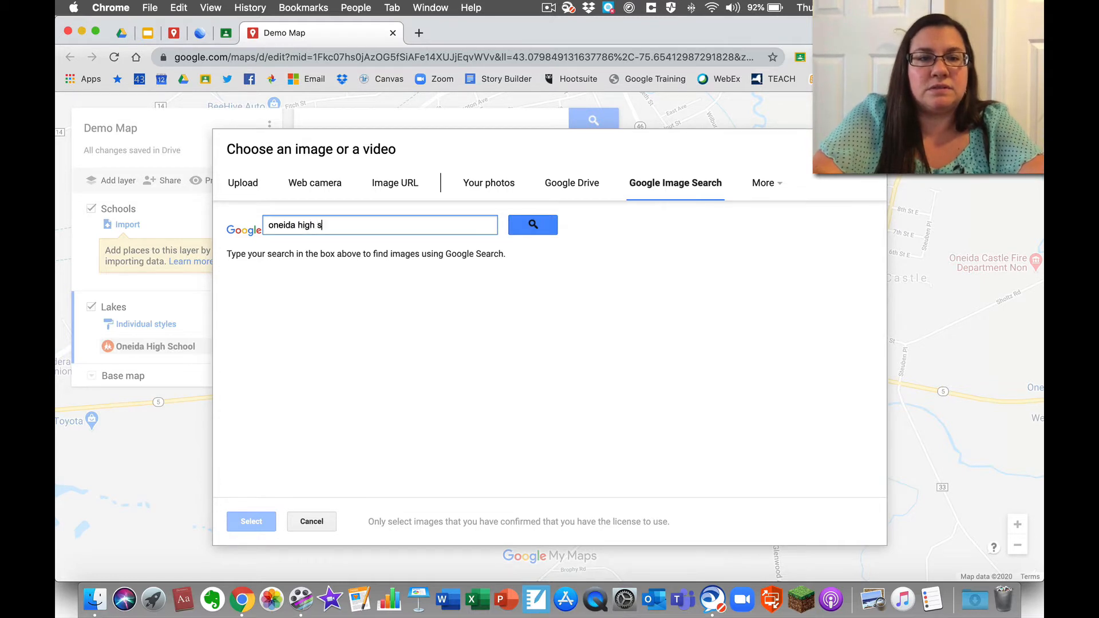
type("chool")
left_click(531, 225)
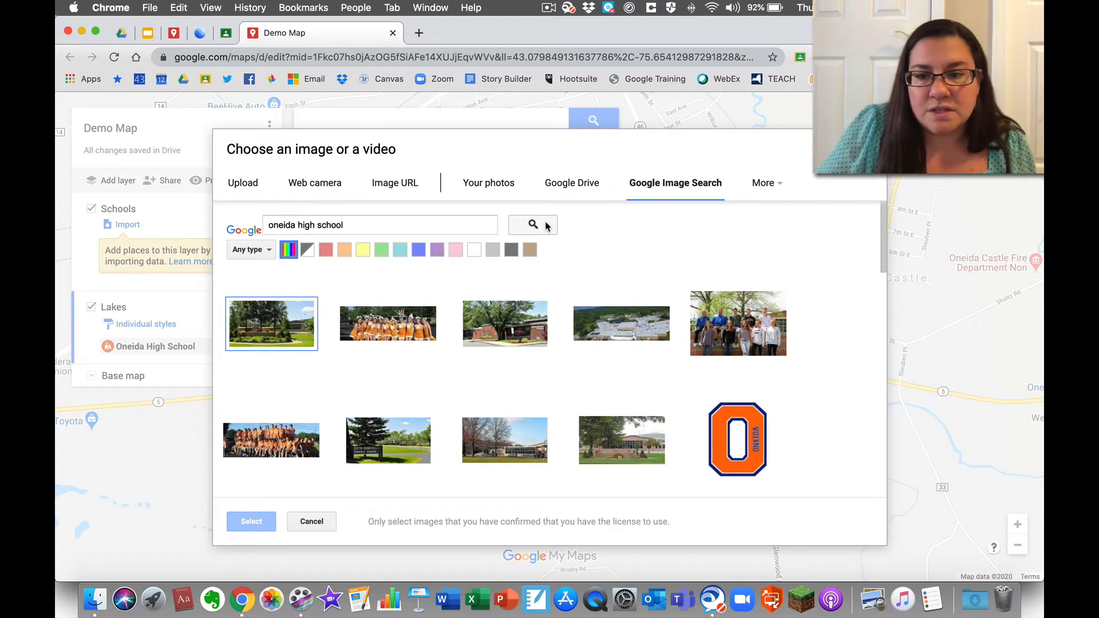
scroll(573, 370, "down", 5)
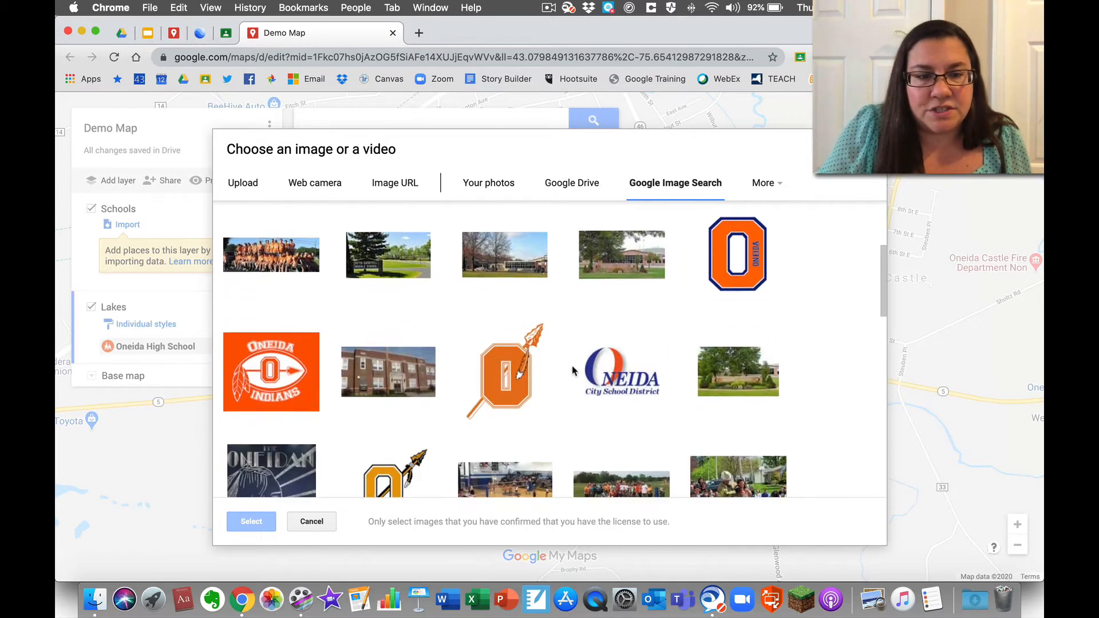
scroll(572, 371, "down", 2)
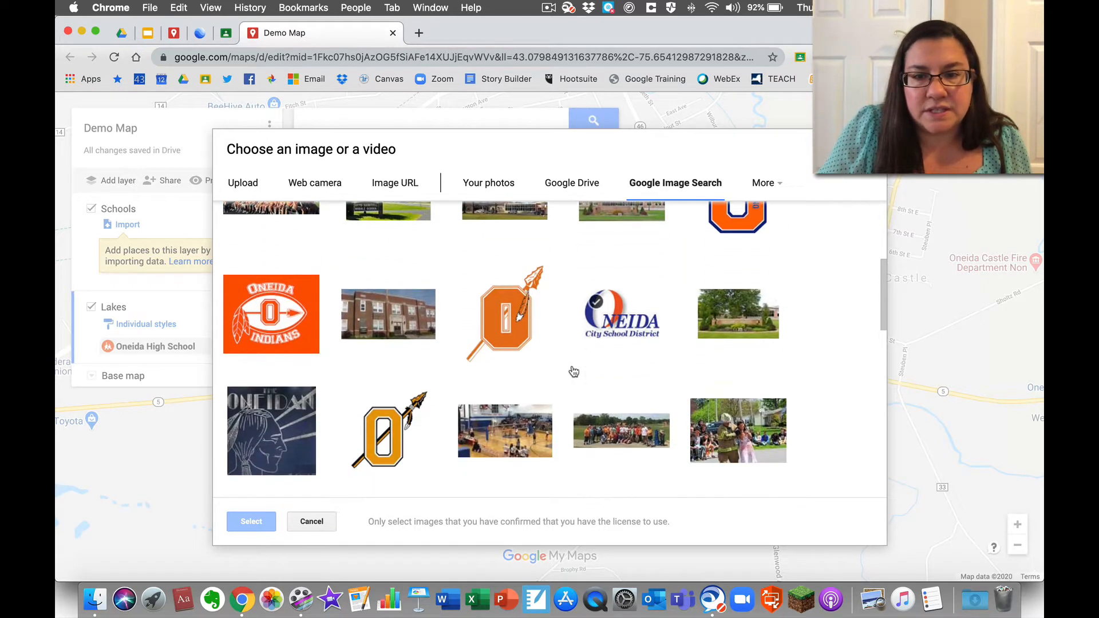
left_click(632, 328)
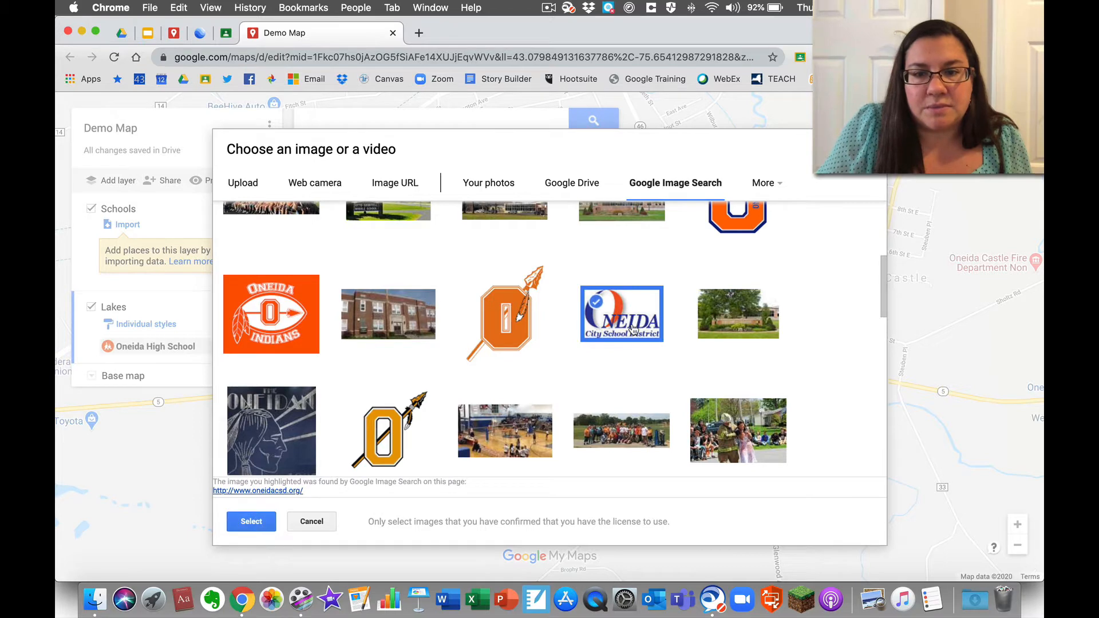
left_click(252, 521)
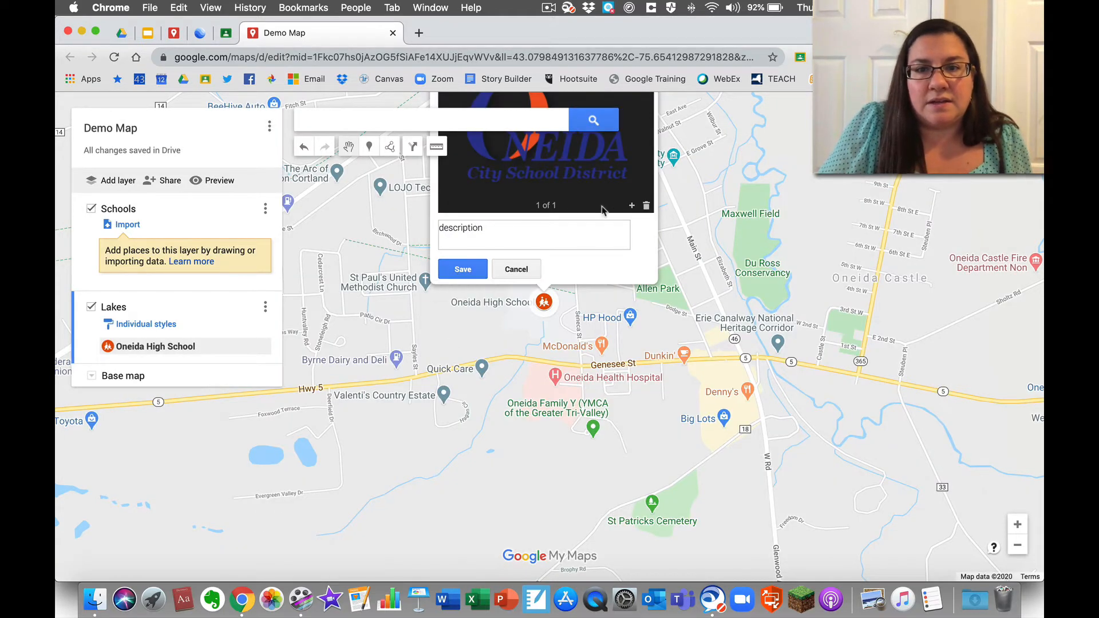
- Add the photo of the brick school building behind a large tree as the marker's second image and save the marker
left_click(630, 208)
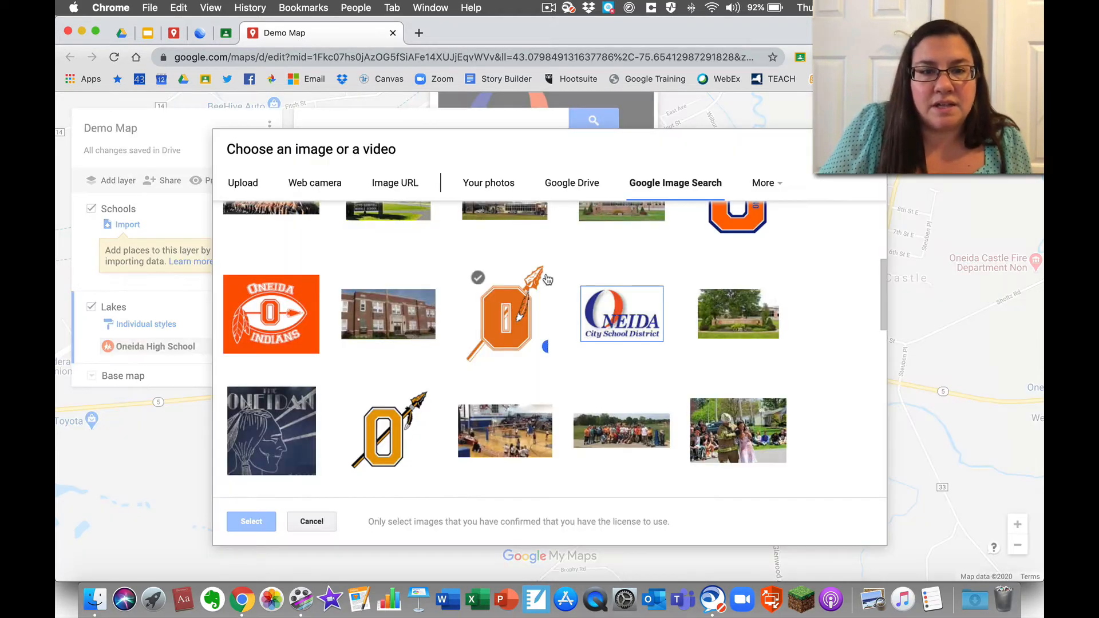
scroll(548, 279, "up", 5)
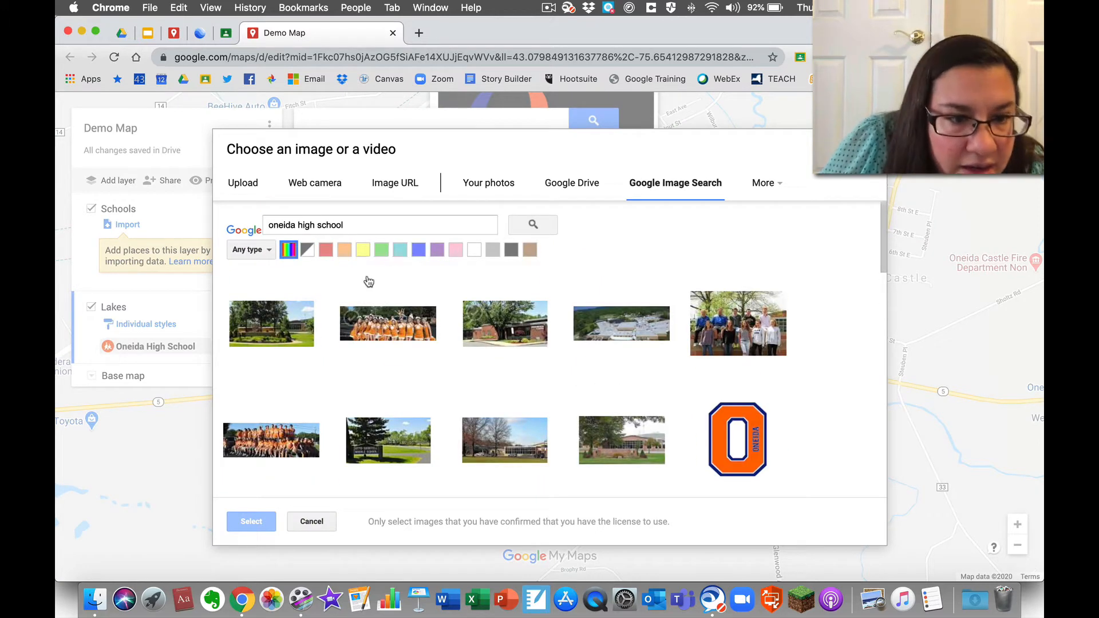
left_click(270, 325)
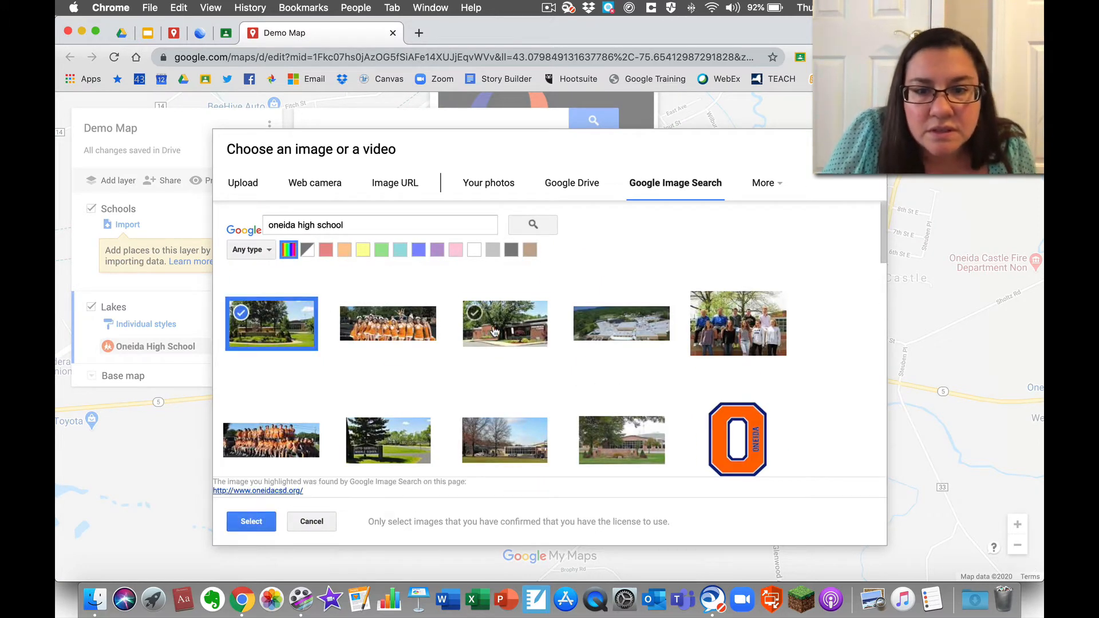
left_click(476, 314)
left_click(252, 522)
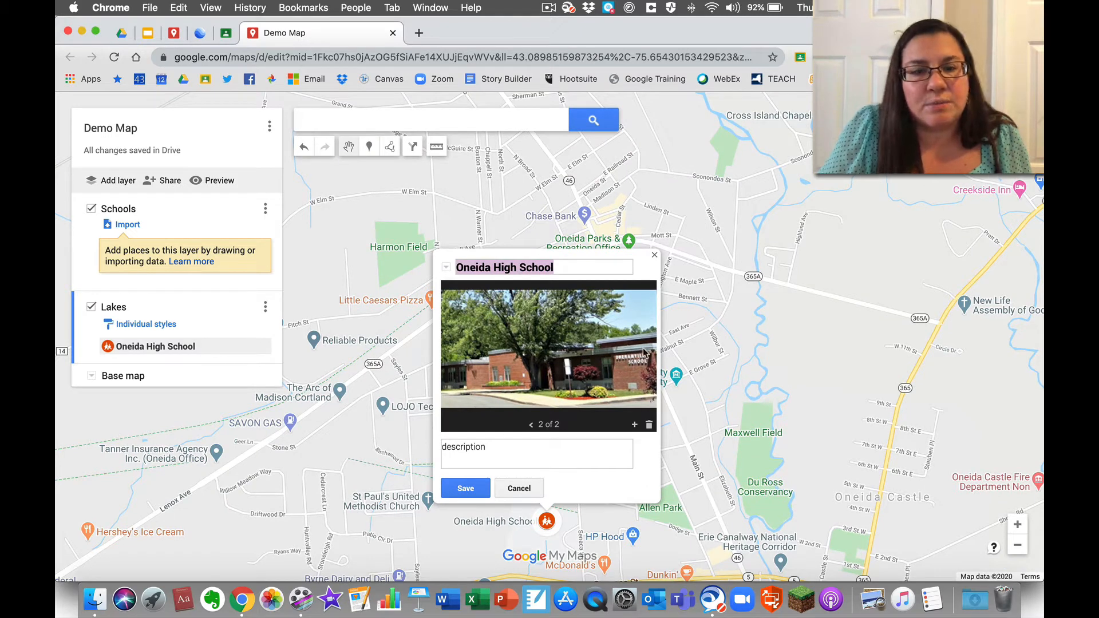
left_click(532, 424)
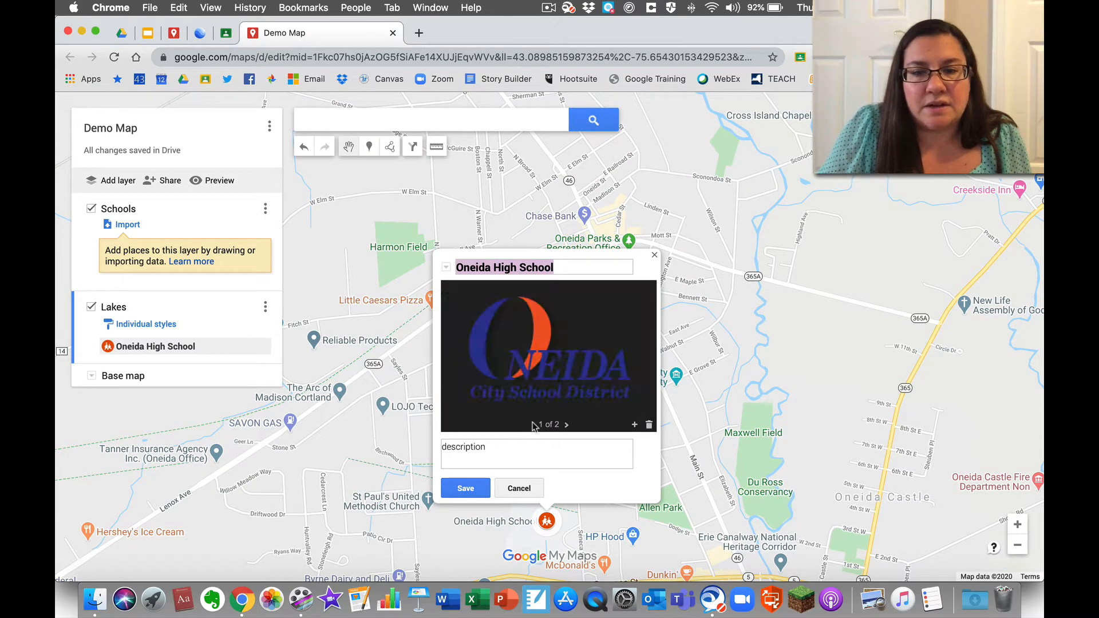
left_click(566, 425)
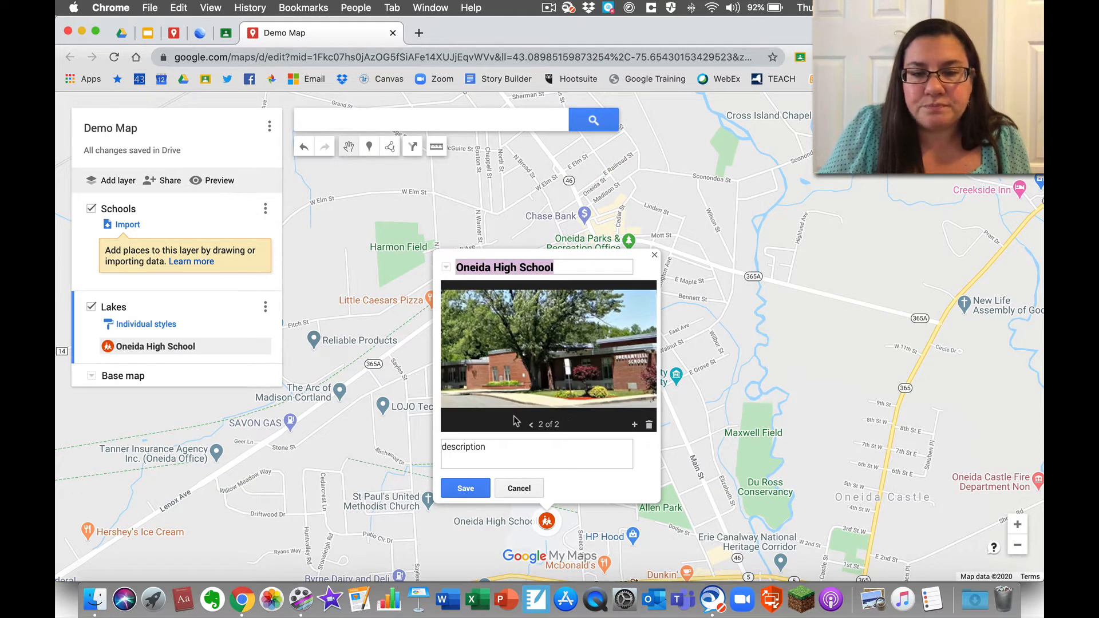
left_click(464, 488)
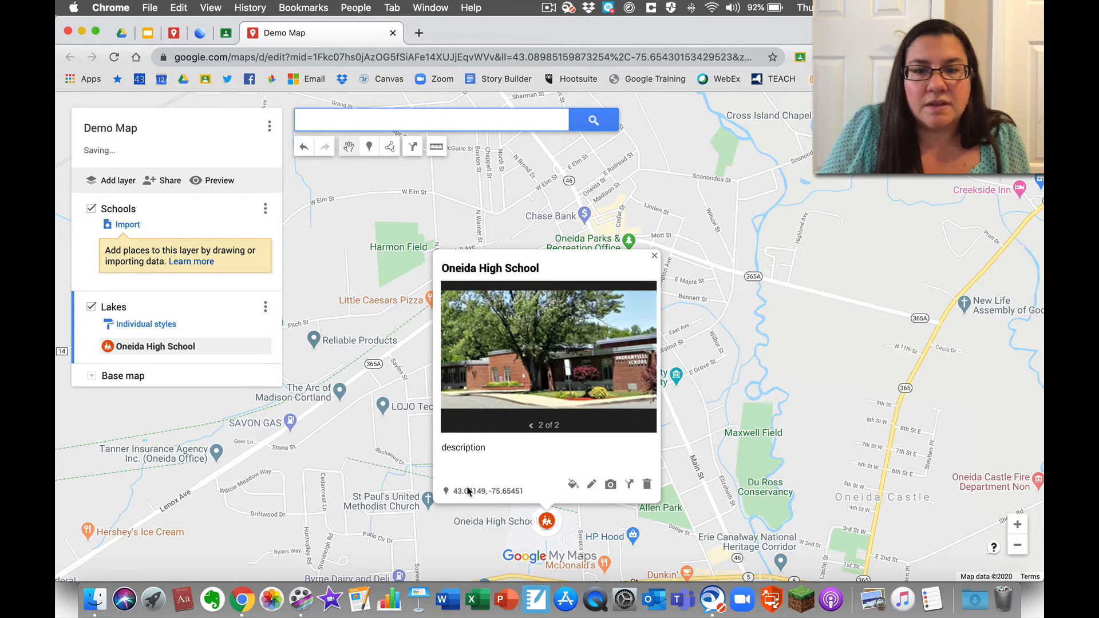
- Add driving directions from VVS High School in Verona, NY, to the Oneida High School marker
left_click(629, 486)
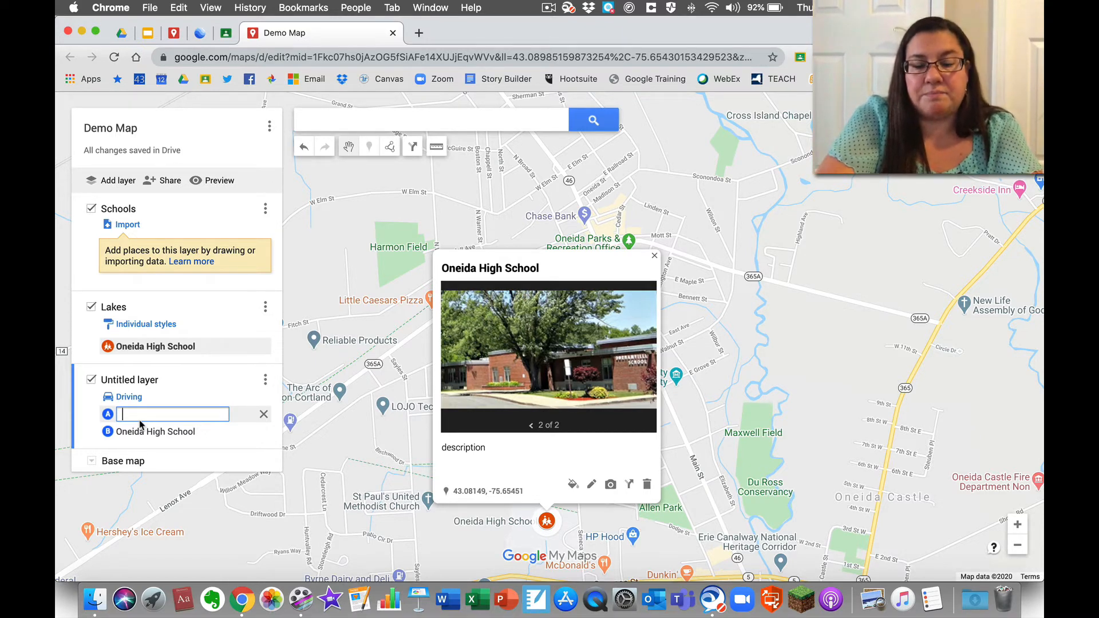
type("s")
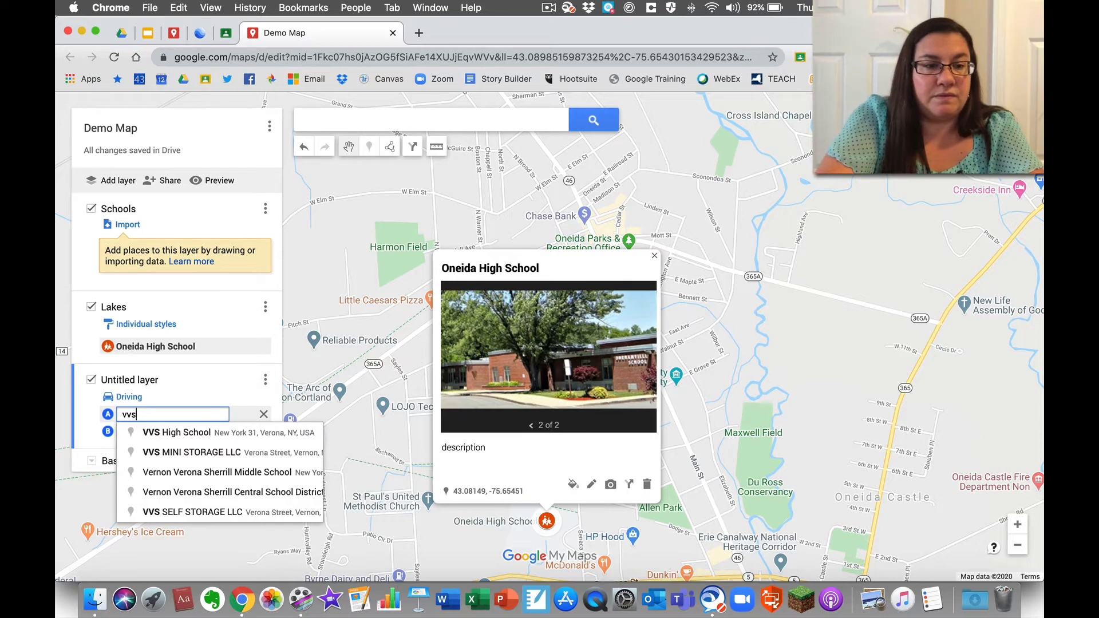
left_click(156, 433)
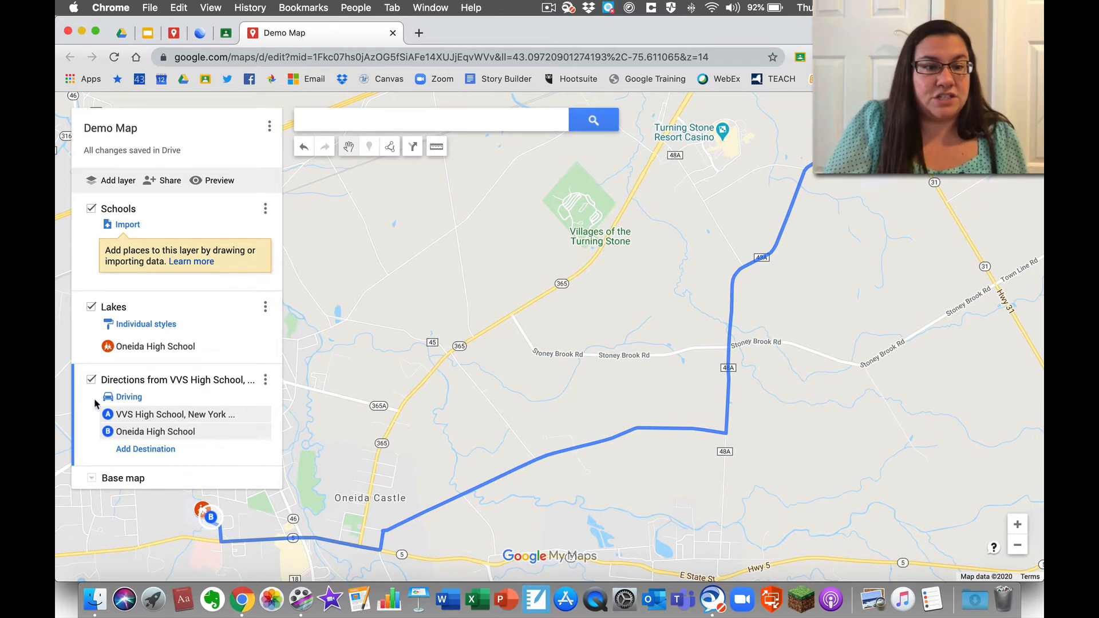
left_click(123, 397)
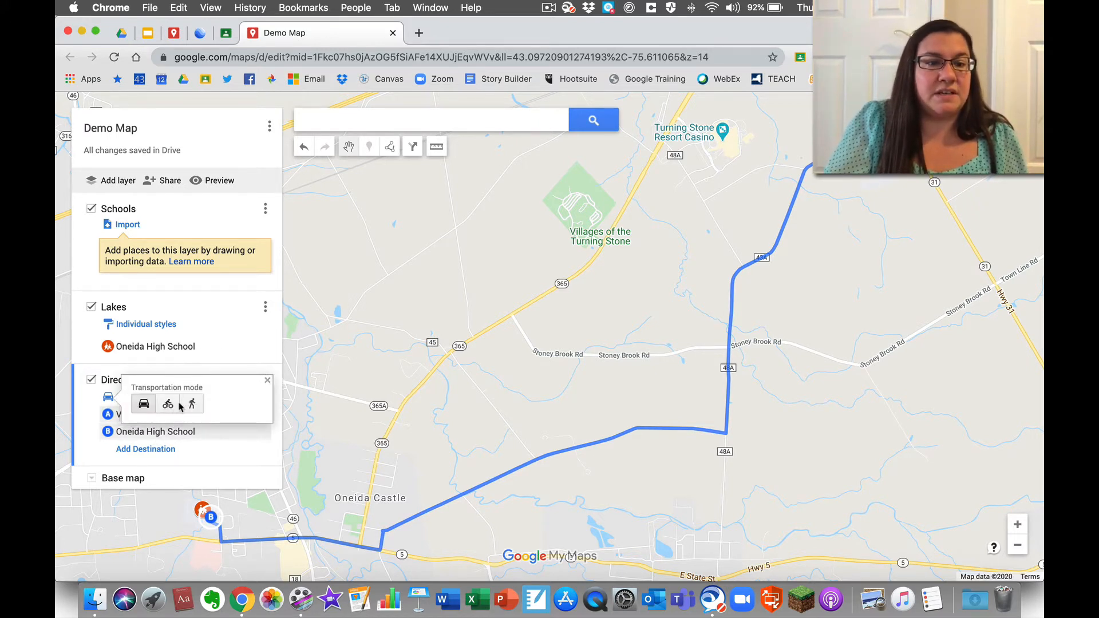
left_click(267, 381)
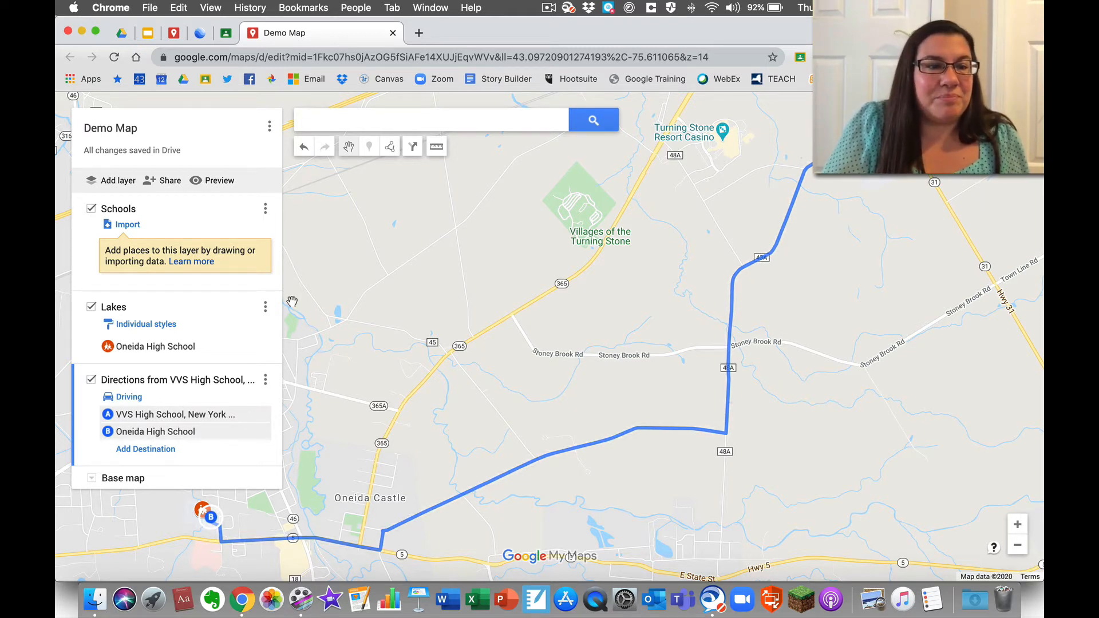
- Place a marker on VVS High School, just west of Hwy 31, in the Schools layer
left_click(205, 283)
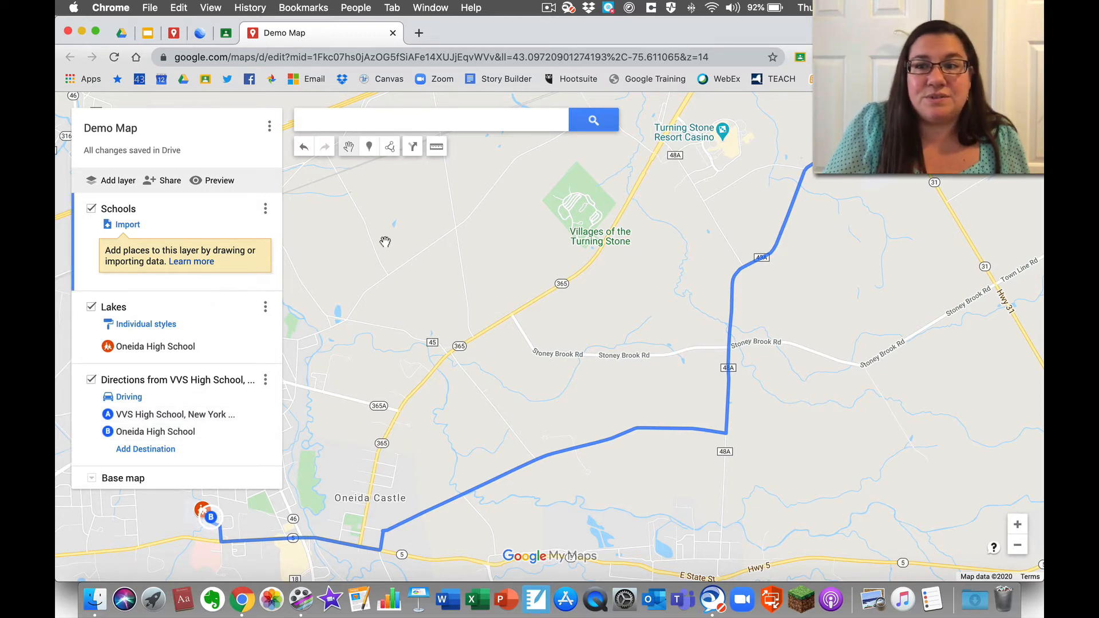
mouse_move(690, 213)
left_mouse_down()
mouse_move(509, 285)
mouse_move(322, 459)
left_mouse_up()
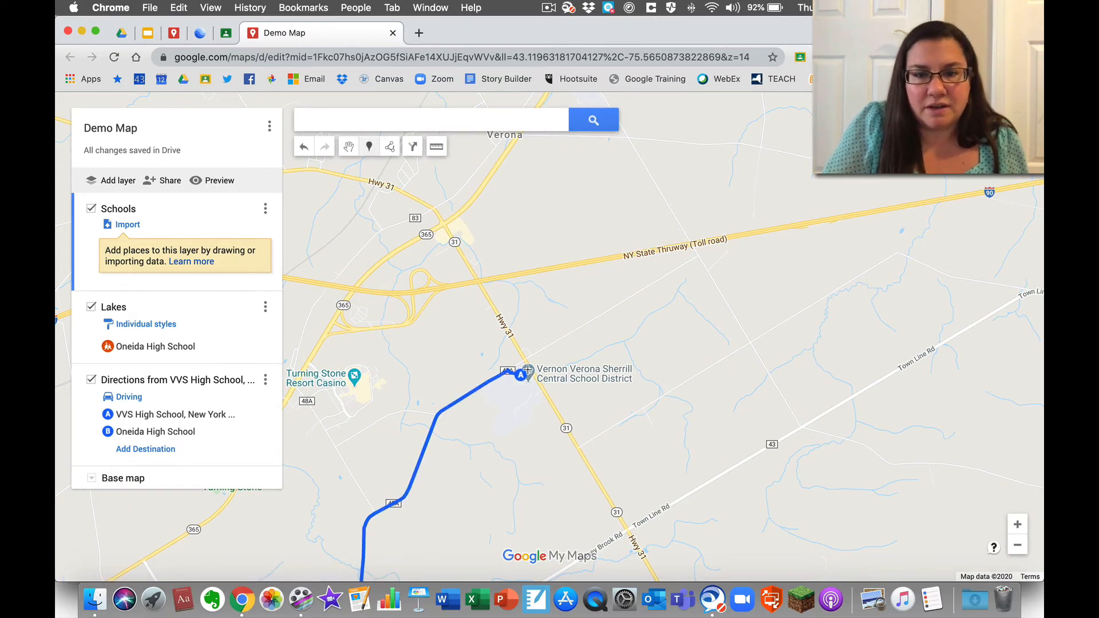
left_click(1017, 525)
left_click(1017, 524)
left_click(1017, 525)
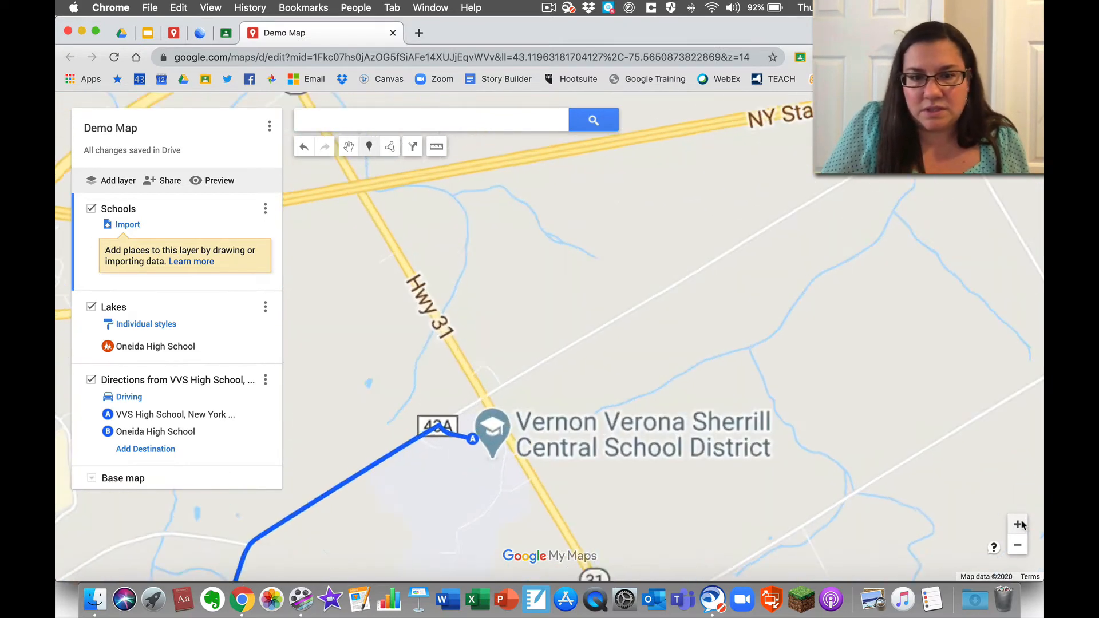
left_click_drag(488, 420, 599, 69)
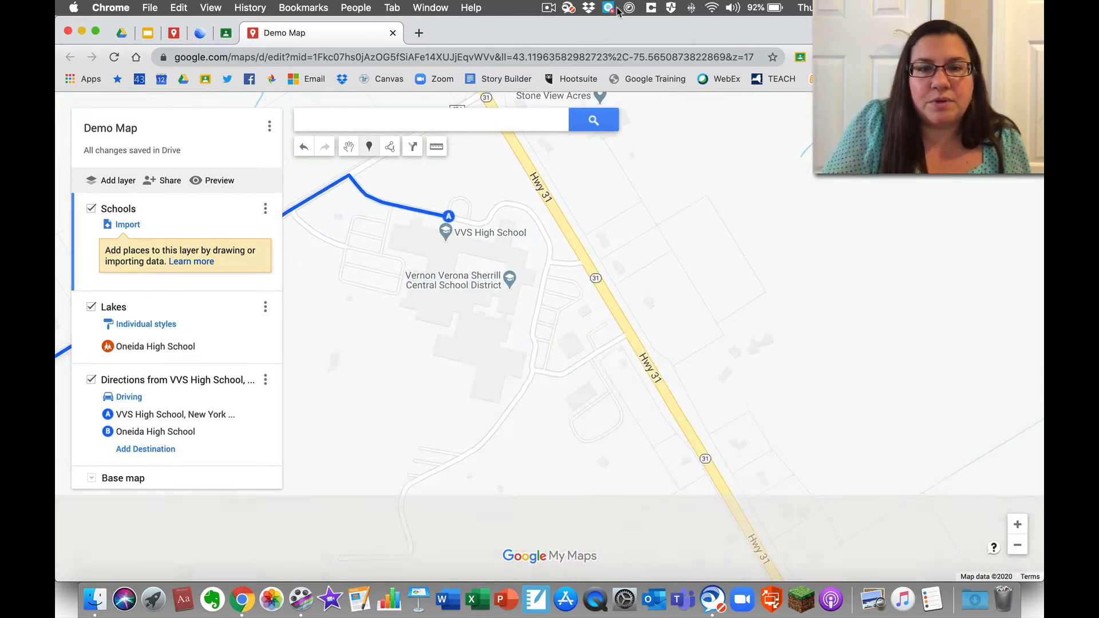
left_click(369, 147)
left_click(452, 252)
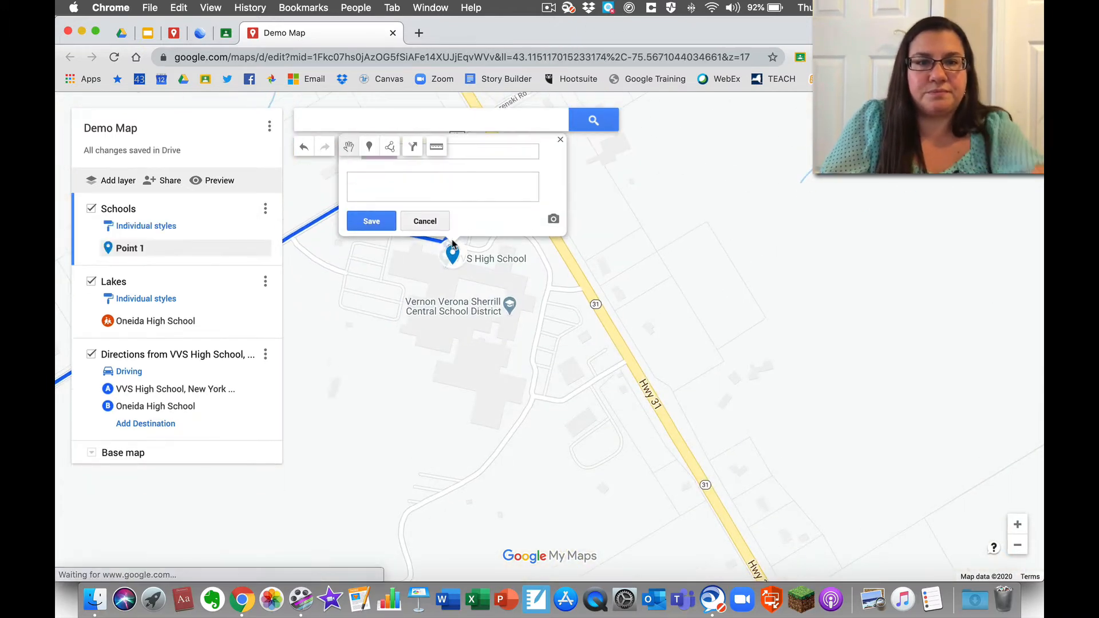
- Title the new marker VVS High School, enter "description" as its description, and save it
left_click(455, 152)
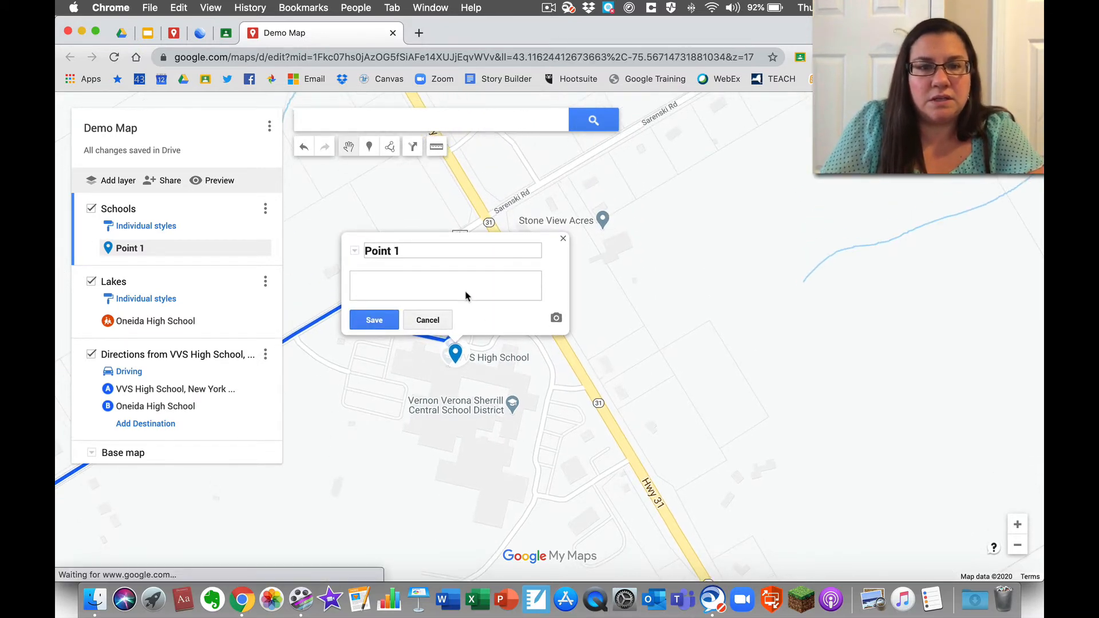
key("BackSpace")
key("BackSpace")
key("BackSpace")
key("BackSpace")
key("BackSpace")
key("BackSpace")
key("BackSpace")
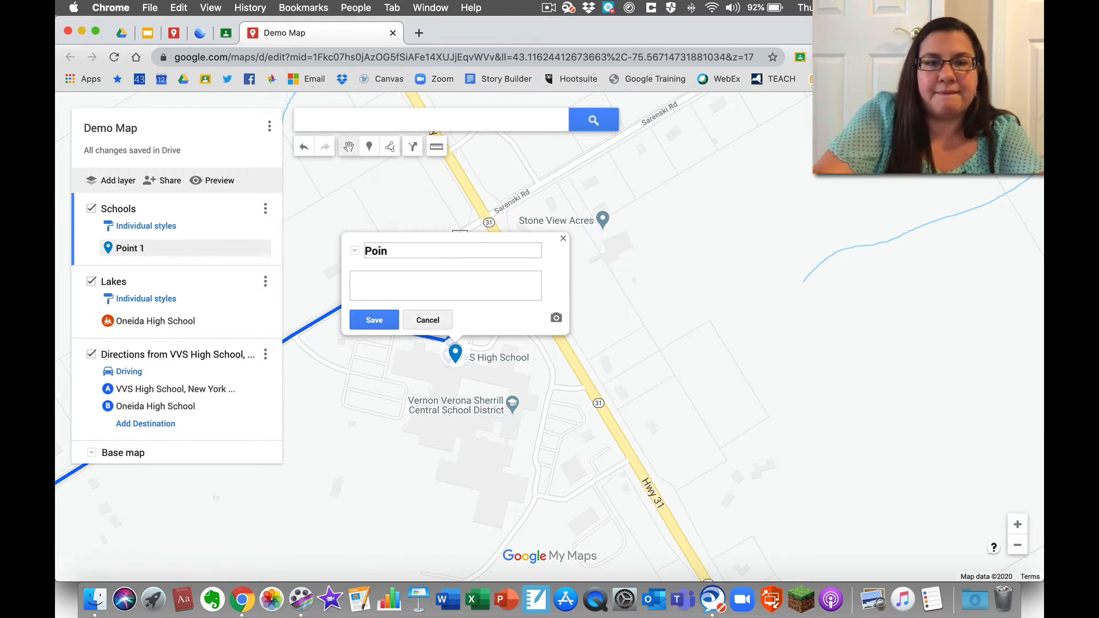
type("V")
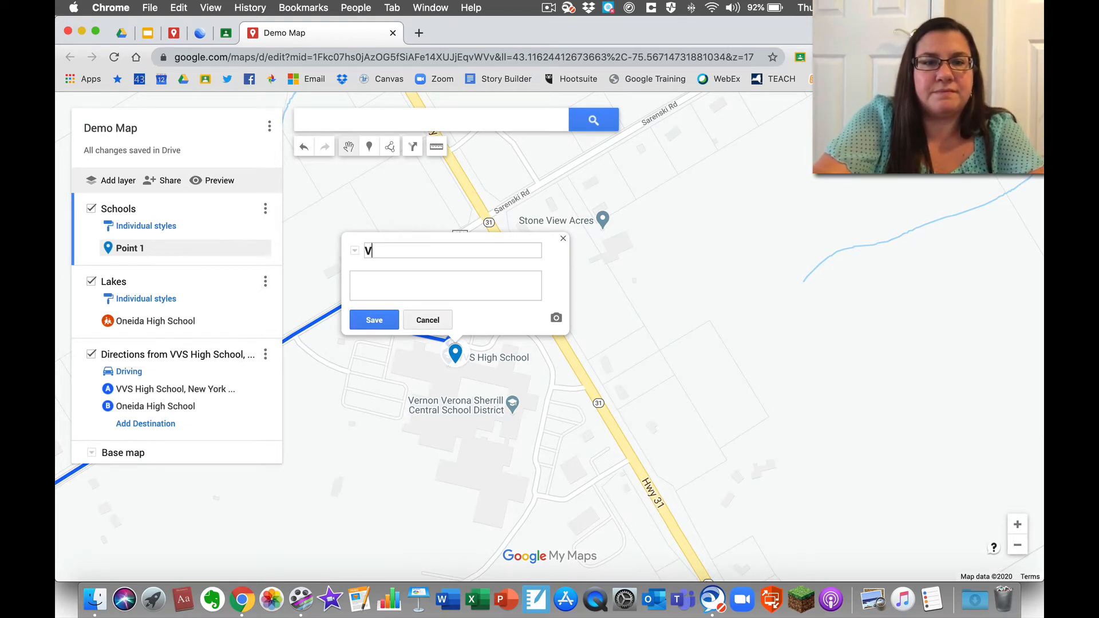
type("VS High ")
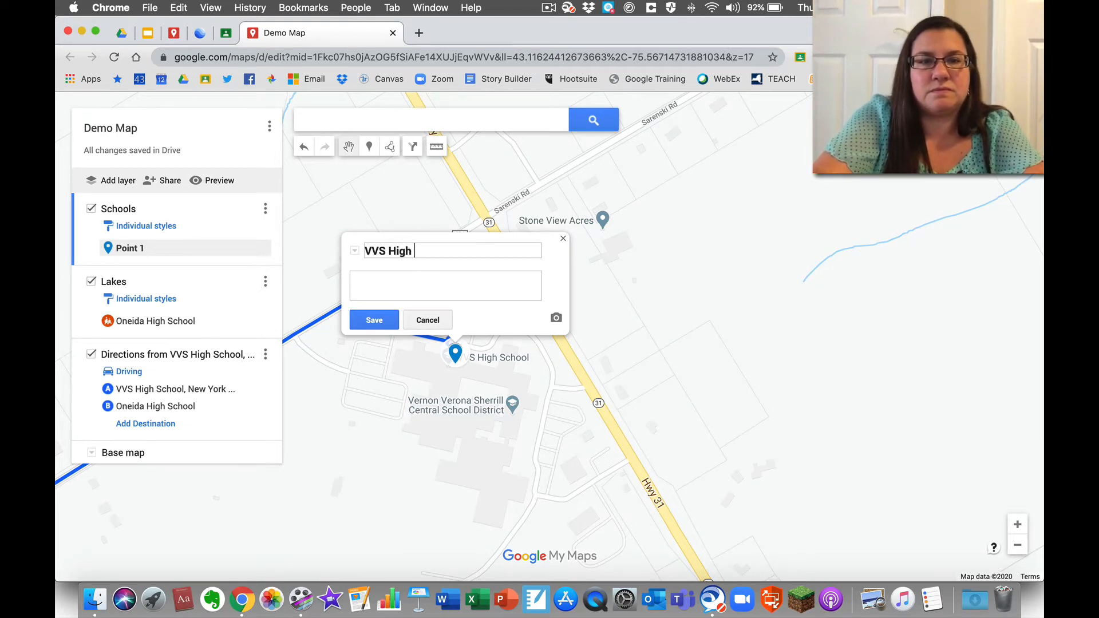
type("School")
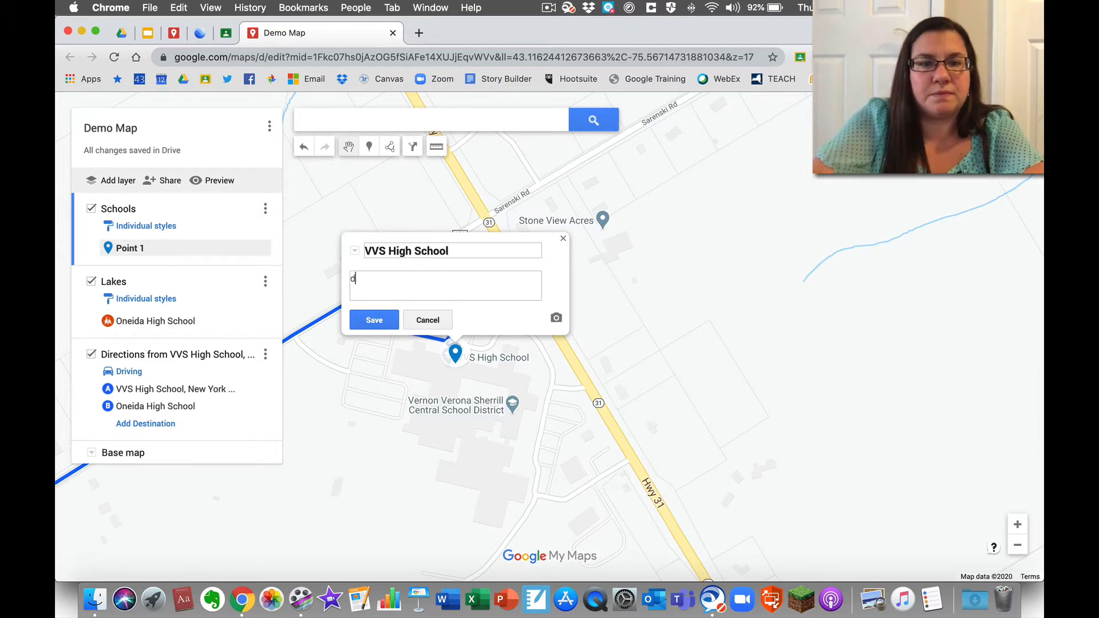
type("descript")
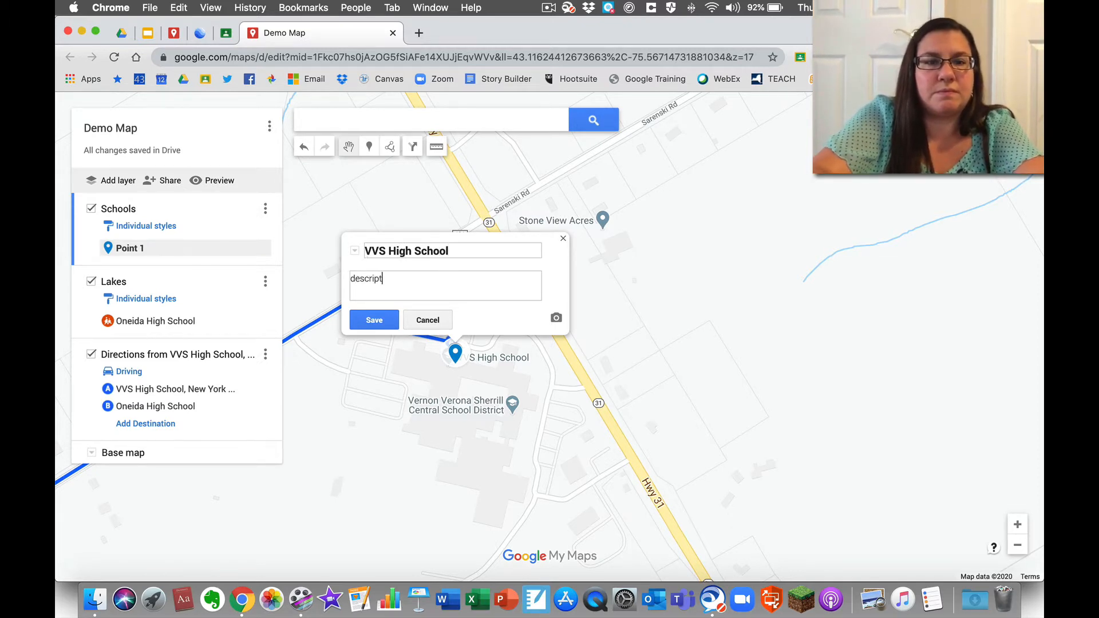
type("ion")
left_click(374, 320)
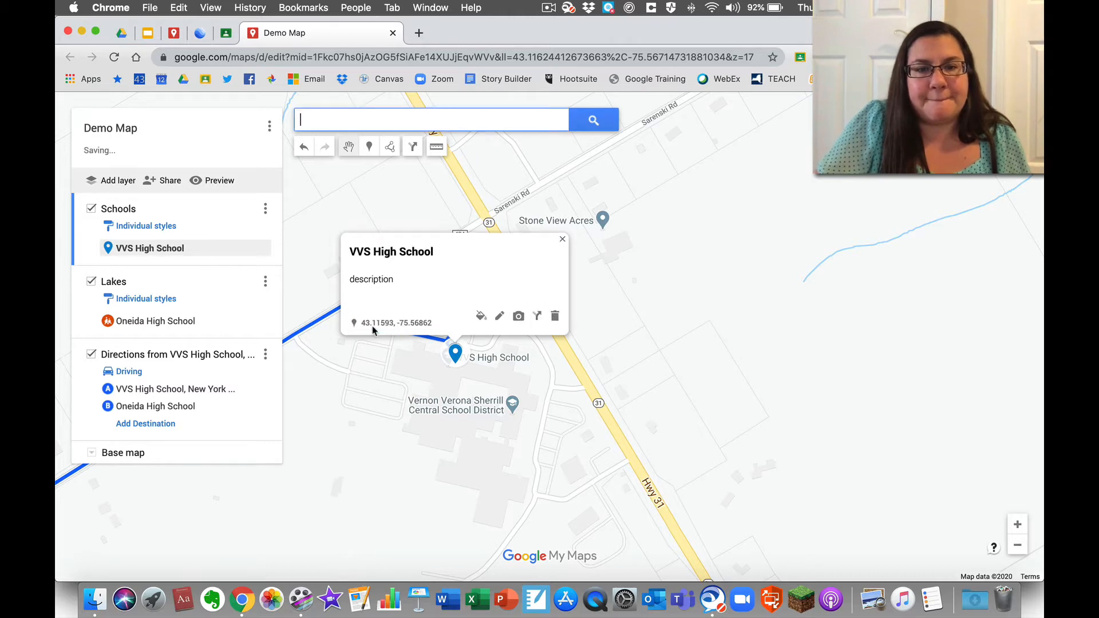
- Look through the personal photos and Google Drive image sources for the VVS High School marker
left_click(518, 316)
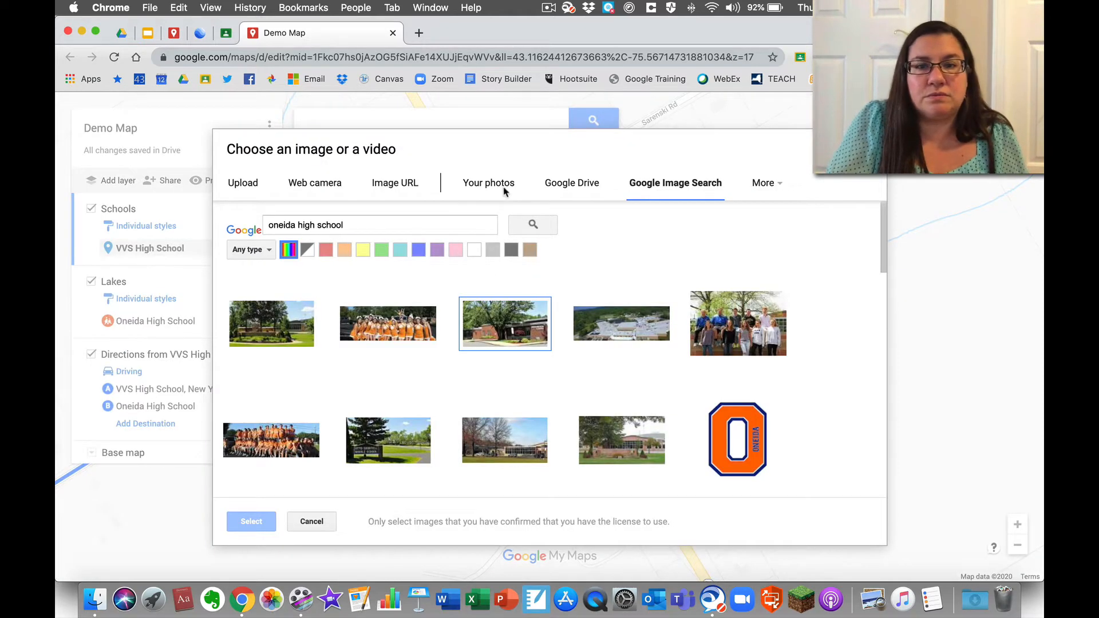
left_click(479, 186)
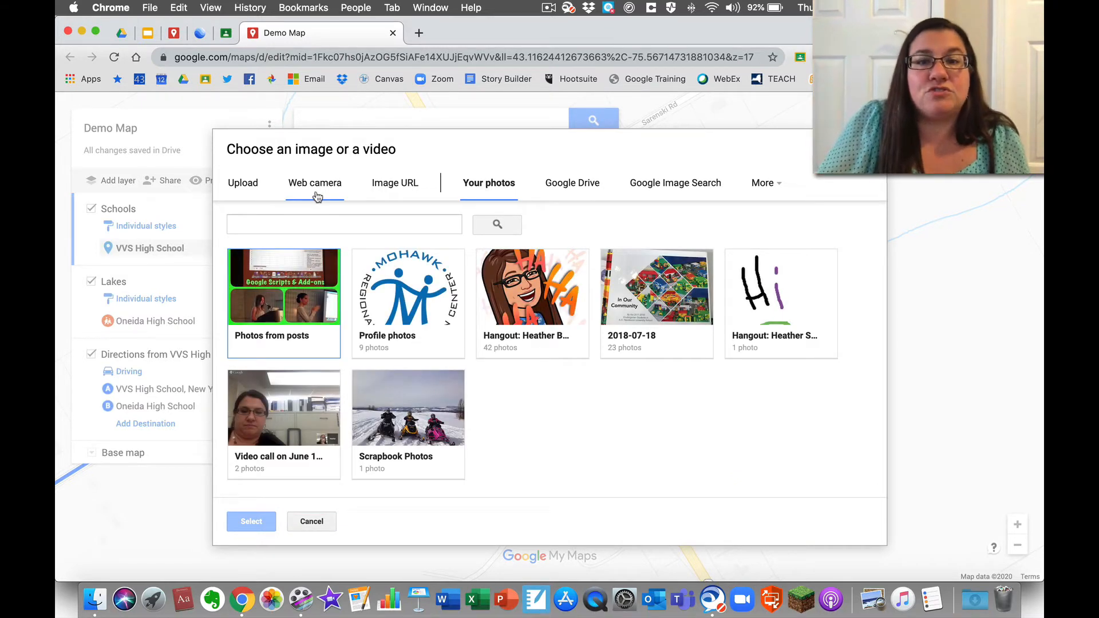
left_click(565, 181)
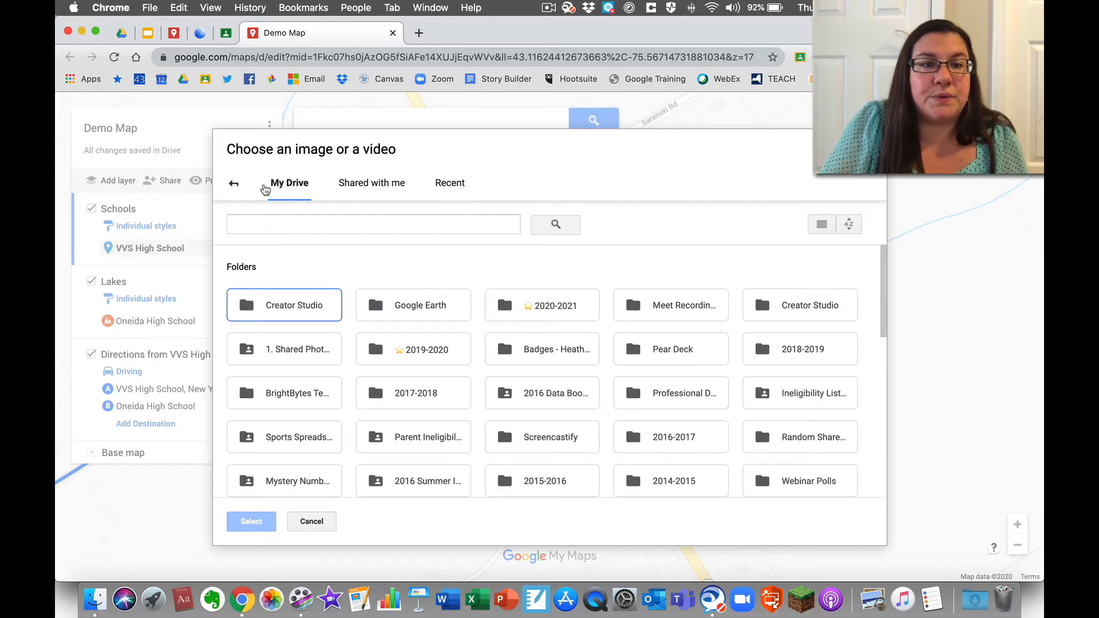
left_click(234, 183)
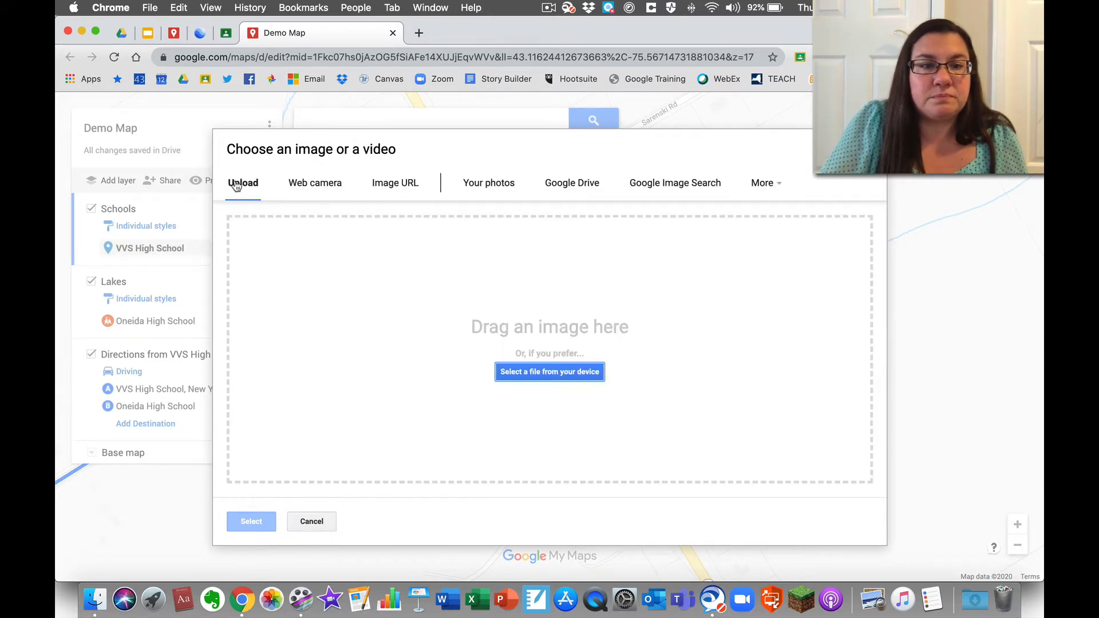
- Choose the web camera as the marker's image source and allow Flash to run on the site
left_click(325, 185)
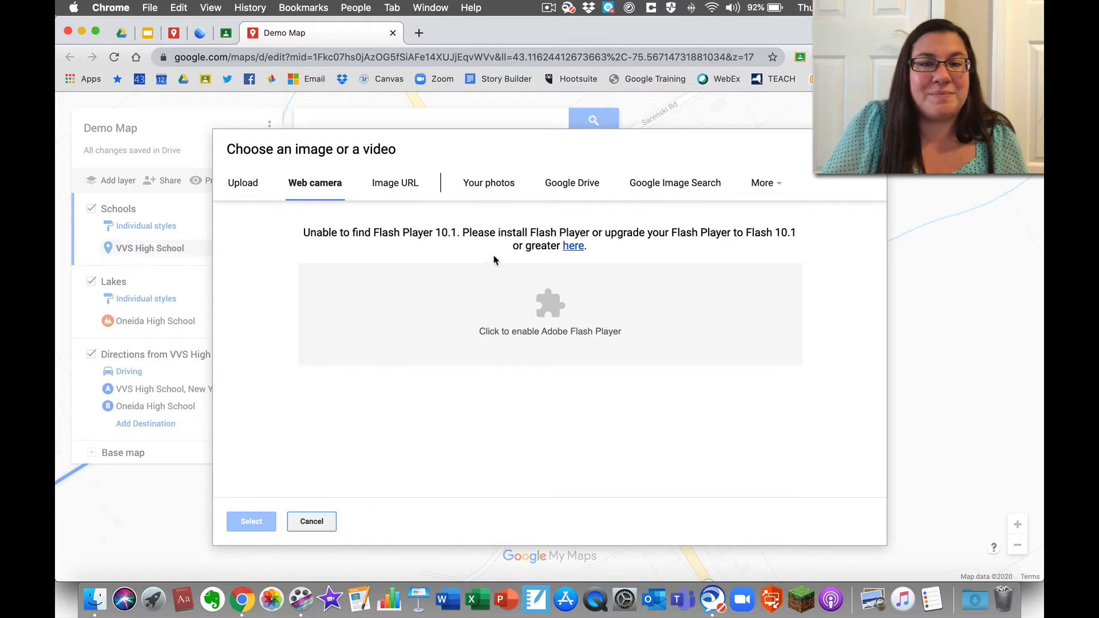
left_click(542, 305)
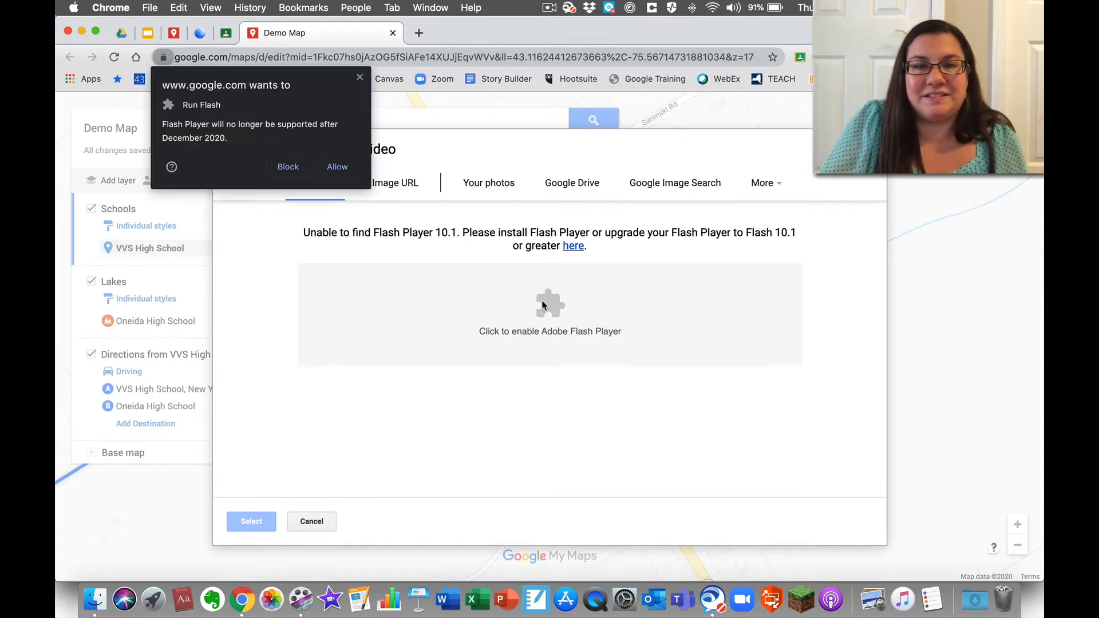
left_click(338, 167)
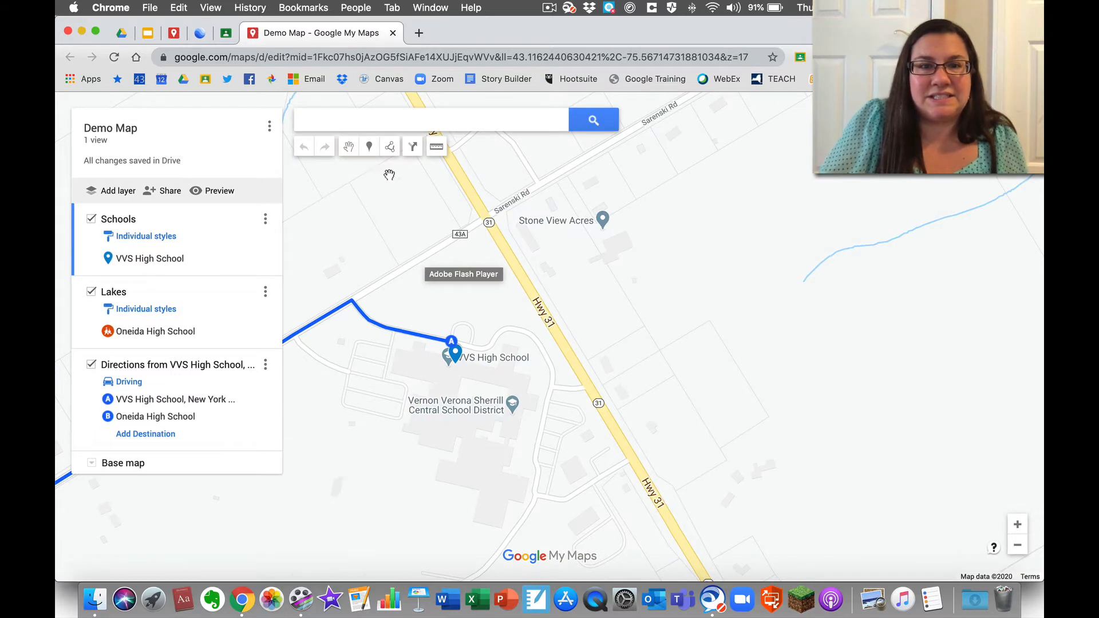
- Reopen the VVS High School marker's web camera image source and grant it camera and microphone access
left_click(457, 353)
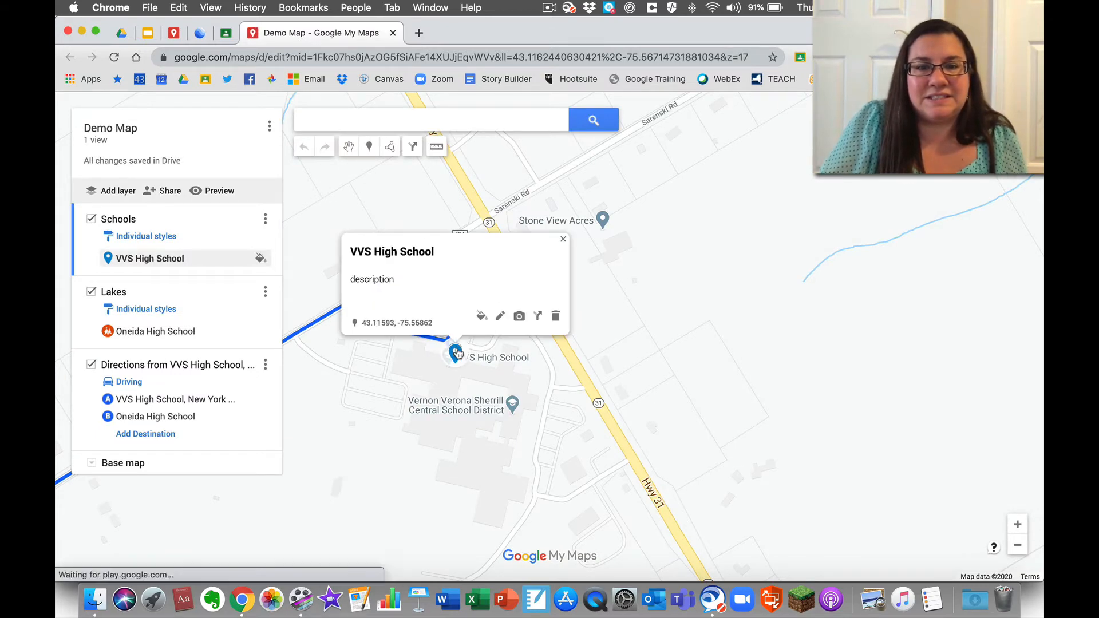
left_click(517, 317)
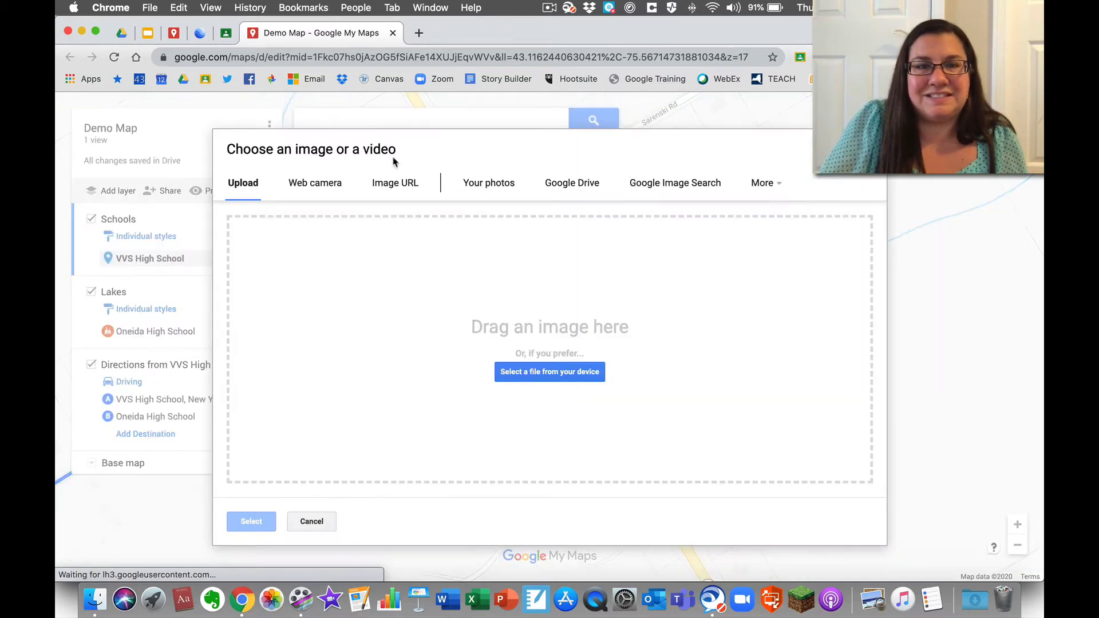
left_click(336, 186)
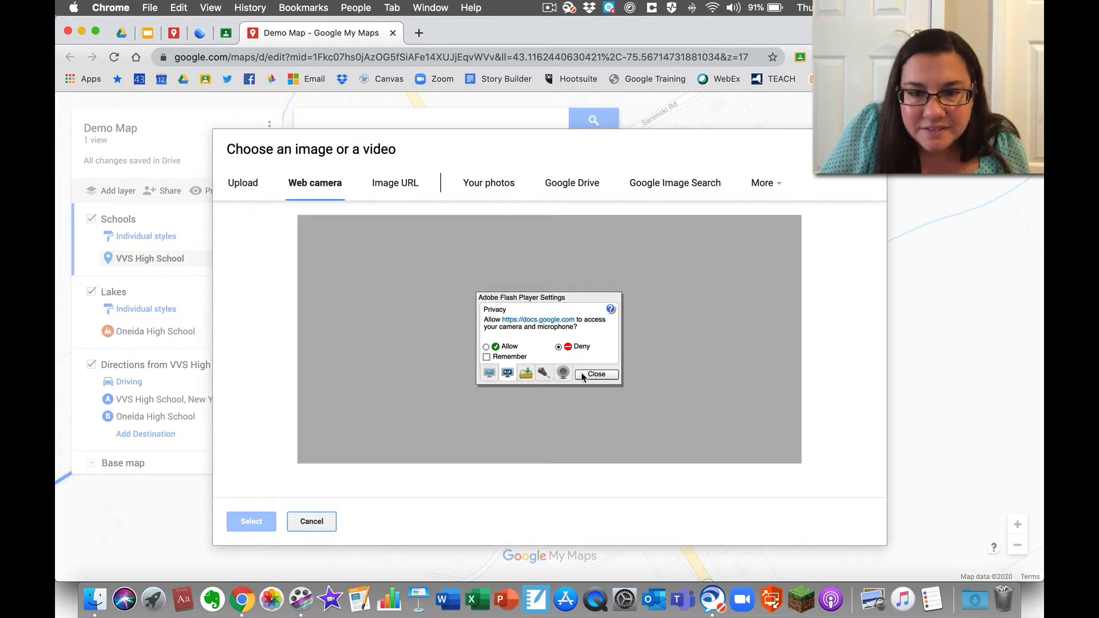
left_click(596, 375)
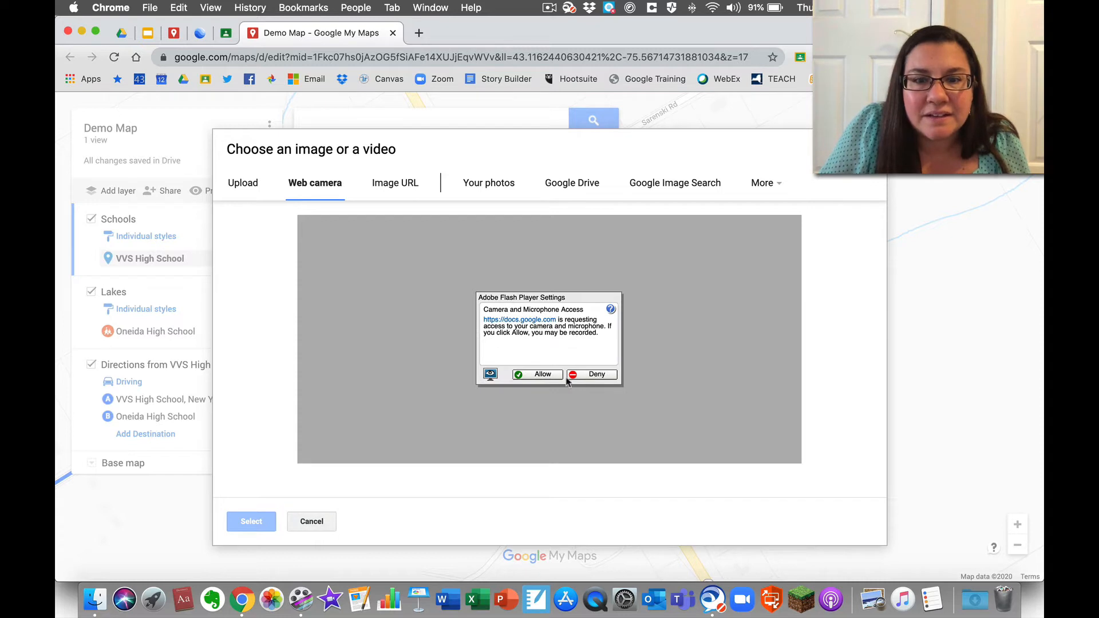
left_click(547, 382)
left_click(336, 133)
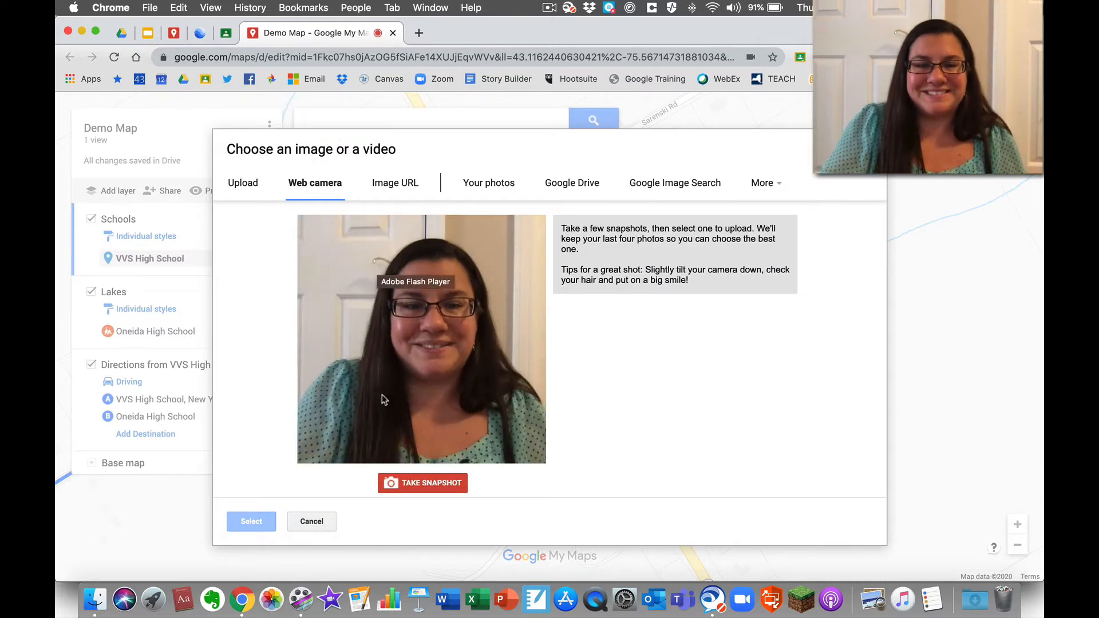
- Take a webcam snapshot, add it as the VVS High School marker's image, and save the marker
left_click(412, 483)
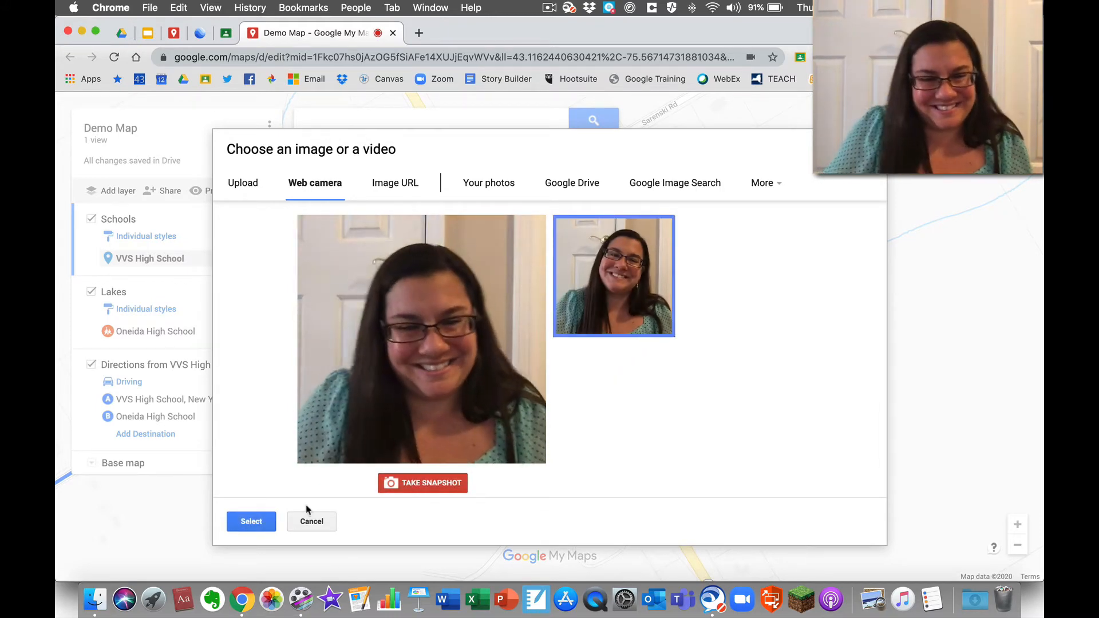
left_click(248, 523)
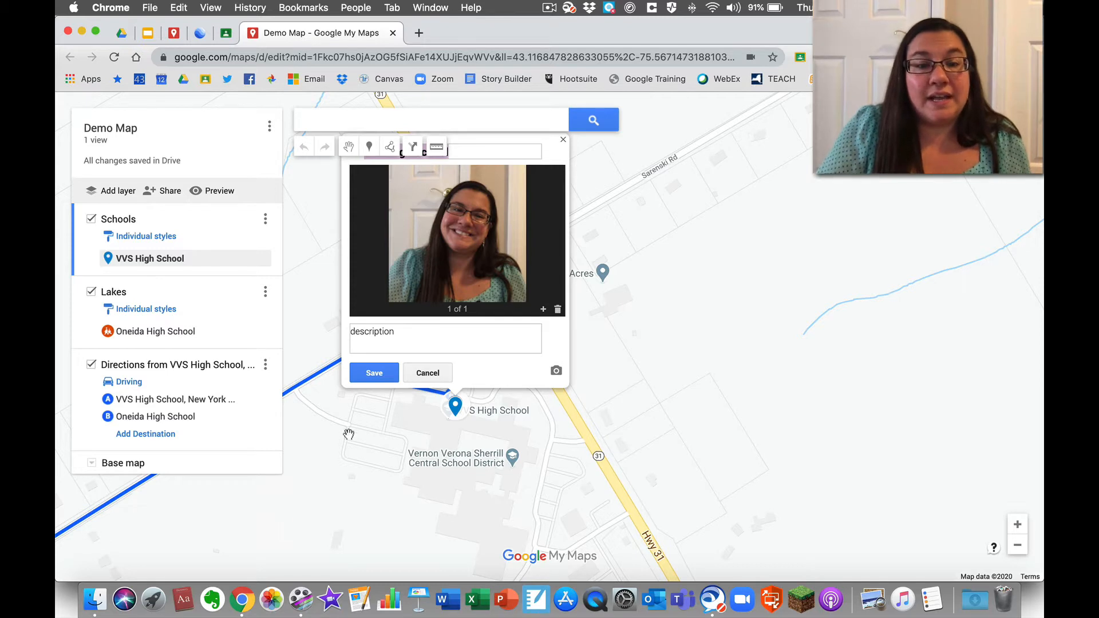
left_click(375, 374)
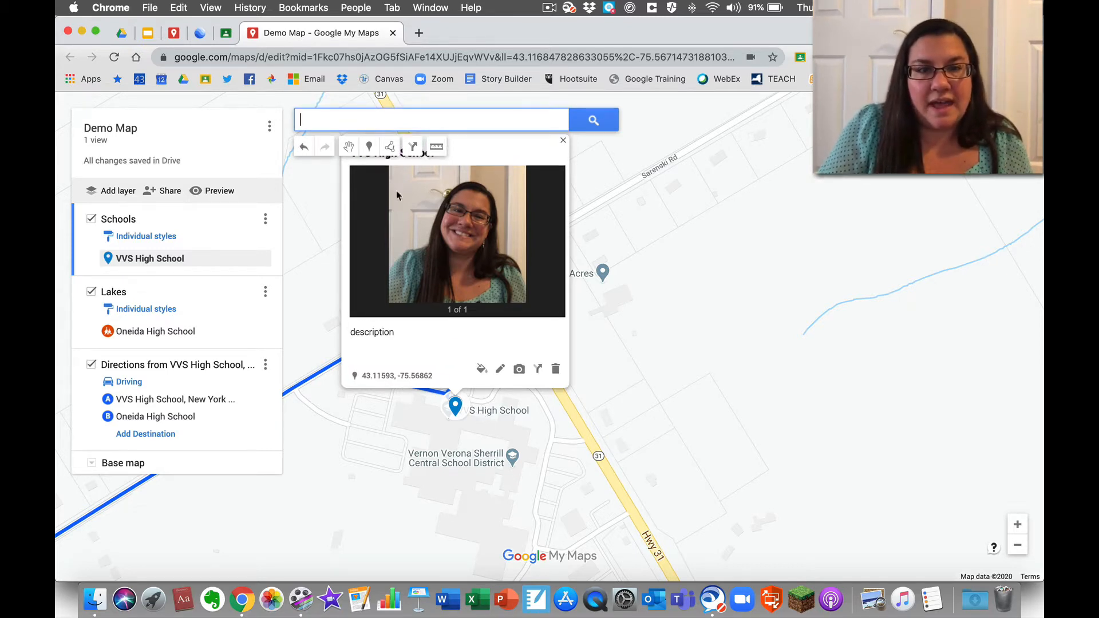
left_click(389, 147)
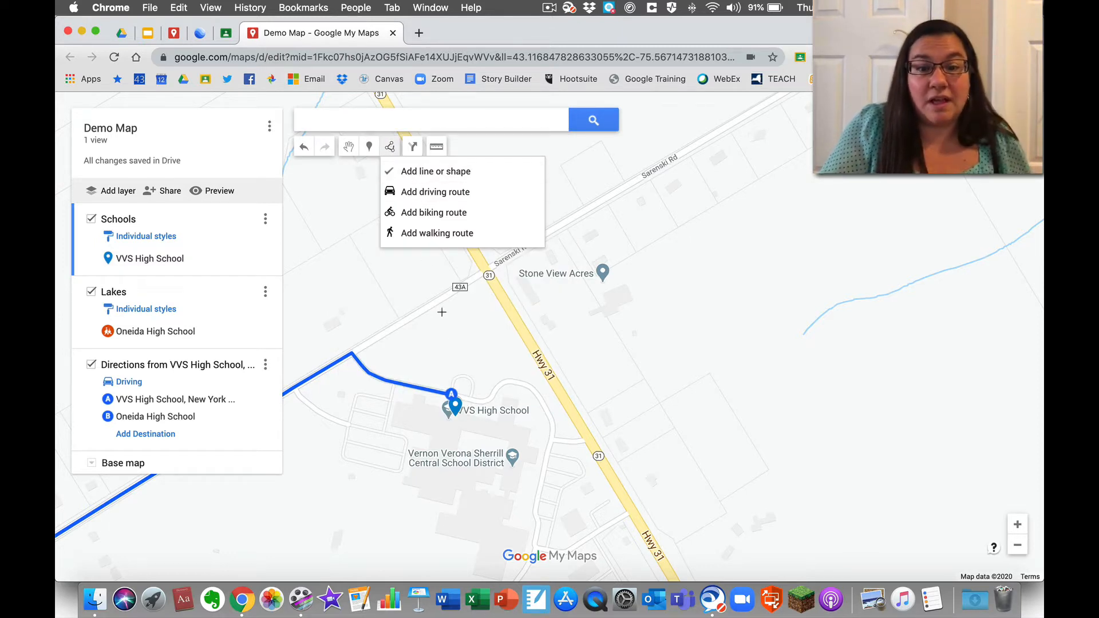
left_click(352, 389)
left_click(399, 397)
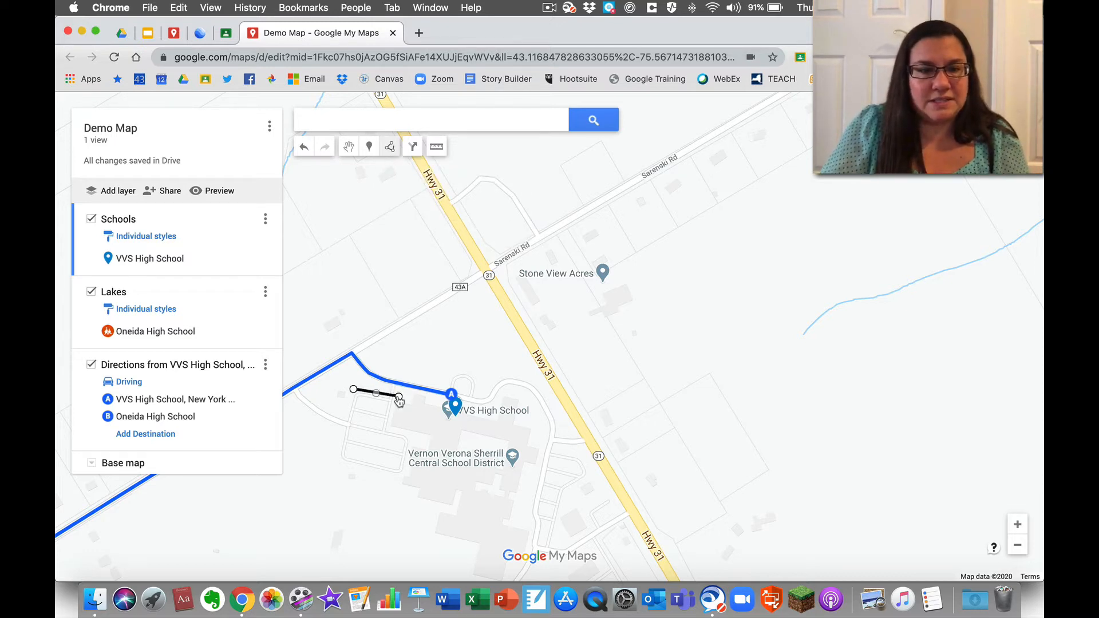
left_click(399, 397)
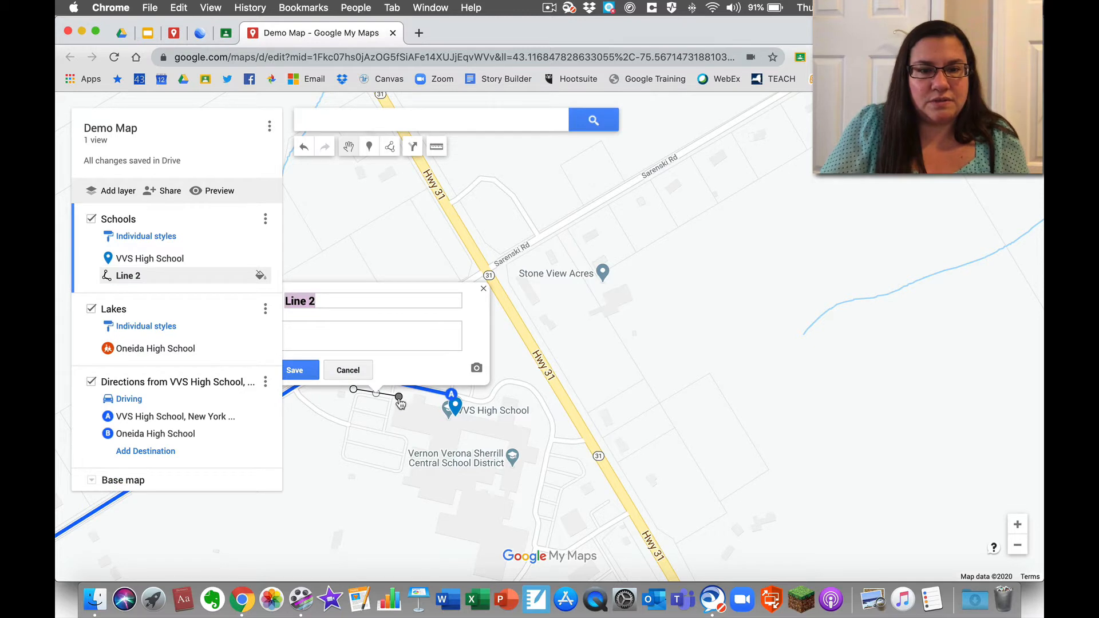
left_click(349, 370)
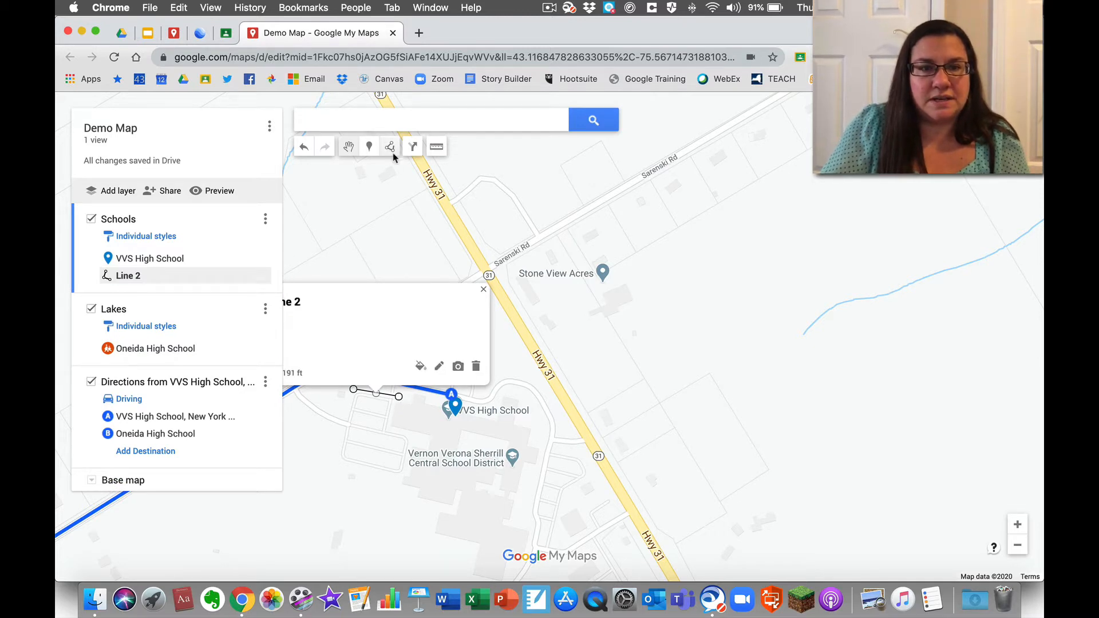
left_click(475, 365)
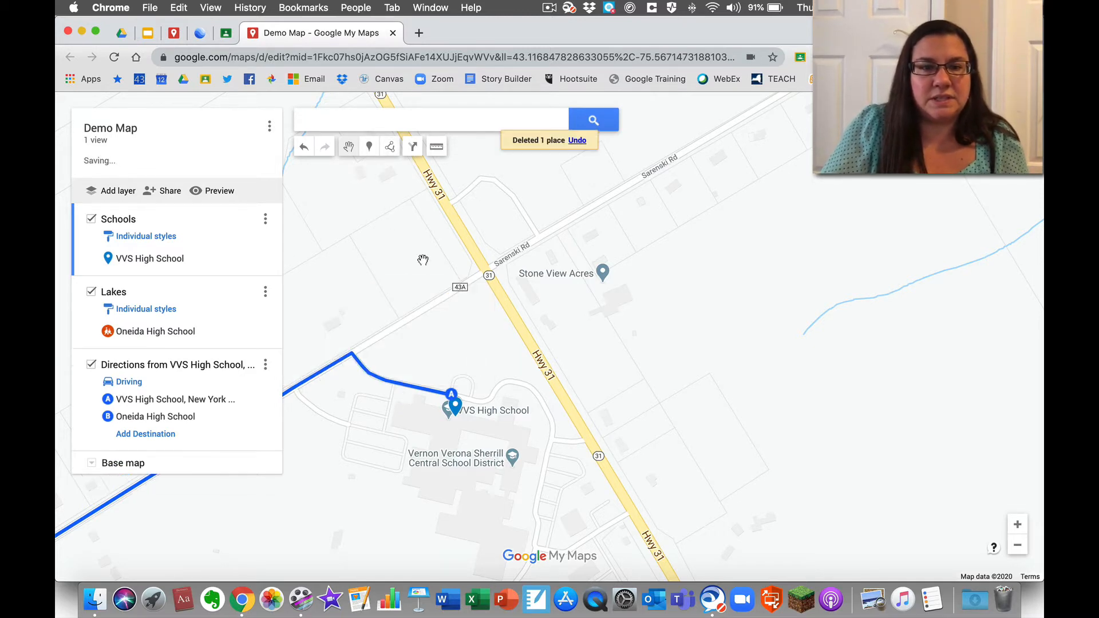
- Draw a closed six-corner shape around the L-shaped parking lot just west of VVS High School, in the Schools layer
left_click(390, 146)
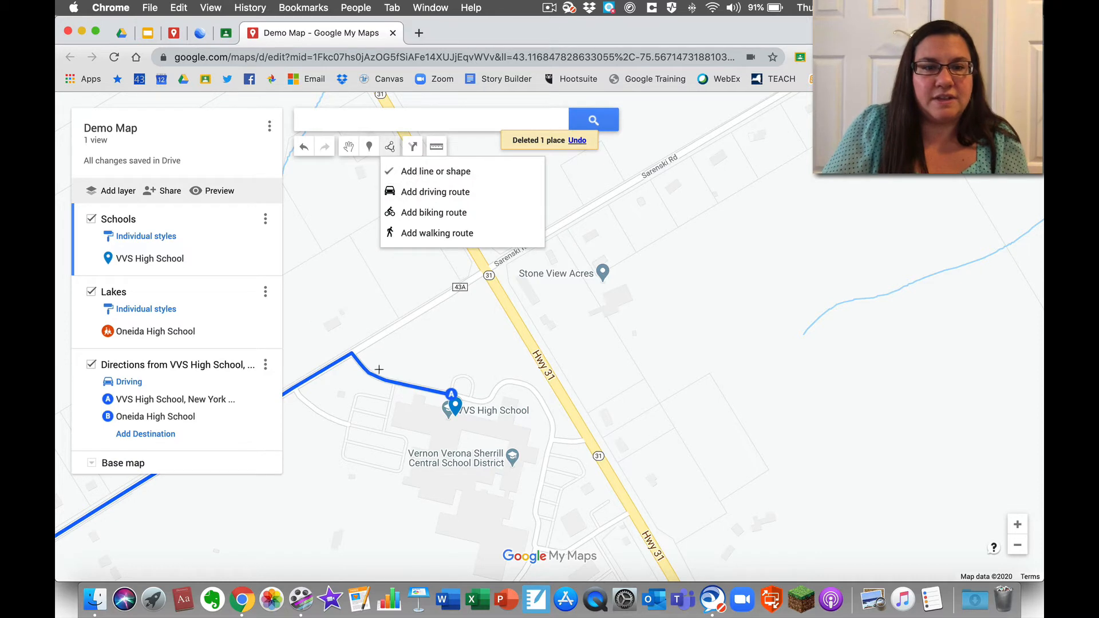
left_click(356, 391)
left_click(392, 398)
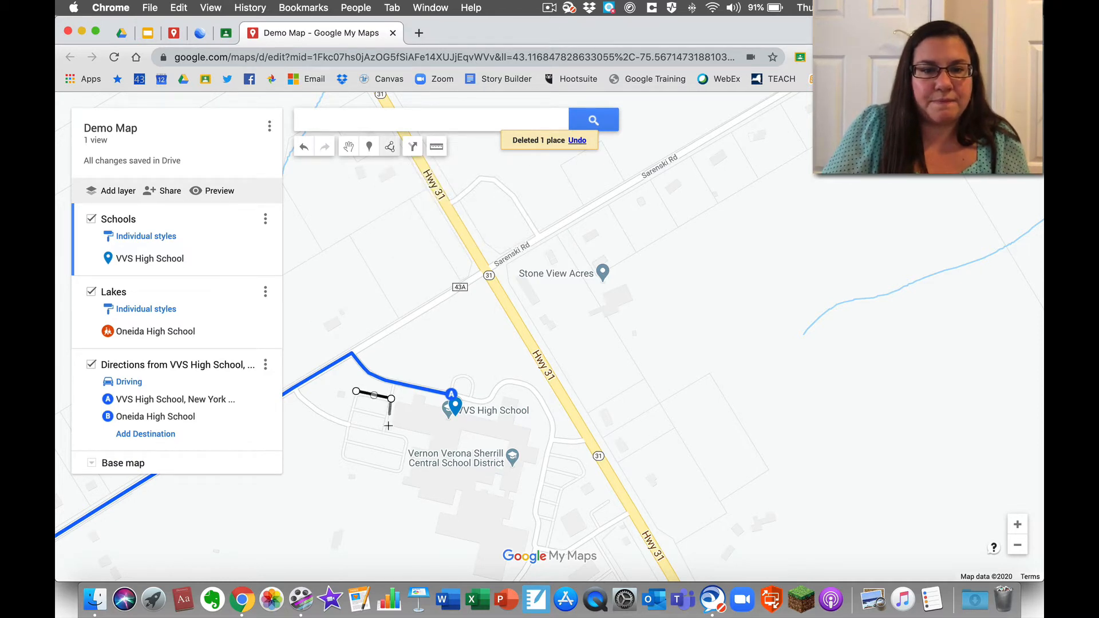
left_click(385, 430)
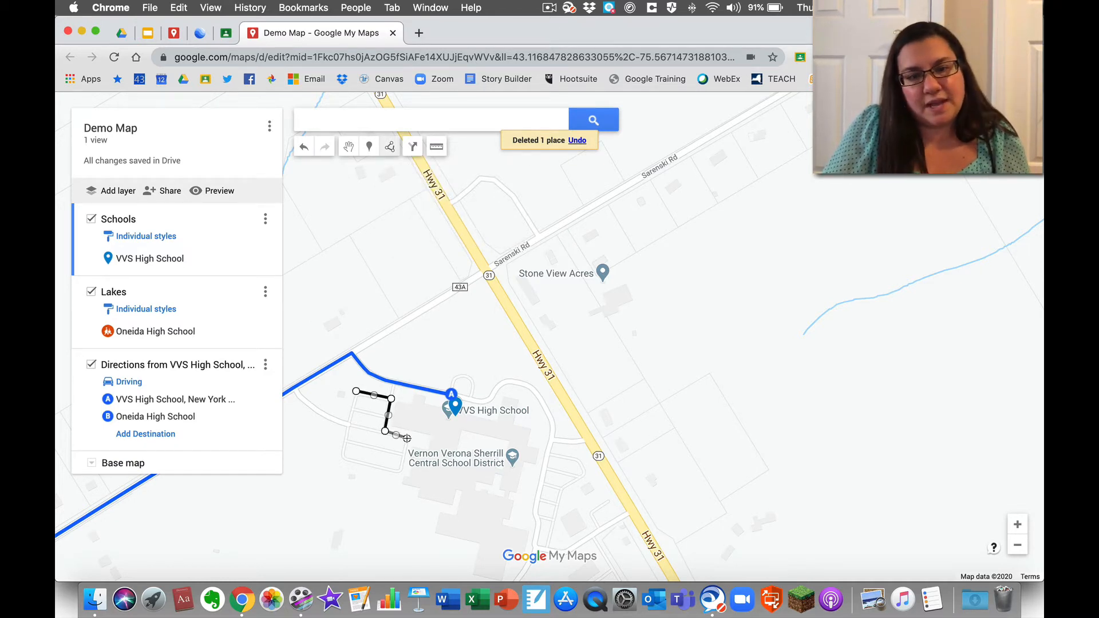
left_click(406, 438)
left_click(398, 475)
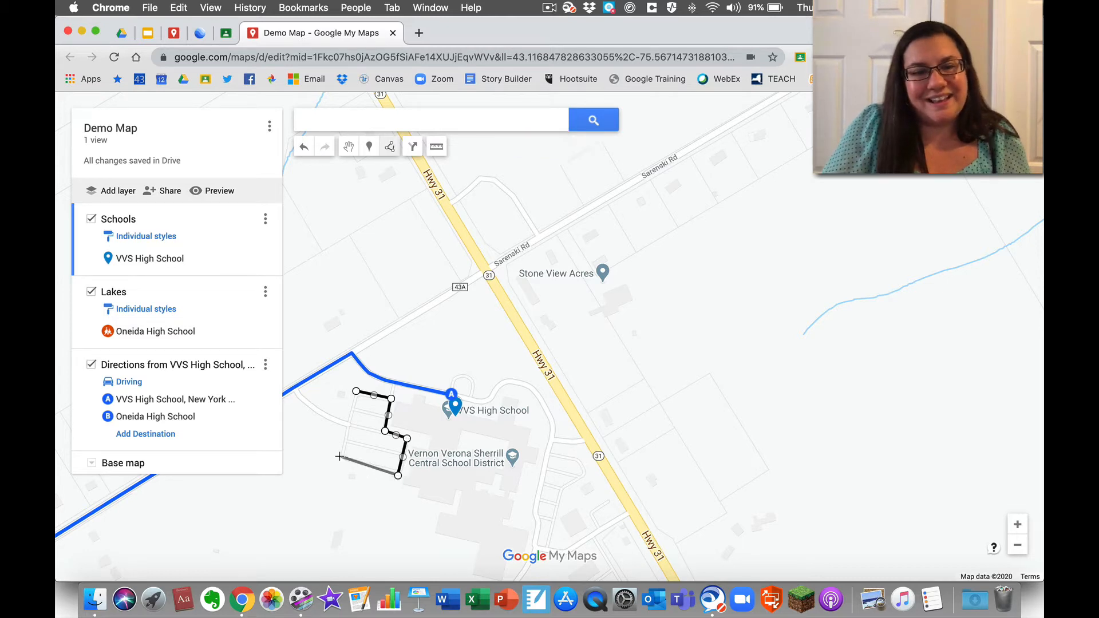
left_click(339, 457)
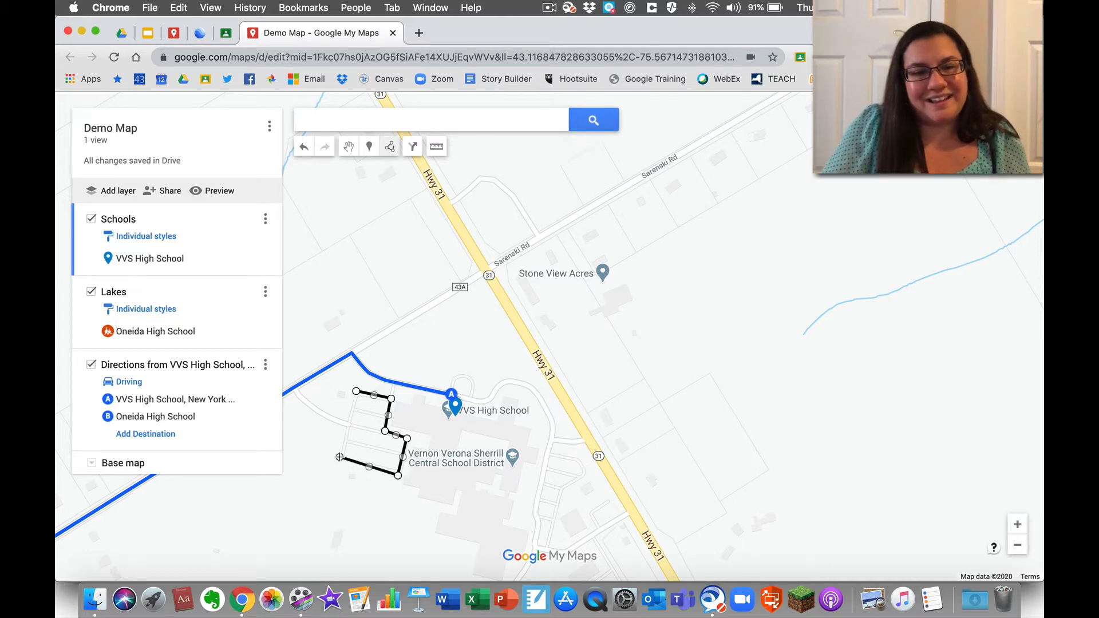
left_click(356, 392)
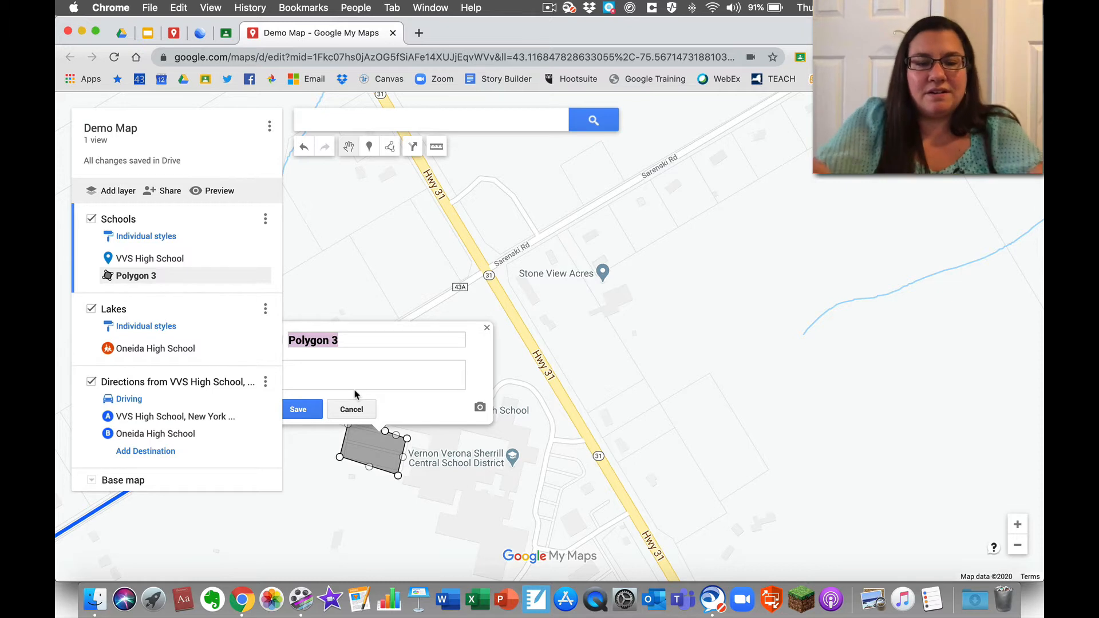
- Title the parking lot shape Parking, save it, and change its color to green
type("Parking")
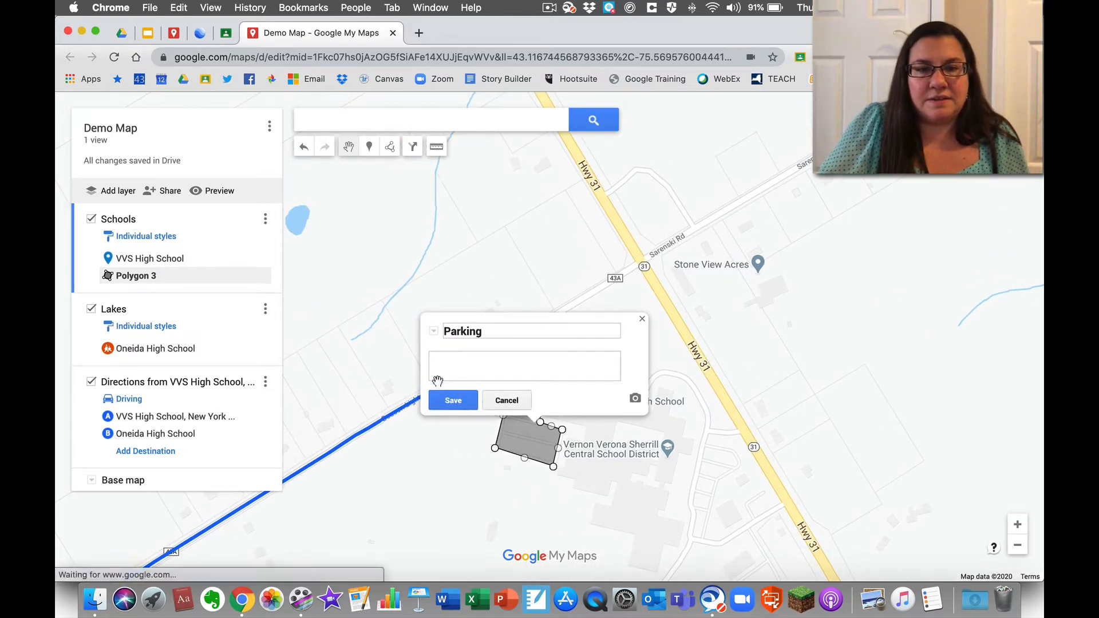
left_click(452, 400)
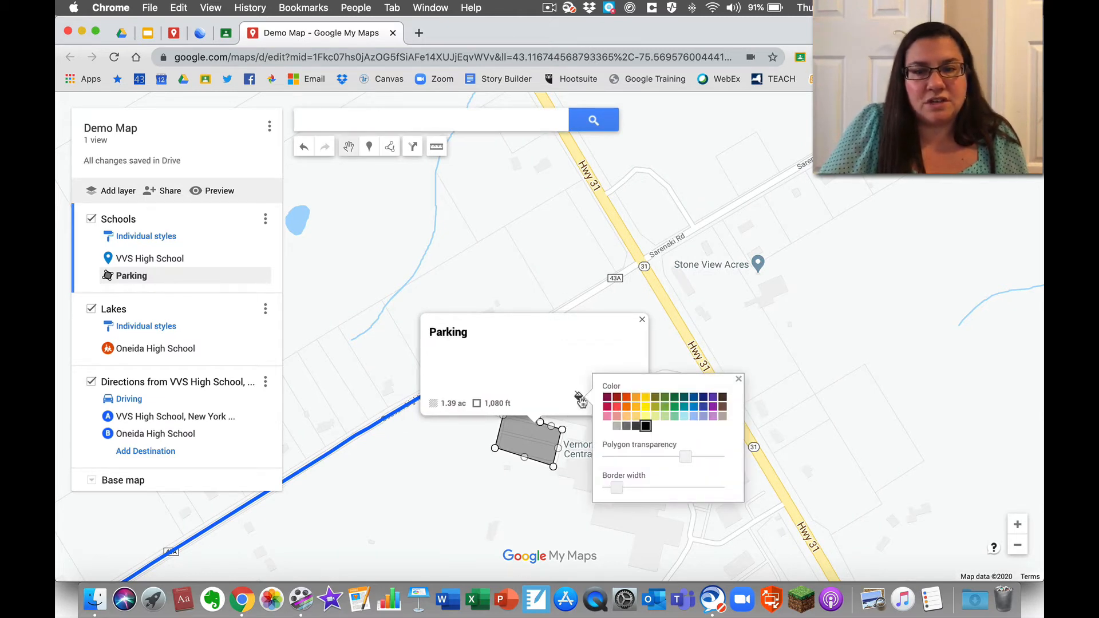
left_click(674, 406)
left_click(456, 494)
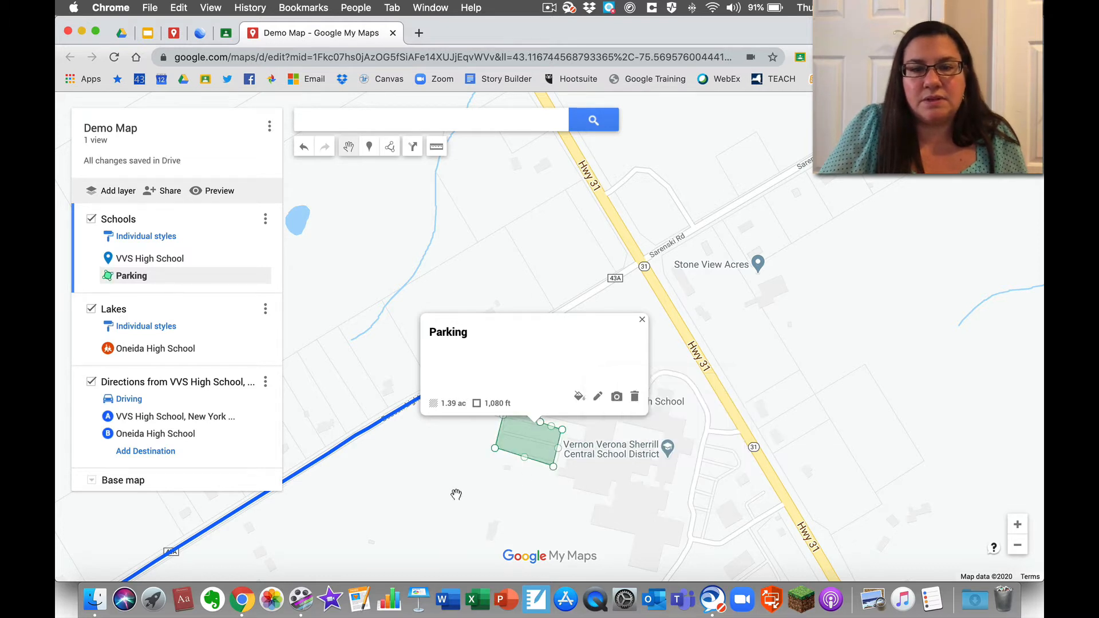
left_click(456, 495)
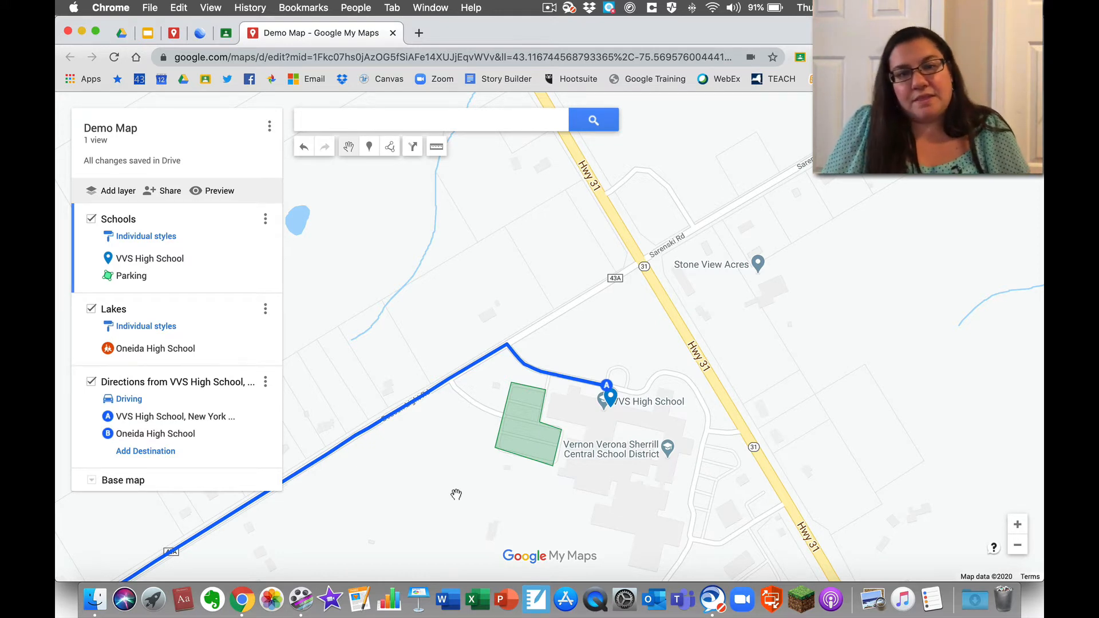
- Measure the distance around the green Parking shape by tracing its six corners back to the starting corner
left_click(436, 148)
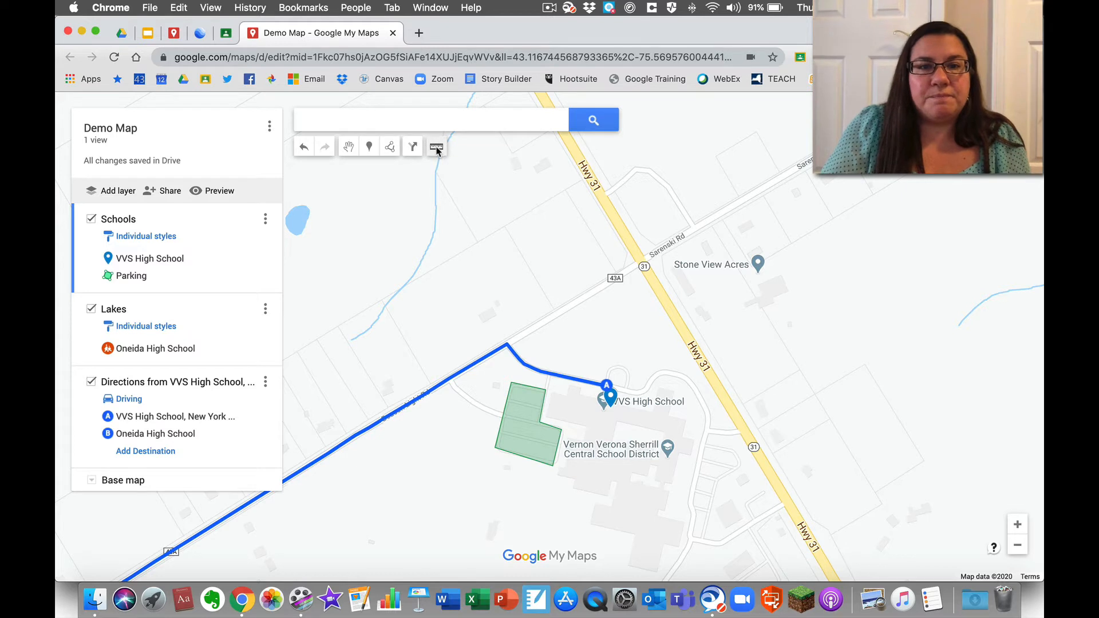
left_click(510, 382)
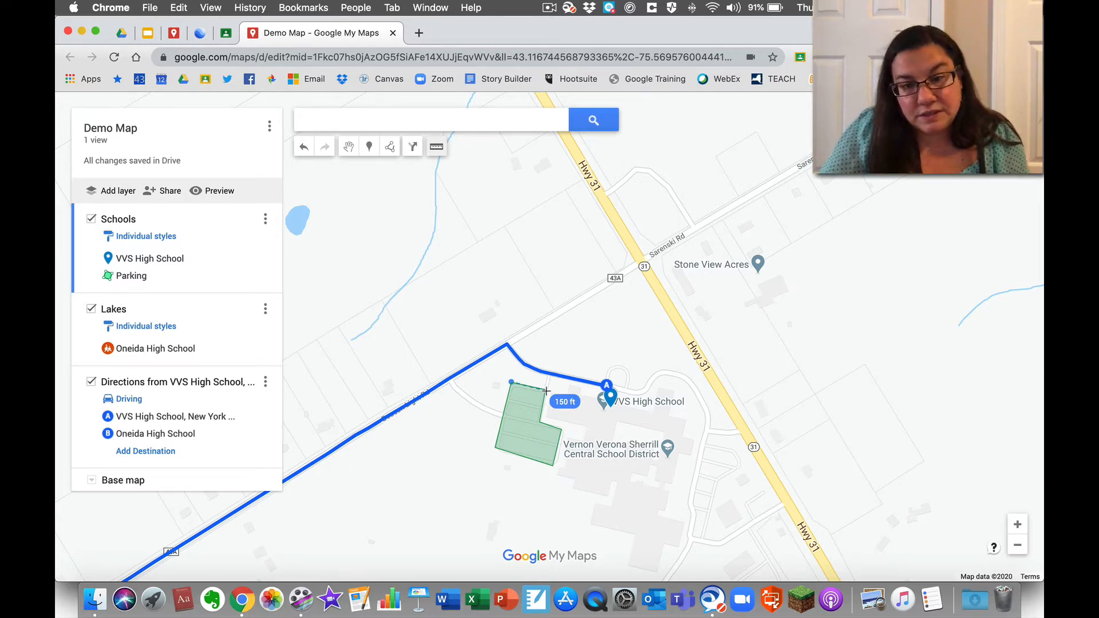
left_click(546, 390)
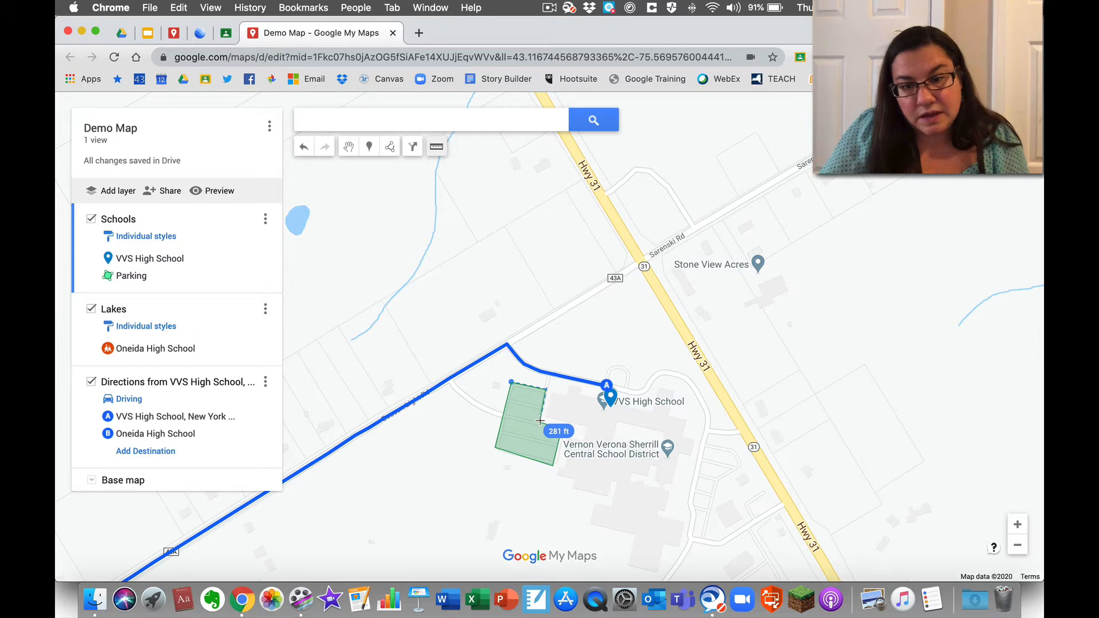
left_click(540, 421)
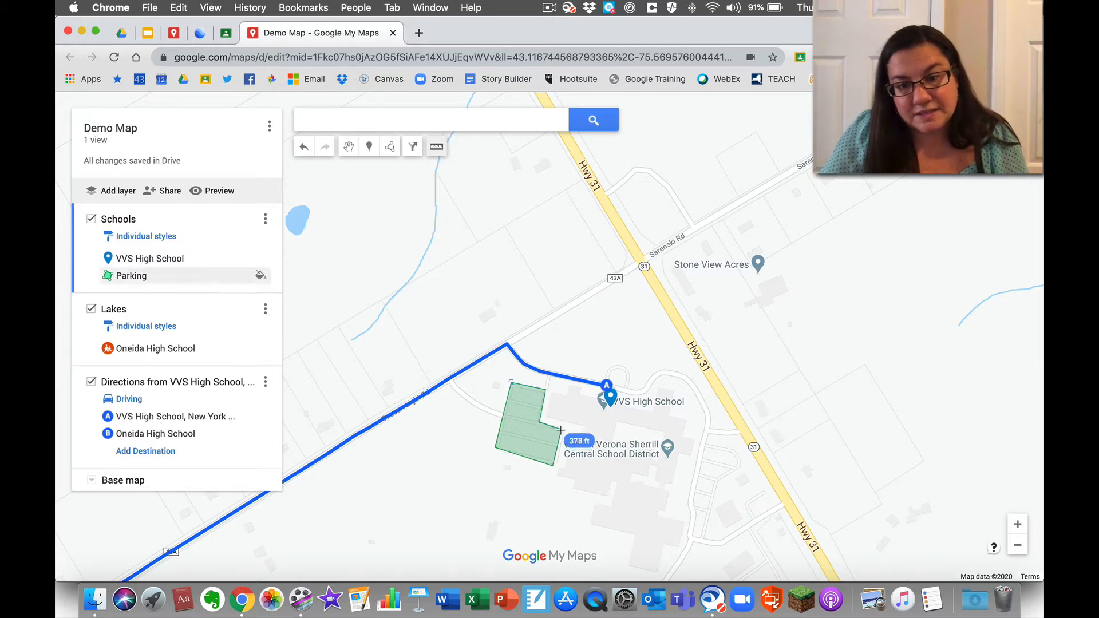
left_click(561, 429)
left_click(552, 464)
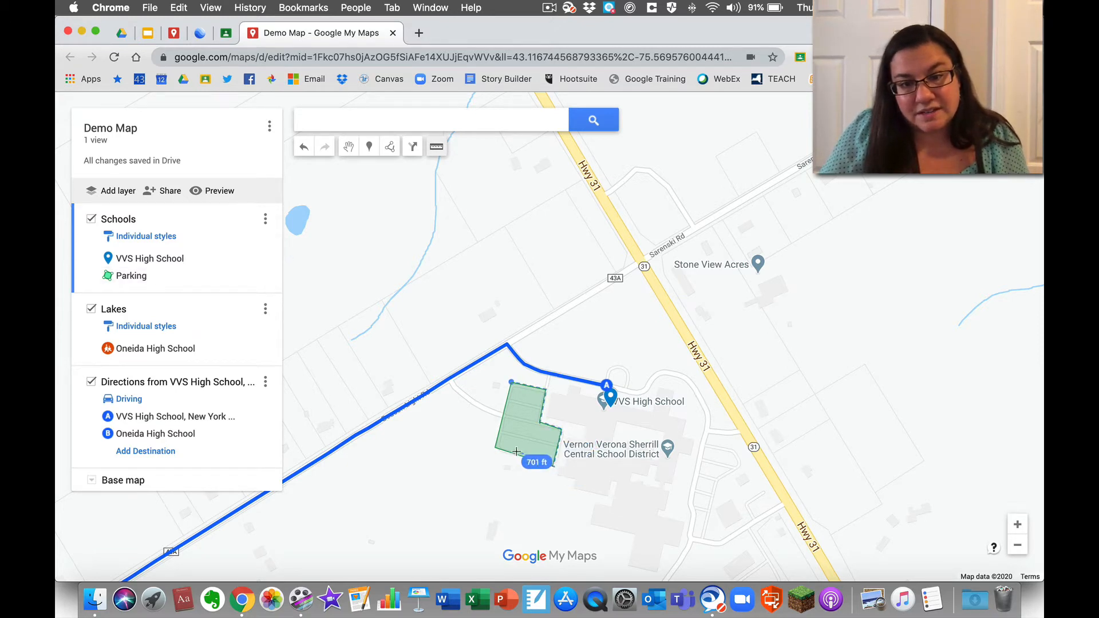
left_click(495, 449)
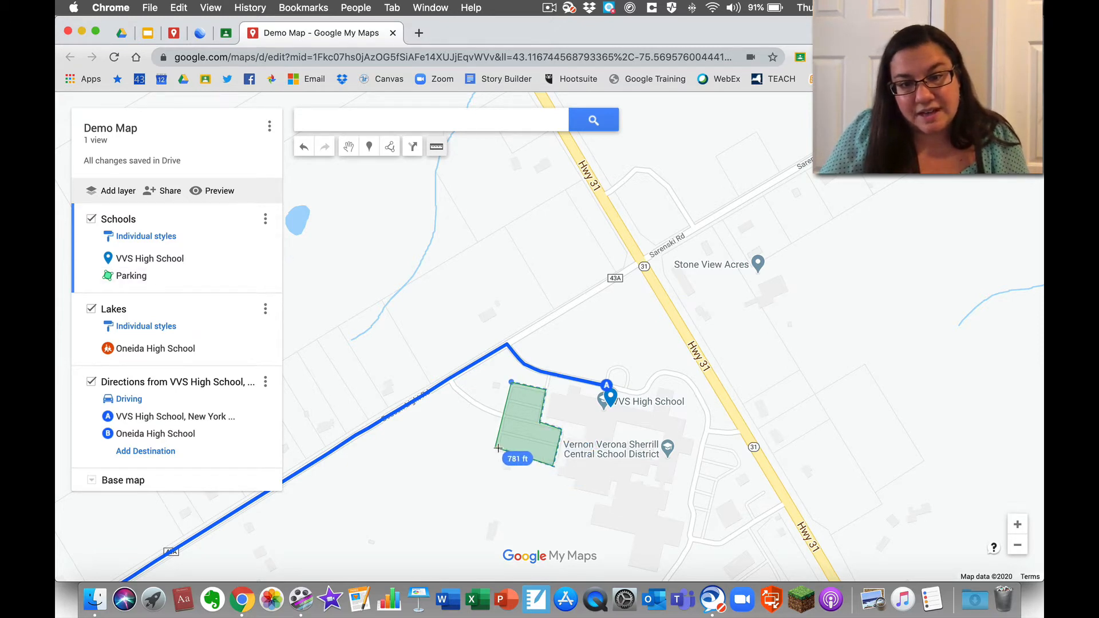
left_click(512, 381)
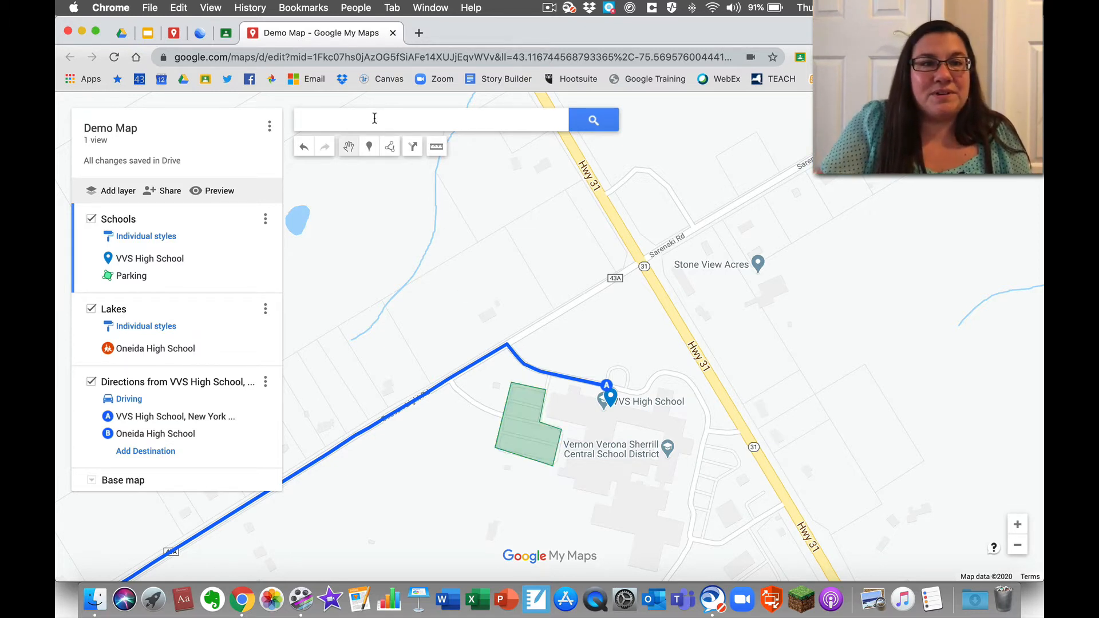
- Switch to the Google My Maps (webinar) map and read the Westmoreland, NY marker's description and links
left_click(174, 38)
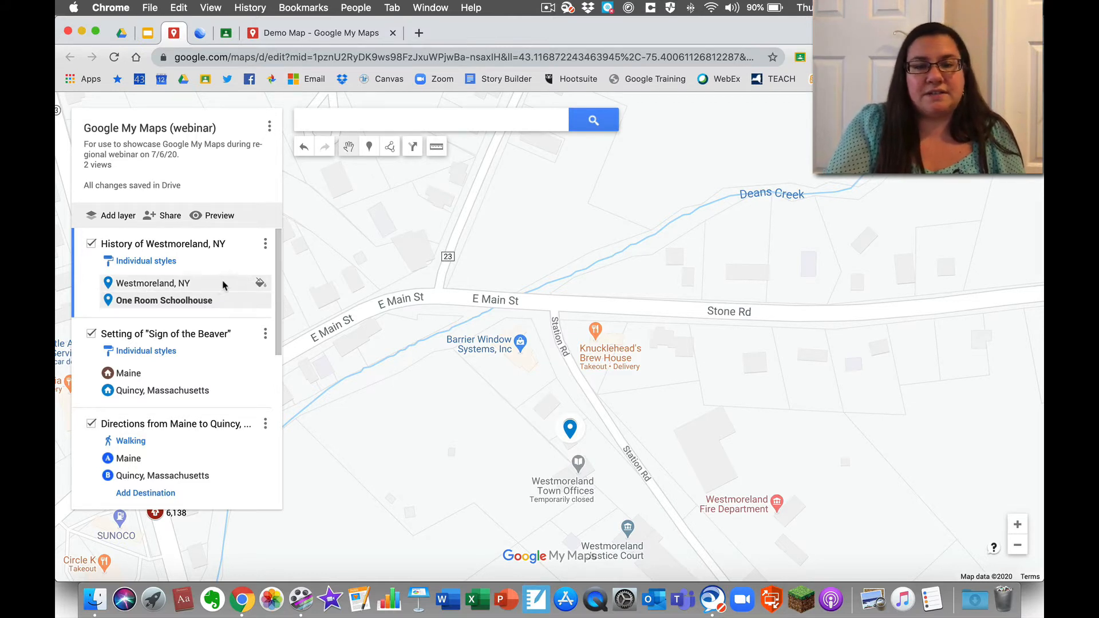
scroll(224, 285, "down", 1)
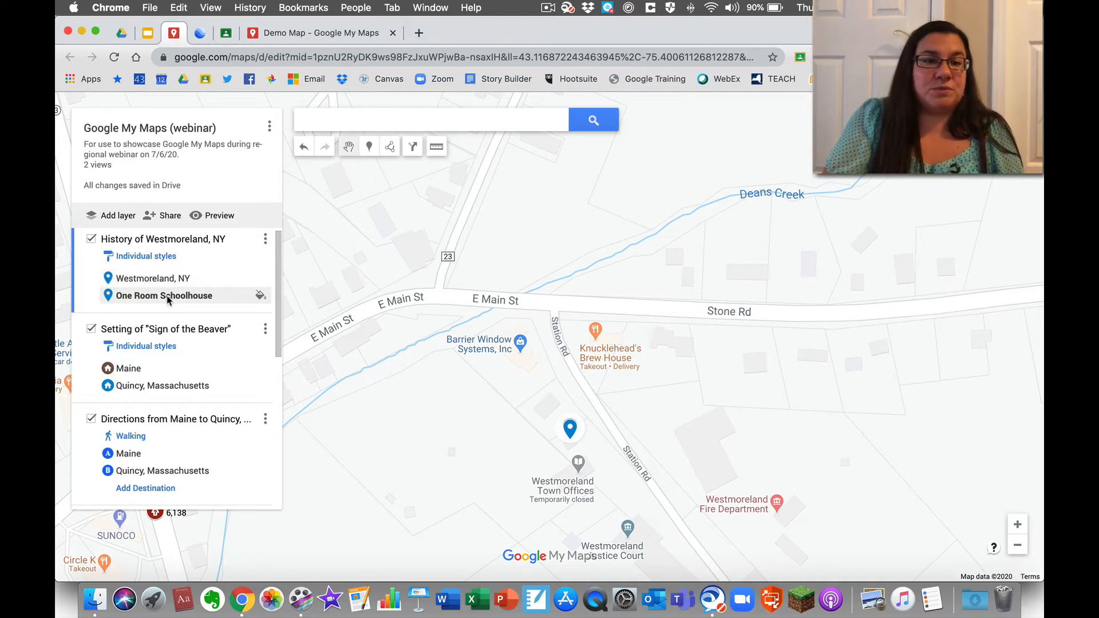
left_click(166, 280)
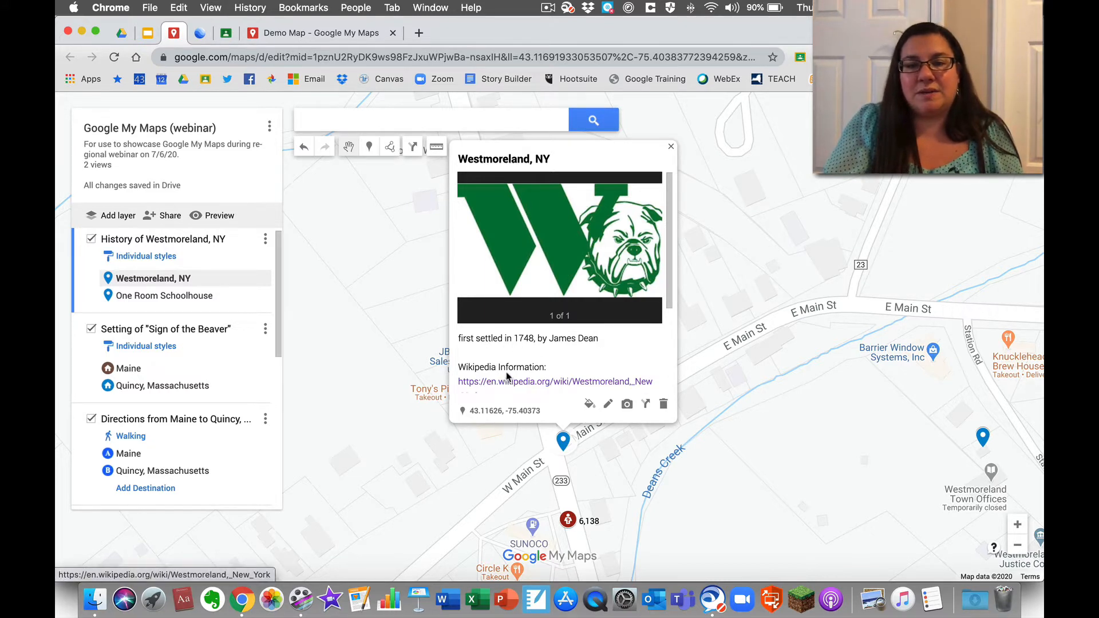
scroll(505, 381, "down", 5)
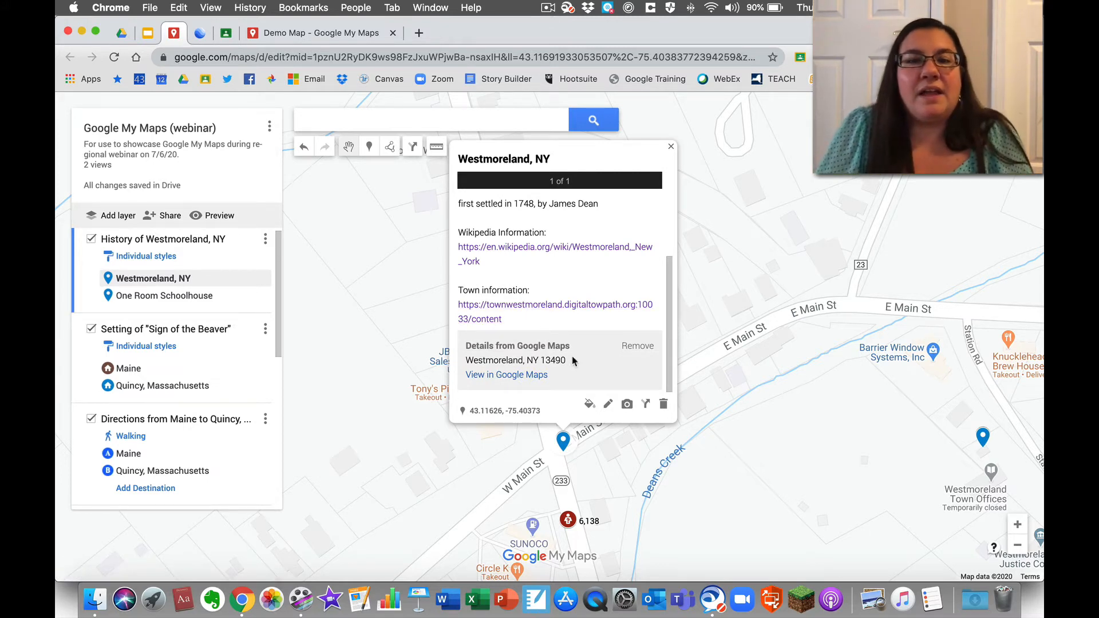
- View the One Room Schoolhouse marker's details and play its linked virtual tour video
left_click(167, 300)
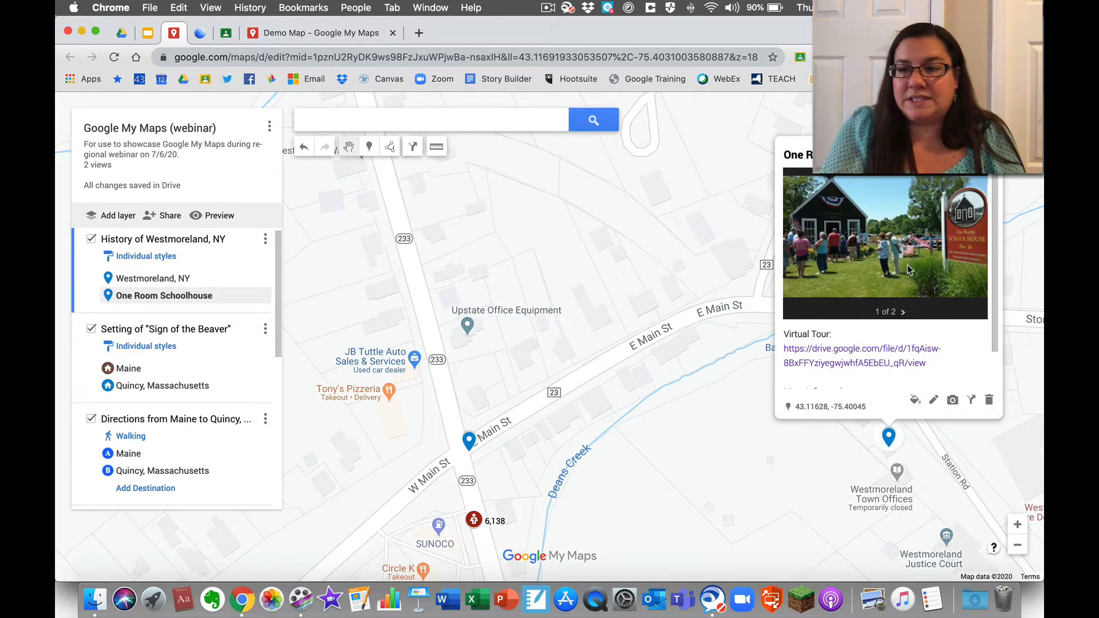
scroll(909, 270, "down", 2)
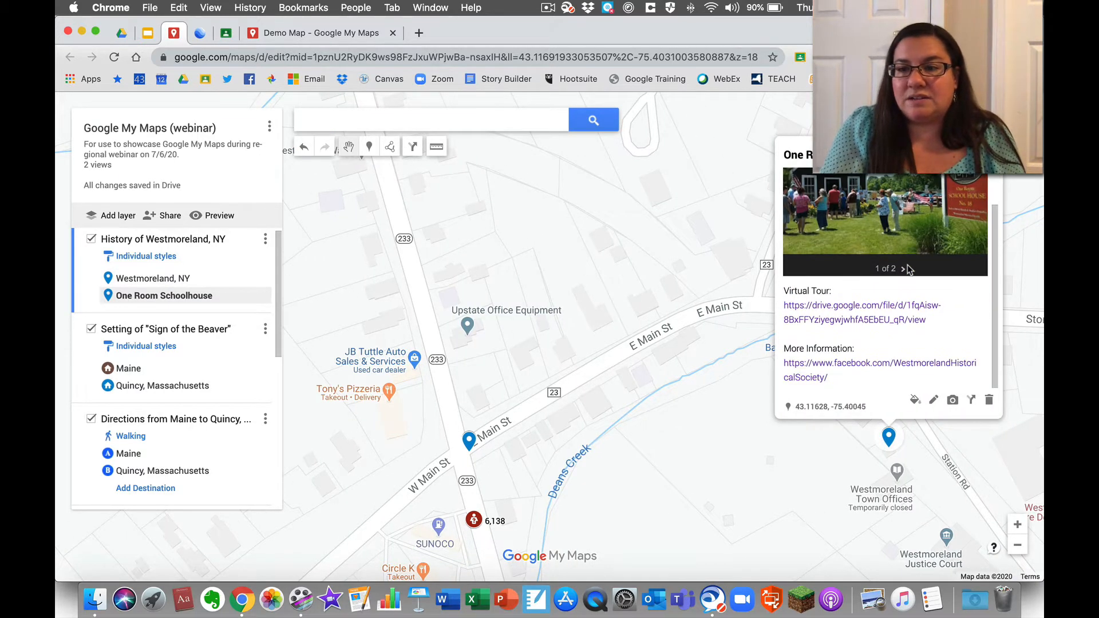
left_click(849, 312)
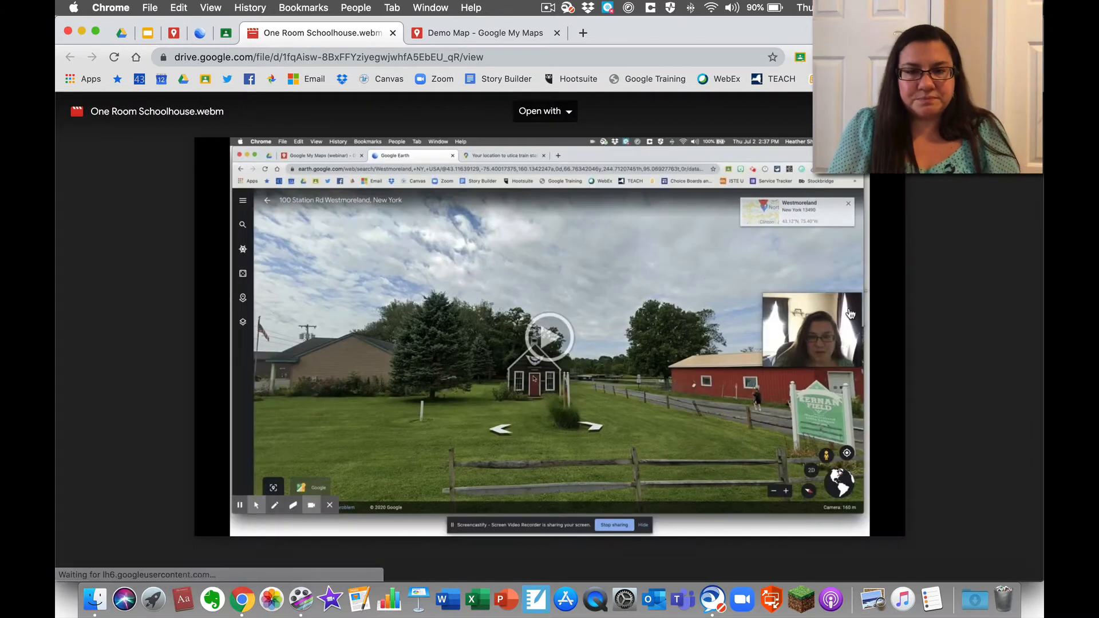
left_click(547, 334)
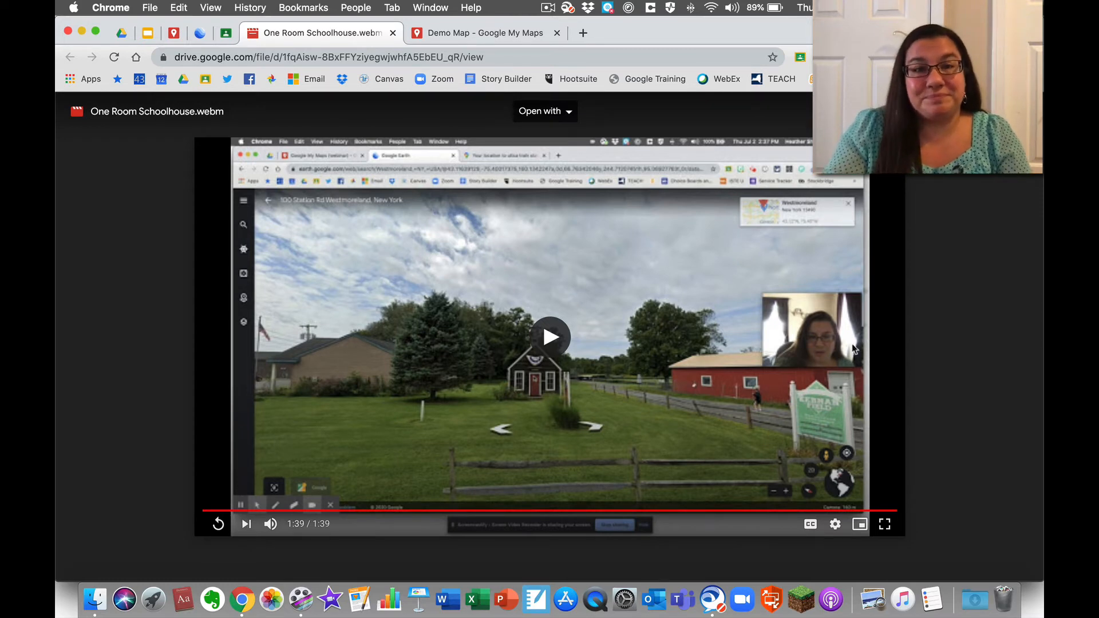
- Return to the Google My Maps (webinar) map, hide the History of Westmoreland, NY layer and show it again
left_click(174, 33)
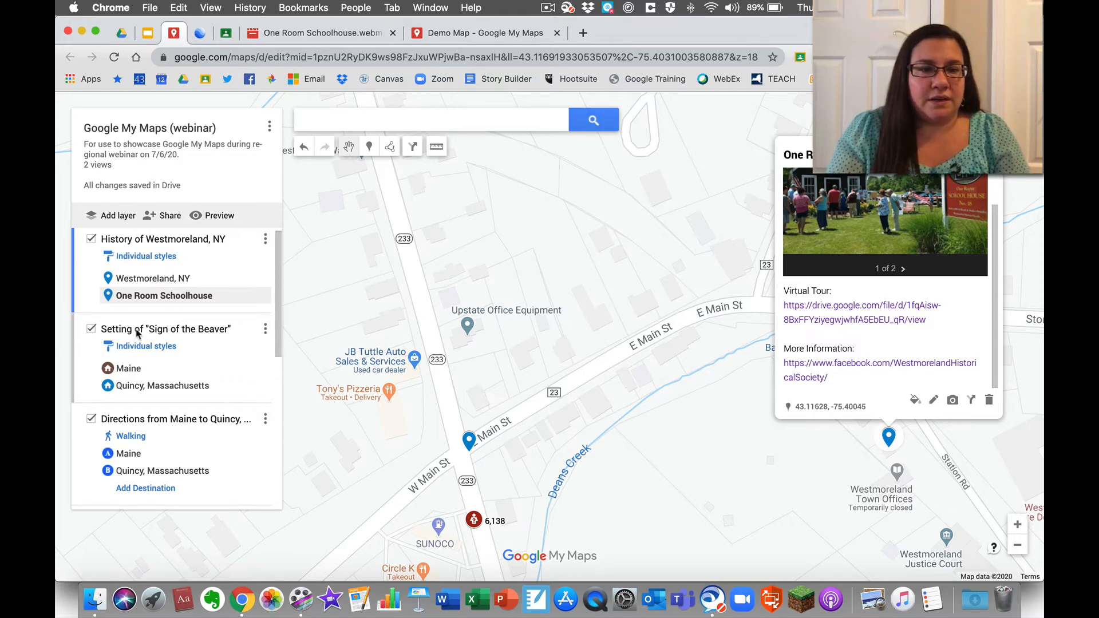
left_click(91, 239)
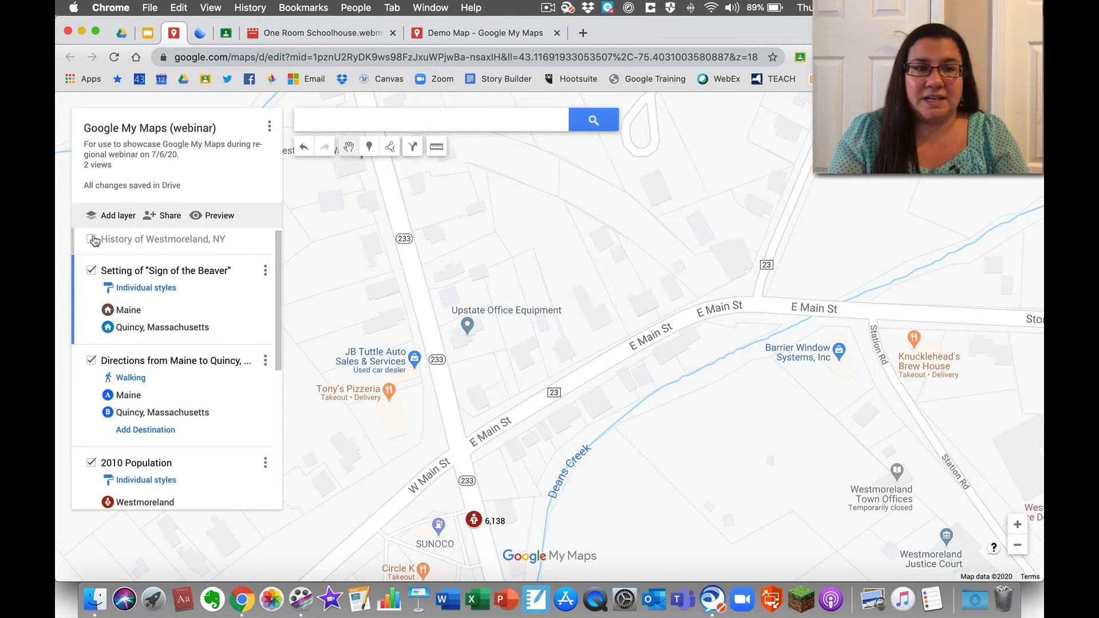
left_click(91, 239)
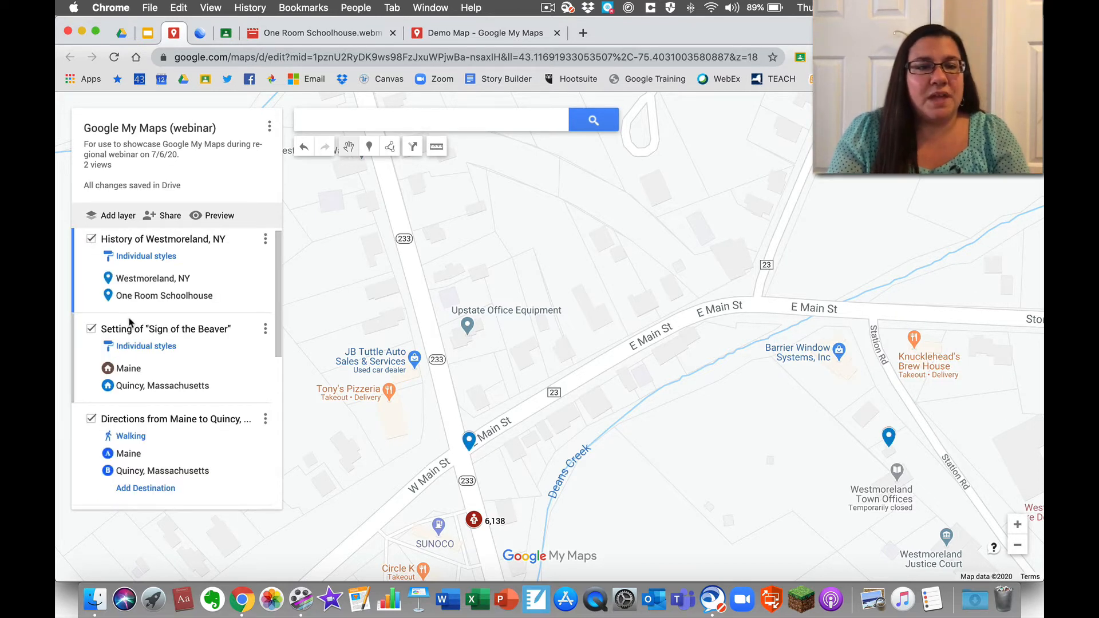
- View the image and description of the Maine and Quincy, Massachusetts markers in the Setting of "Sign of the Beaver" layer
scroll(130, 322, "down", 3)
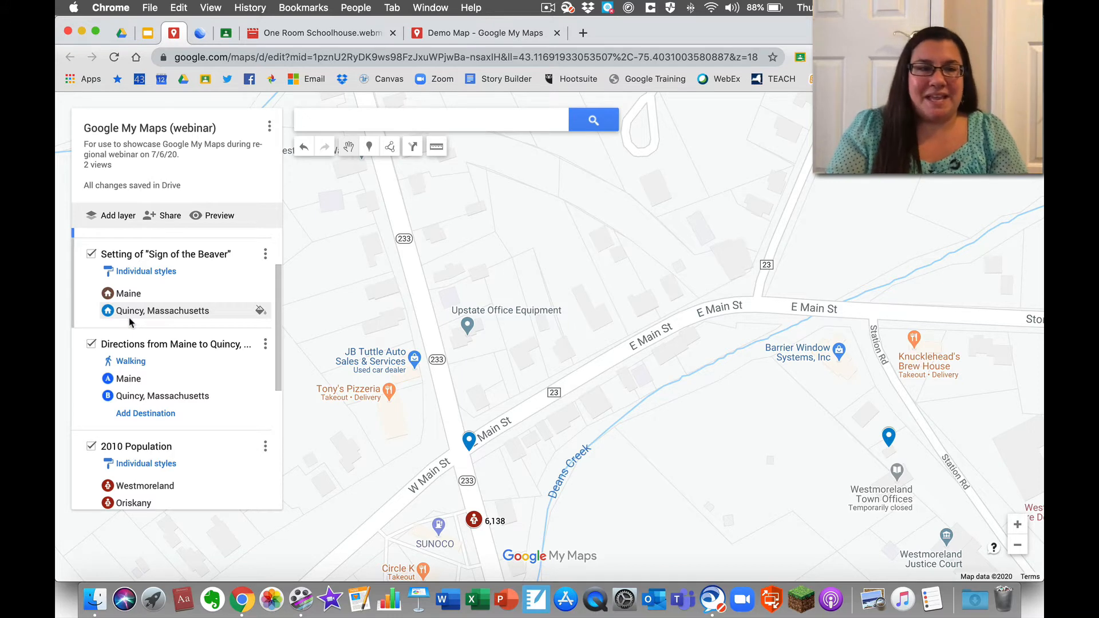
left_click(125, 296)
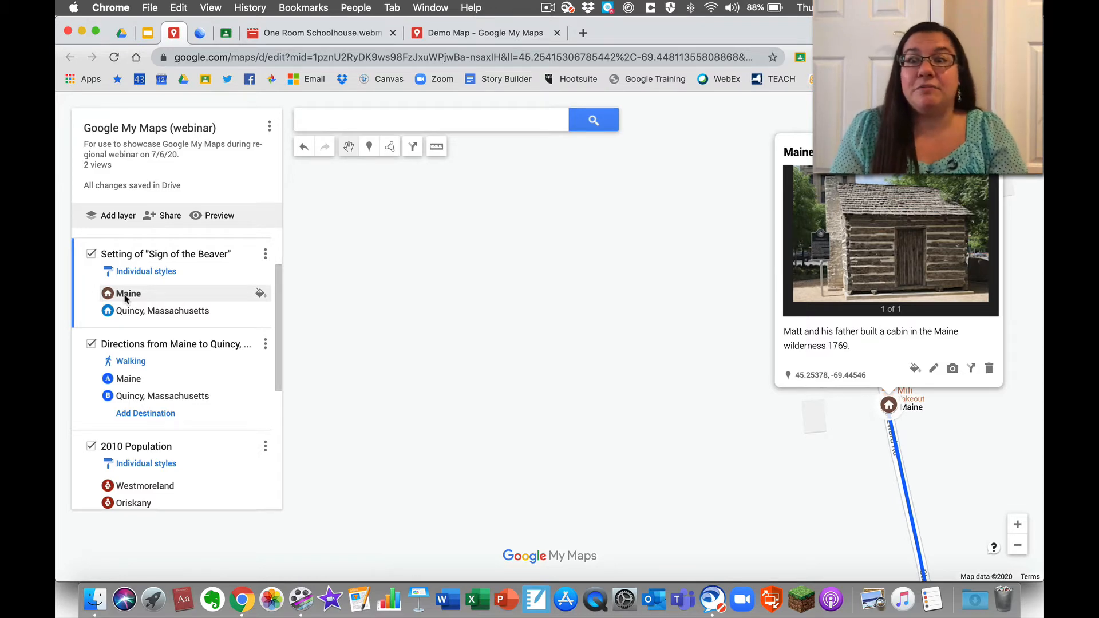
left_click(1018, 551)
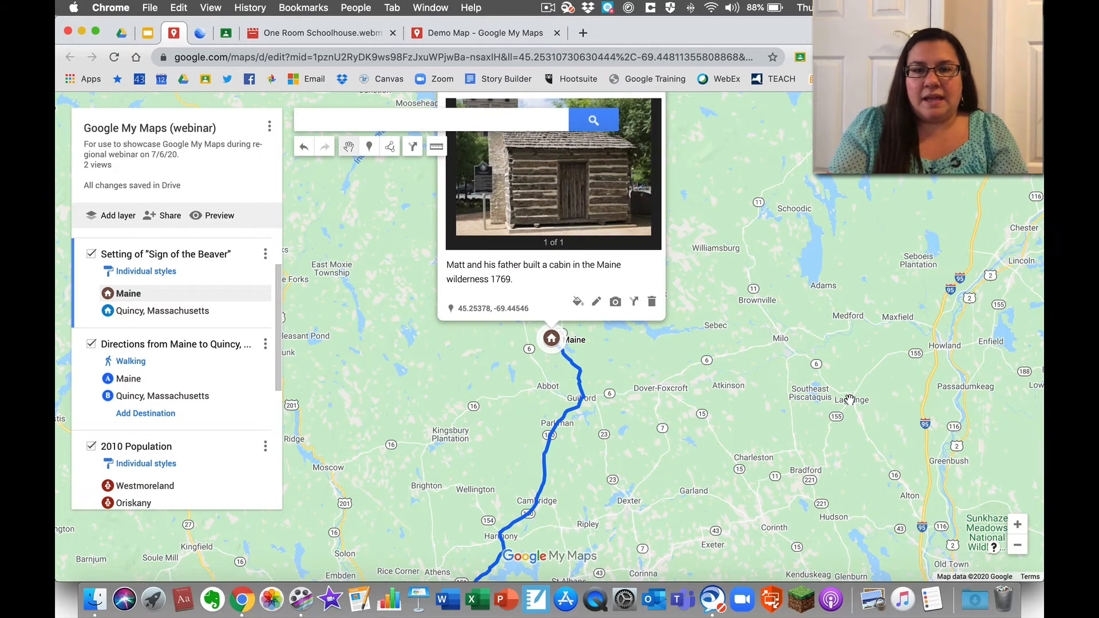
left_click_drag(850, 401, 889, 510)
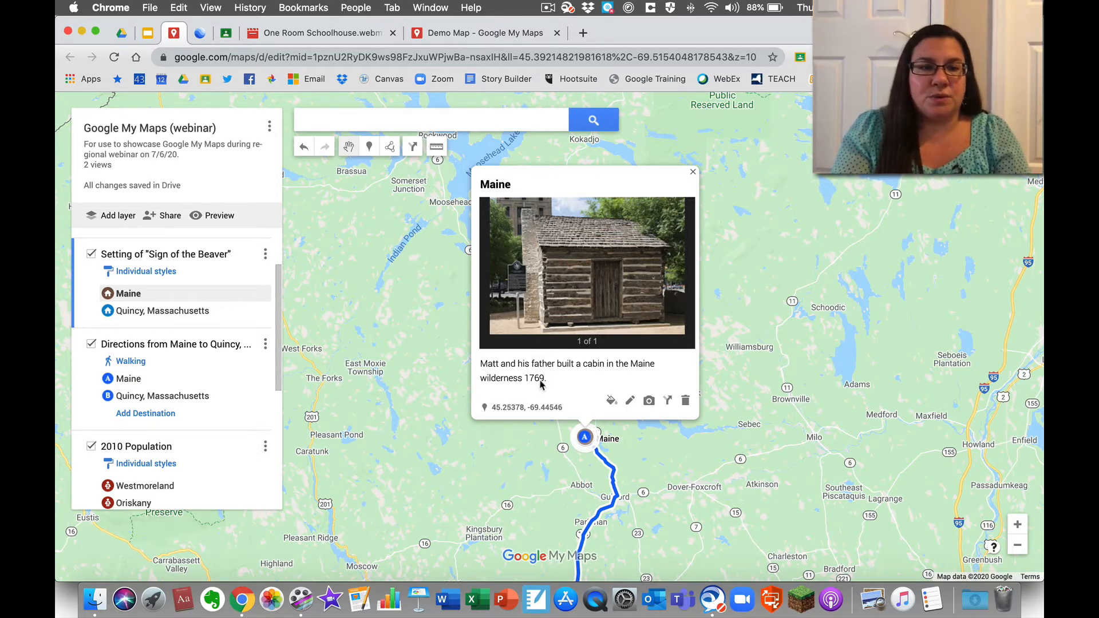
left_click(180, 310)
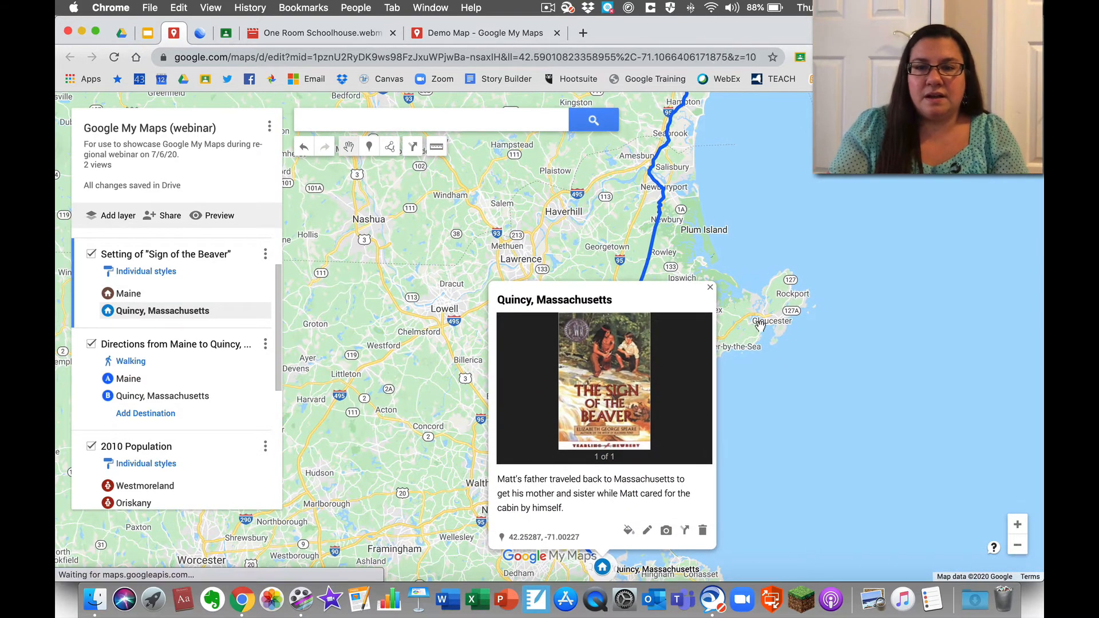
left_click_drag(760, 325, 744, 197)
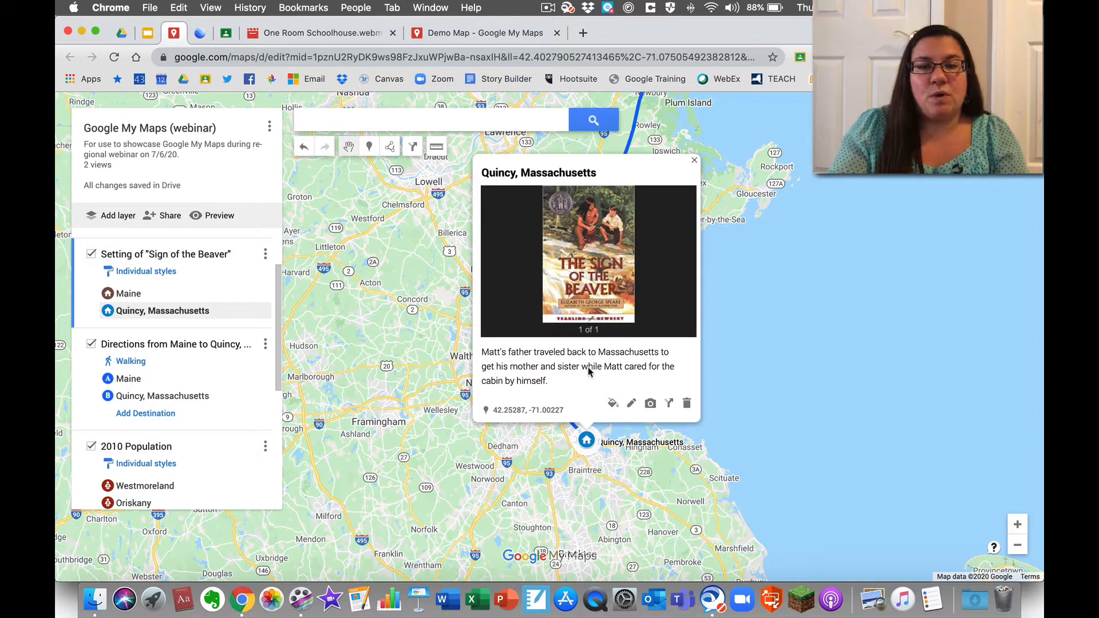
left_click(694, 160)
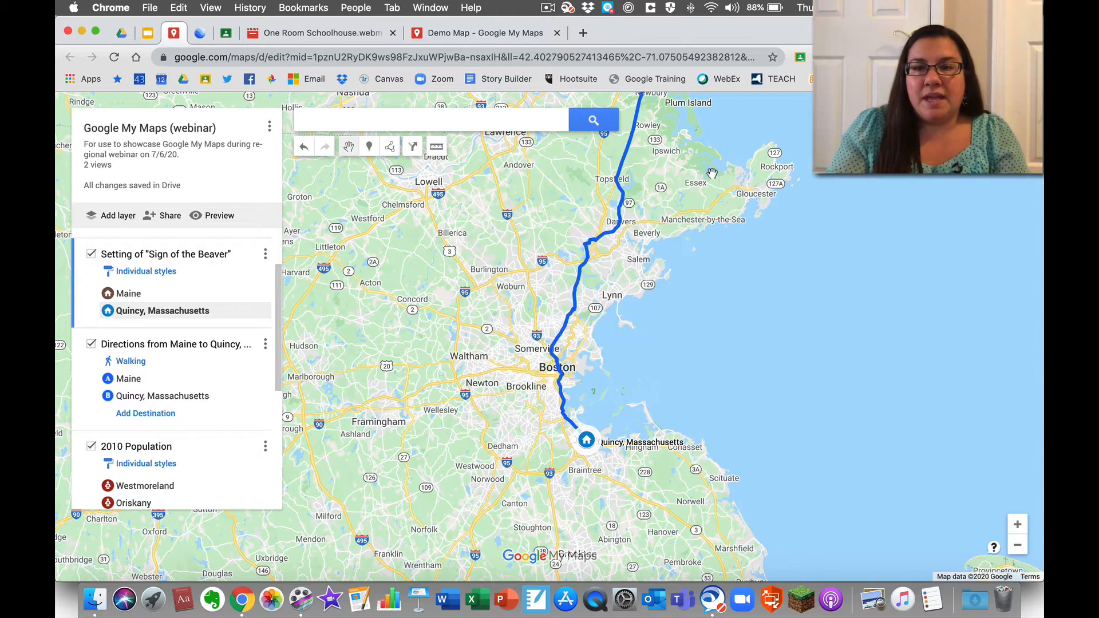
- Examine the whole walking route from Maine to Quincy, Massachusetts, and view its step-by-step directions
left_click_drag(711, 174, 692, 317)
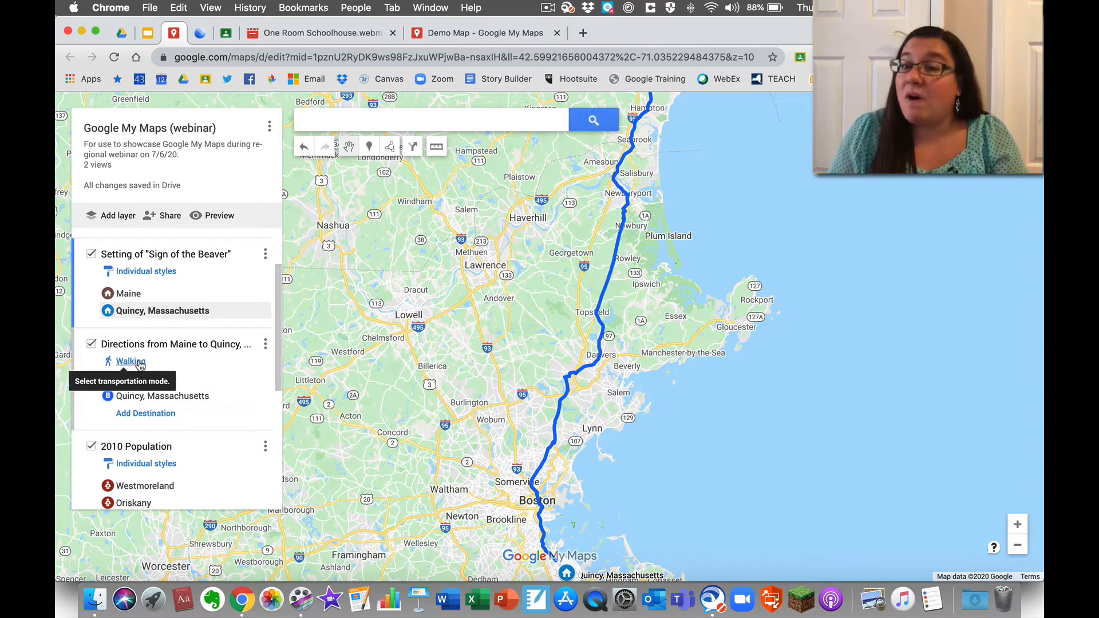
double_click(1017, 546)
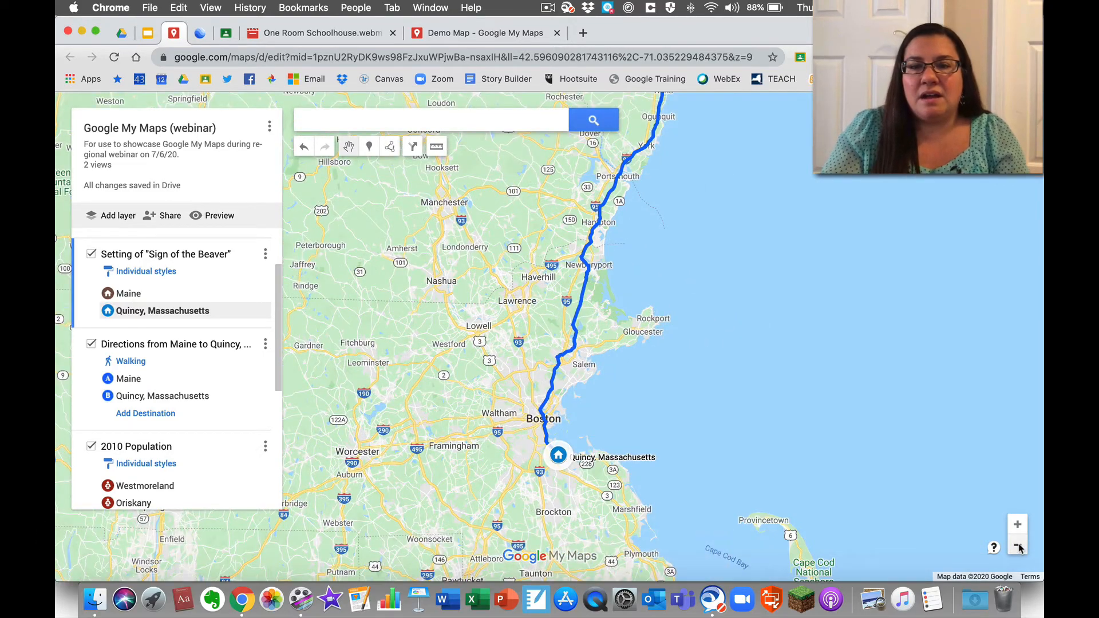
left_click(1018, 545)
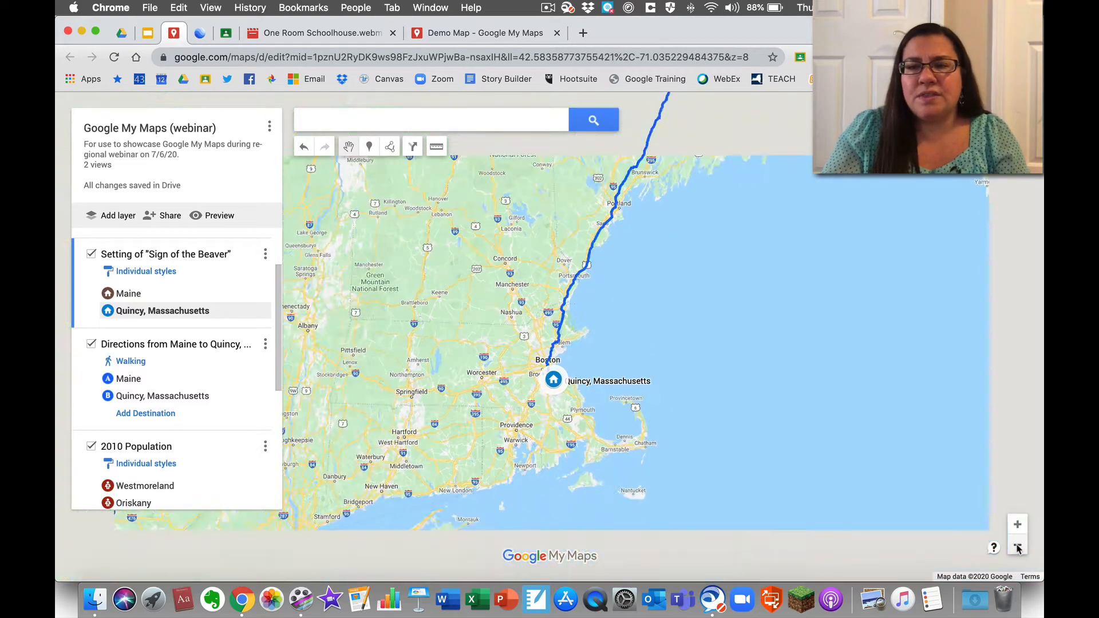
left_click_drag(804, 340, 799, 418)
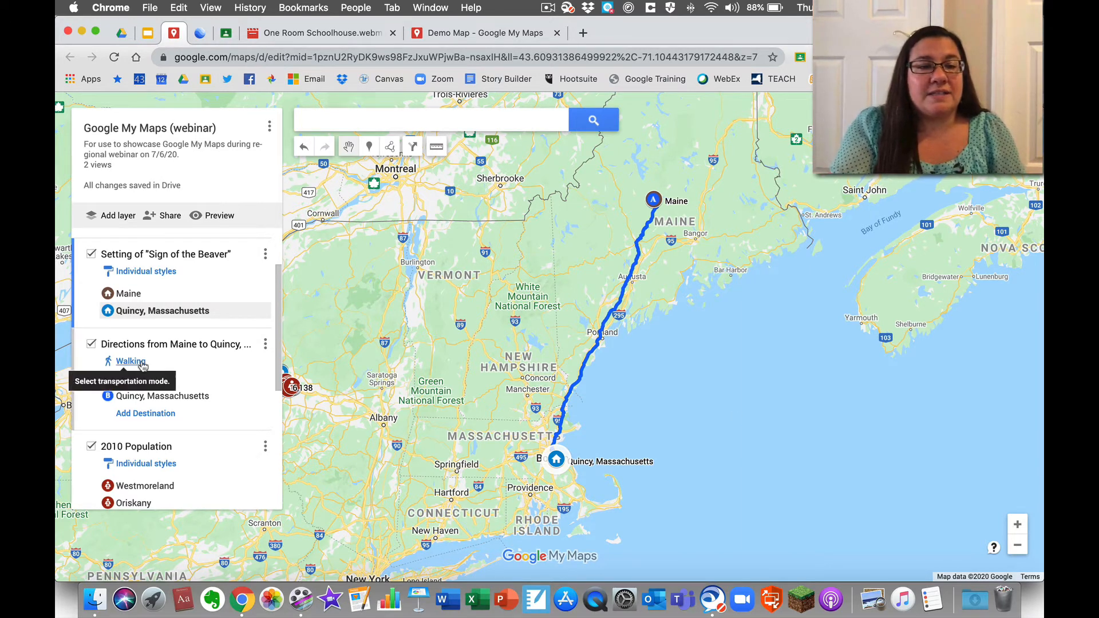
left_click(265, 344)
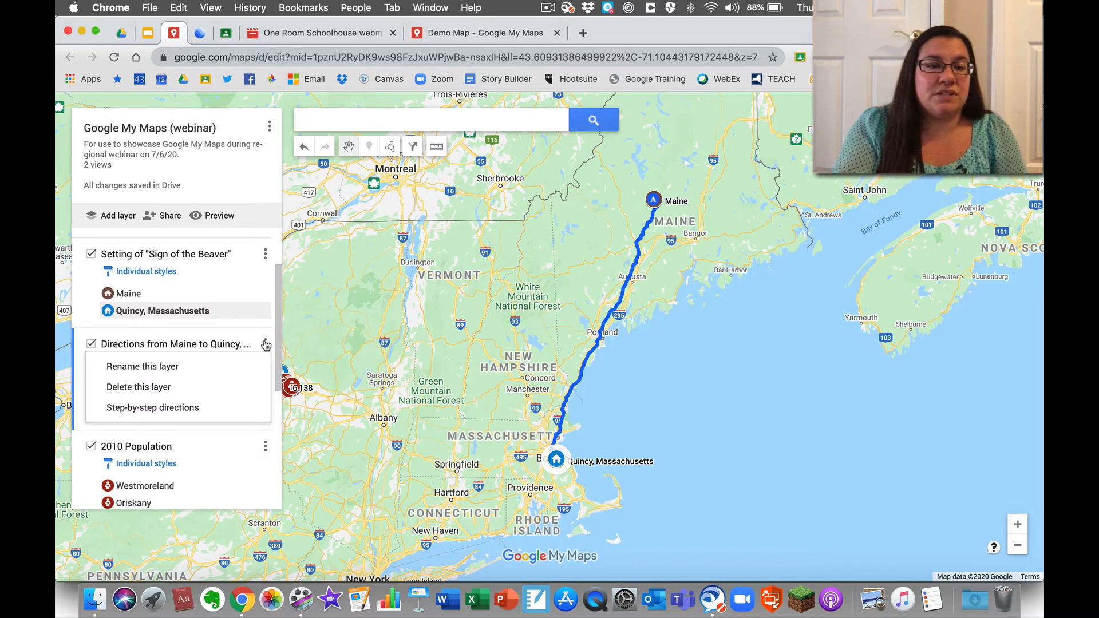
left_click(165, 410)
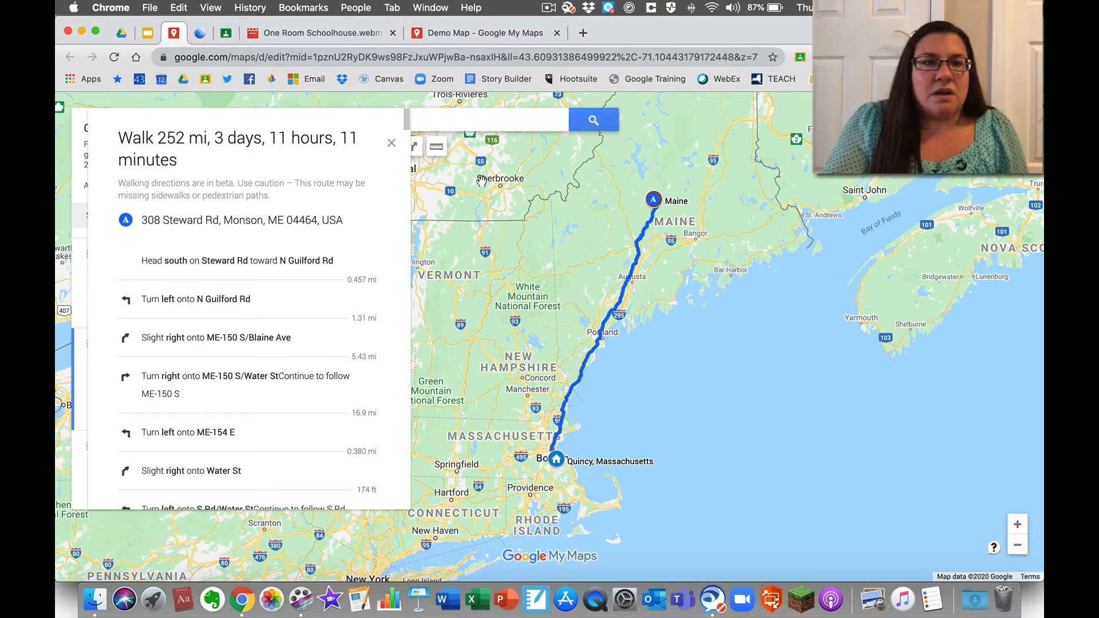
left_click(391, 143)
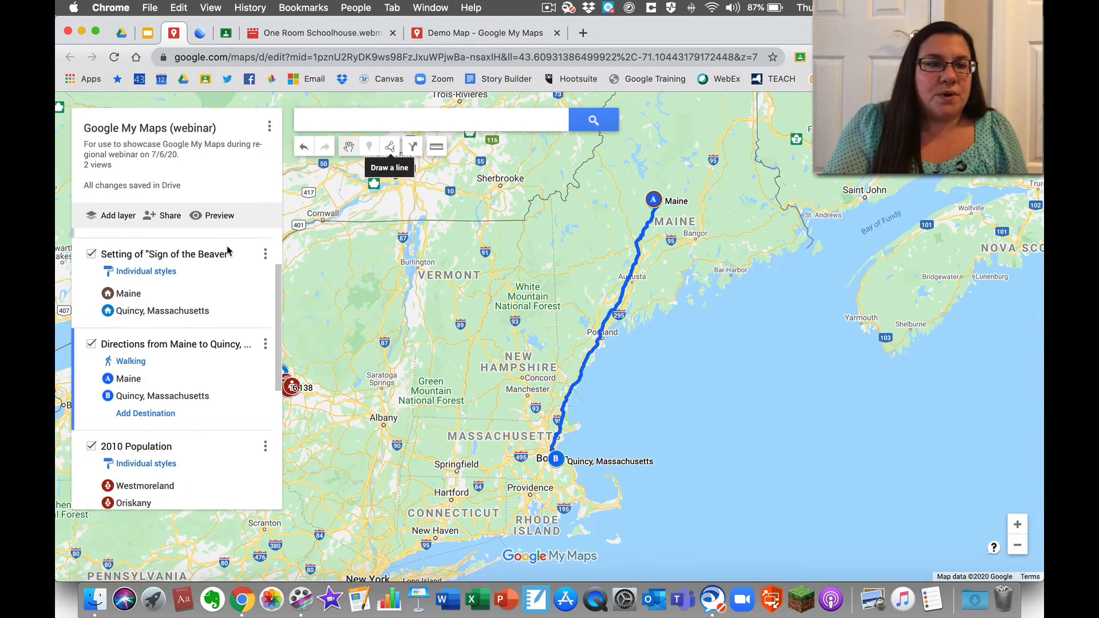
- Hide the Setting of "Sign of the Beaver" and Directions from Maine to Quincy layers, leaving the 2010 Population markers in view
left_click(91, 253)
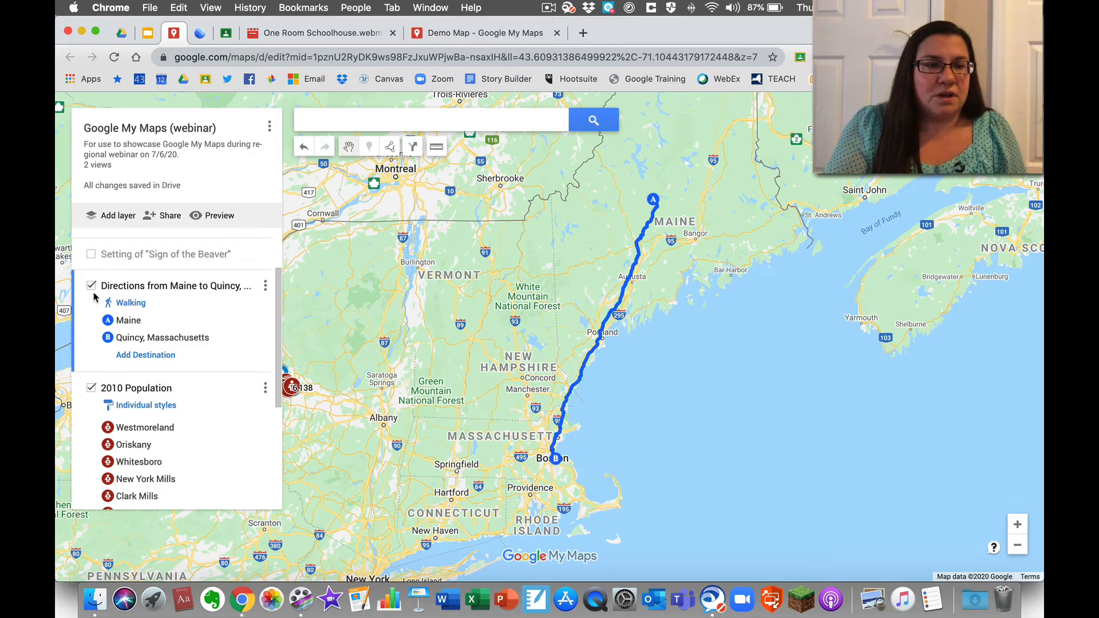
left_click(91, 285)
scroll(126, 295, "down", 2)
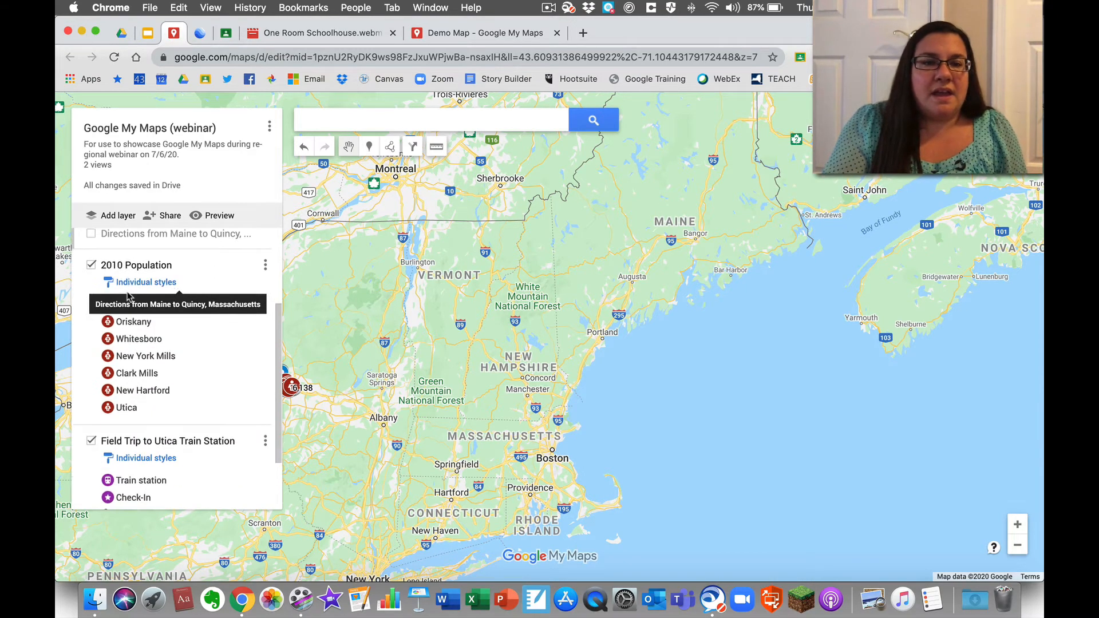
left_click_drag(317, 349, 578, 288)
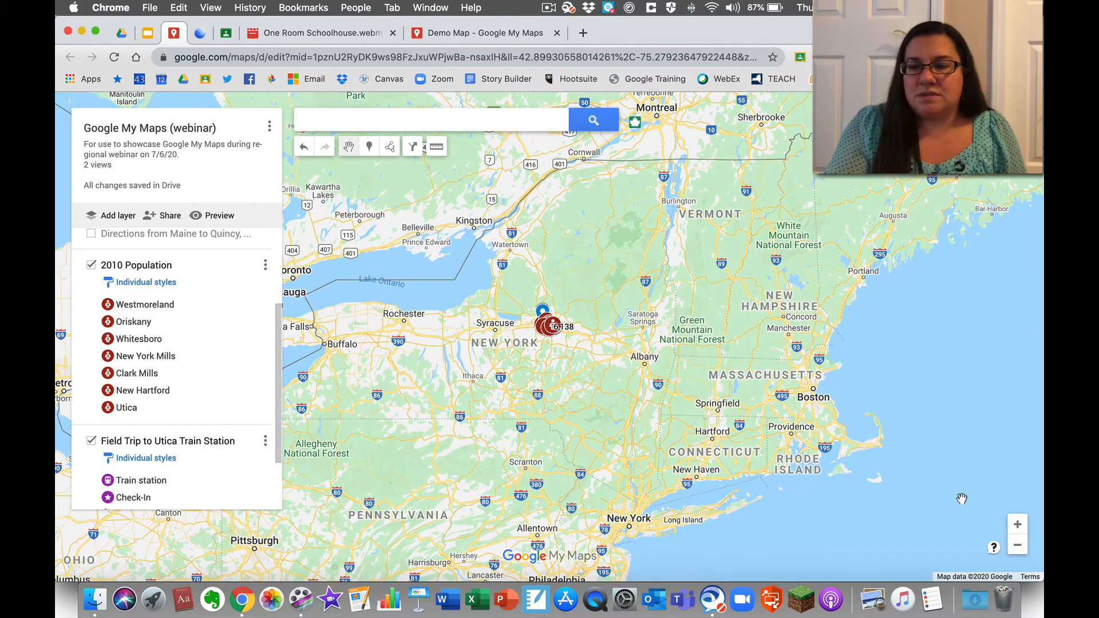
- Examine the 2010 Population markers and their labels up close across the Westmoreland and Utica area
left_click(1021, 529)
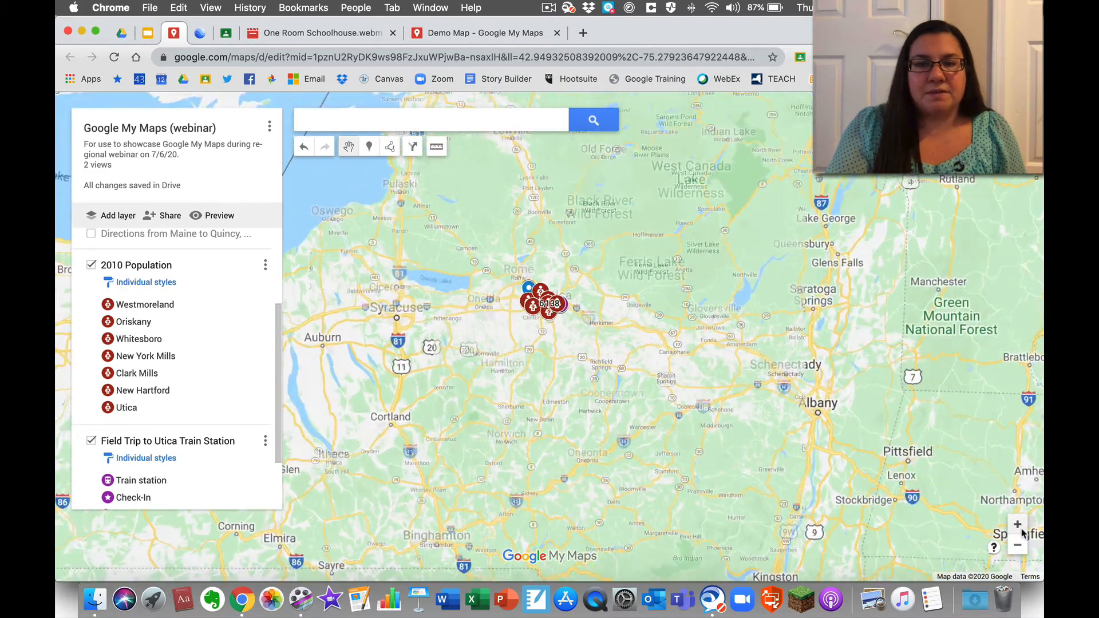
left_click(1020, 528)
left_click(1021, 529)
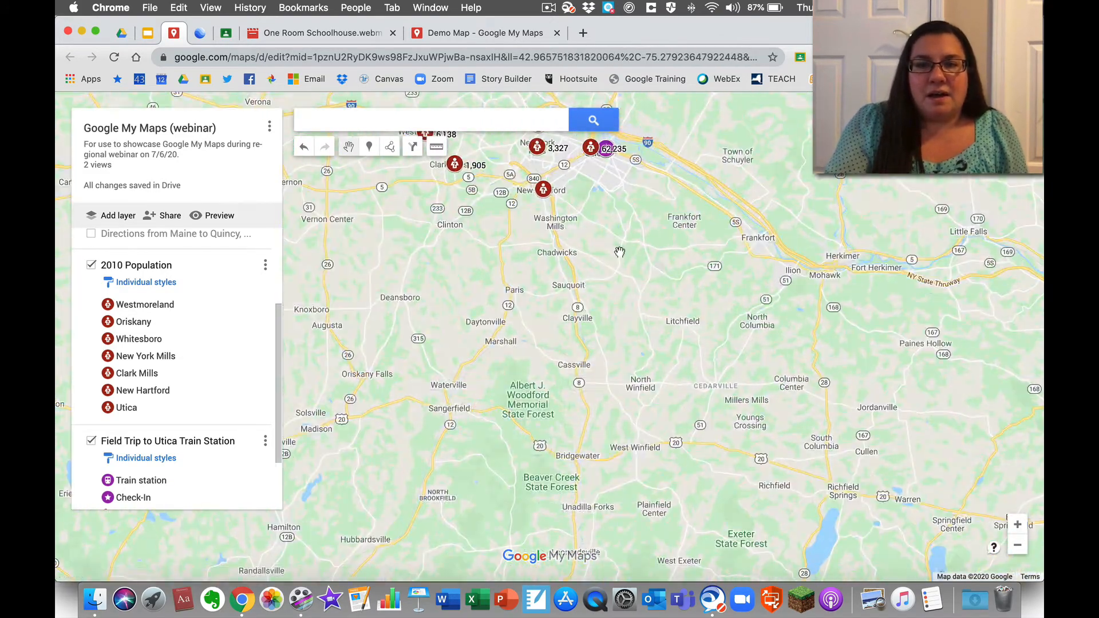
left_click_drag(620, 252, 656, 440)
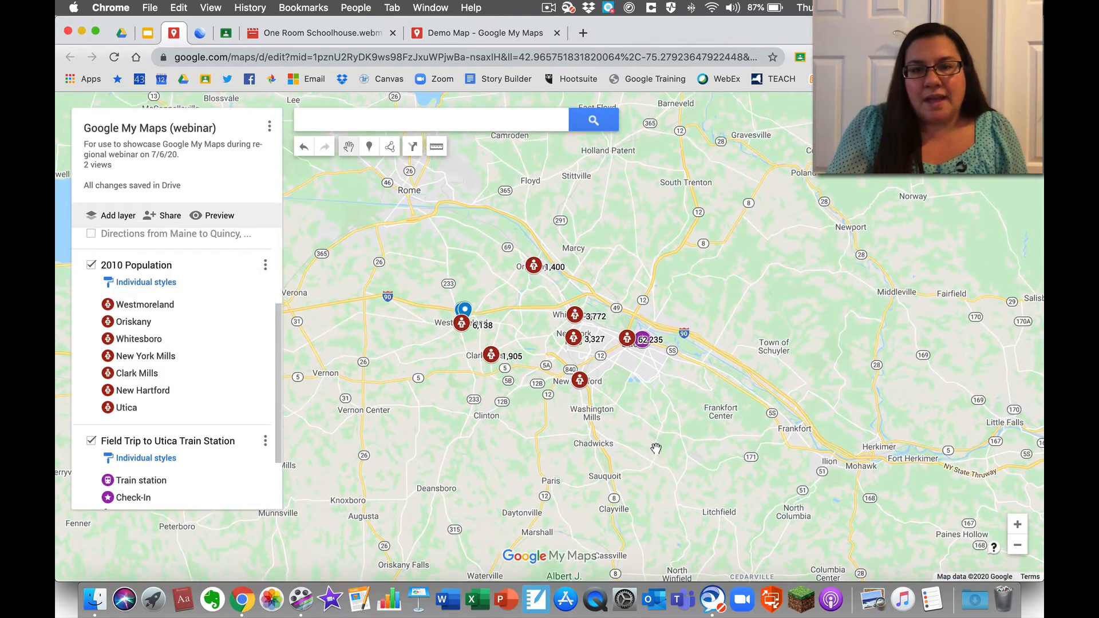
left_click(1017, 524)
left_click(1016, 524)
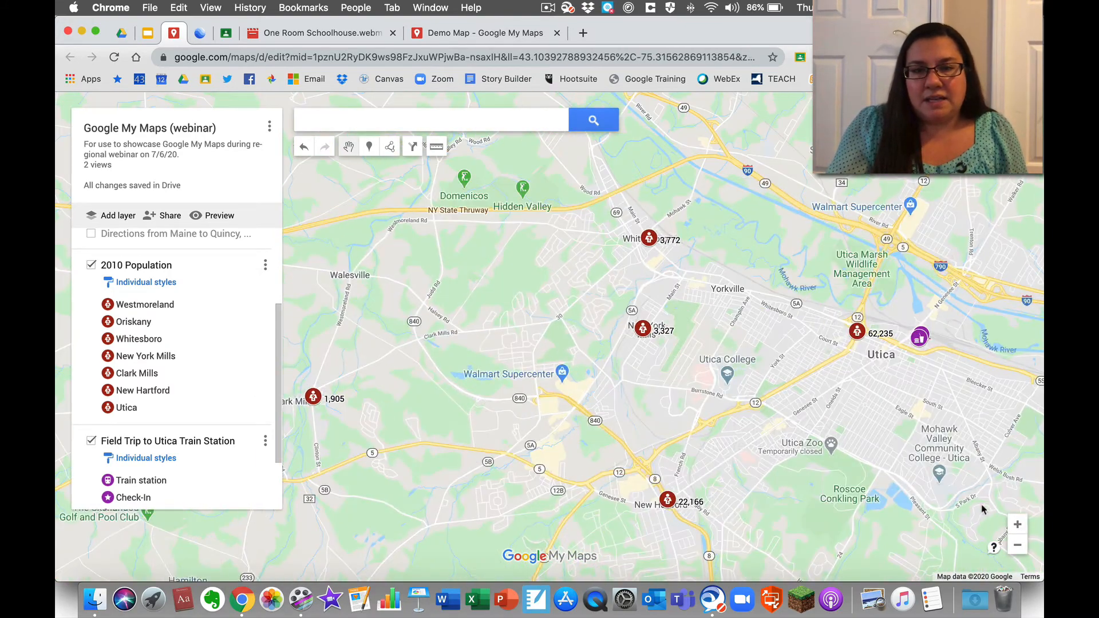
left_click_drag(738, 340, 733, 308)
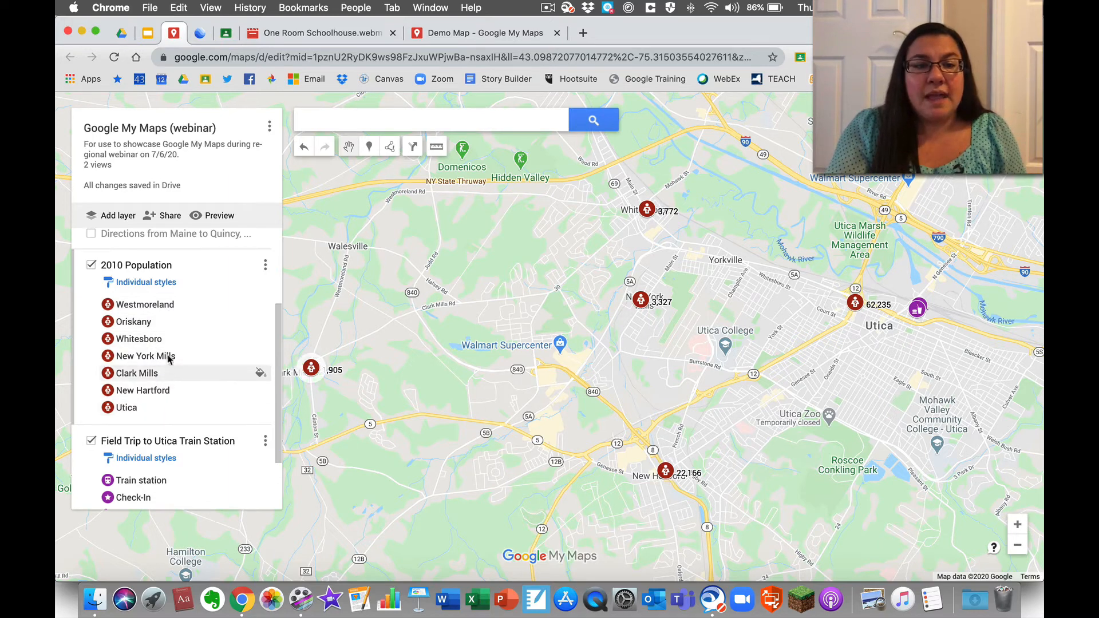
- View the Westmoreland marker's details and choose description as the label for the 2010 Population layer
left_click(163, 308)
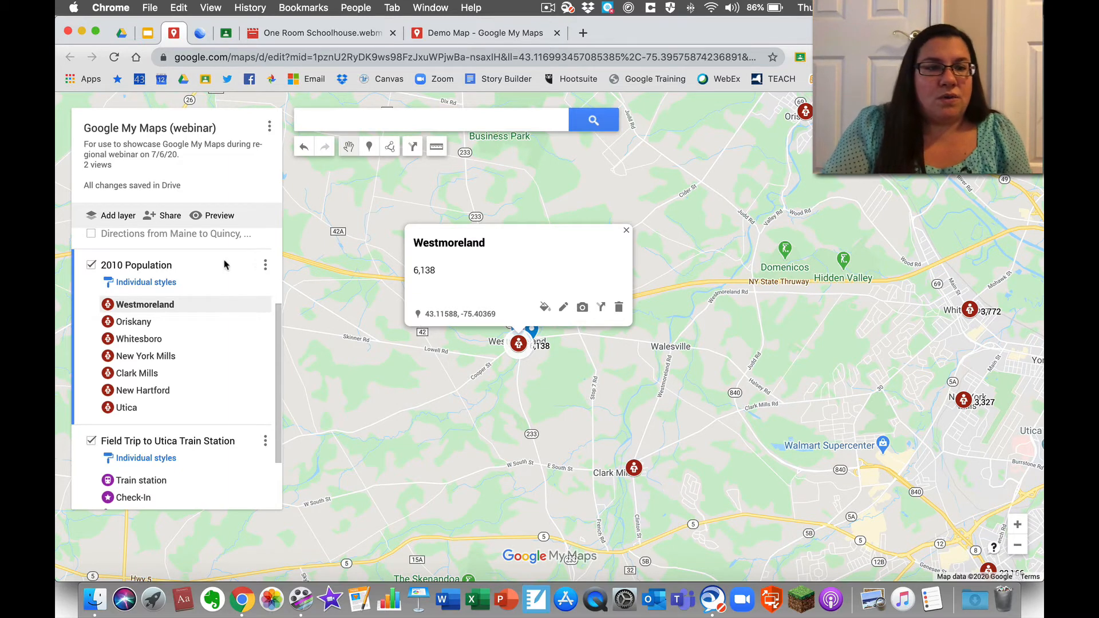
left_click(158, 286)
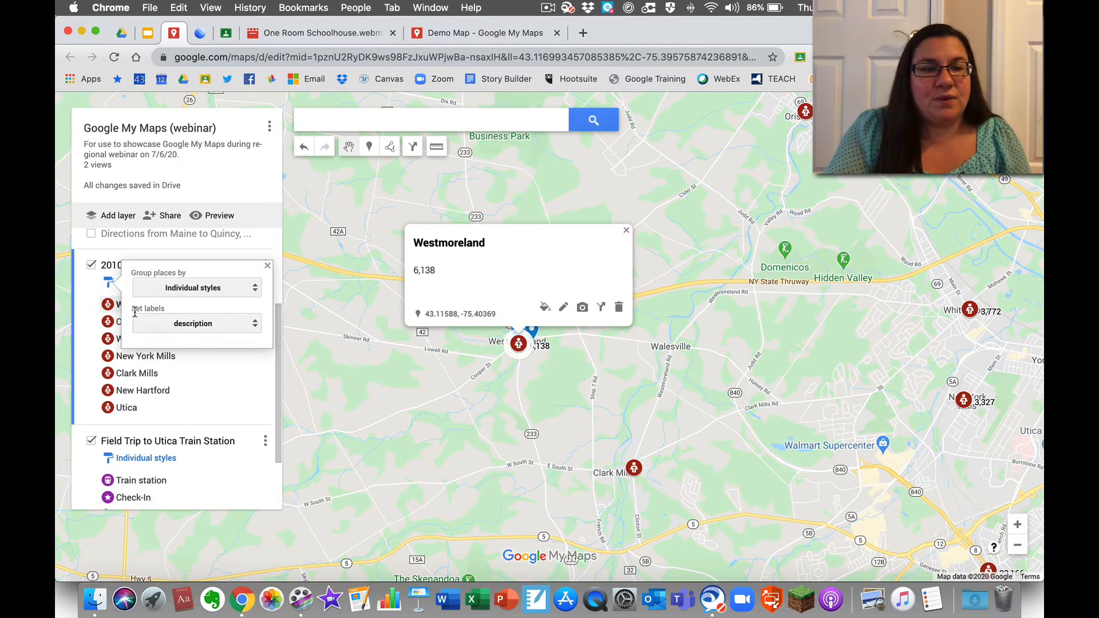
left_click(171, 325)
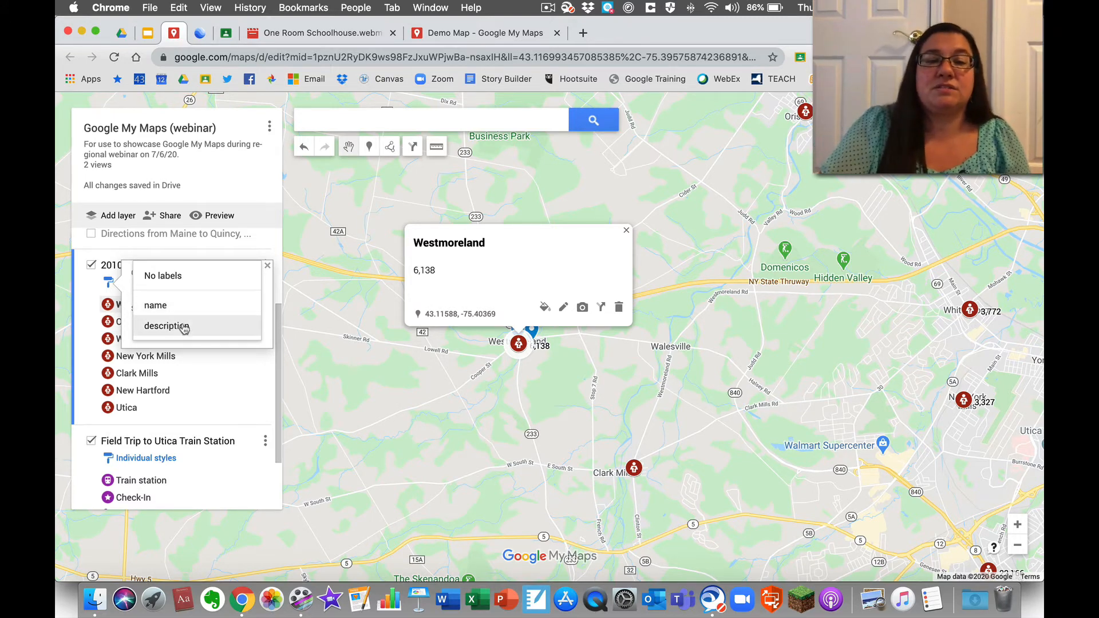
left_click(167, 325)
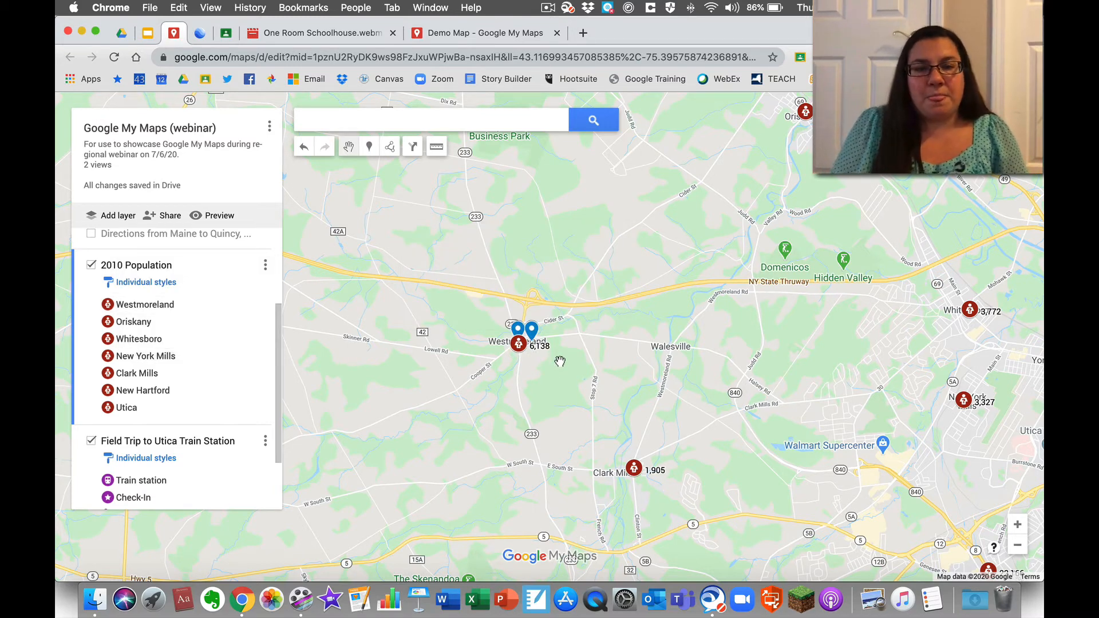
left_click(152, 306)
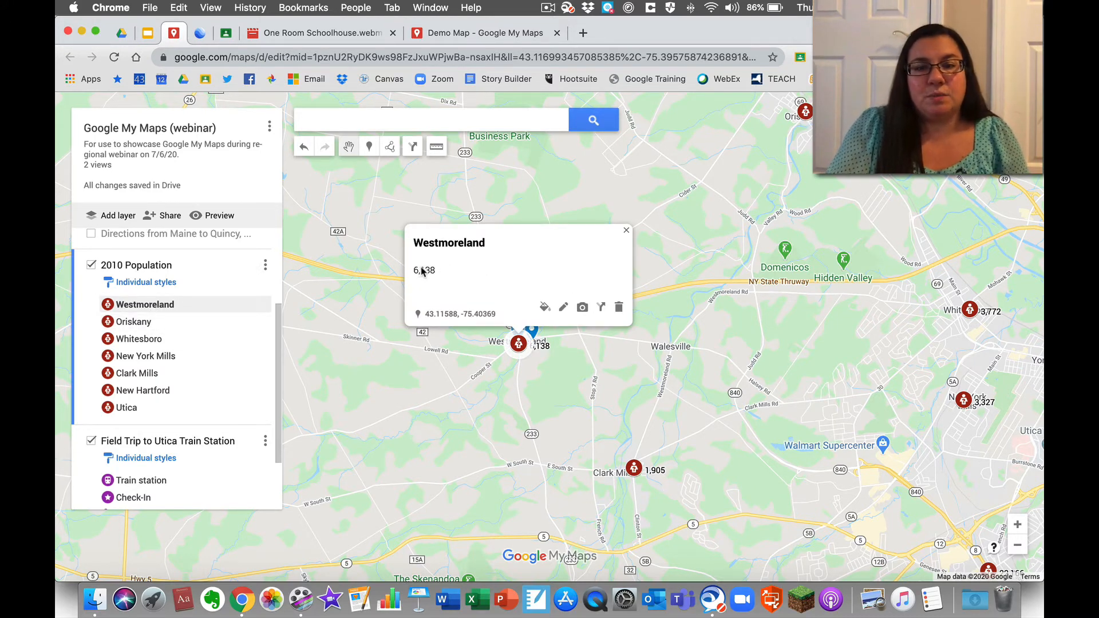
left_click(534, 413)
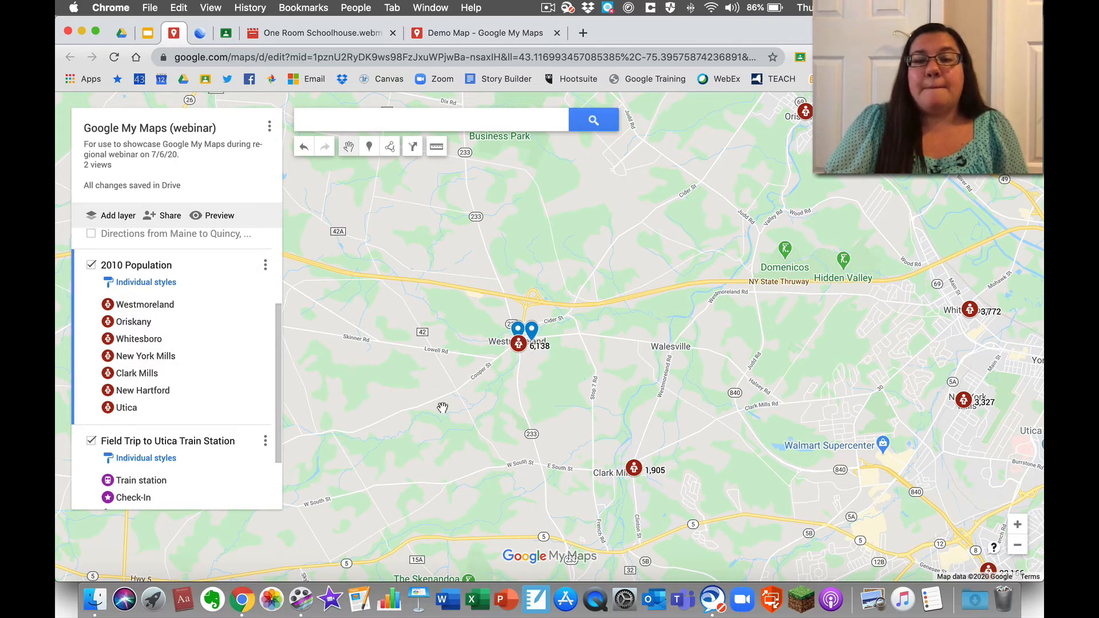
- Group the 2010 Population places by description, with description also chosen for the labels
left_click_drag(484, 417, 461, 306)
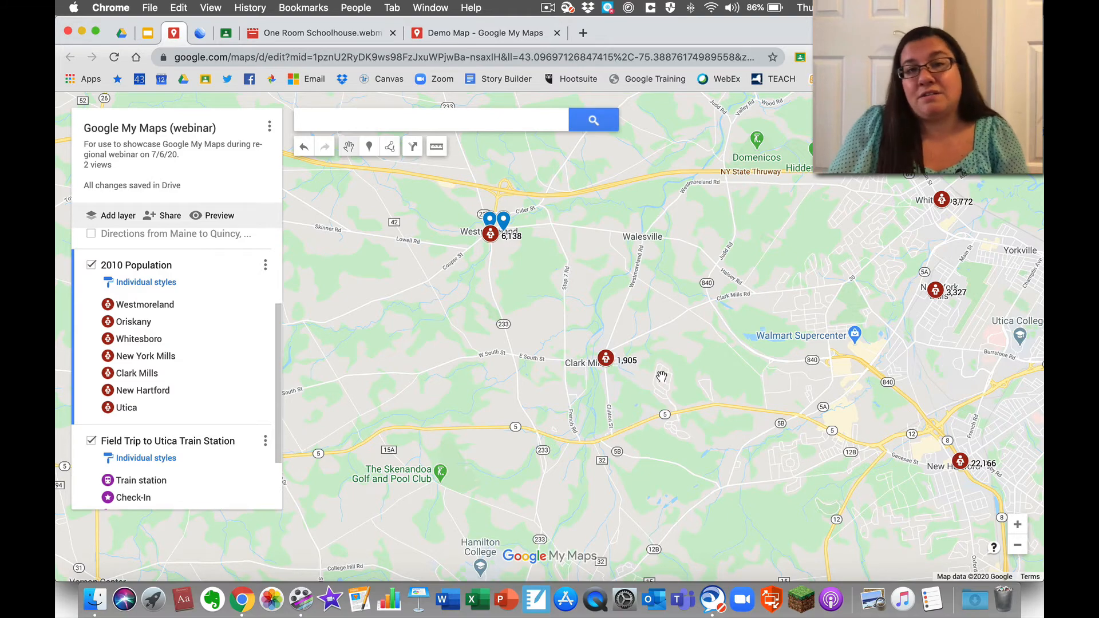
left_click_drag(662, 376, 284, 279)
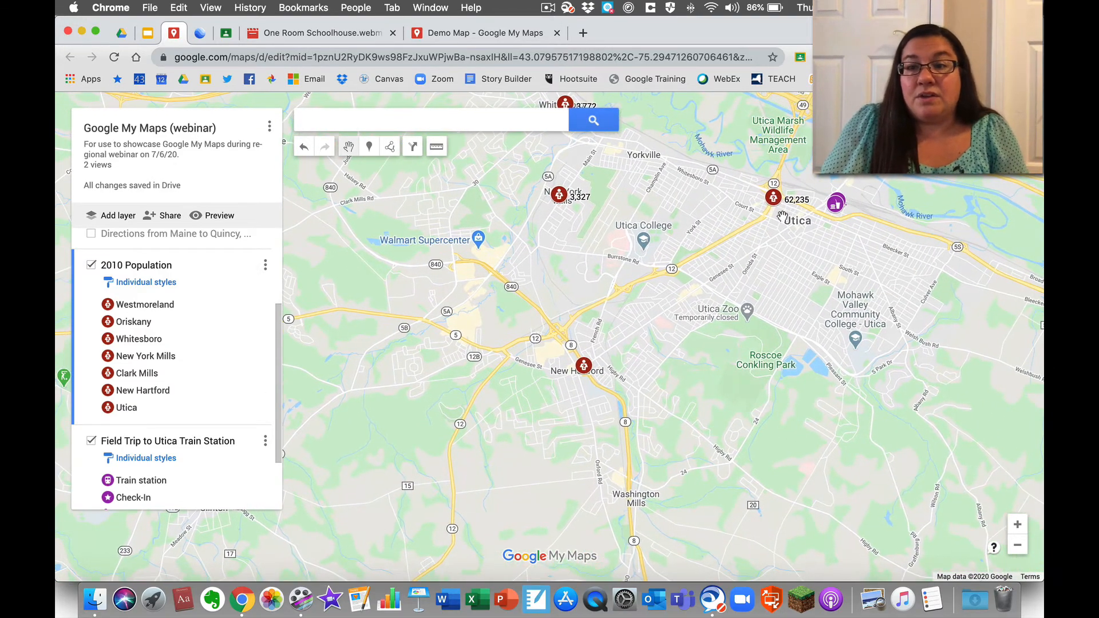
left_click_drag(782, 215, 607, 312)
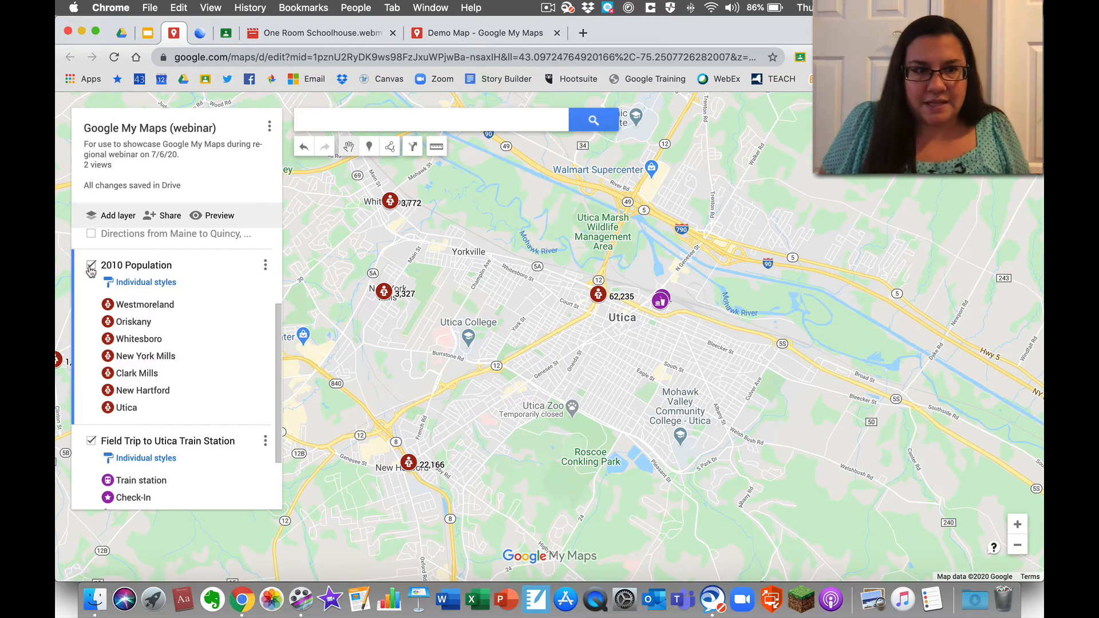
left_click(143, 282)
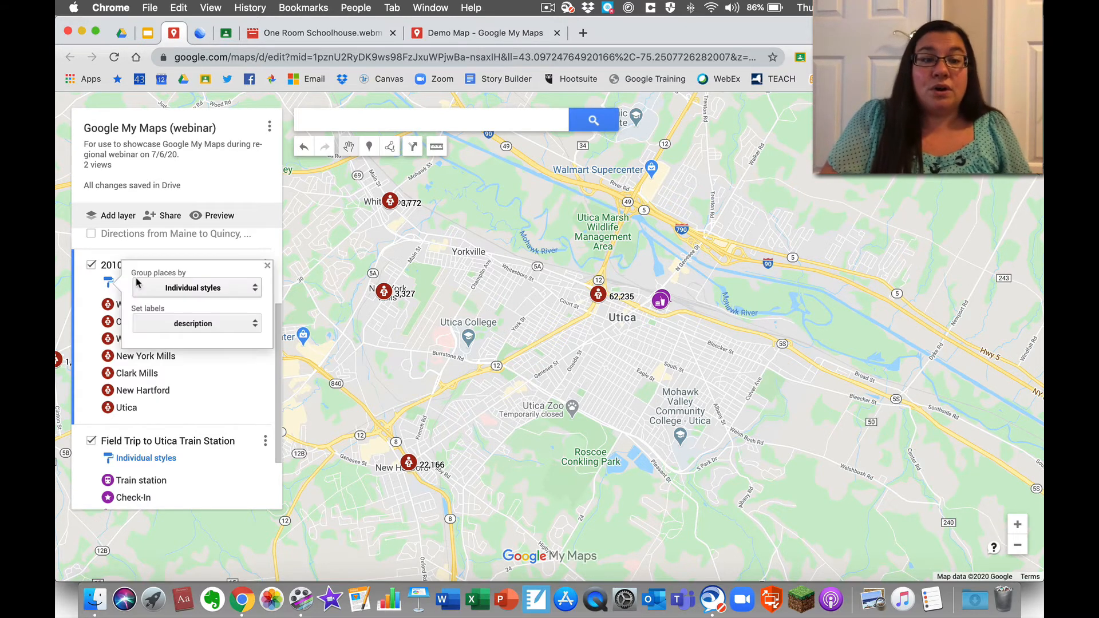
left_click(181, 325)
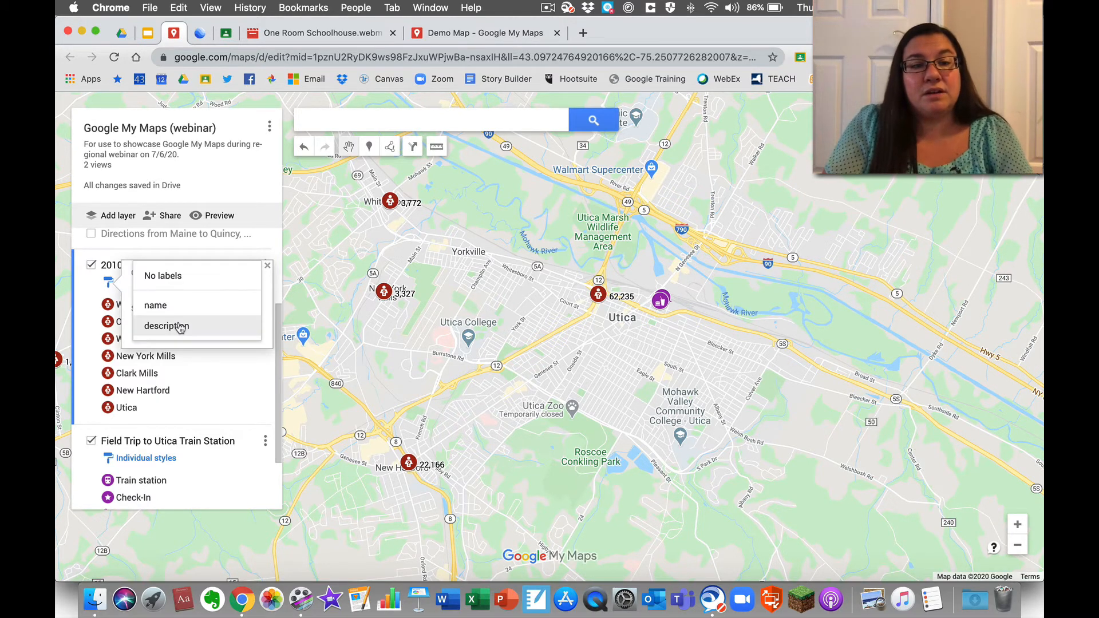
left_click(181, 326)
left_click(182, 293)
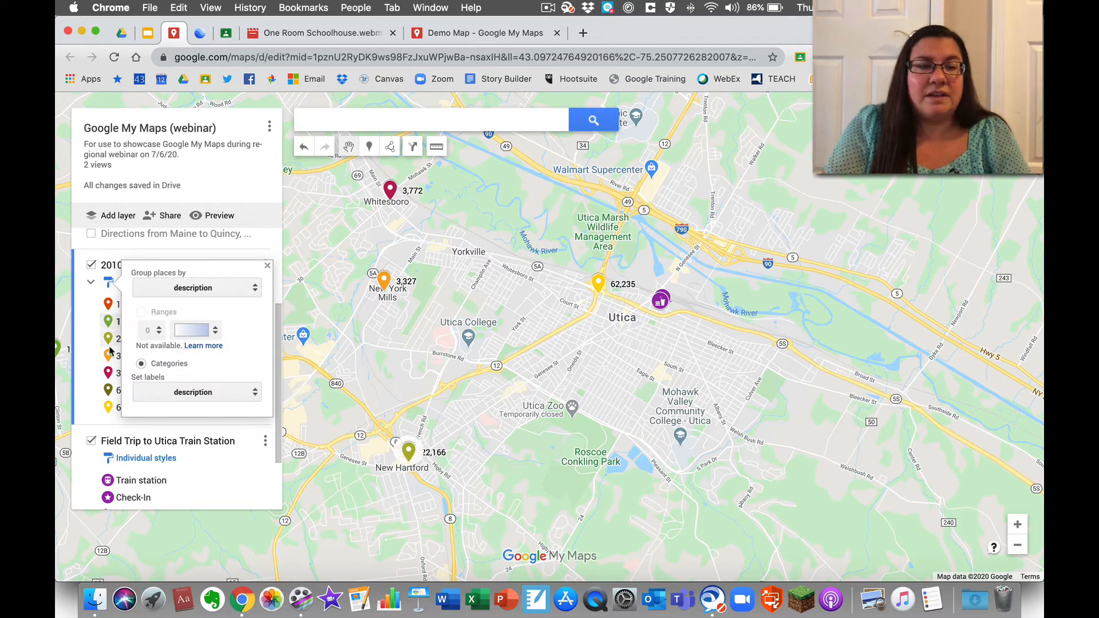
- Set the 2010 Population layer's place grouping back to Individual styles and close the style settings
left_click(192, 293)
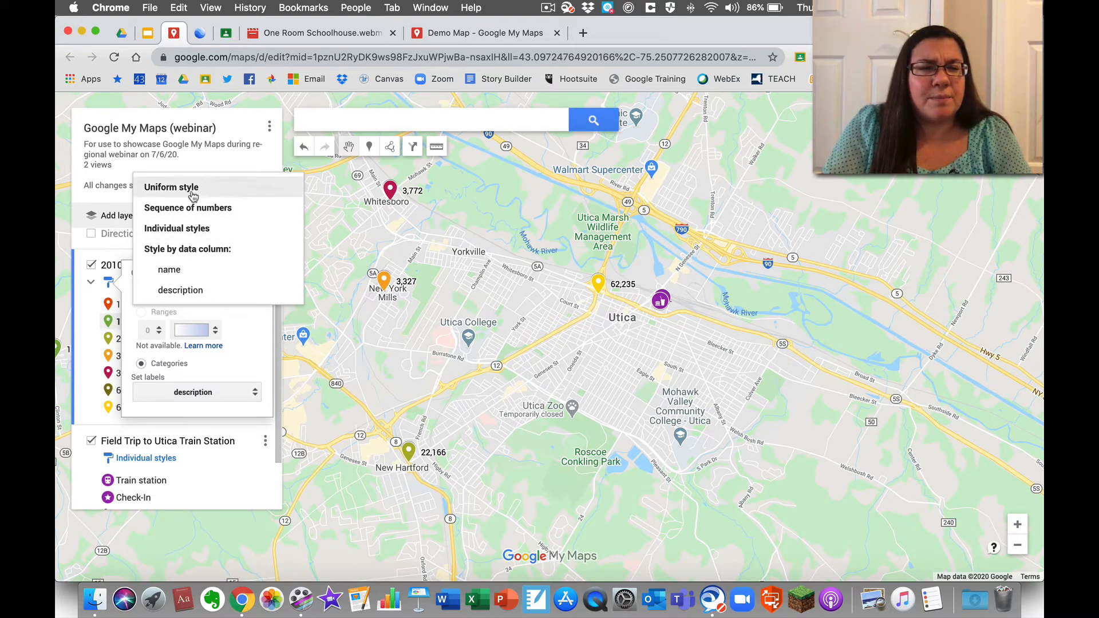
left_click(187, 228)
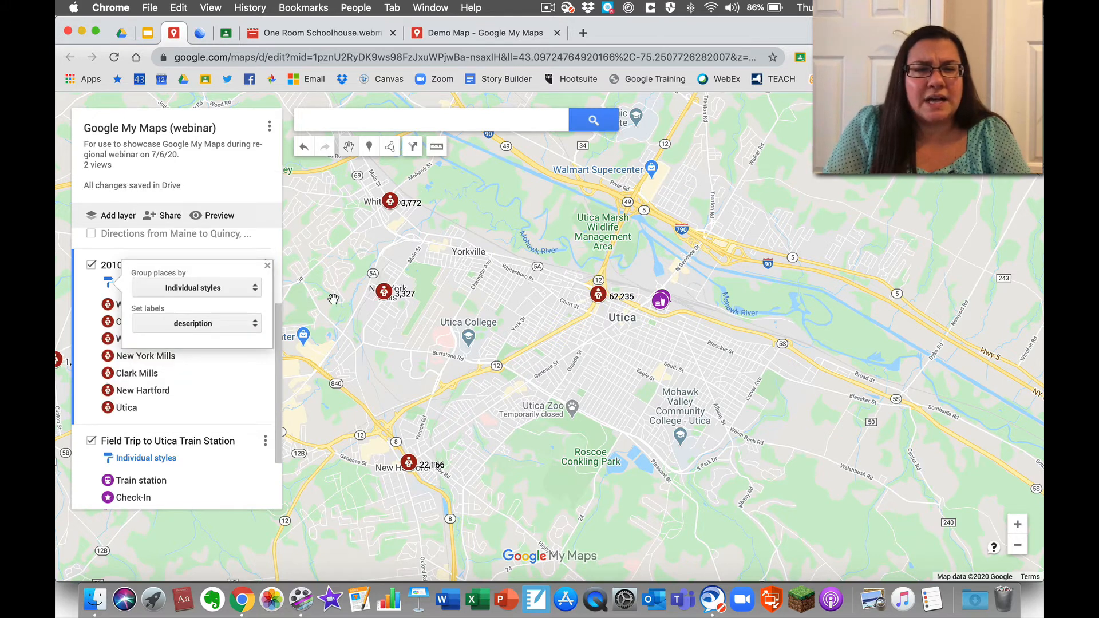
left_click(370, 367)
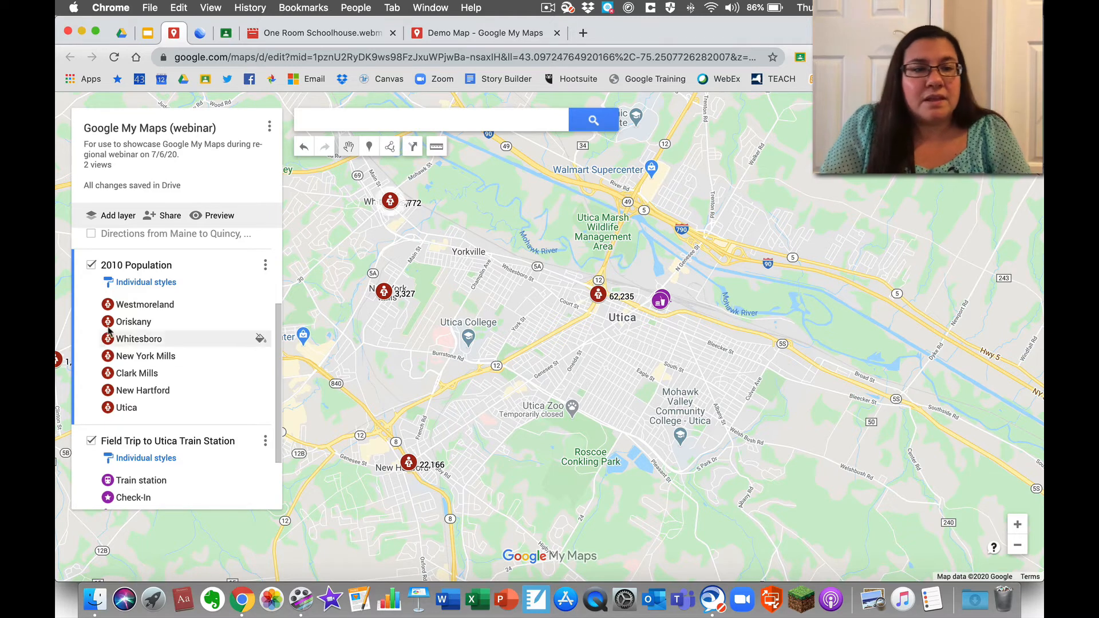
- Hide the 2010 Population layer and examine the Field Trip to Utica Train Station markers and parking lot shapes up close
left_click(91, 265)
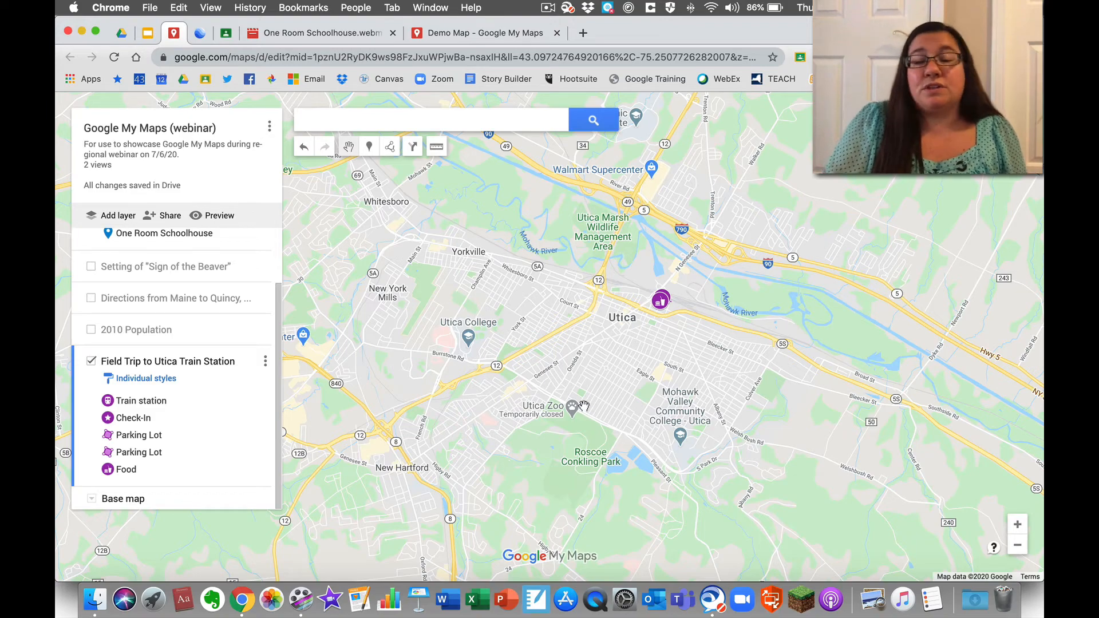
left_click_drag(680, 337, 625, 358)
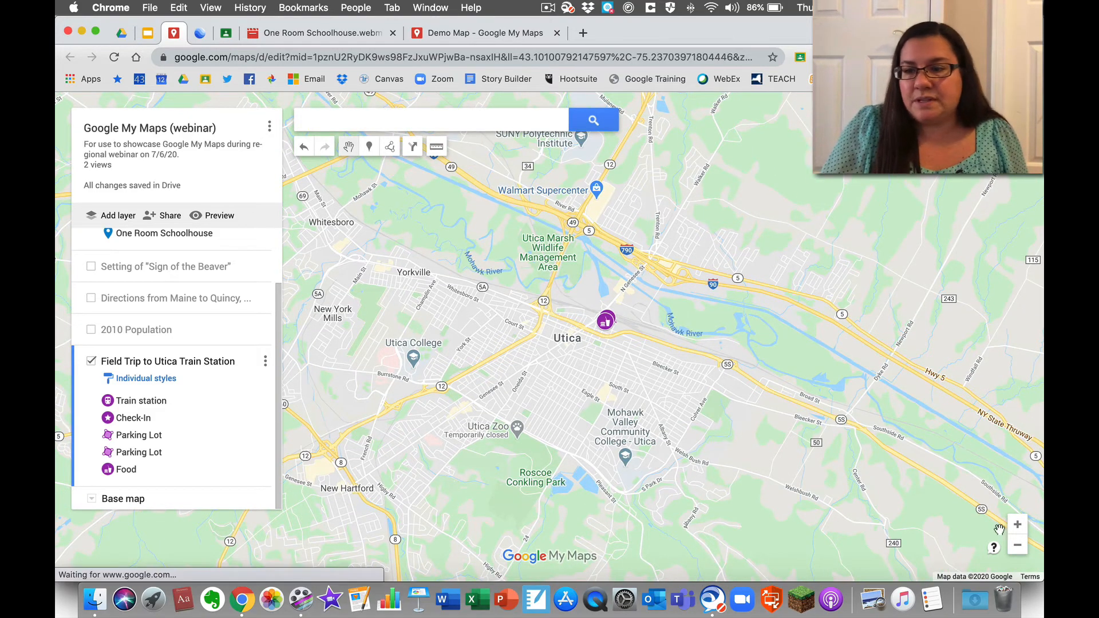
left_click(1017, 524)
left_click(1017, 525)
left_click(1017, 524)
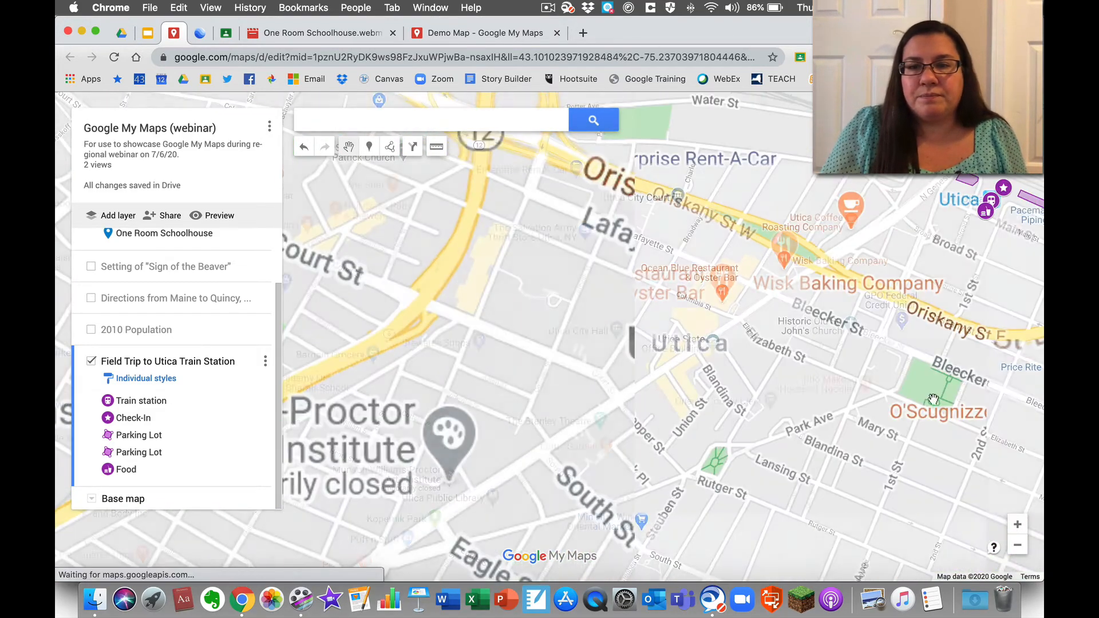
left_click_drag(950, 270, 530, 413)
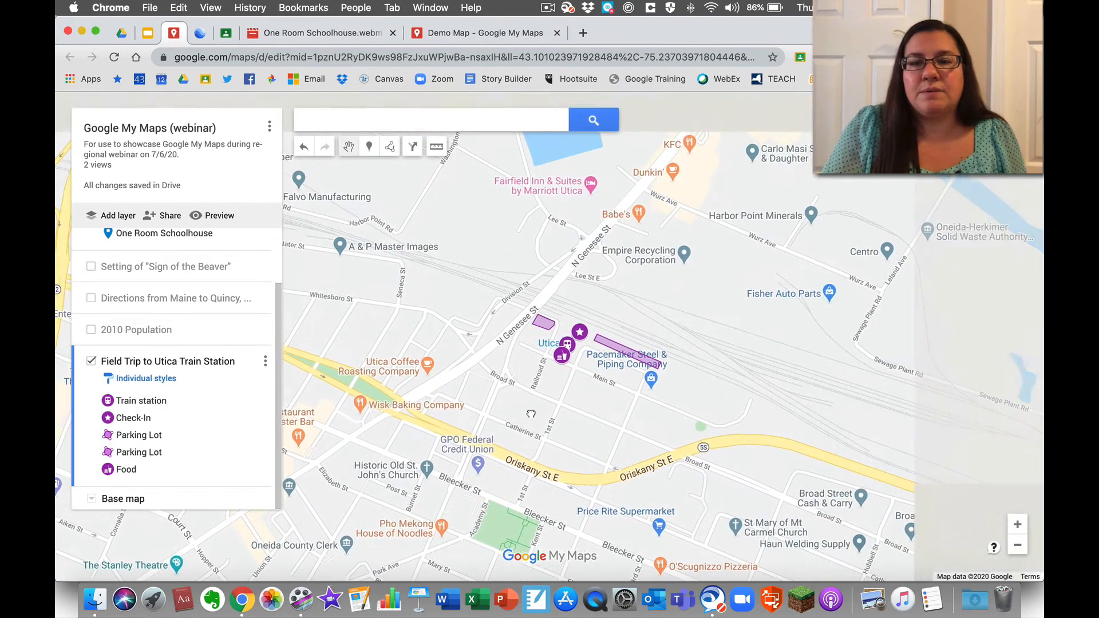
left_click(1017, 524)
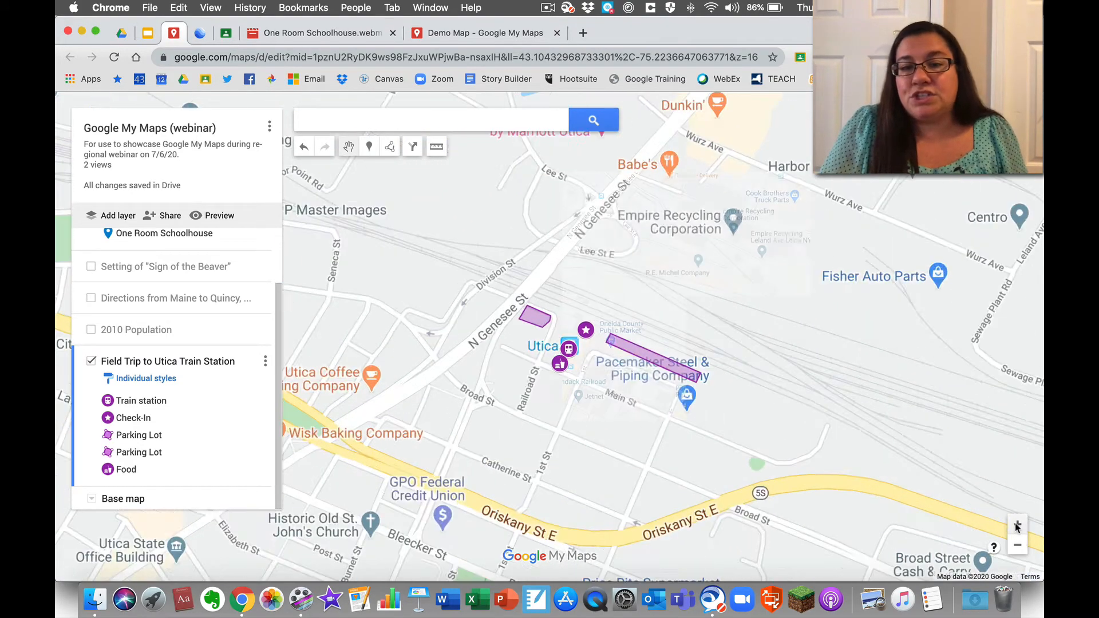
left_click(1017, 524)
left_click(1016, 524)
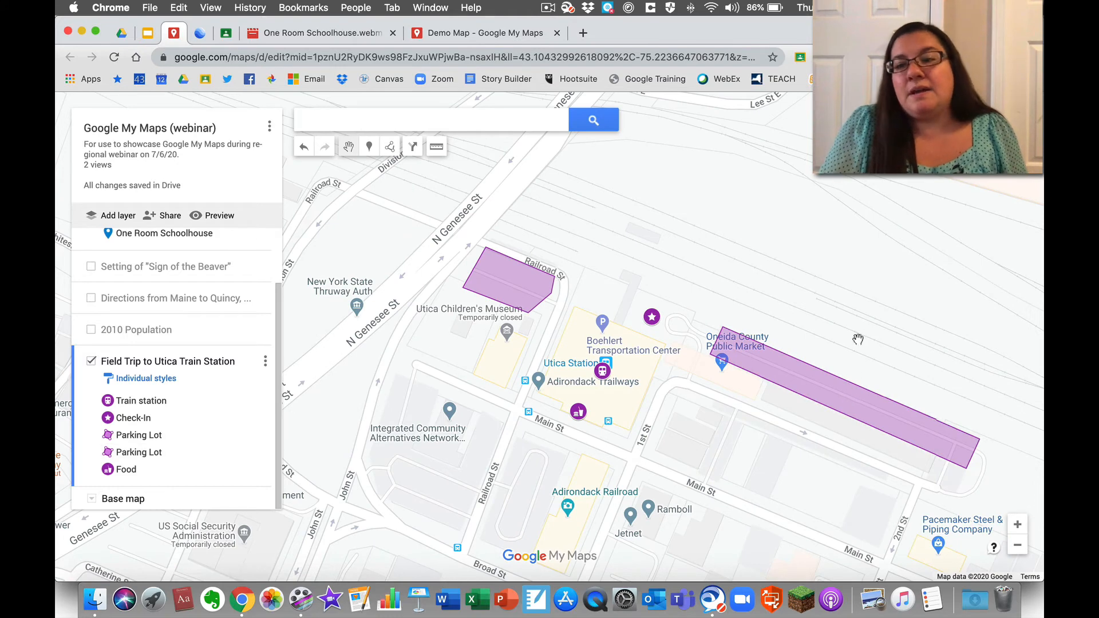
left_click_drag(857, 306, 801, 266)
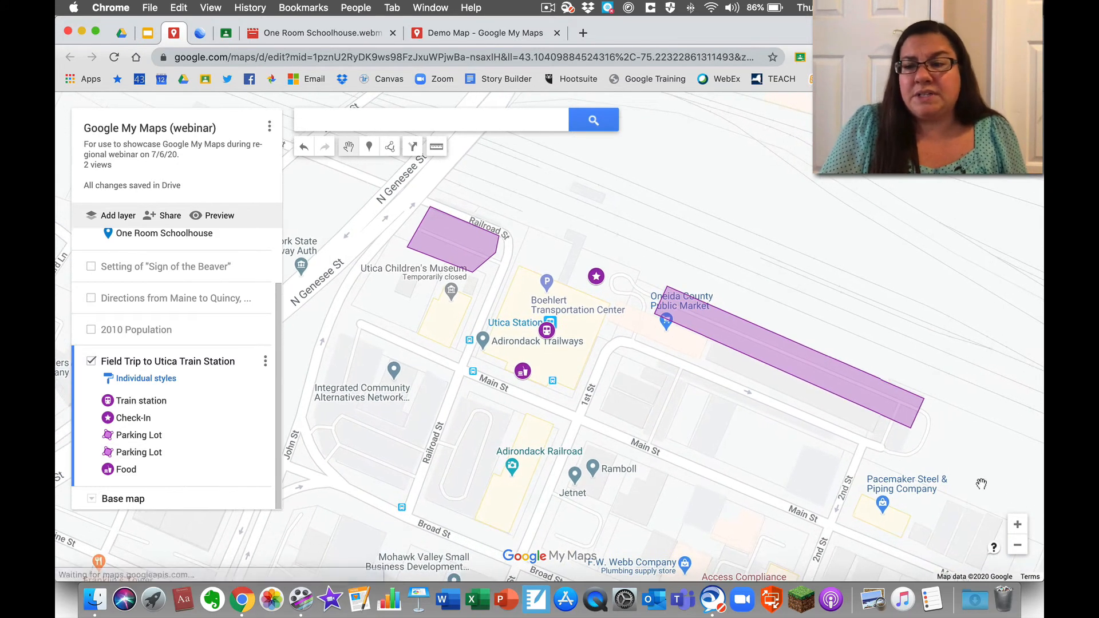
left_click(1016, 524)
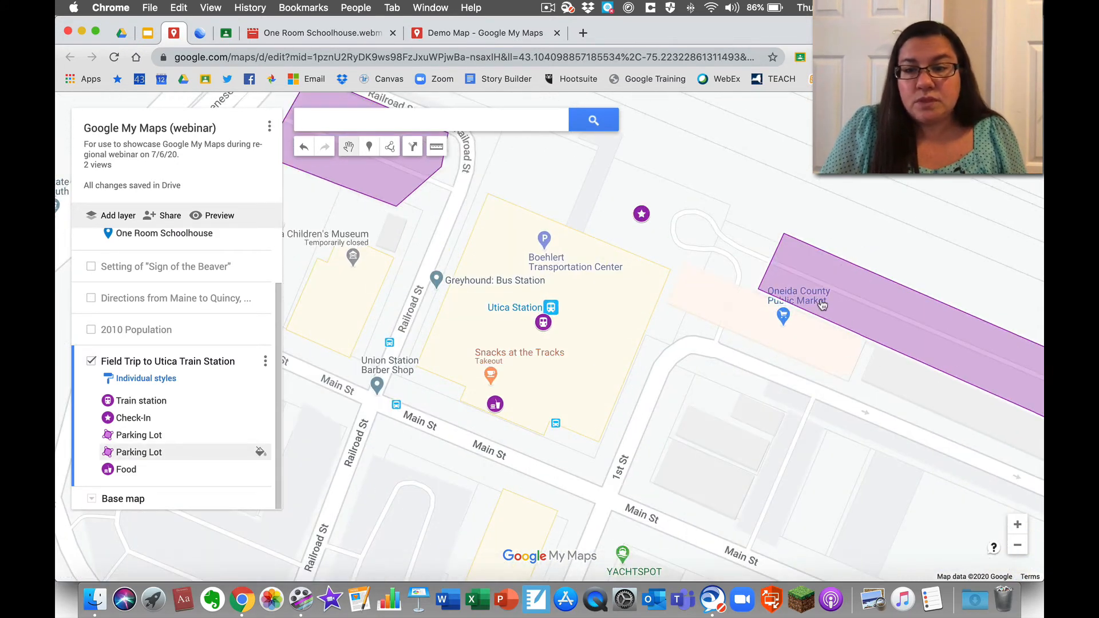
left_click(1017, 544)
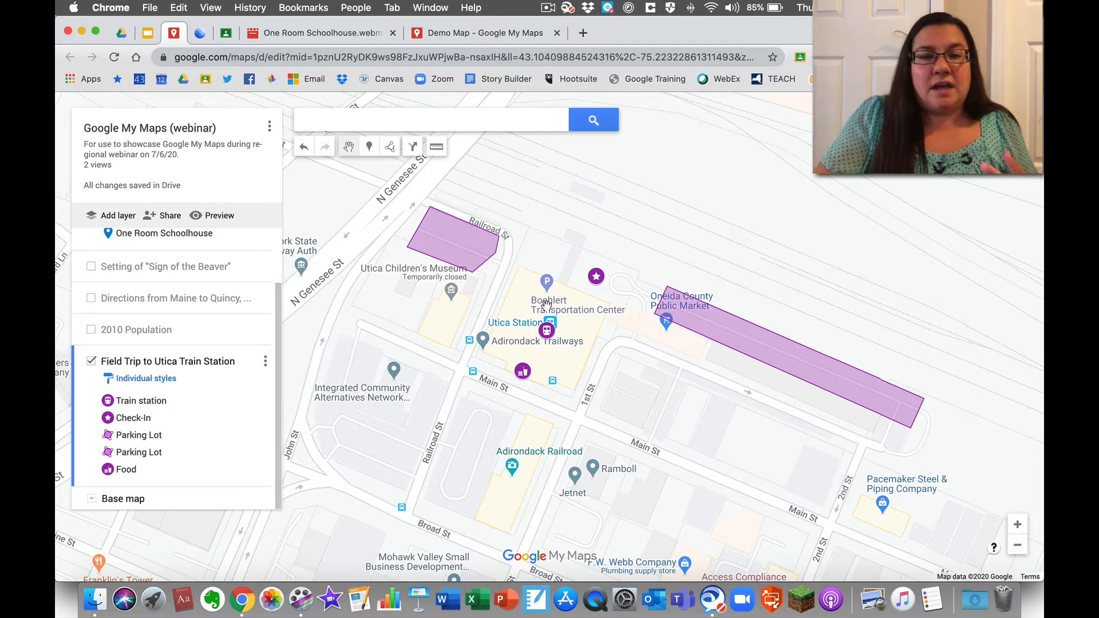
- View the details of the Check-In marker, both Parking Lot shapes and the Food marker in the field trip layer
left_click(135, 420)
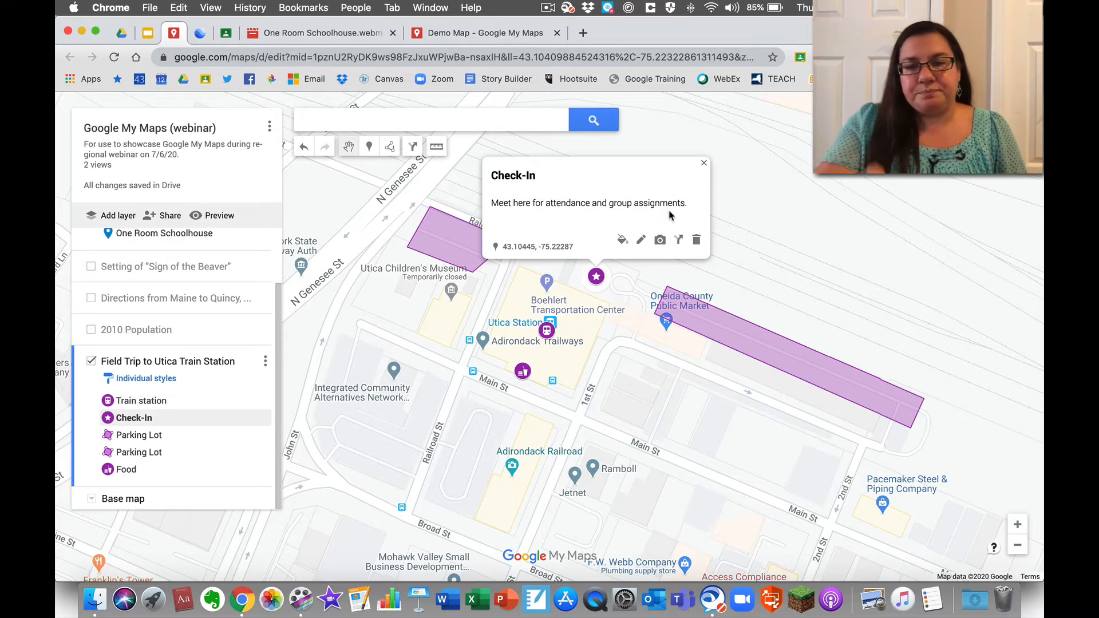
left_click(135, 436)
left_click(135, 453)
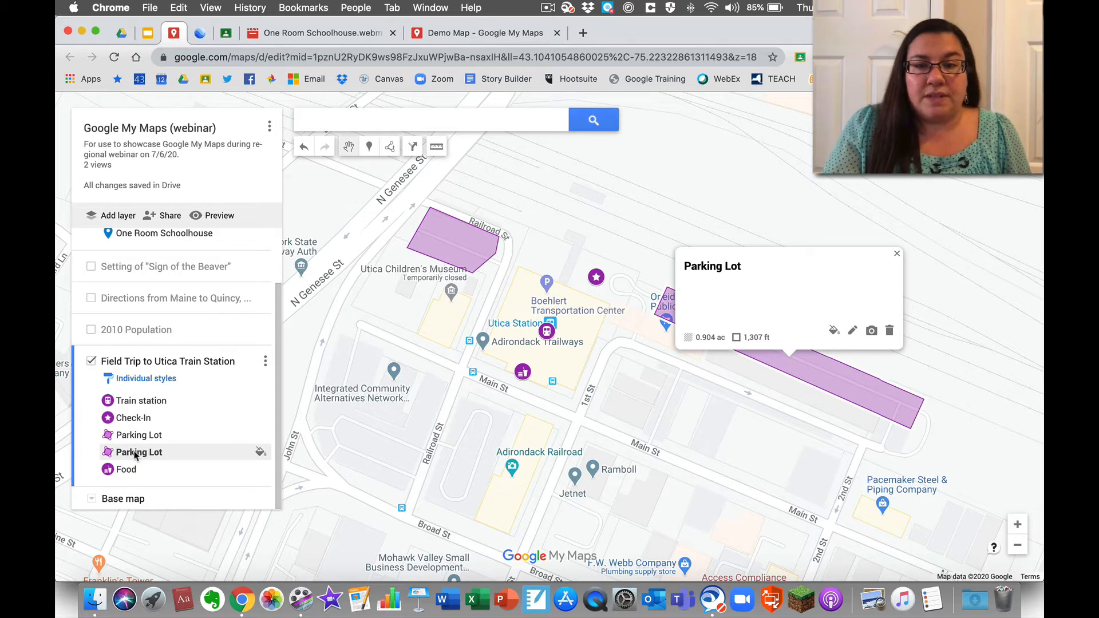
left_click(126, 469)
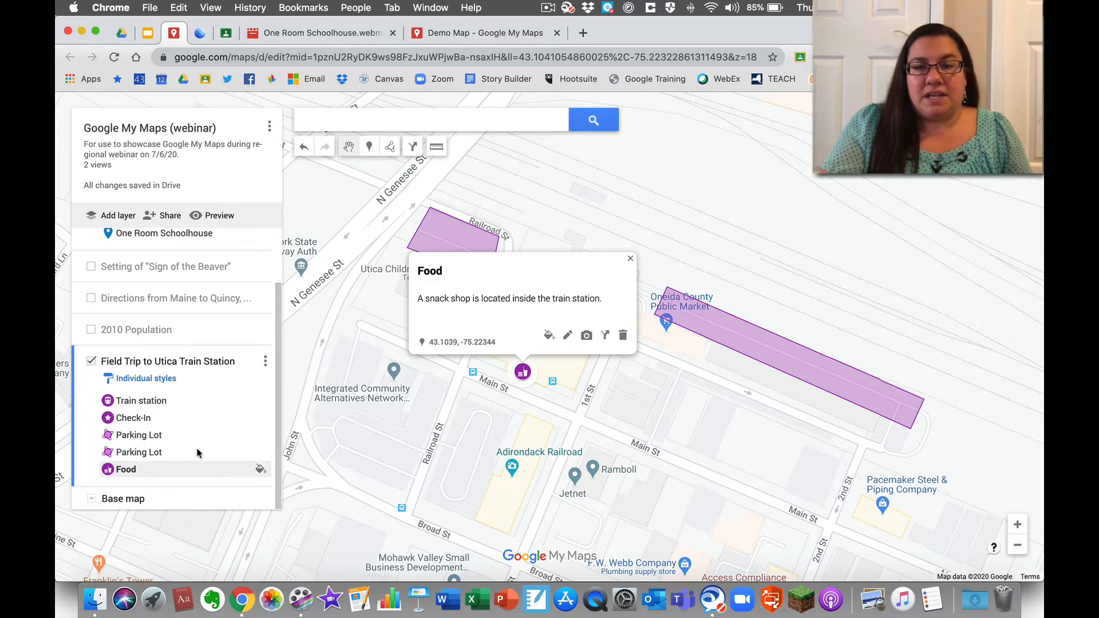
left_click(630, 261)
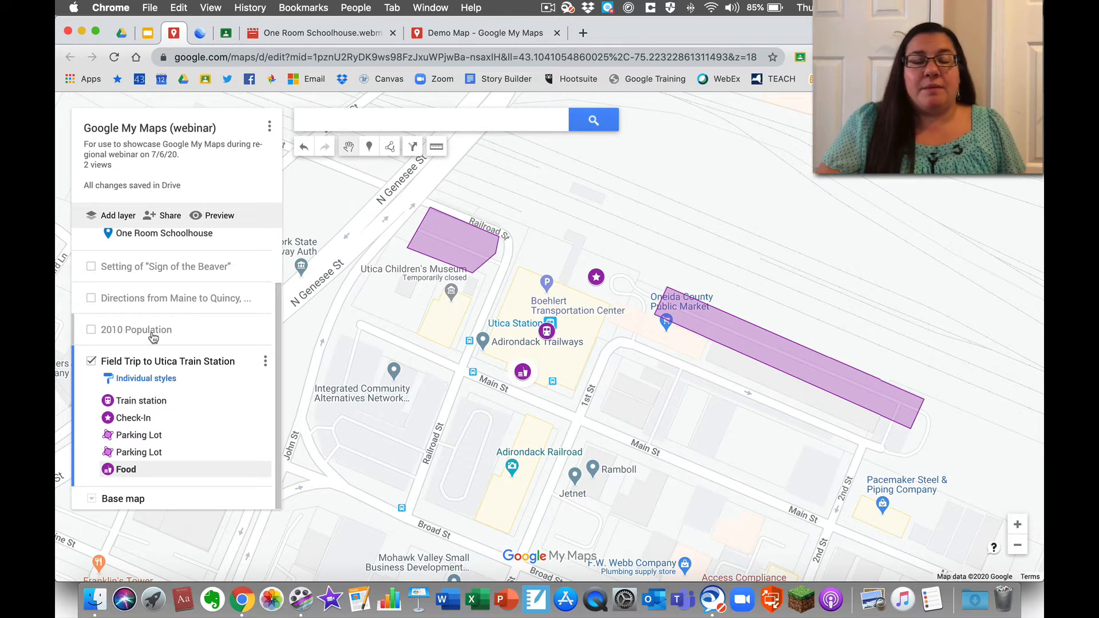
- Switch to the Google My Maps (webinar) presentation in Google Slides and show the Helpful Resources slide
left_click(147, 34)
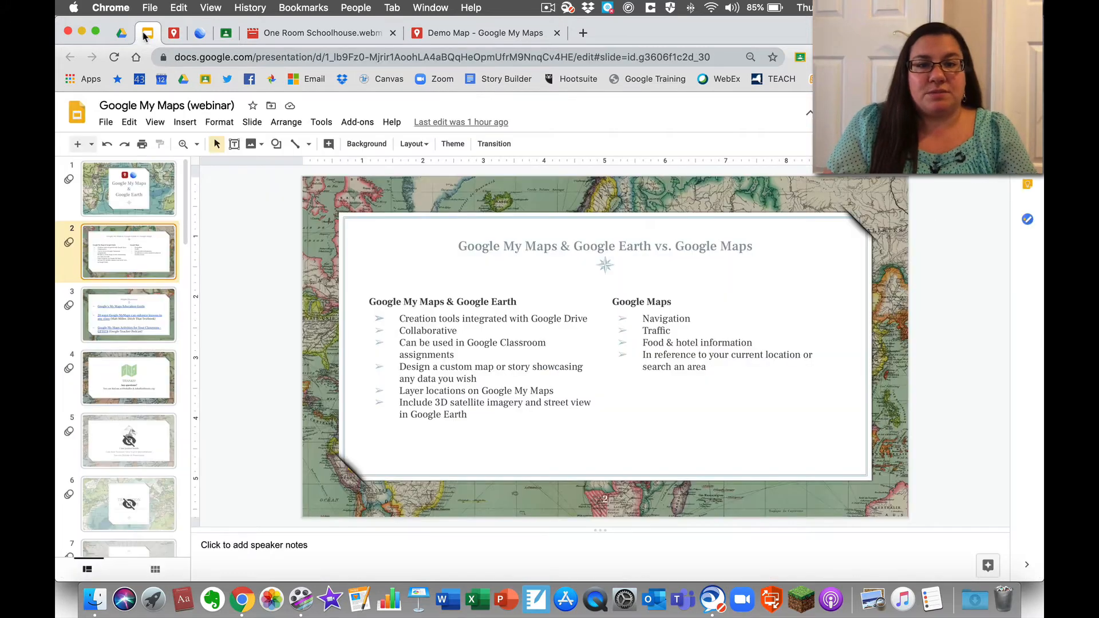
left_click(130, 315)
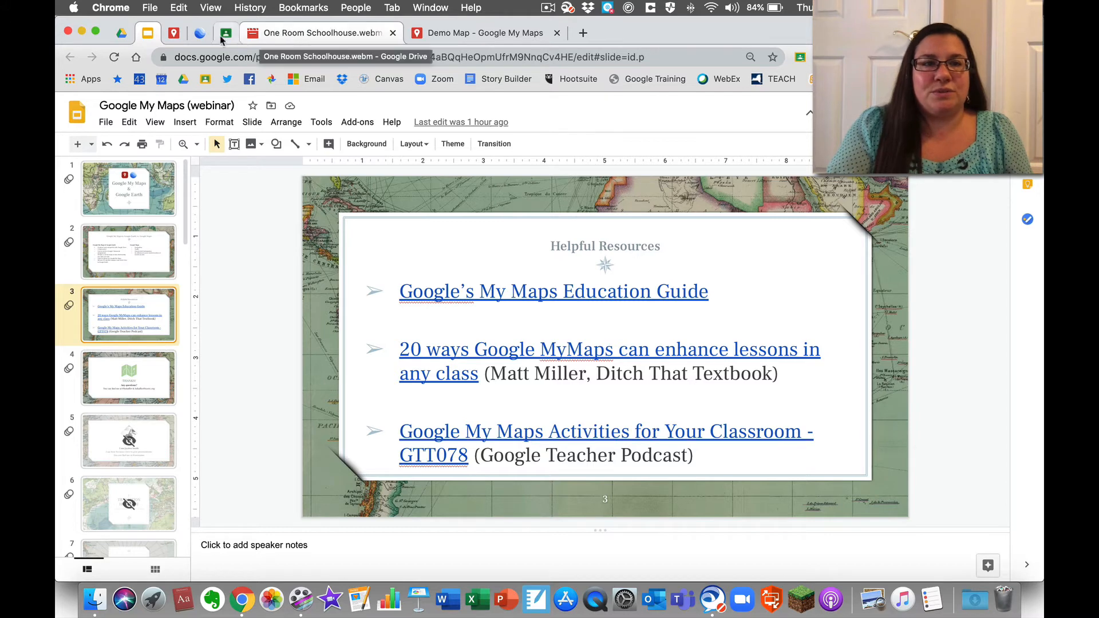
- Switch to the Google My Maps (webinar) folder in Google Drive and look through the options for creating new items
left_click(174, 33)
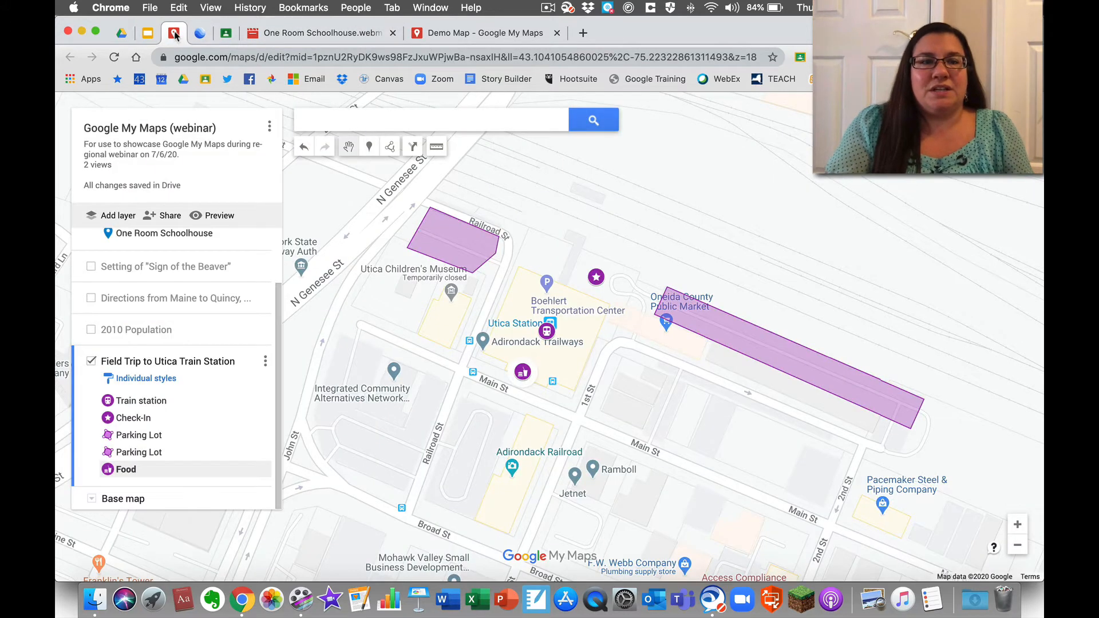
left_click(121, 33)
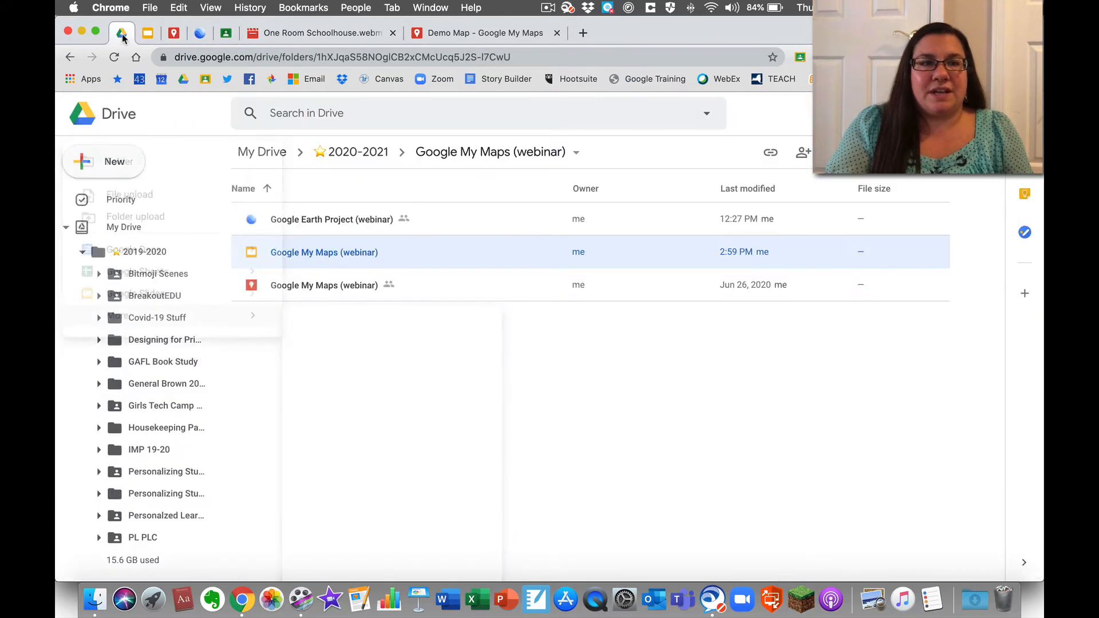
left_click(112, 161)
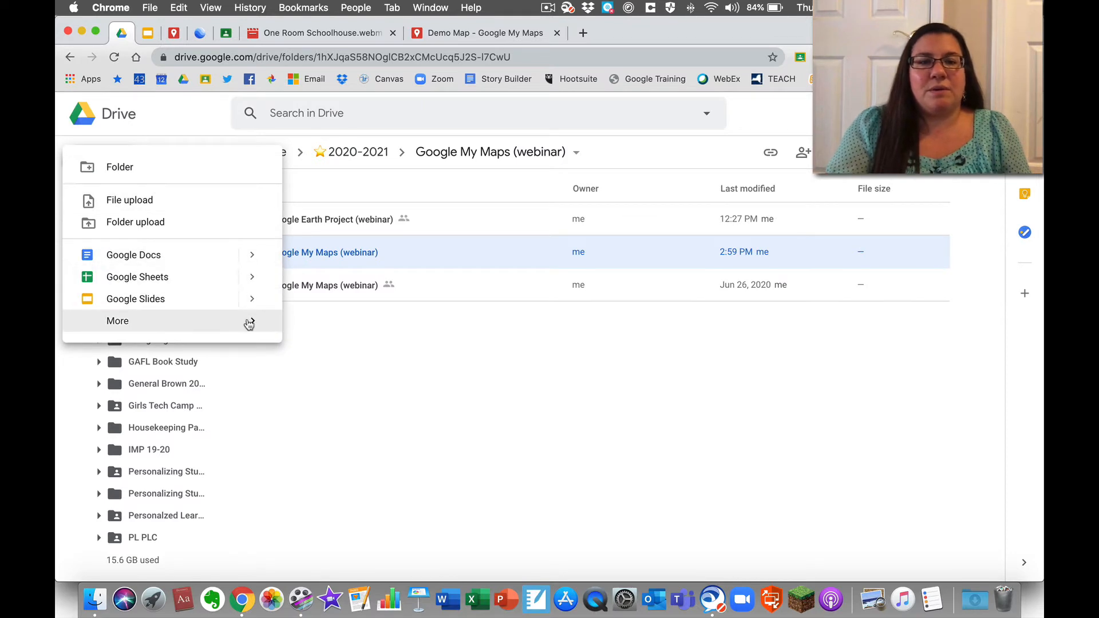
mouse_move(249, 321)
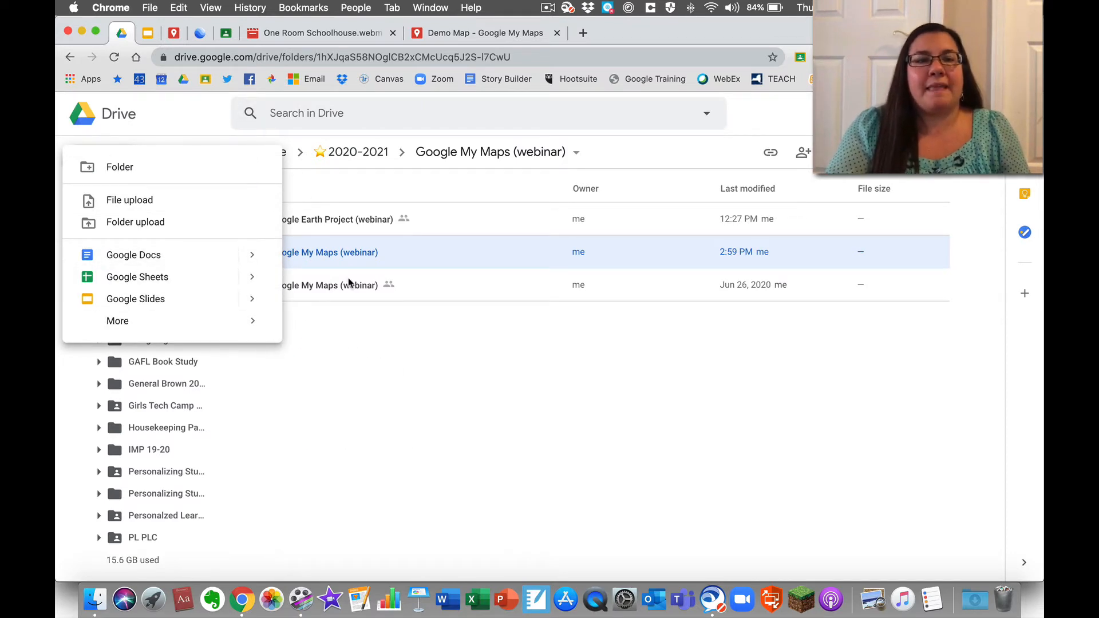
left_click(336, 322)
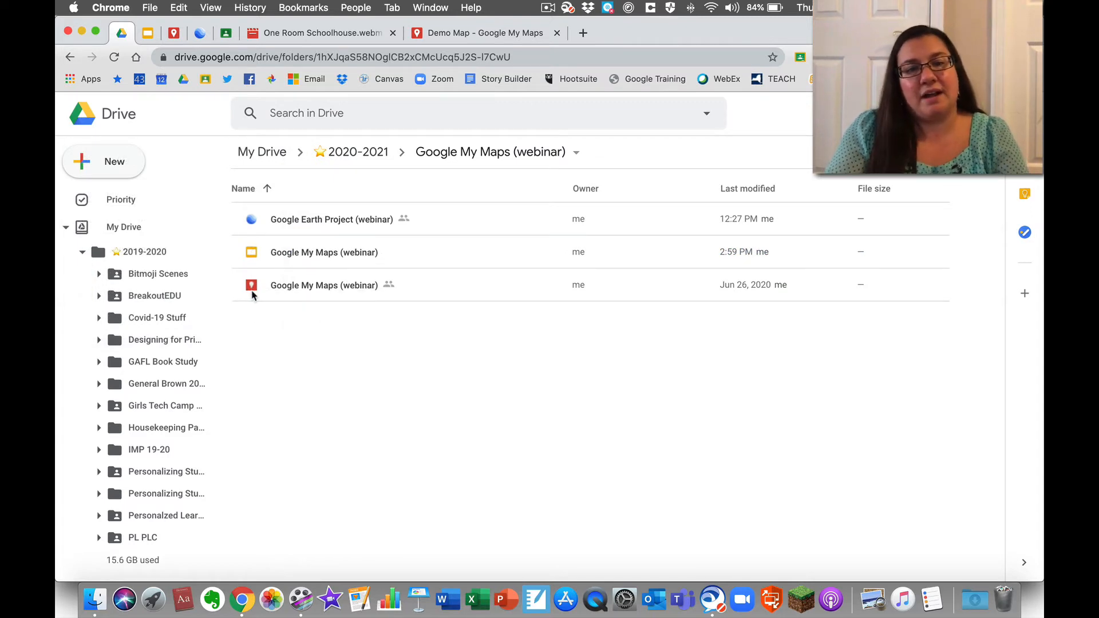
- View the available file actions, including sharing, for the Google My Maps (webinar) map in the folder
right_click(304, 286)
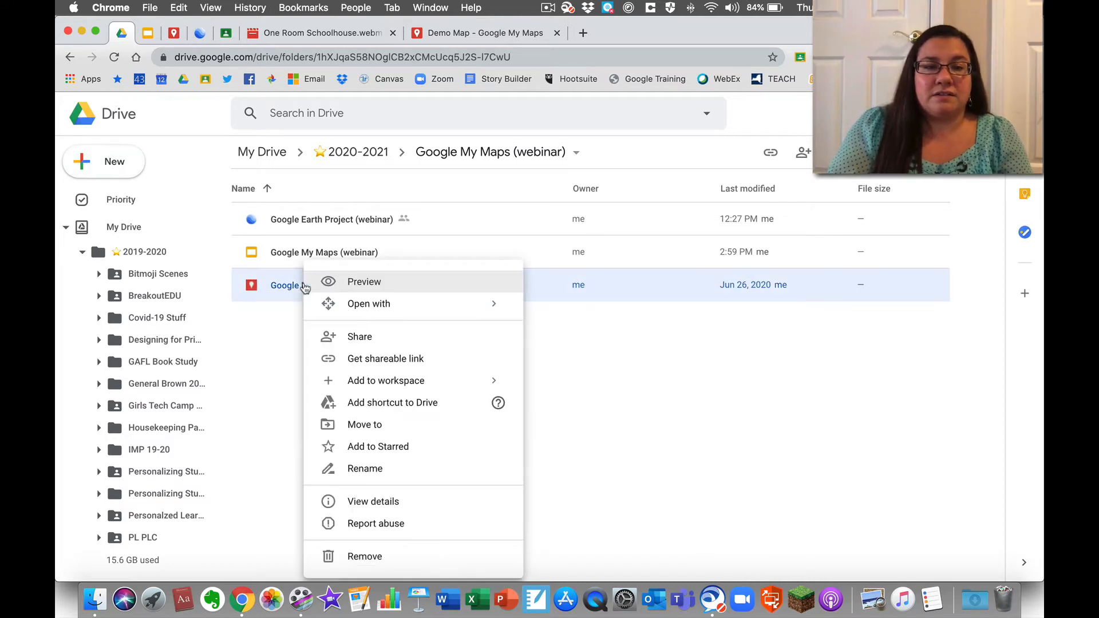
mouse_move(369, 311)
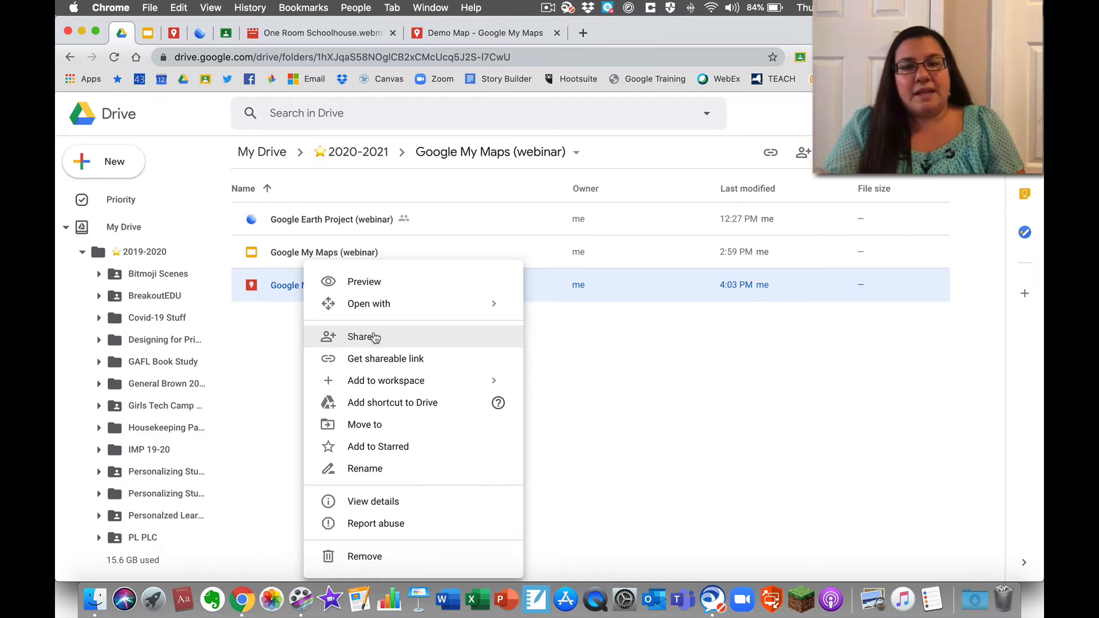
left_click(599, 343)
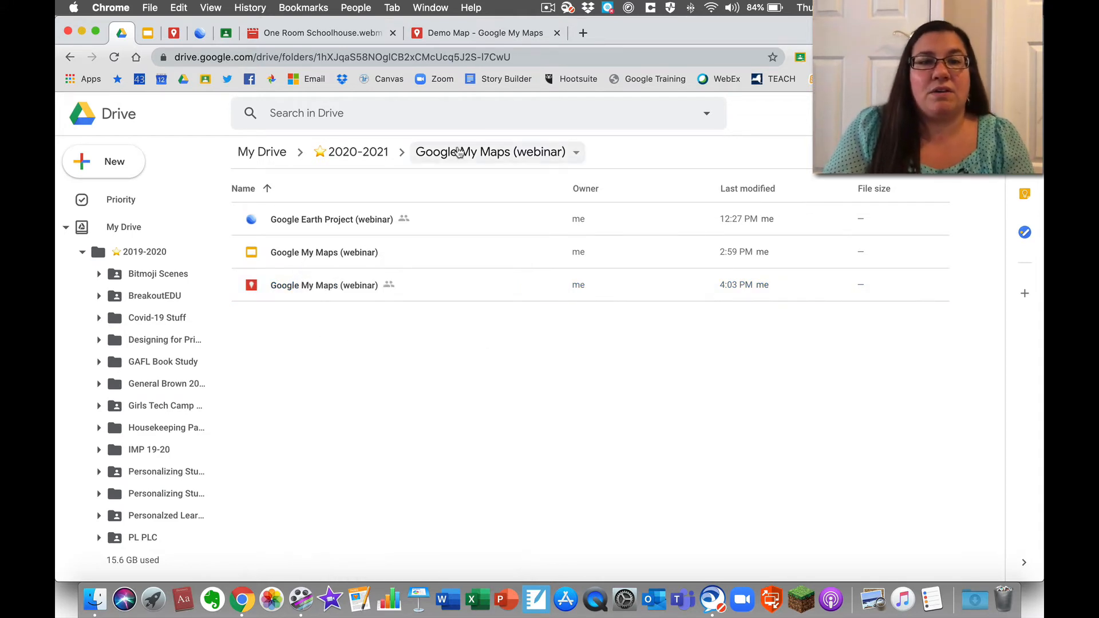
- Switch to MORIC Demo Class in Google Classroom and start a new assignment titled "Map Project"
left_click(226, 33)
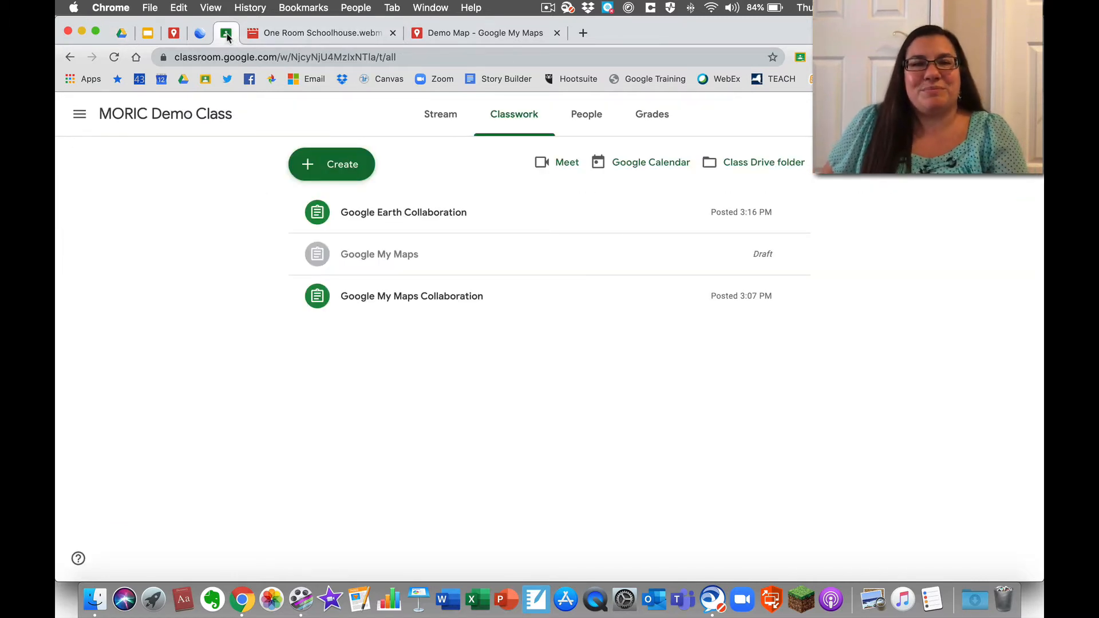
left_click(340, 167)
left_click(312, 202)
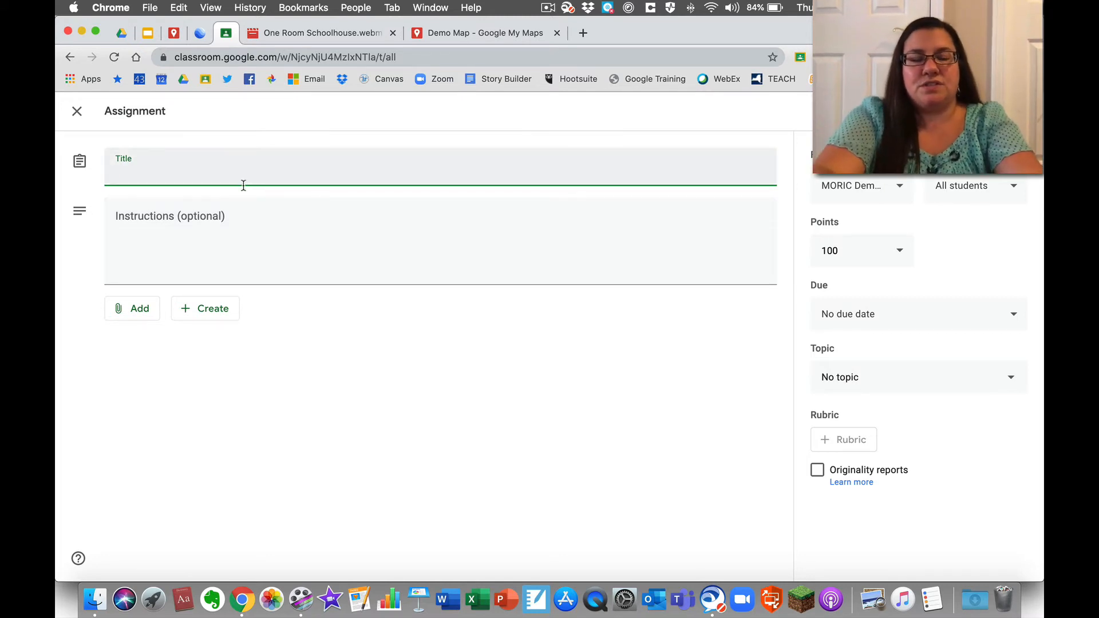
type("Map Proj")
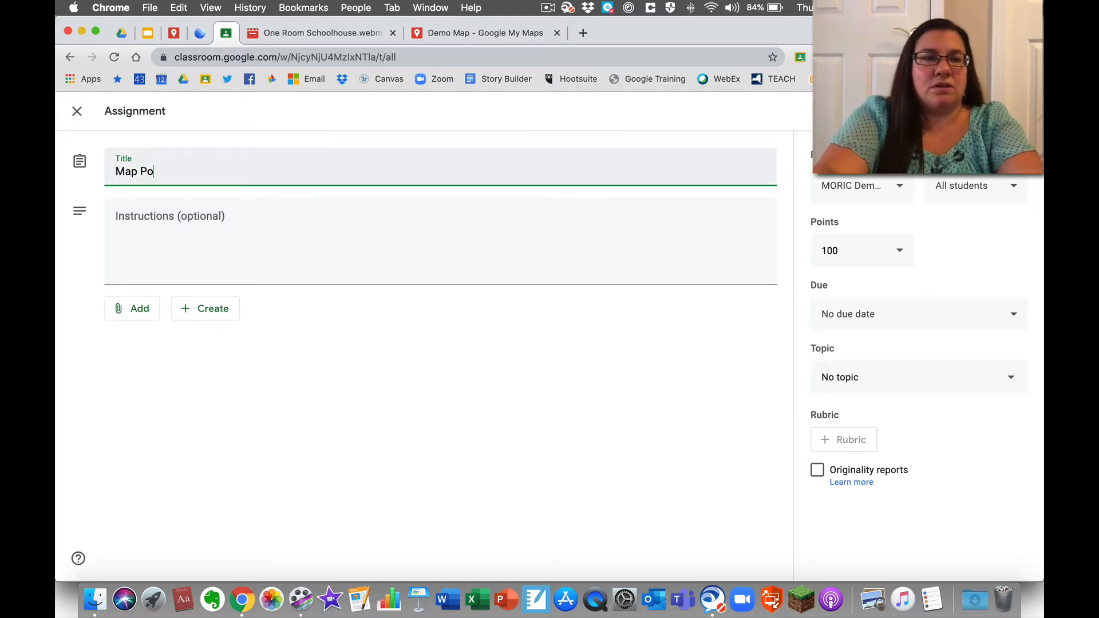
type("ect")
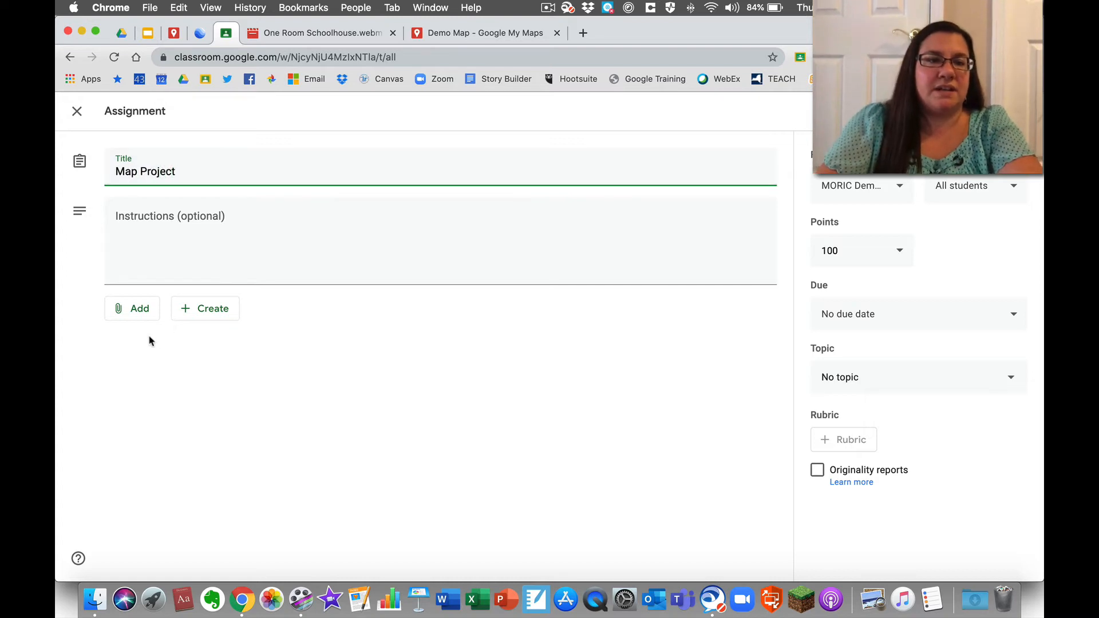
- Attach the Demo Map from Google Drive to the assignment and set its access to "Students can edit file"
left_click(138, 307)
left_click(149, 332)
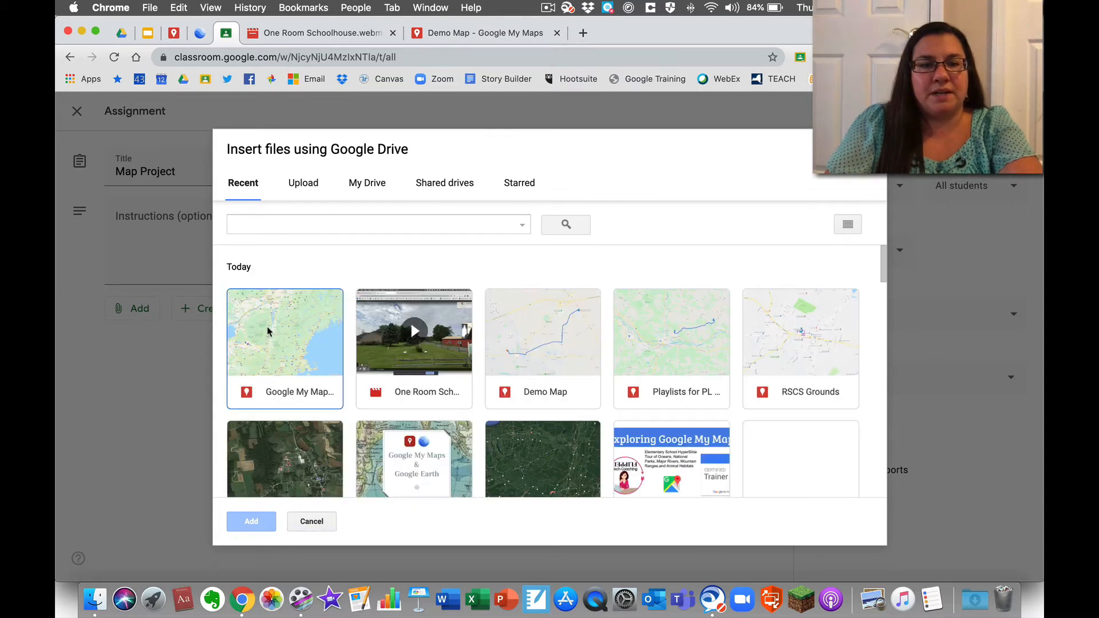
left_click(556, 323)
left_click(251, 521)
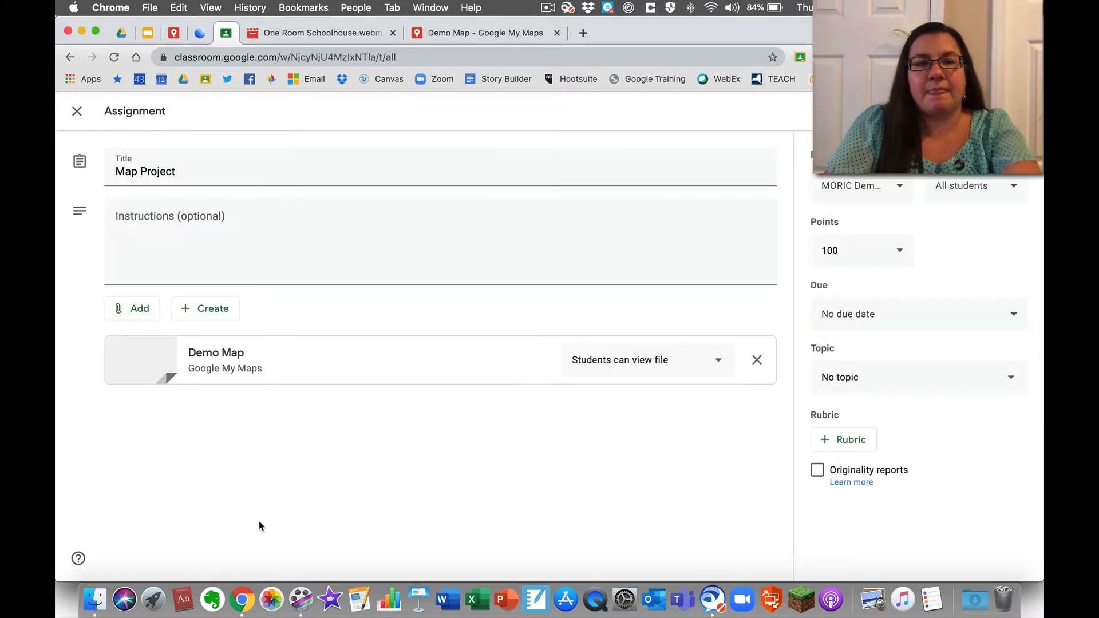
left_click(627, 358)
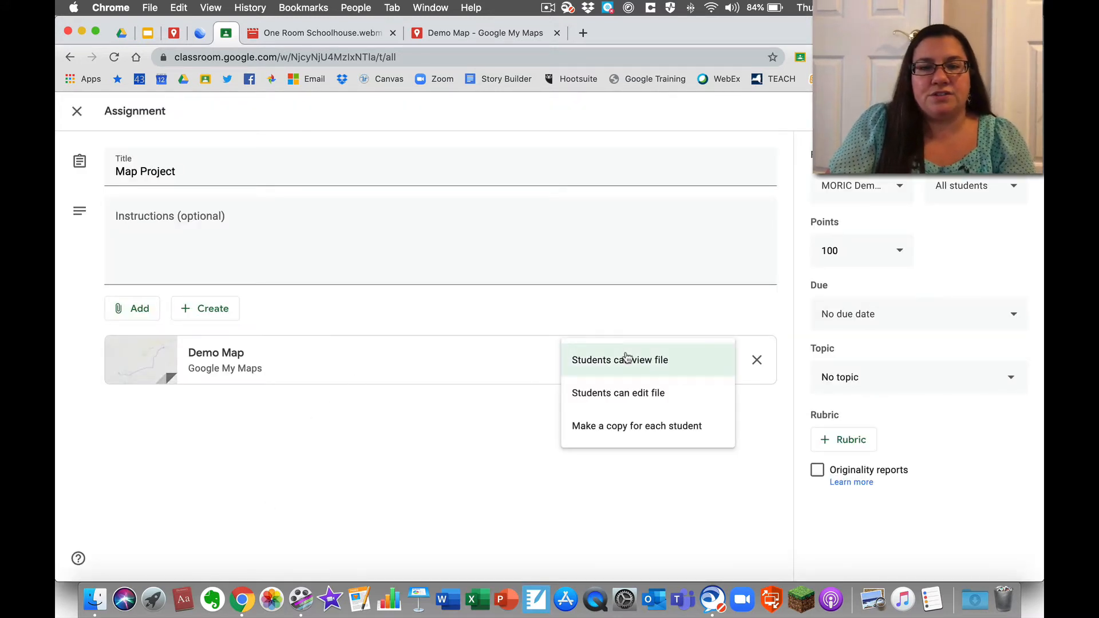
left_click(621, 405)
left_click(228, 232)
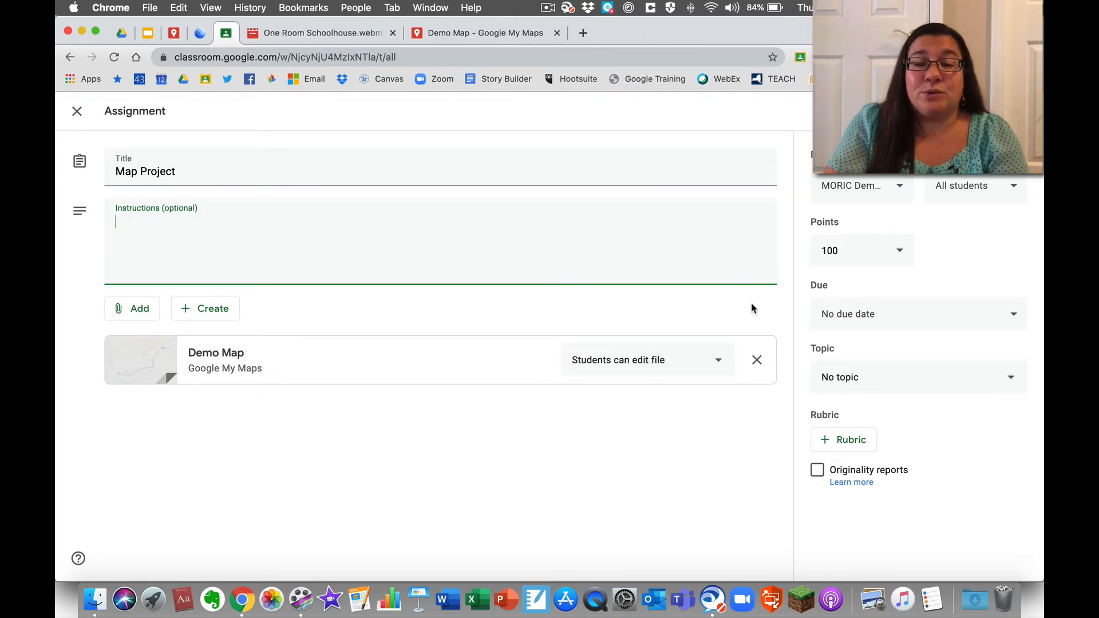
- Try setting the attached Demo Map to "Make a copy for each student", and remove the attachment
left_click(721, 363)
left_click(695, 394)
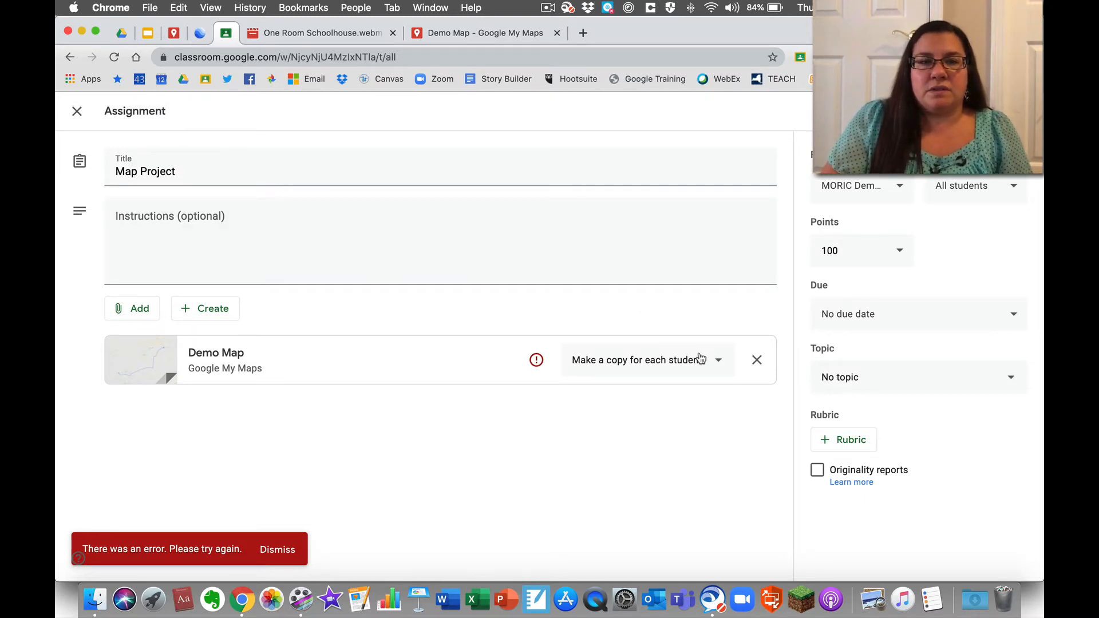
left_click(756, 359)
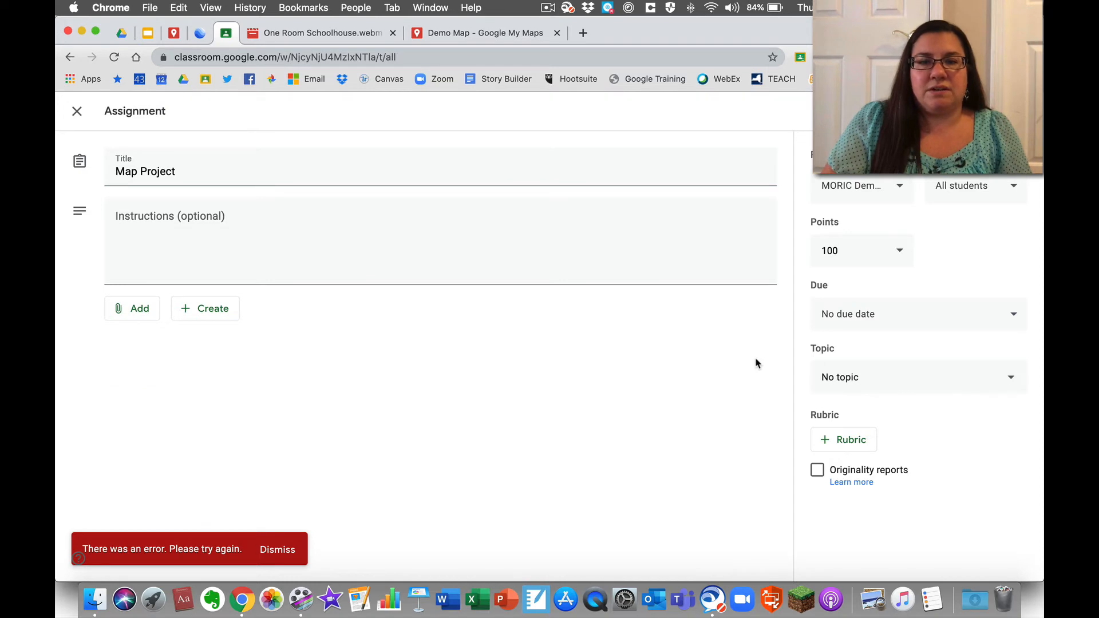
- Enter "attach your map and submit" as the instructions of the Map Project assignment
left_click(208, 233)
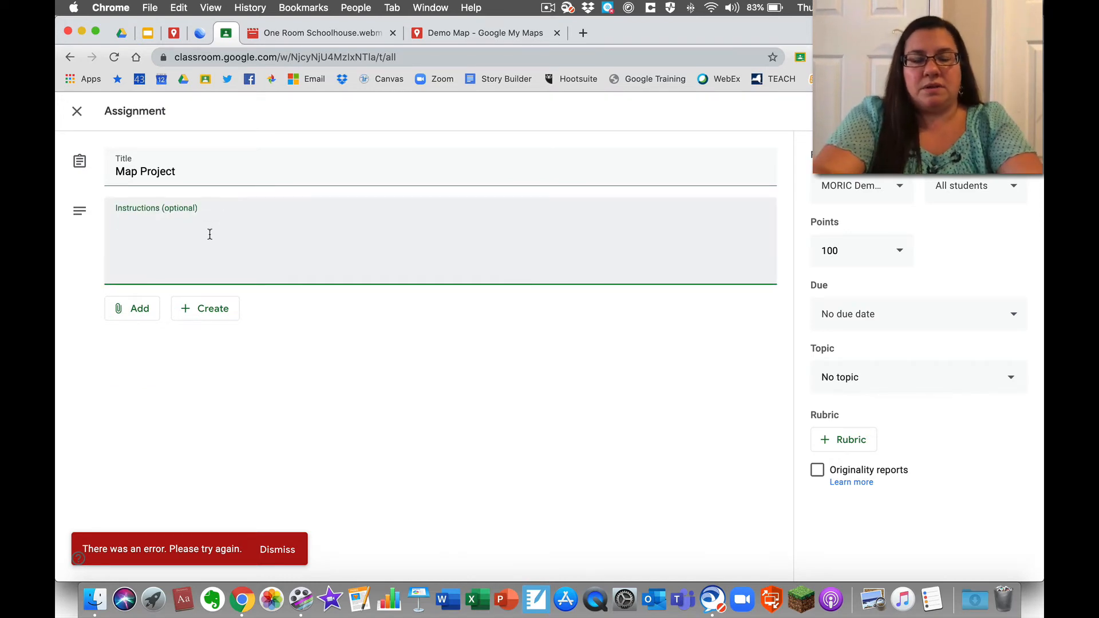
type("attach your ")
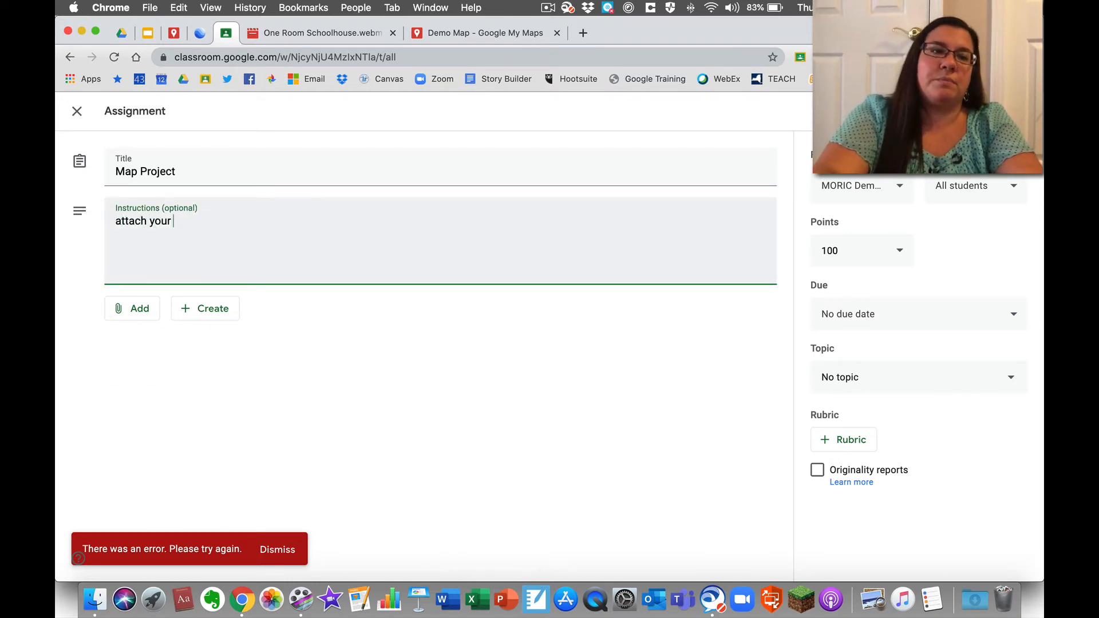
type("map and submit")
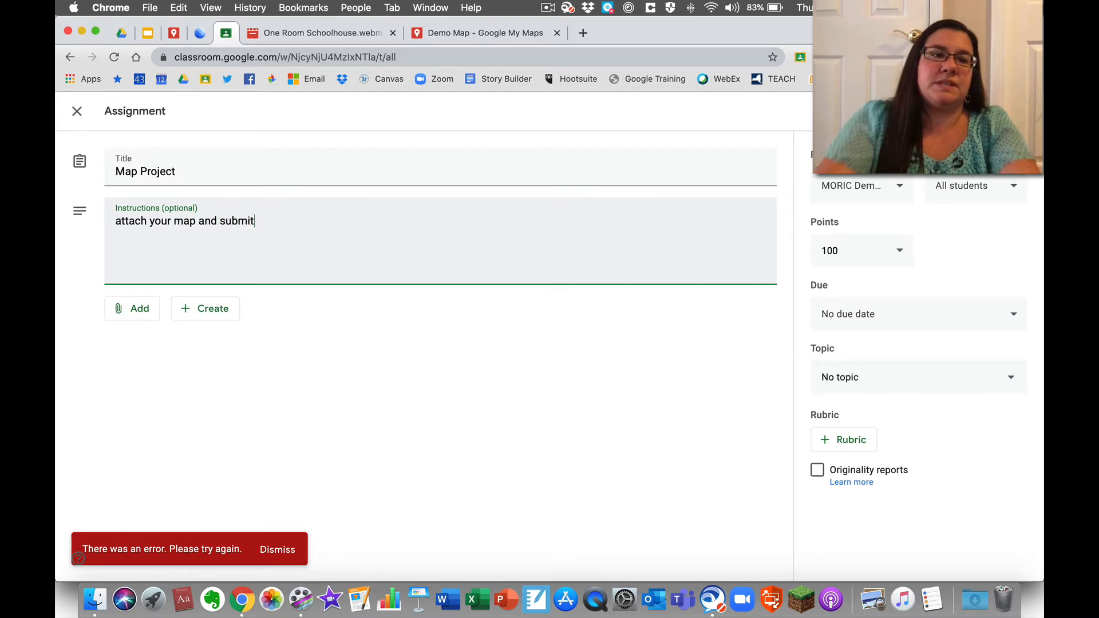
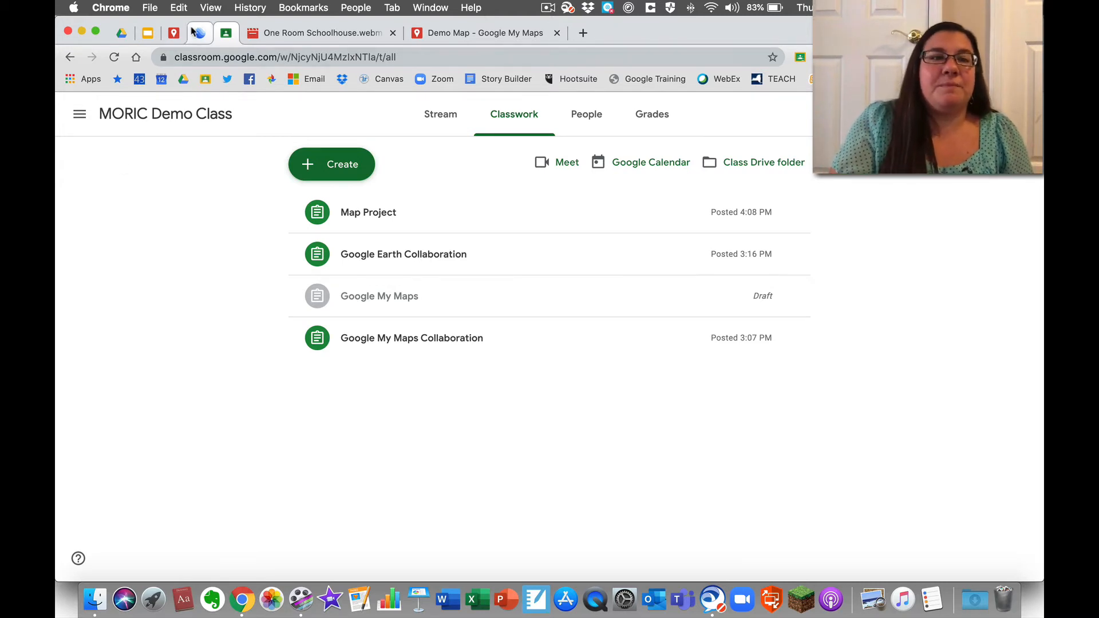
- Switch to Google Drive and open Google Earth from the list of Google apps
left_click(121, 33)
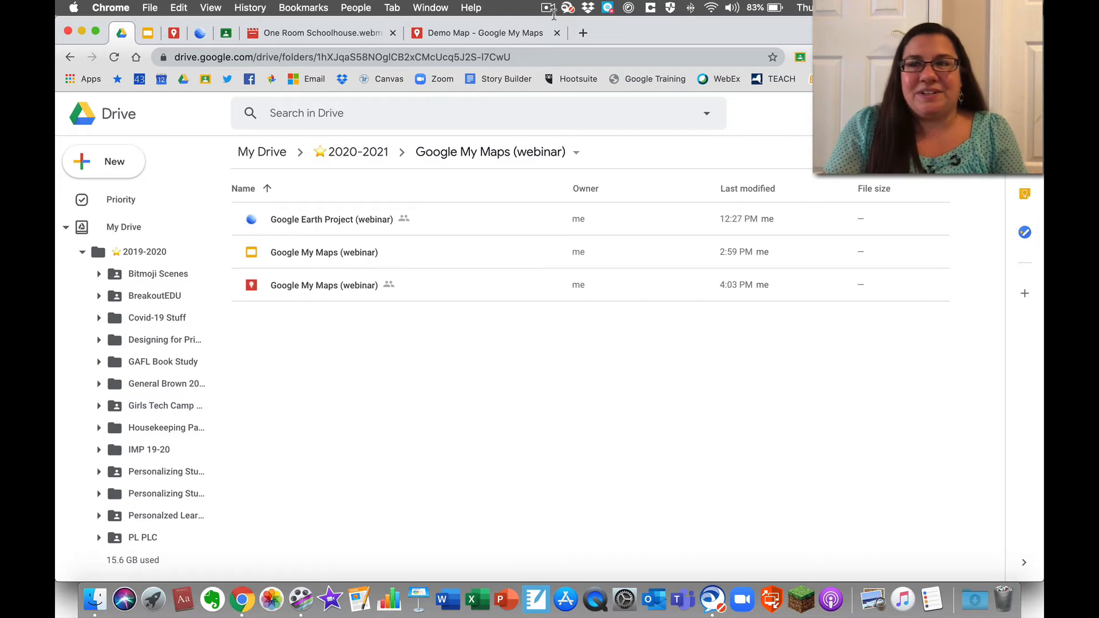
left_click(999, 113)
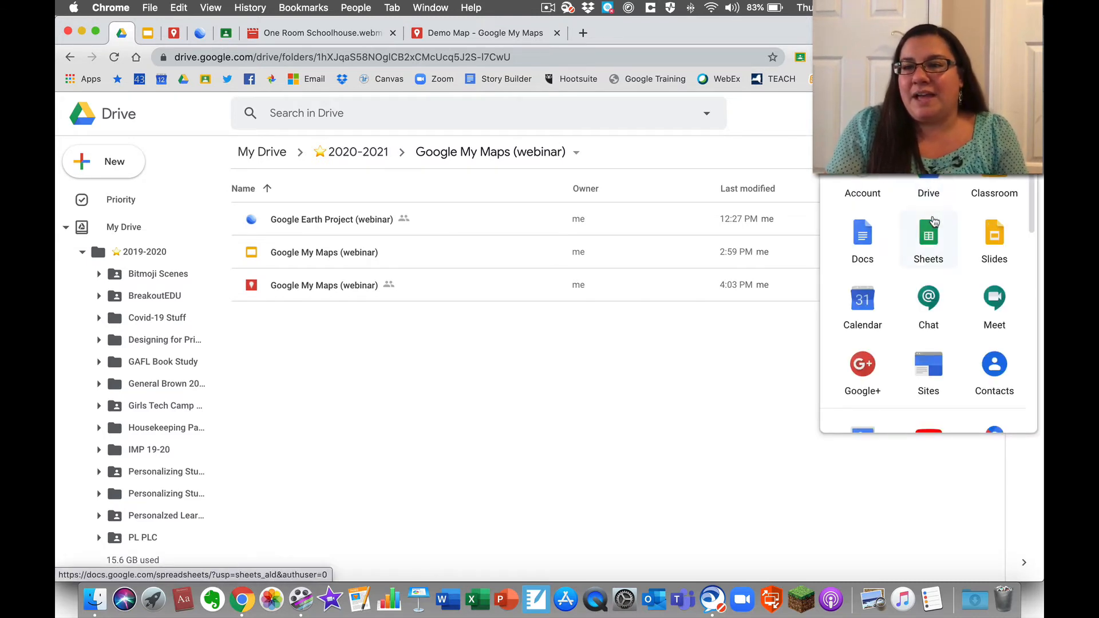
scroll(934, 222, "down", 5)
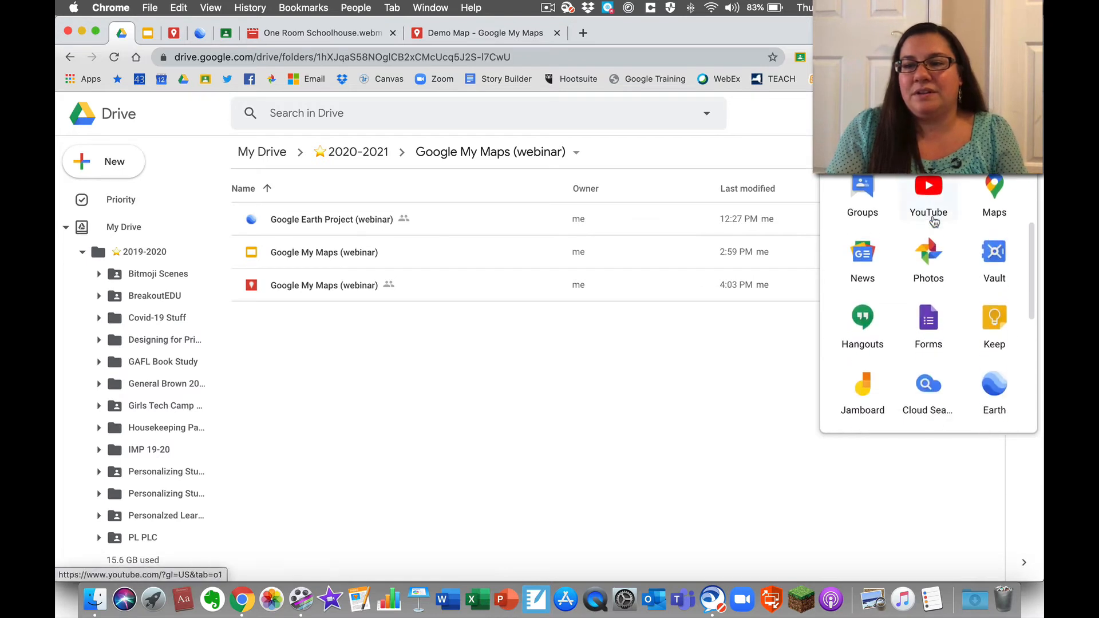
scroll(933, 217, "down", 2)
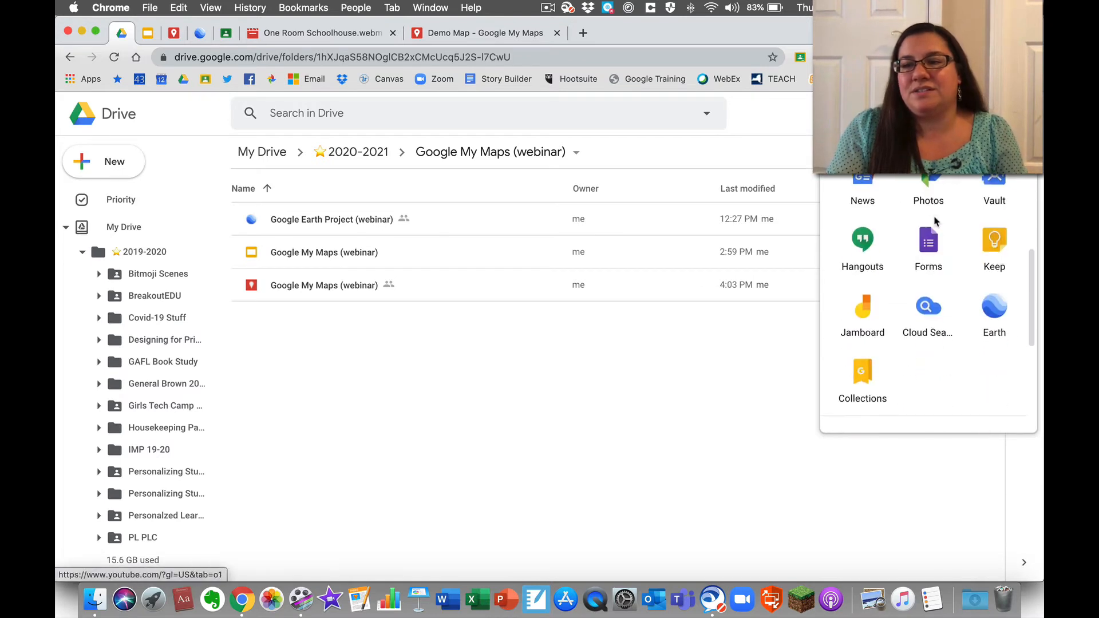
left_click(995, 309)
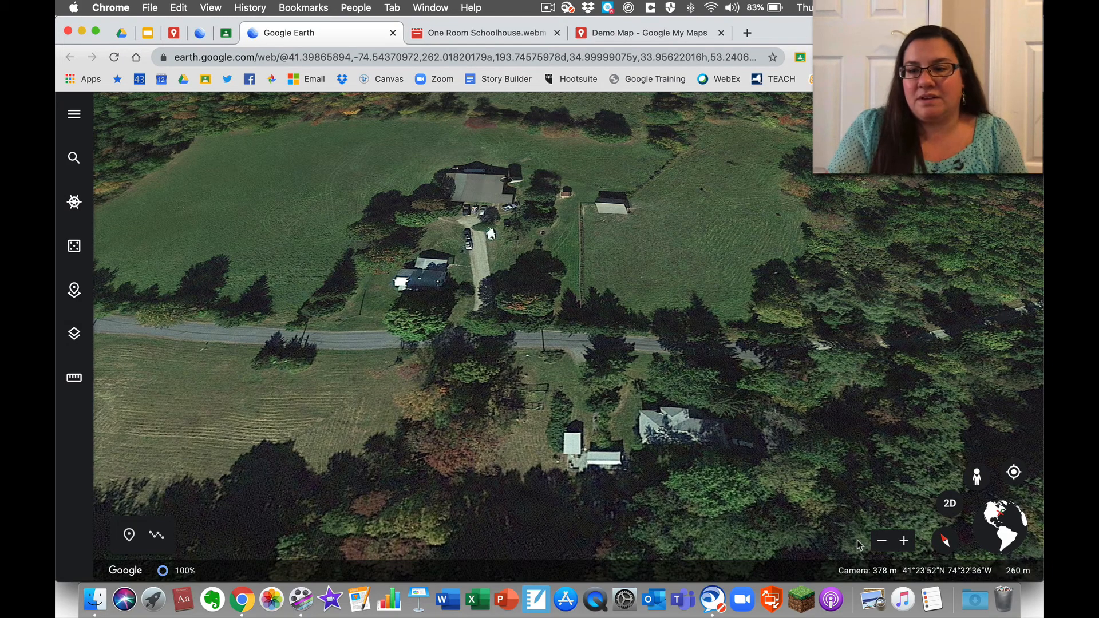
- Fly to Westmoreland, NY, USA in Google Earth using the recent searches
left_click(882, 541)
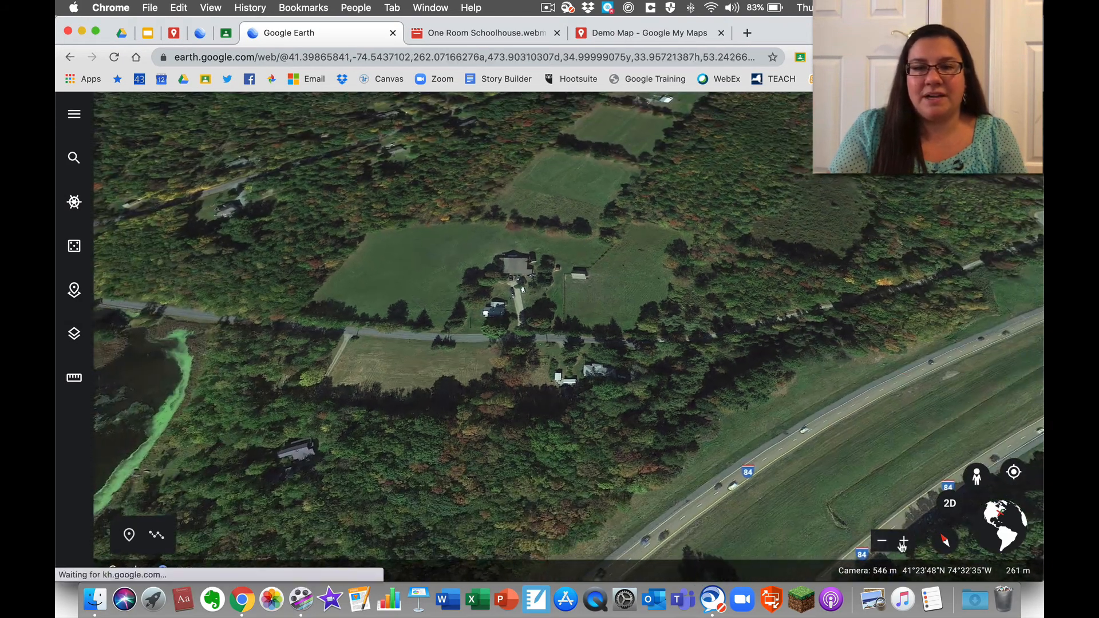
left_click(890, 544)
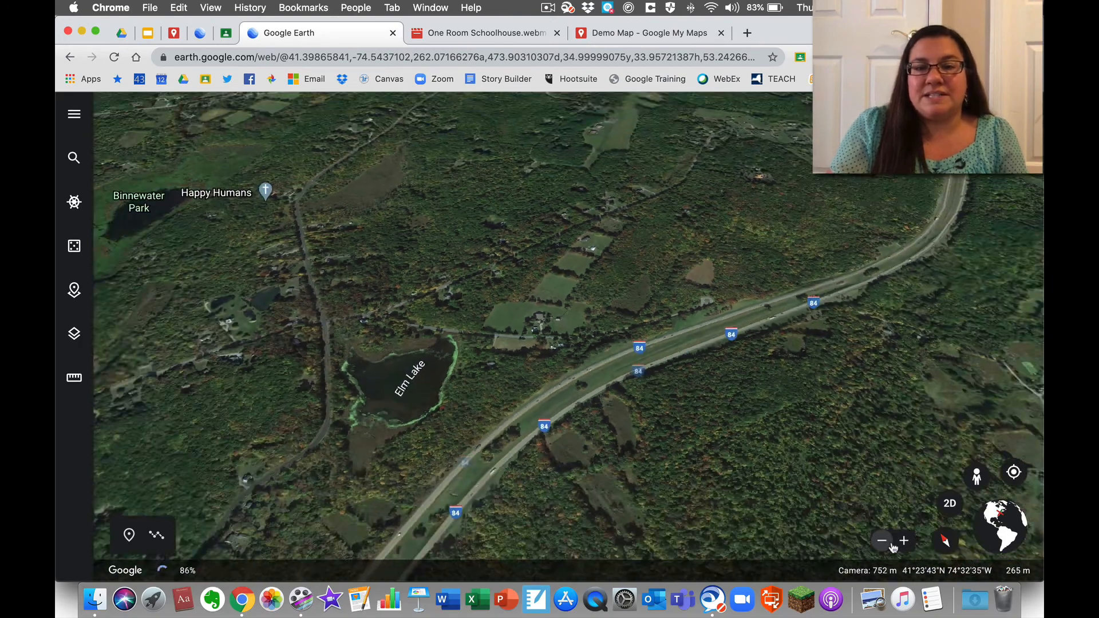
left_click(892, 546)
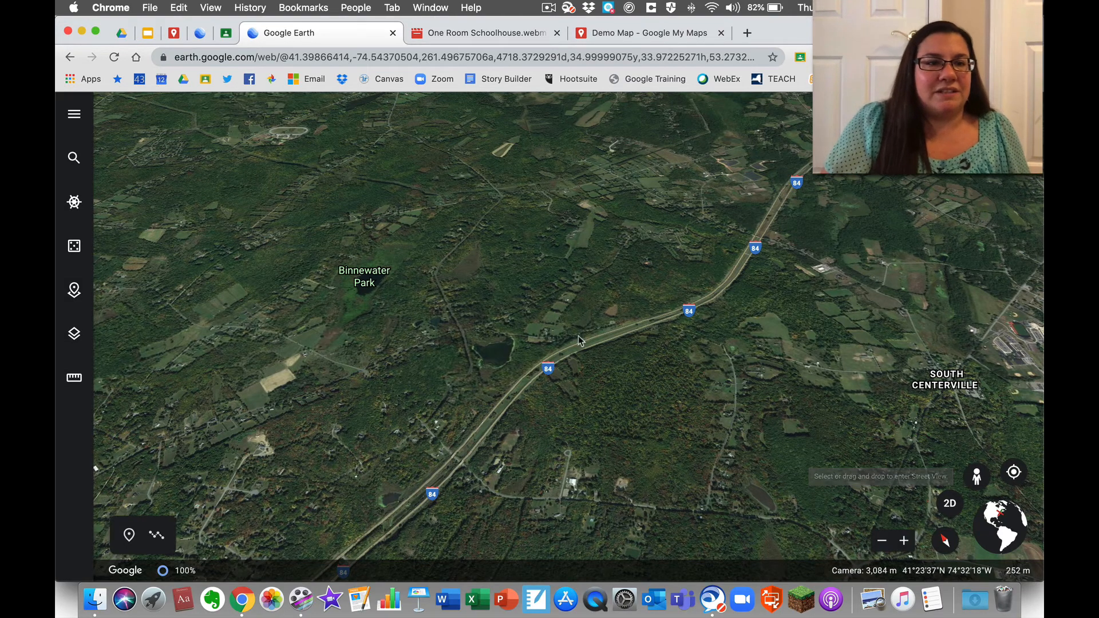
left_click(75, 161)
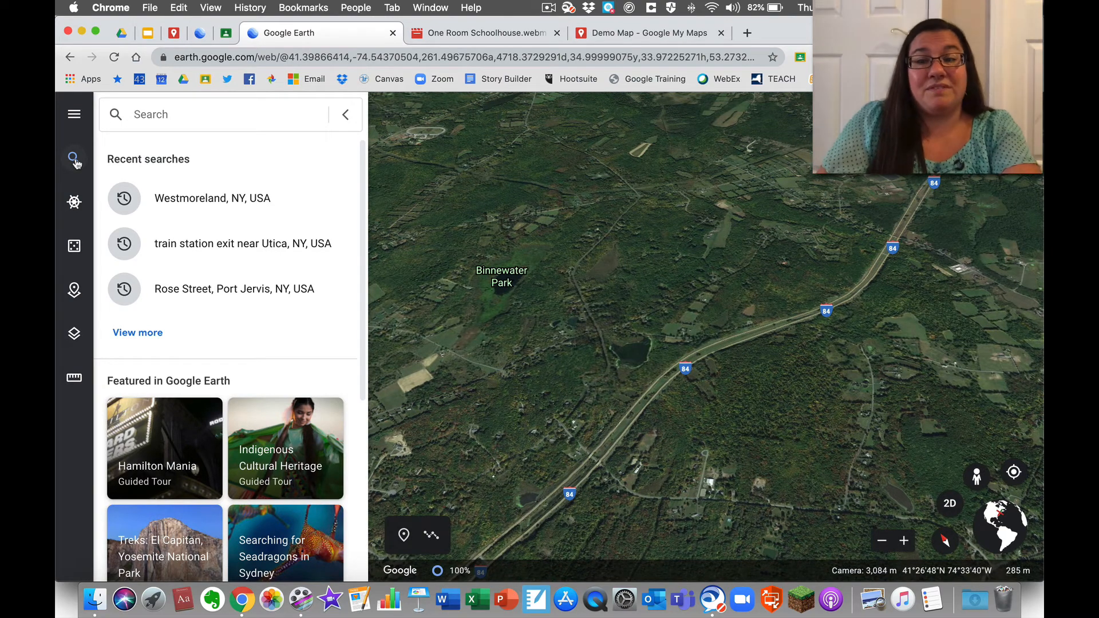
left_click(186, 196)
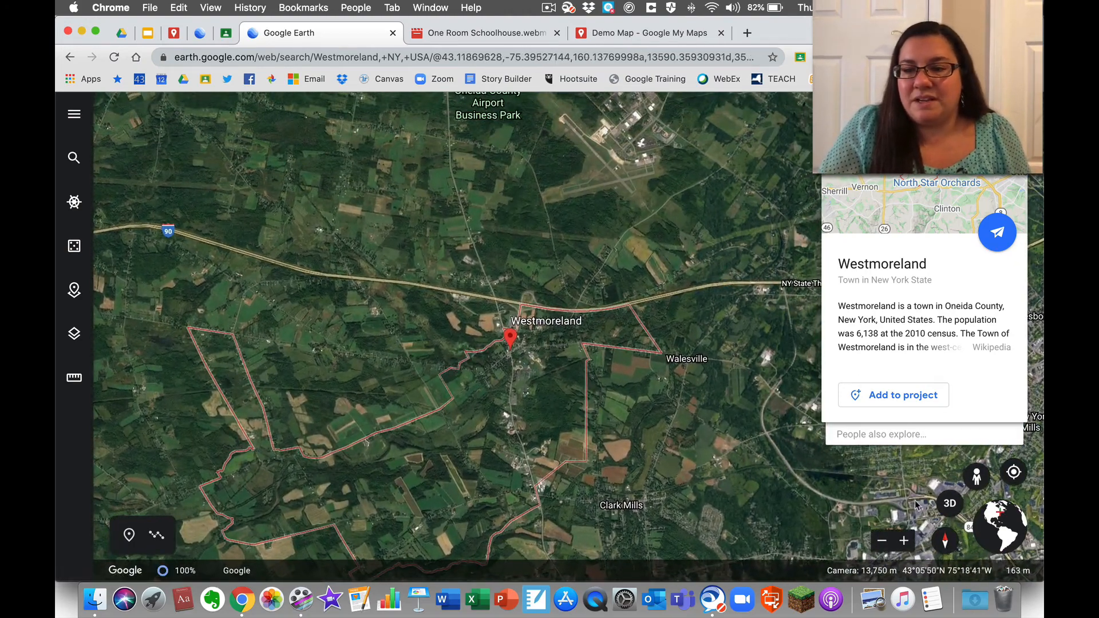
- Zoom in on the centre of Westmoreland to preview its Street View roads near the Town Offices, and view the map style options
left_click(904, 541)
left_click(903, 541)
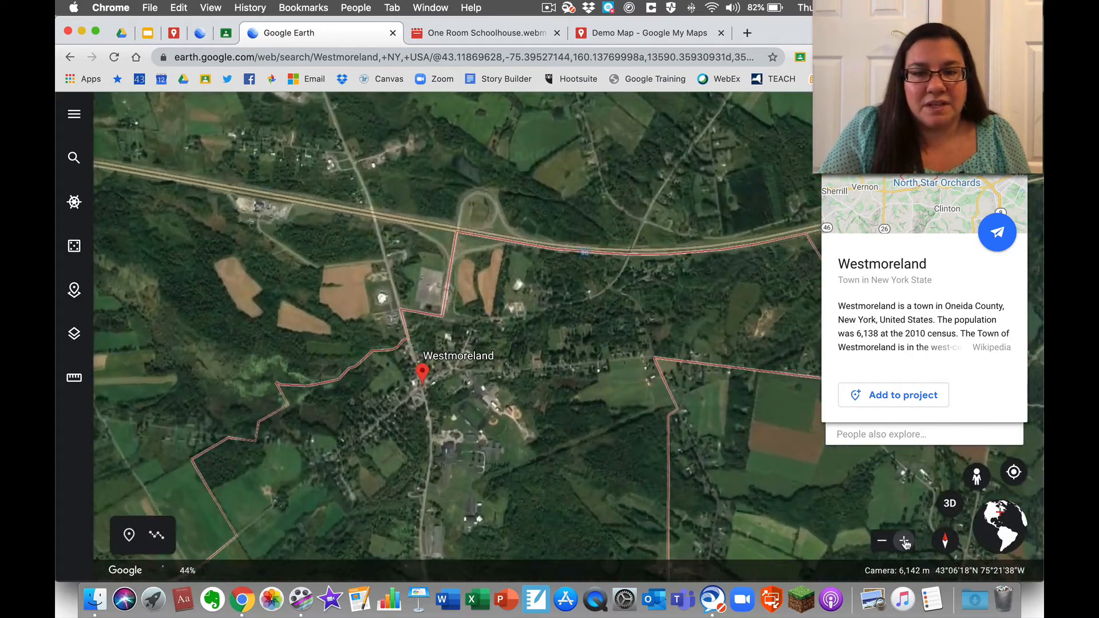
left_click(904, 541)
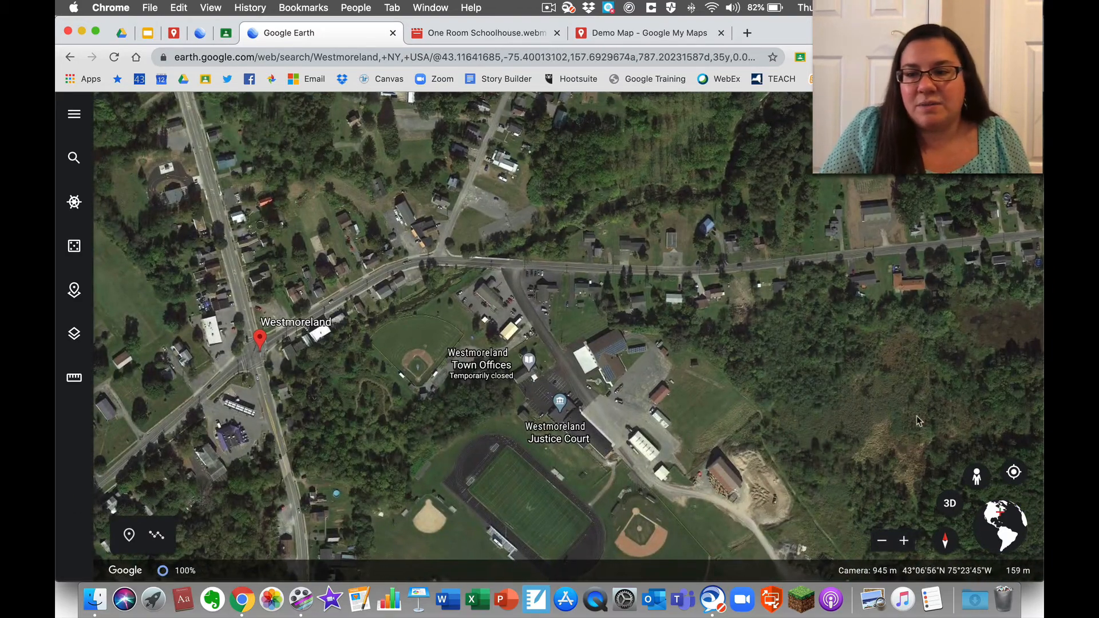
left_click_drag(976, 476, 566, 330)
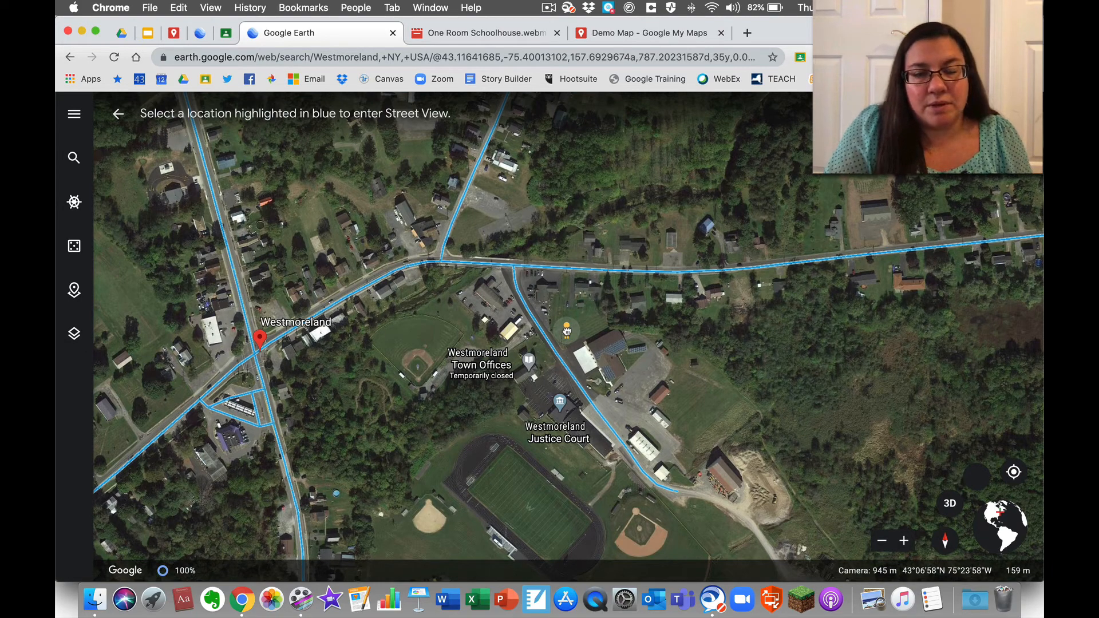
left_click_drag(566, 331, 972, 511)
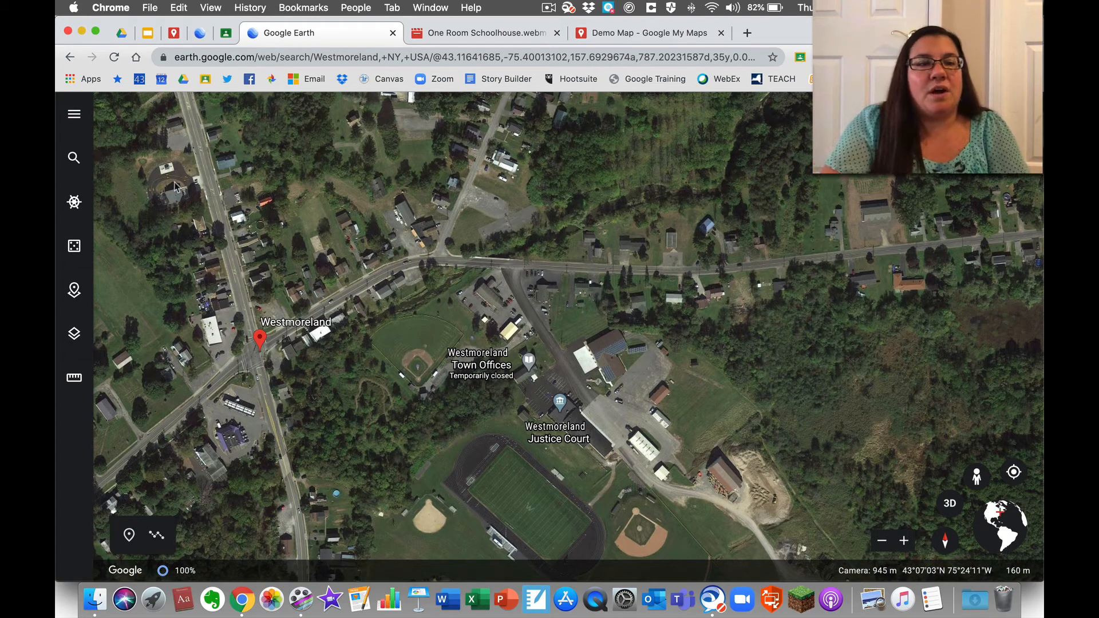
left_click(74, 334)
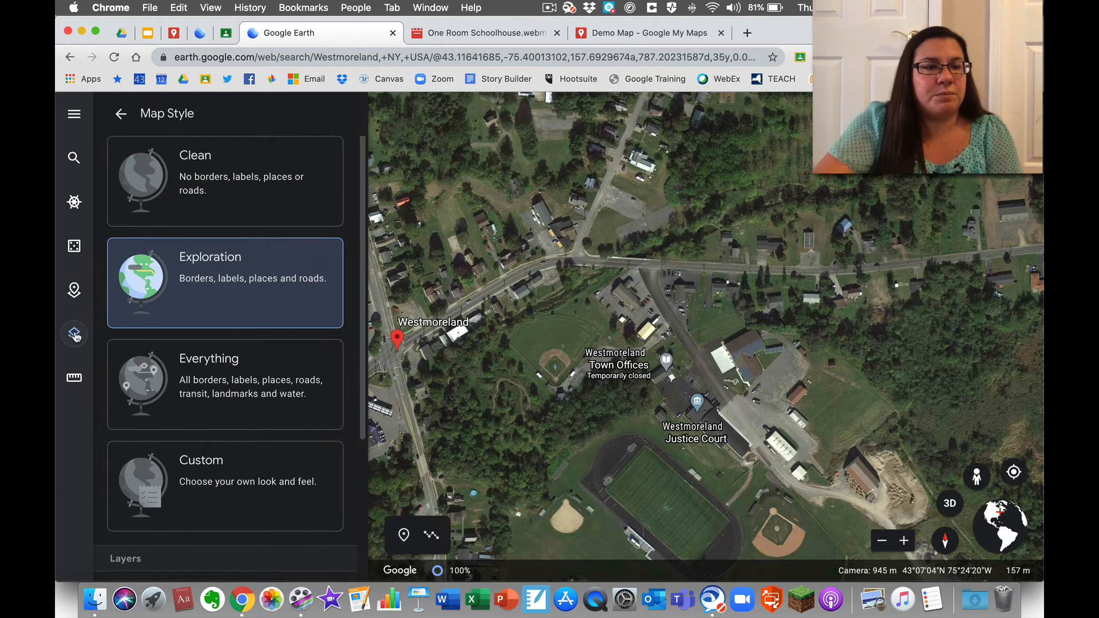
- Create a new Google Earth project stored in Google Drive
left_click(74, 291)
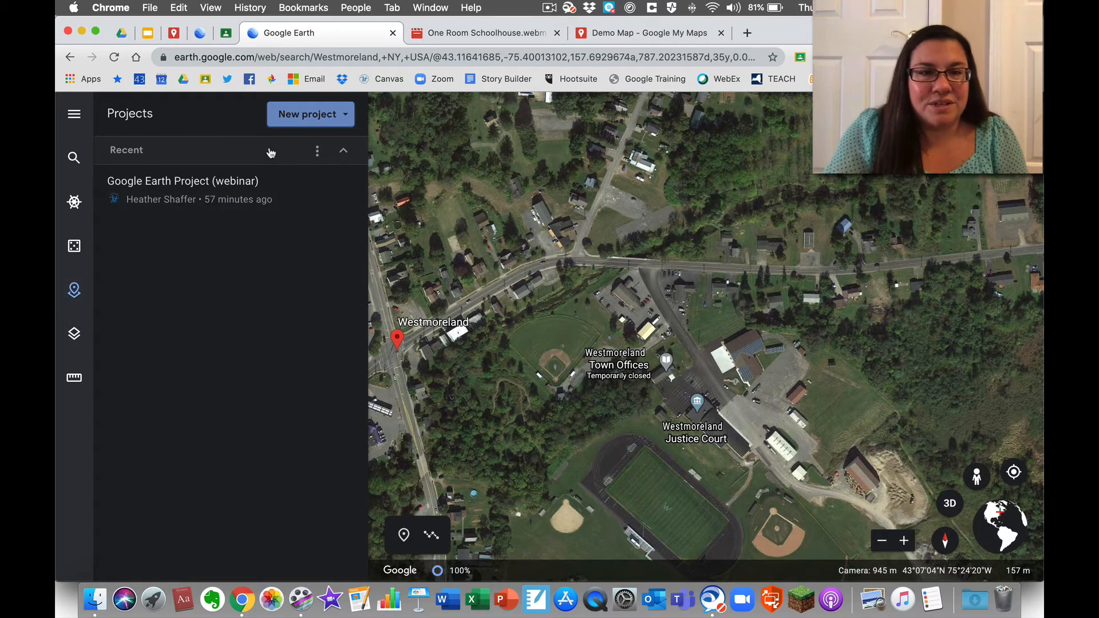
left_click(309, 115)
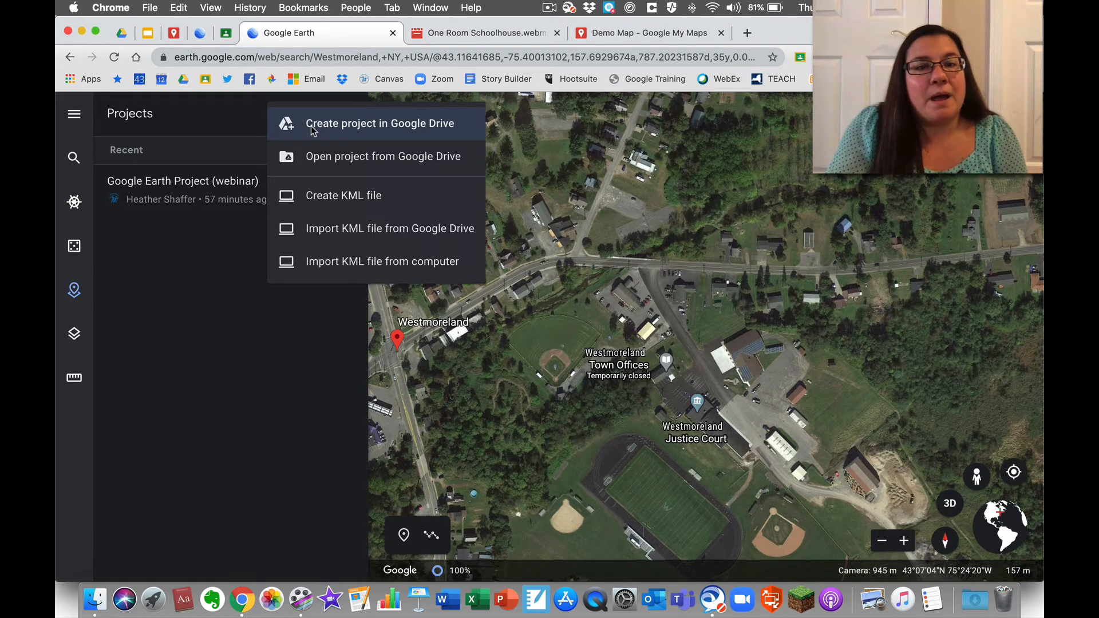
left_click(312, 129)
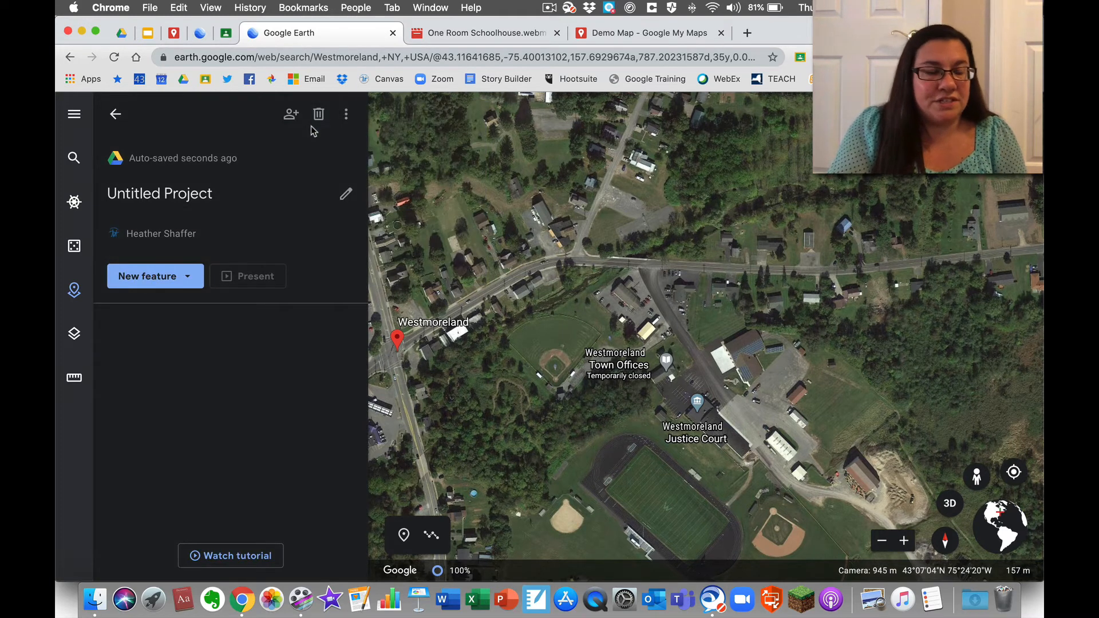
- Title the project "Demo Google Earth Project" and enter "demo" as its description
left_click(187, 189)
type("Dm")
key("BackSpace")
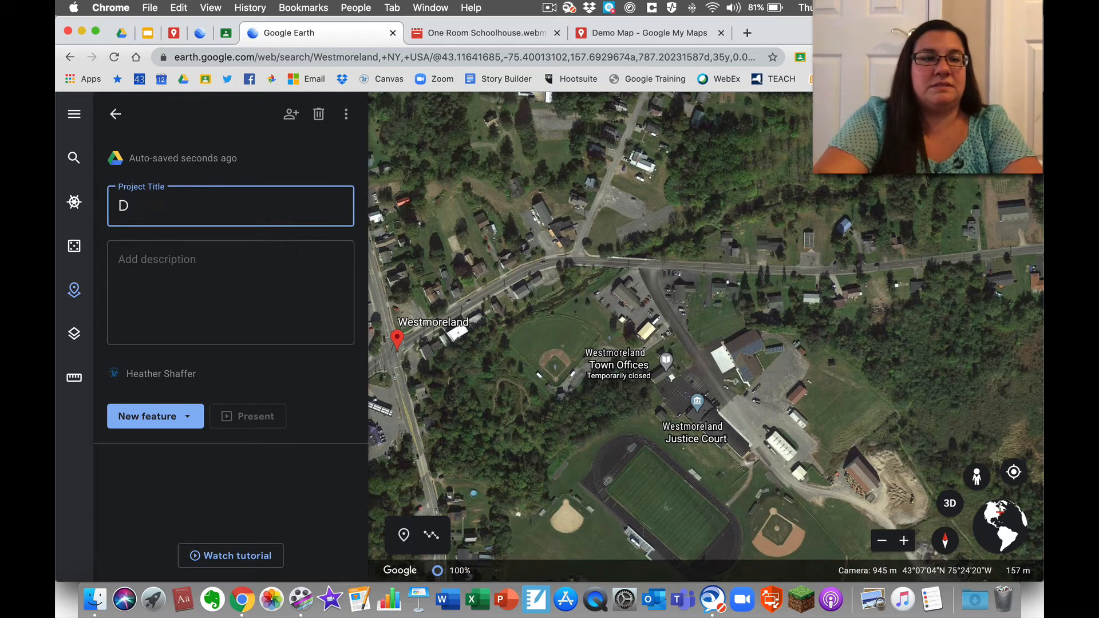
type("emo Google E")
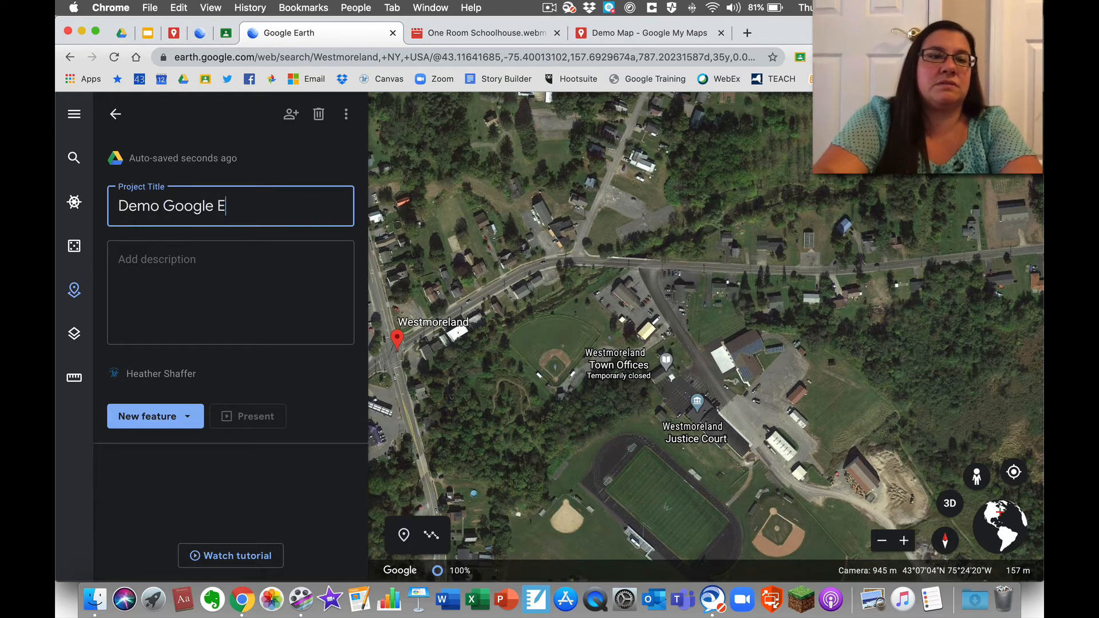
type("arth Proj")
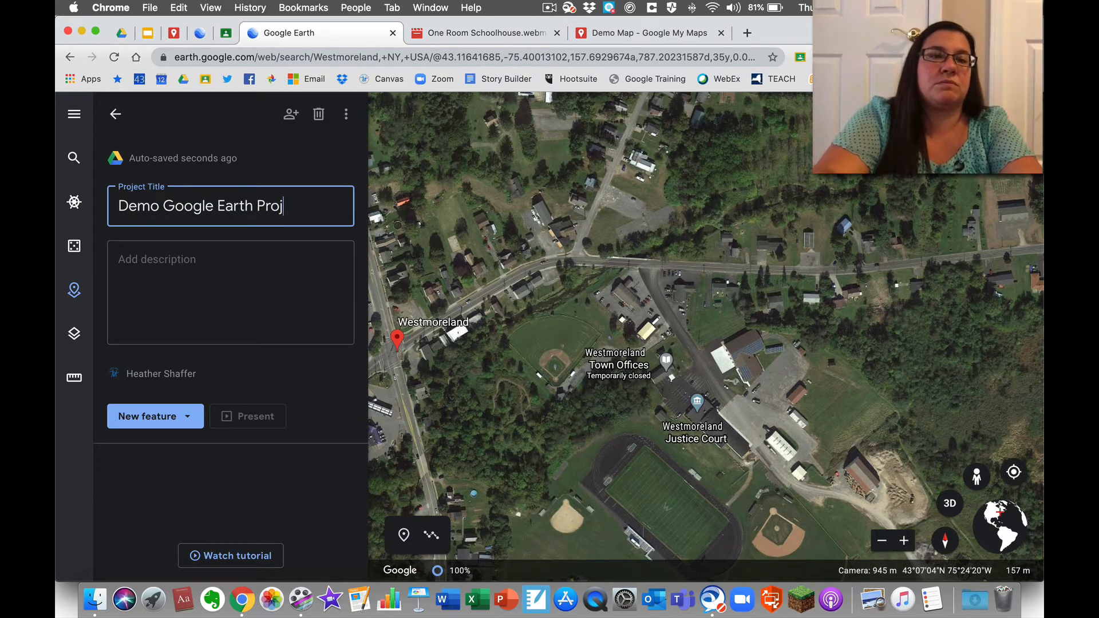
type("ect")
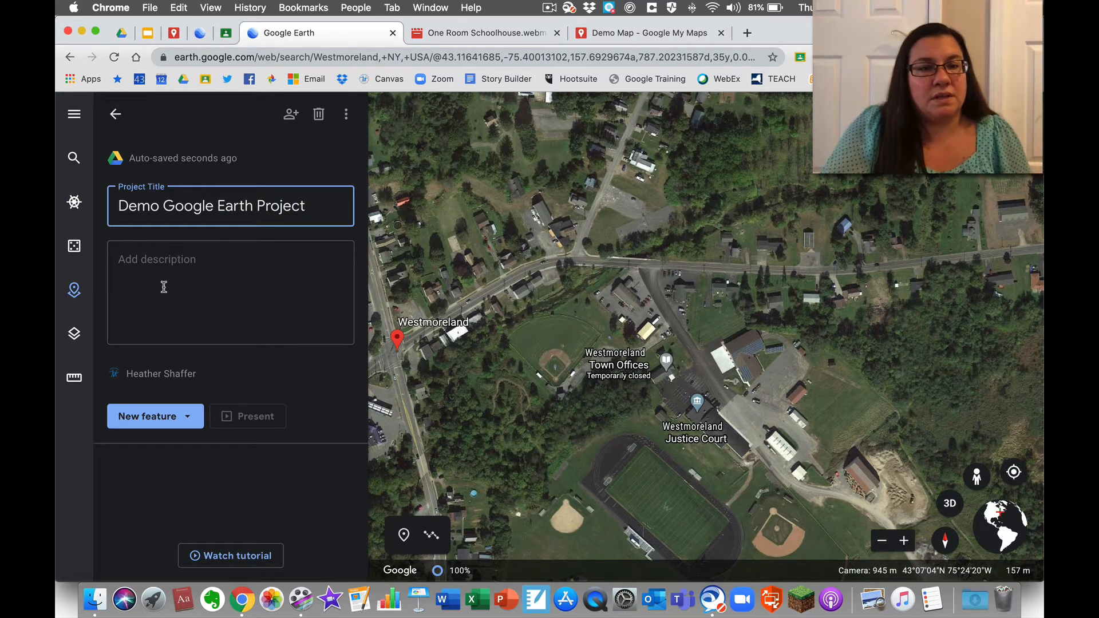
left_click(163, 287)
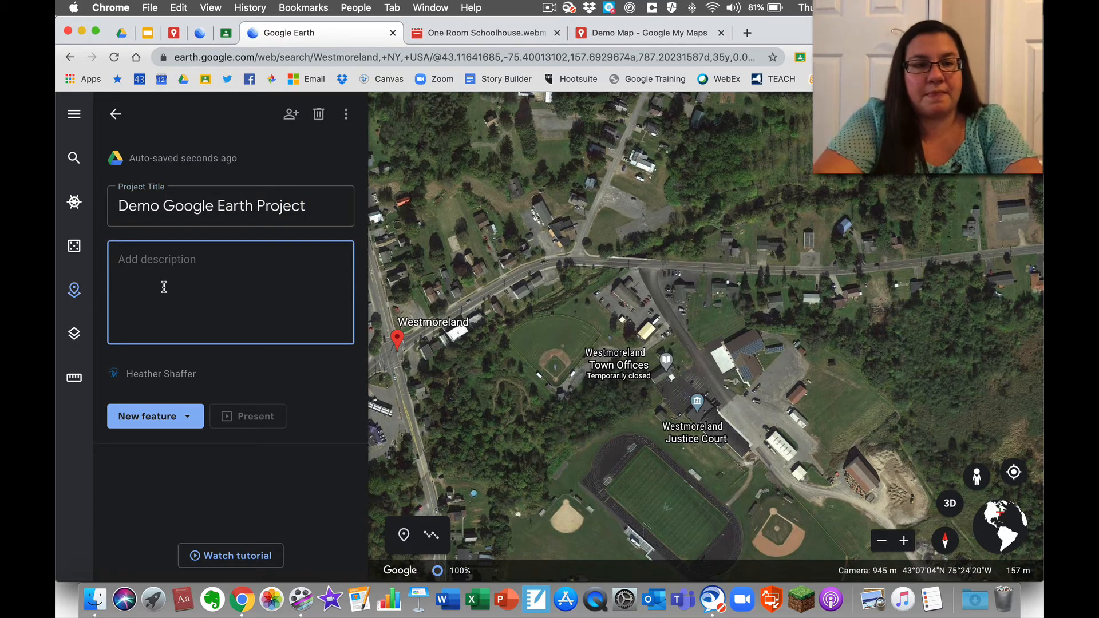
type("demo")
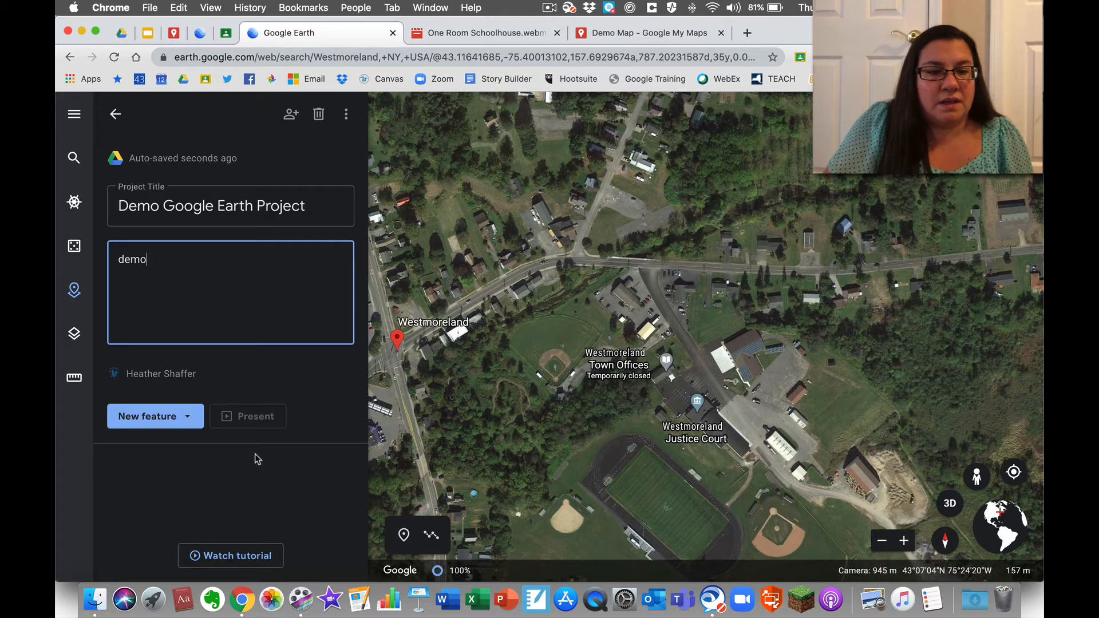
- Add a placemark beside the Westmoreland Town Offices titled "One Room Schoolhouse" and save it to the Demo Google Earth Project
left_click(190, 418)
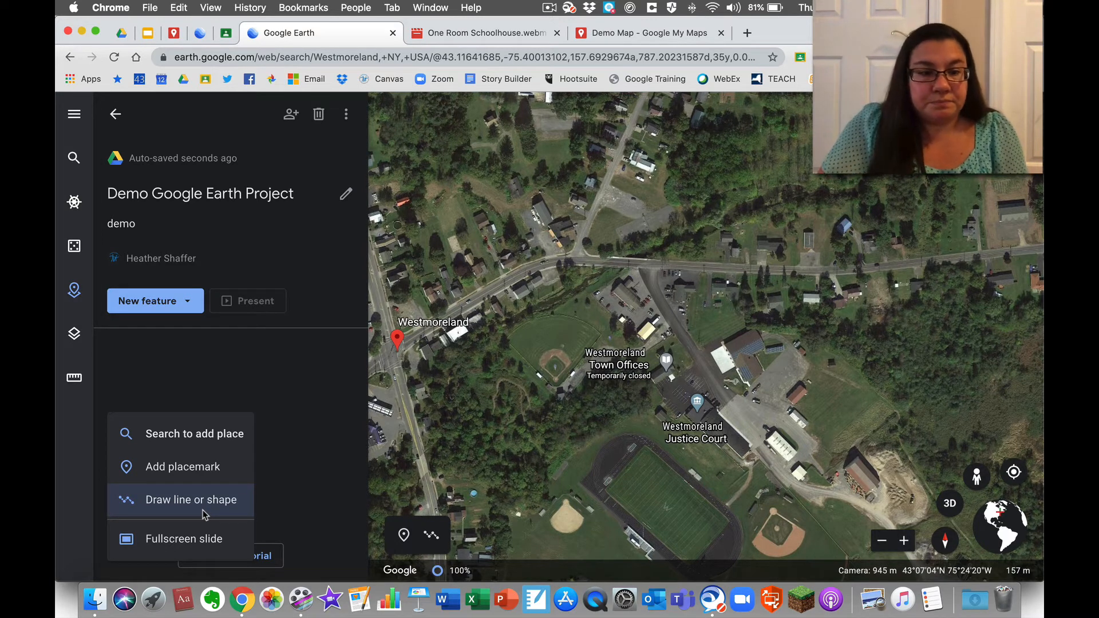
left_click(189, 466)
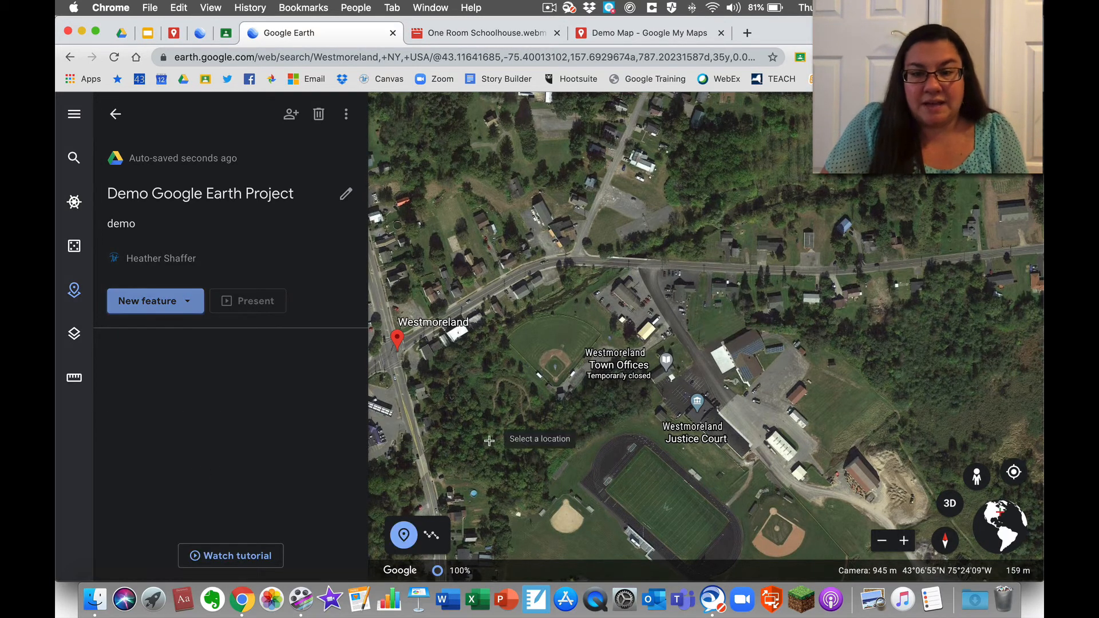
left_click(660, 350)
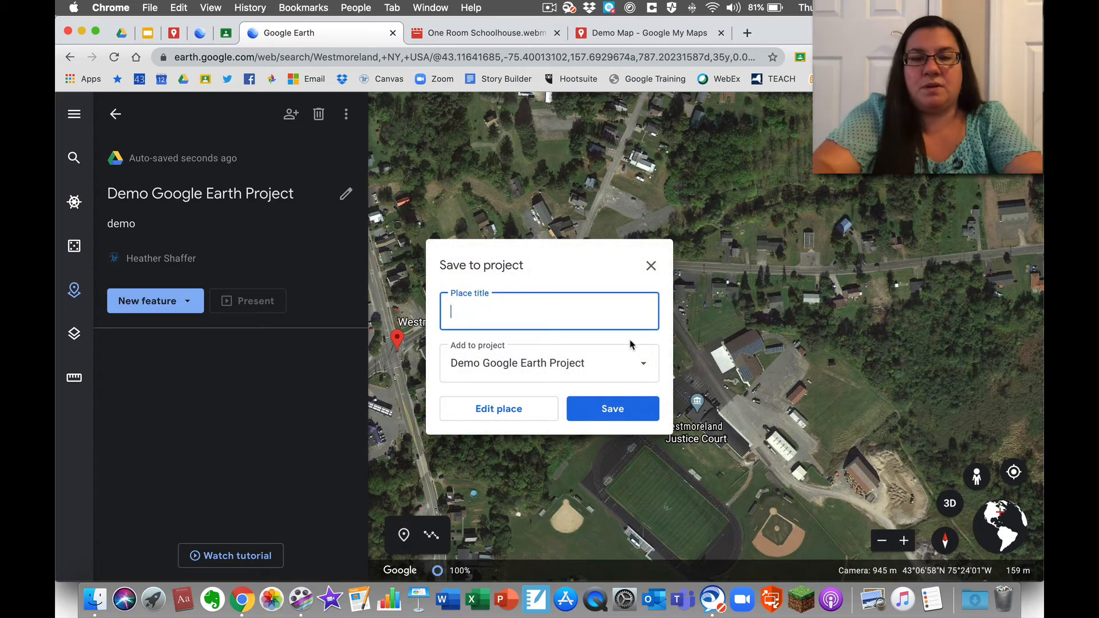
type("One Room S ho")
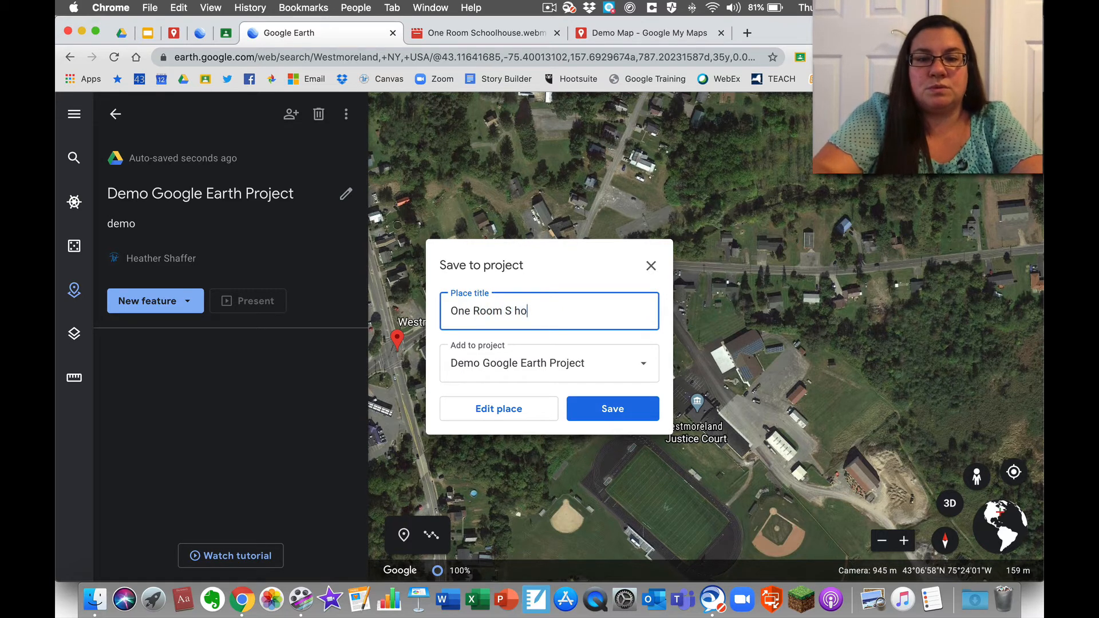
key("BackSpace")
key("BackSpace")
key("BackSpace")
type("chool")
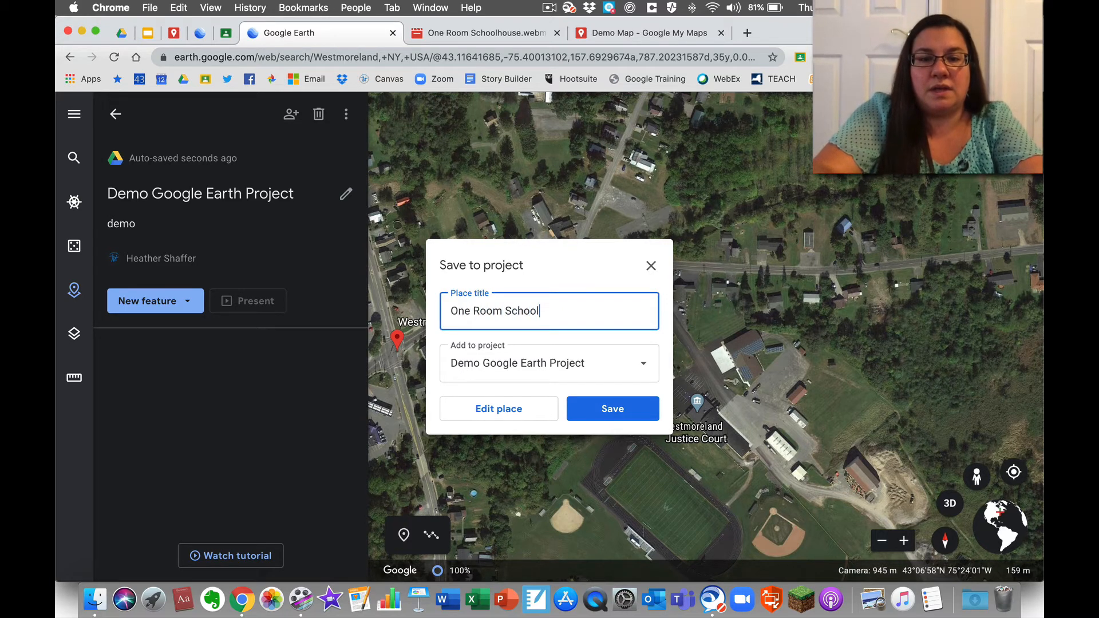
type("house")
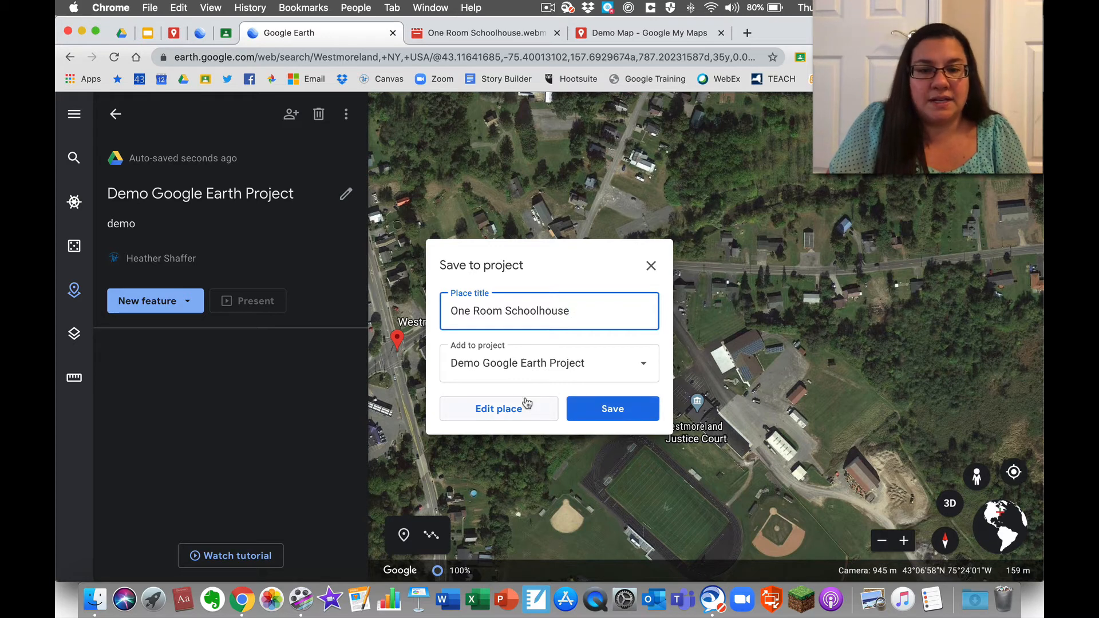
left_click(585, 407)
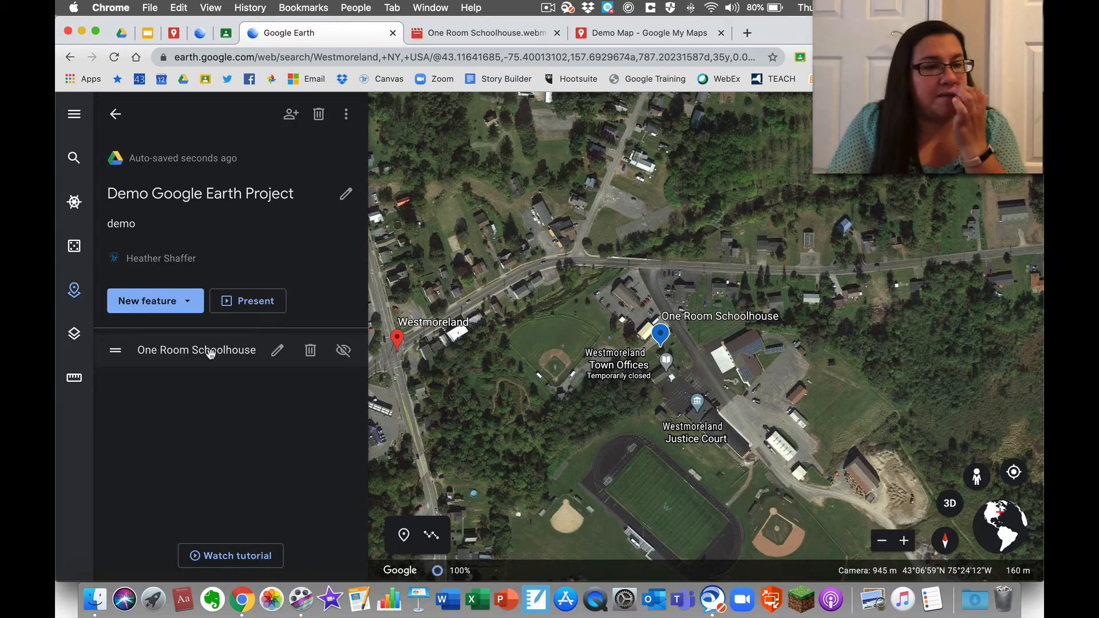
- Open the One Room Schoolhouse placemark for editing and check the sources for adding an image, including Google Drive
left_click(277, 350)
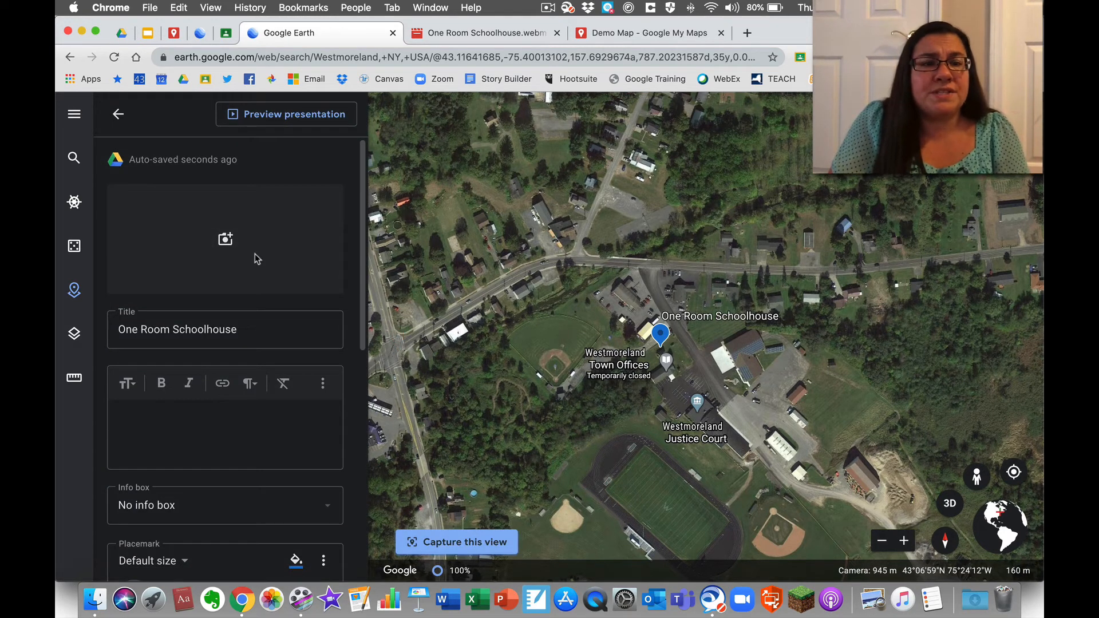
left_click(226, 240)
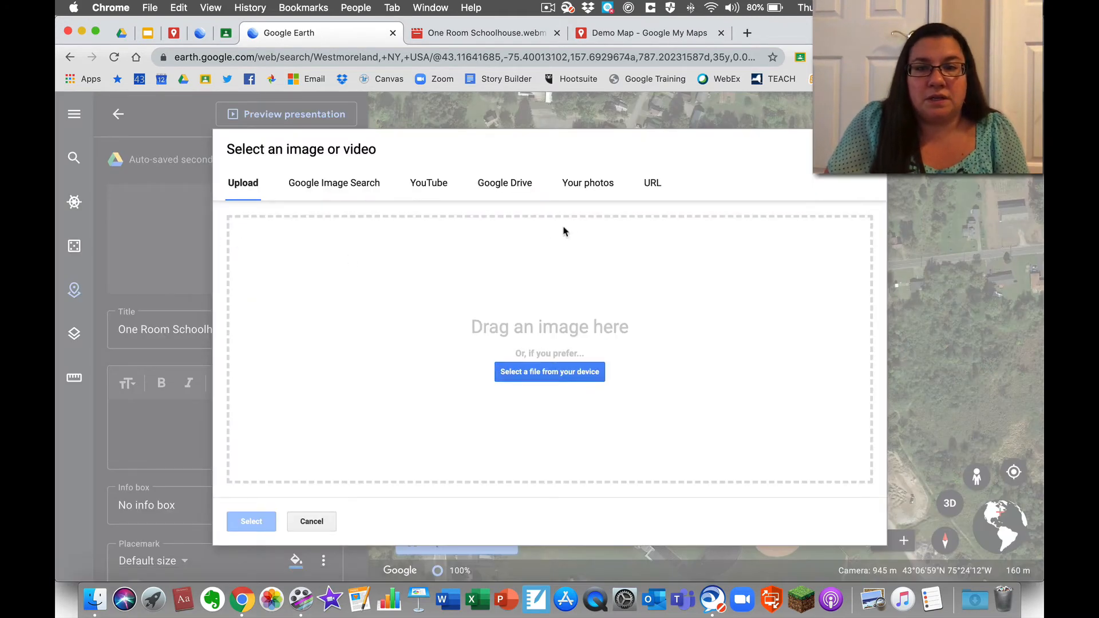
left_click(589, 188)
left_click(521, 183)
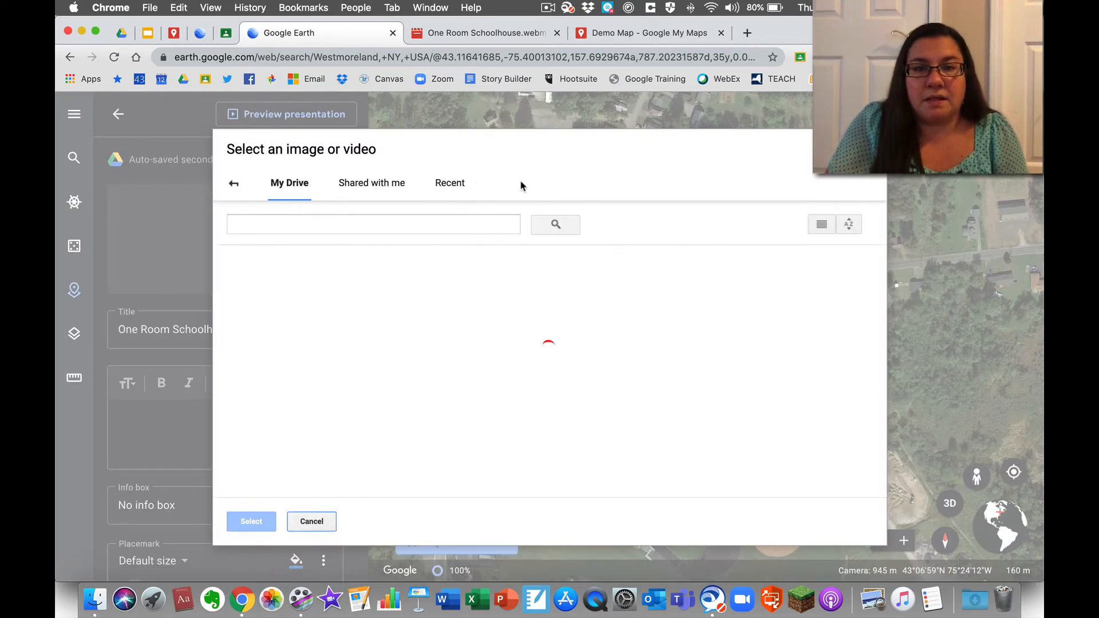
left_click(240, 186)
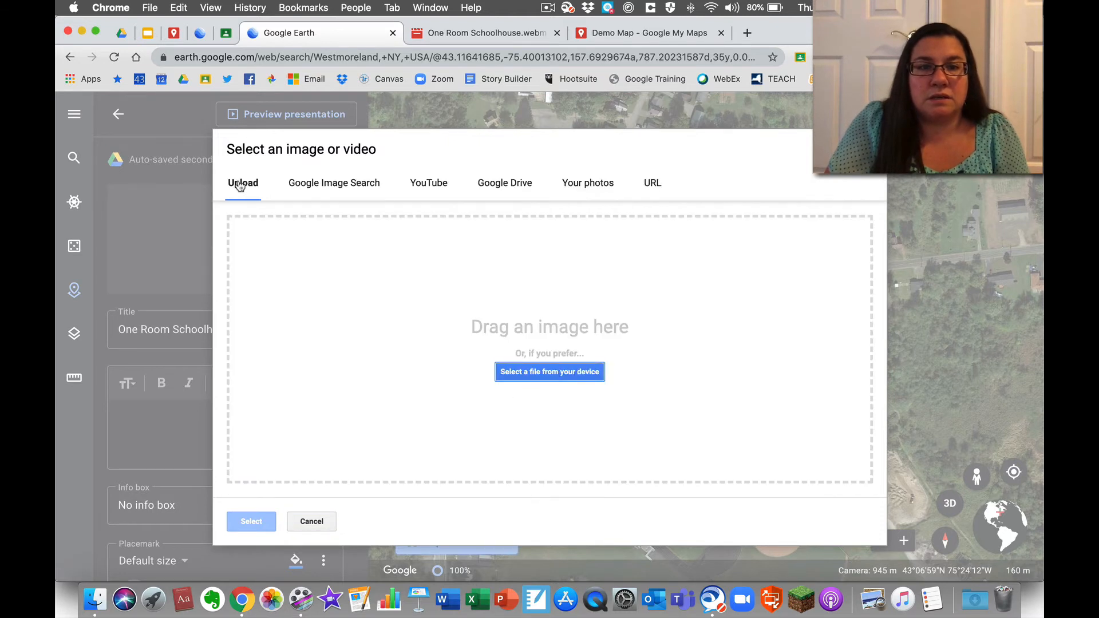
- Search Google Images for "westmoreland one room schoolhouse" and add the first picture, the crowd beside the schoolhouse sign, to the placemark
left_click(318, 190)
left_click(353, 225)
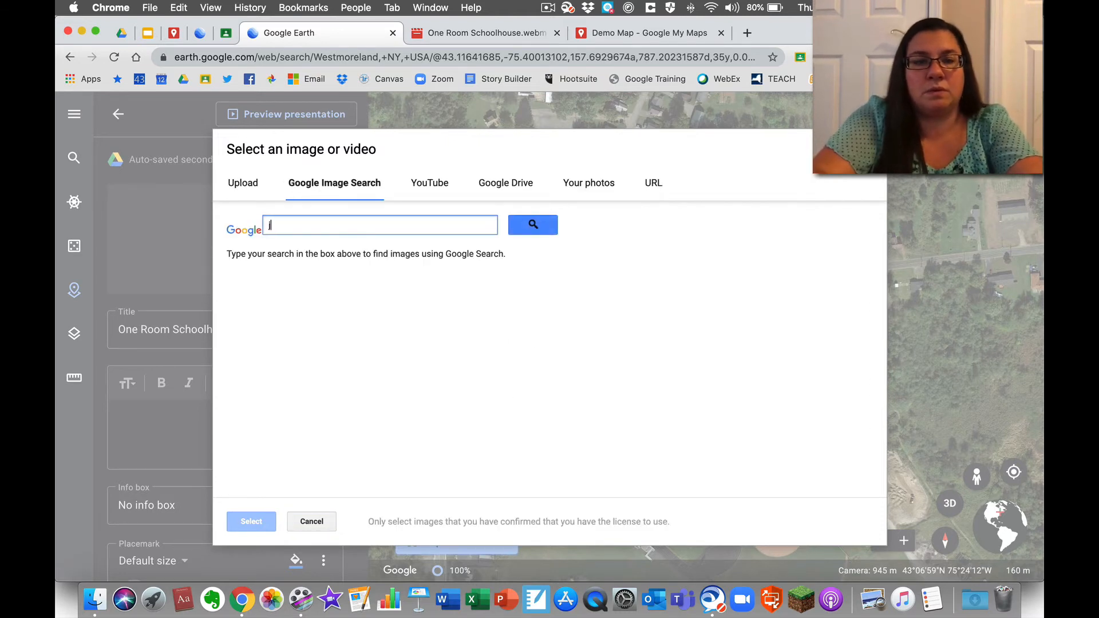
type("westmoreland ")
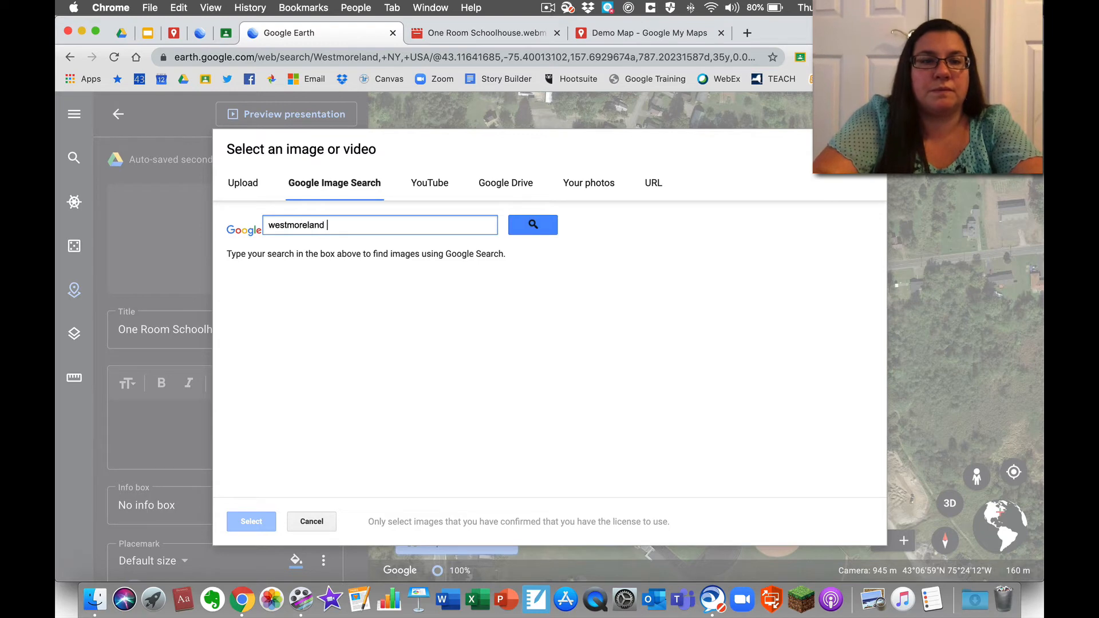
type("one room schoolhouse")
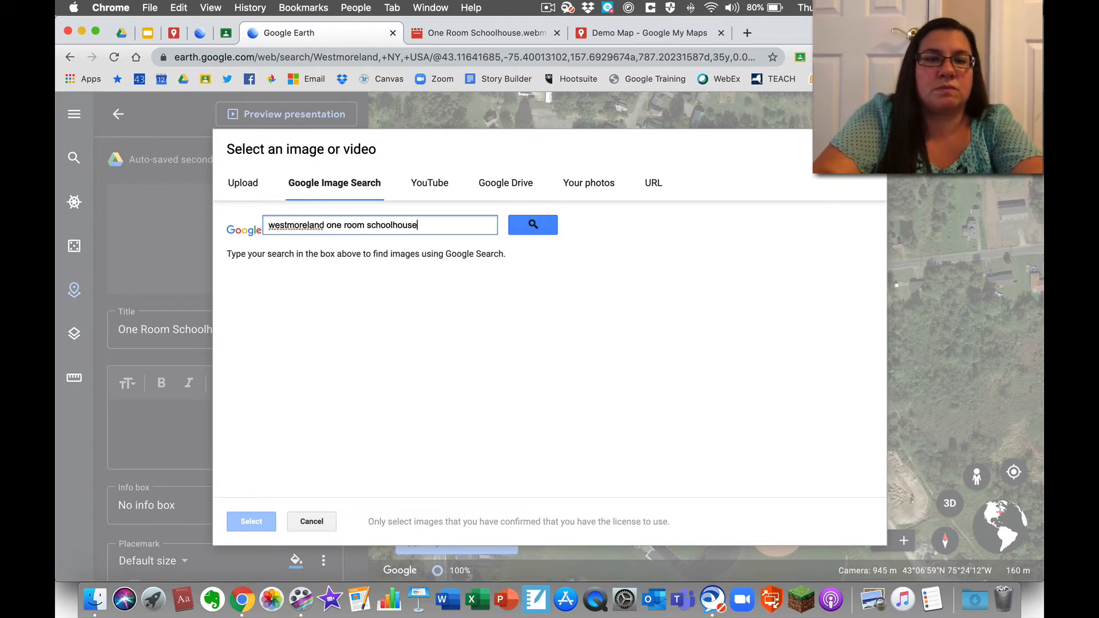
key("Return")
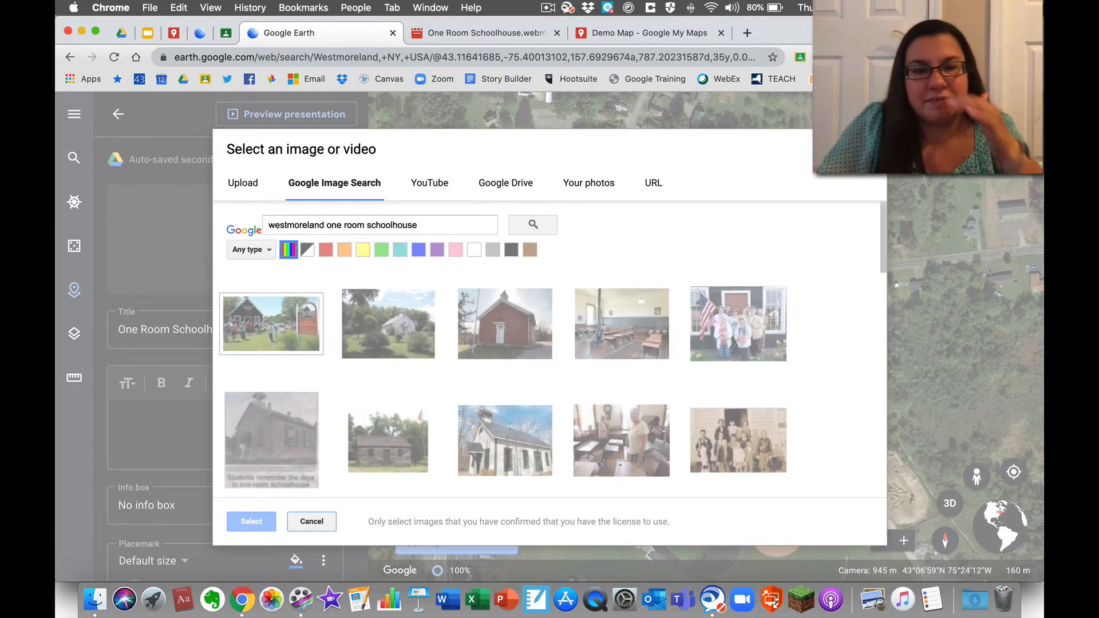
left_click(272, 320)
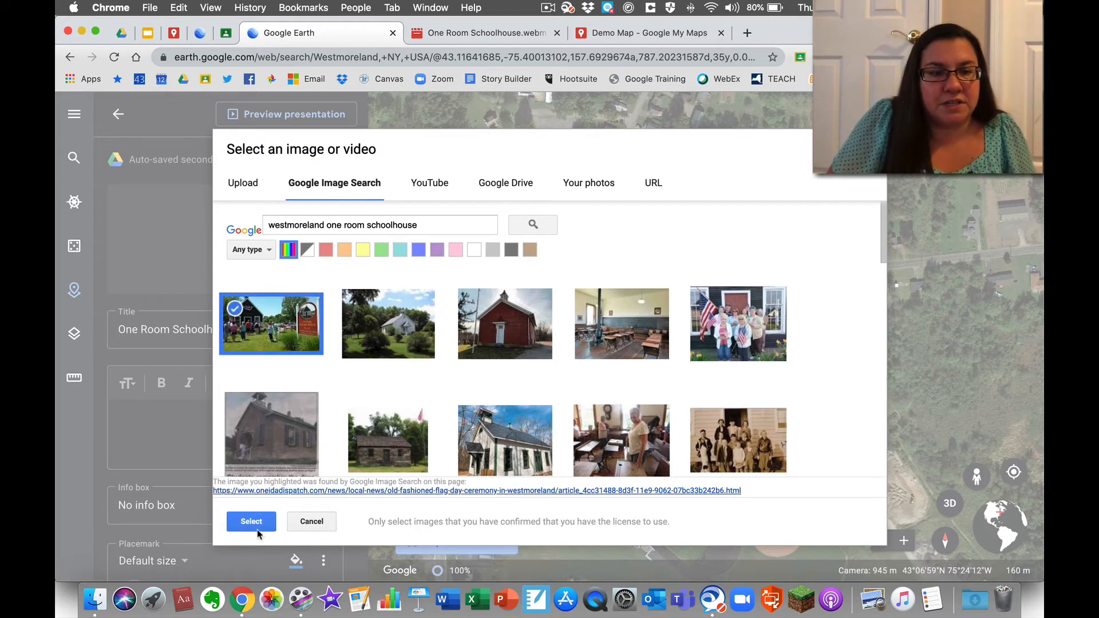
left_click(252, 522)
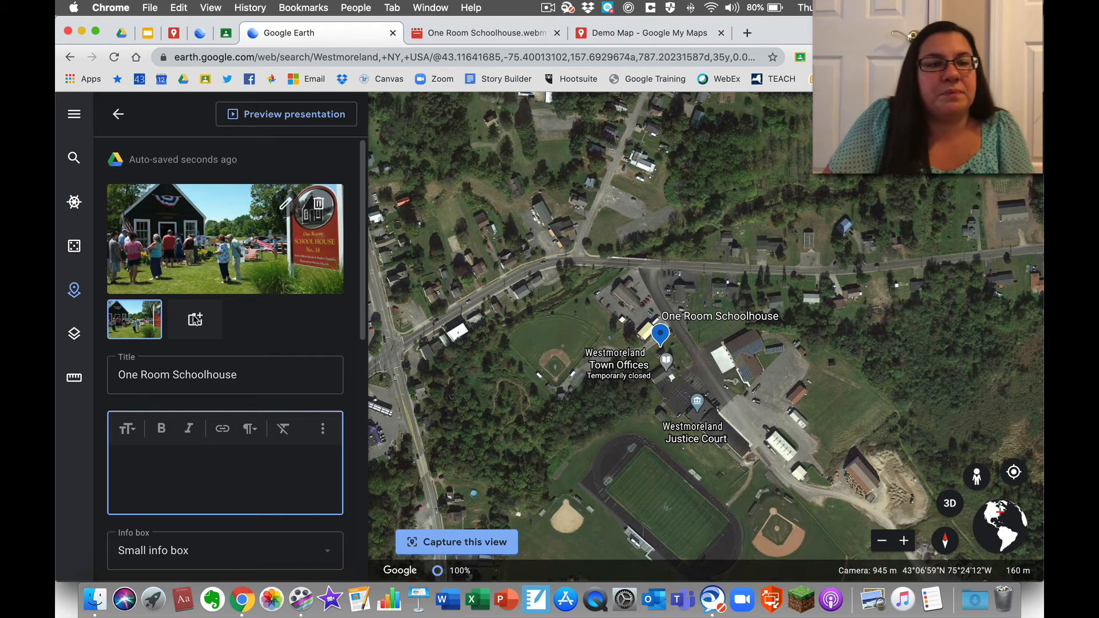
- Enter "One Room Schoolhouse" in the Heading style as the first line of the placemark's description
scroll(164, 388, "down", 4)
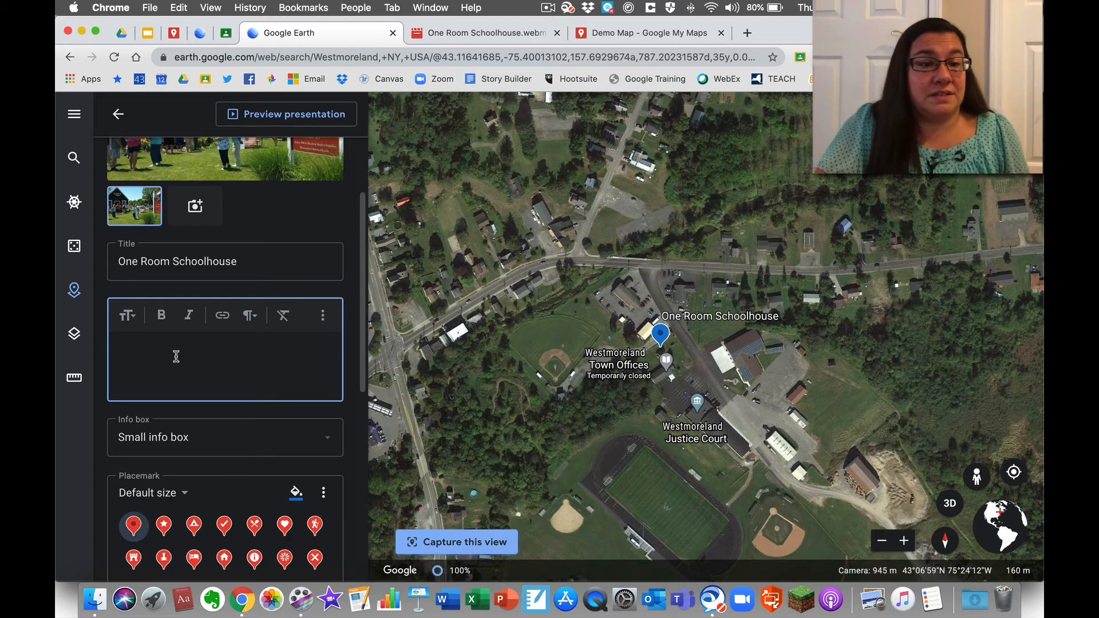
left_click(127, 315)
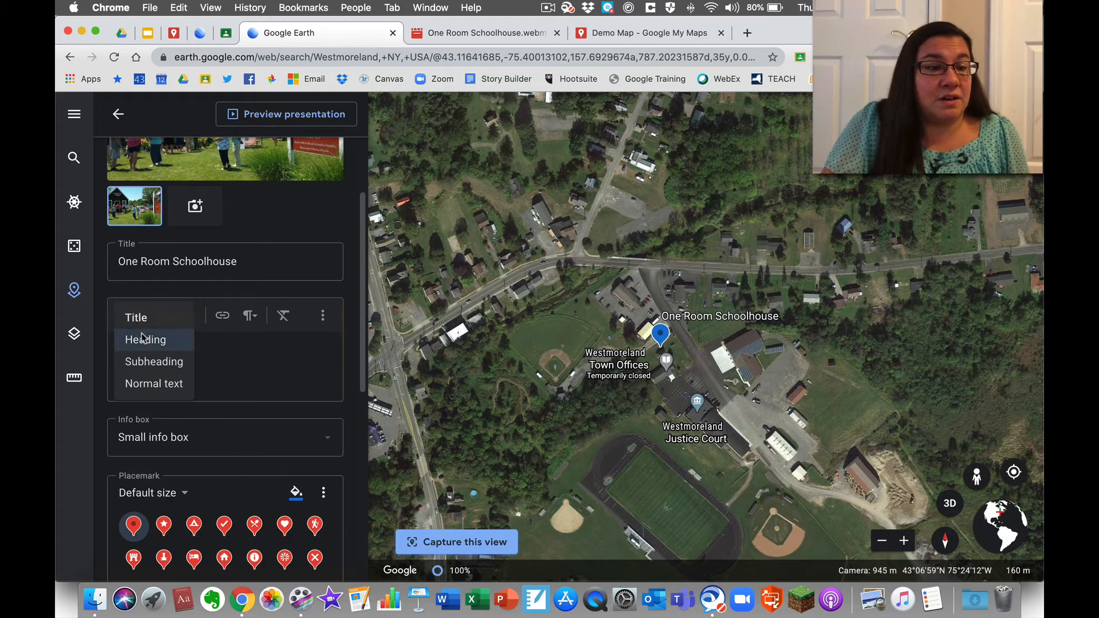
left_click(214, 345)
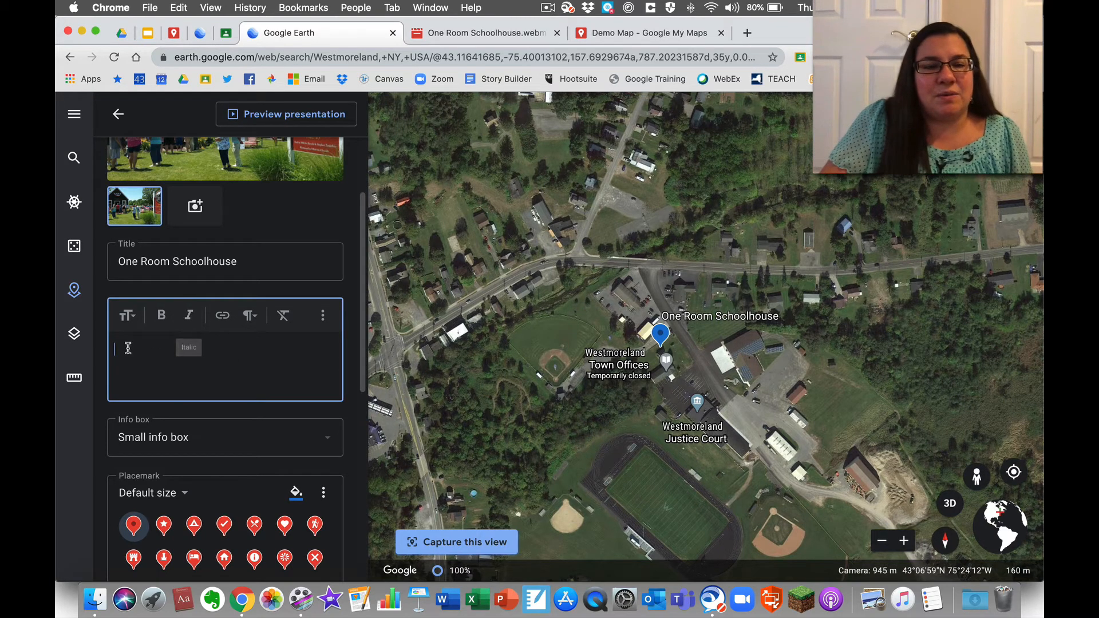
type("One")
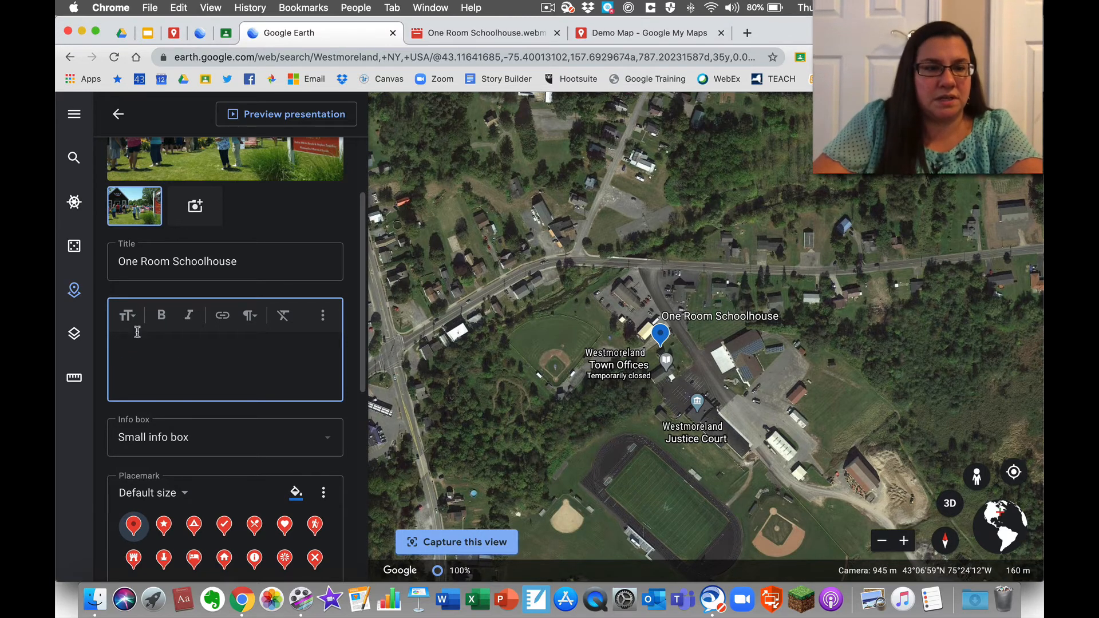
left_click(127, 315)
left_click(129, 339)
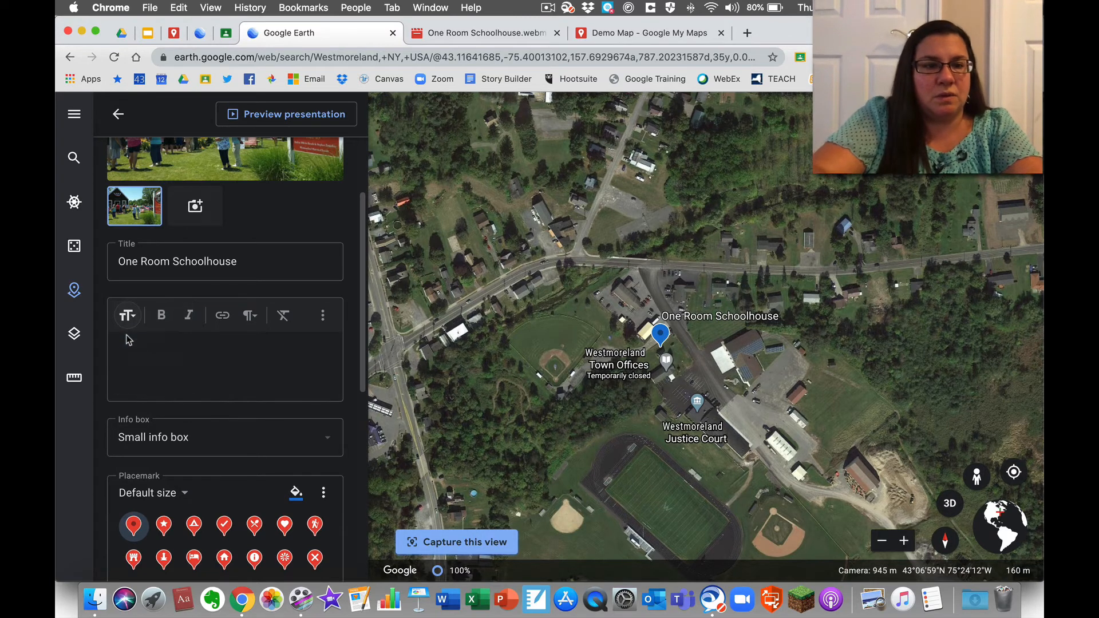
left_click(128, 339)
type("One ")
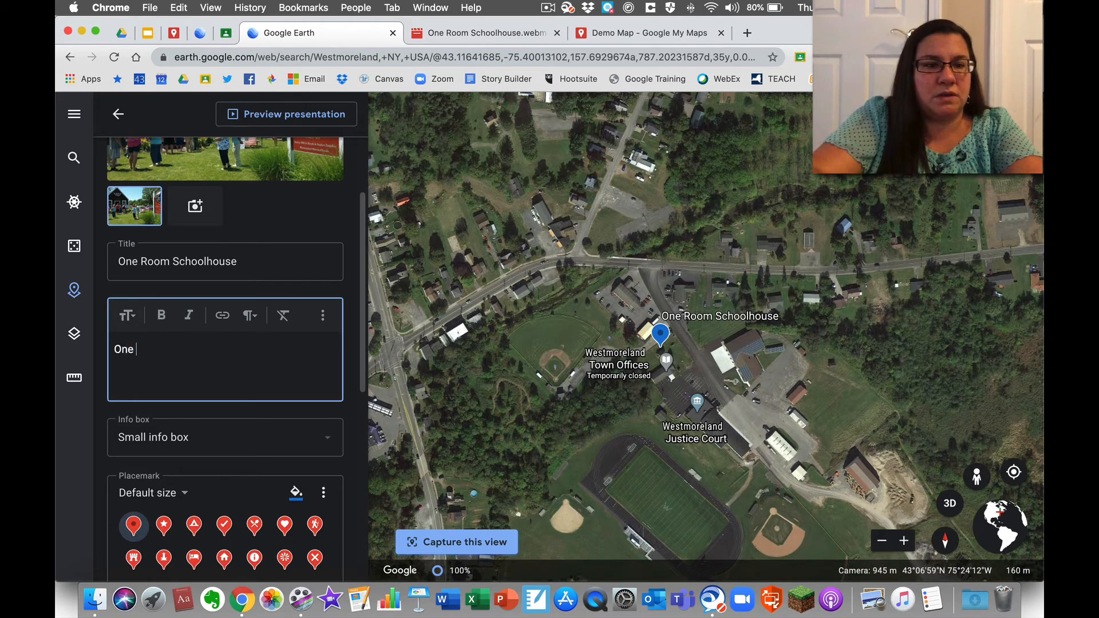
type("Room Schoolhouse")
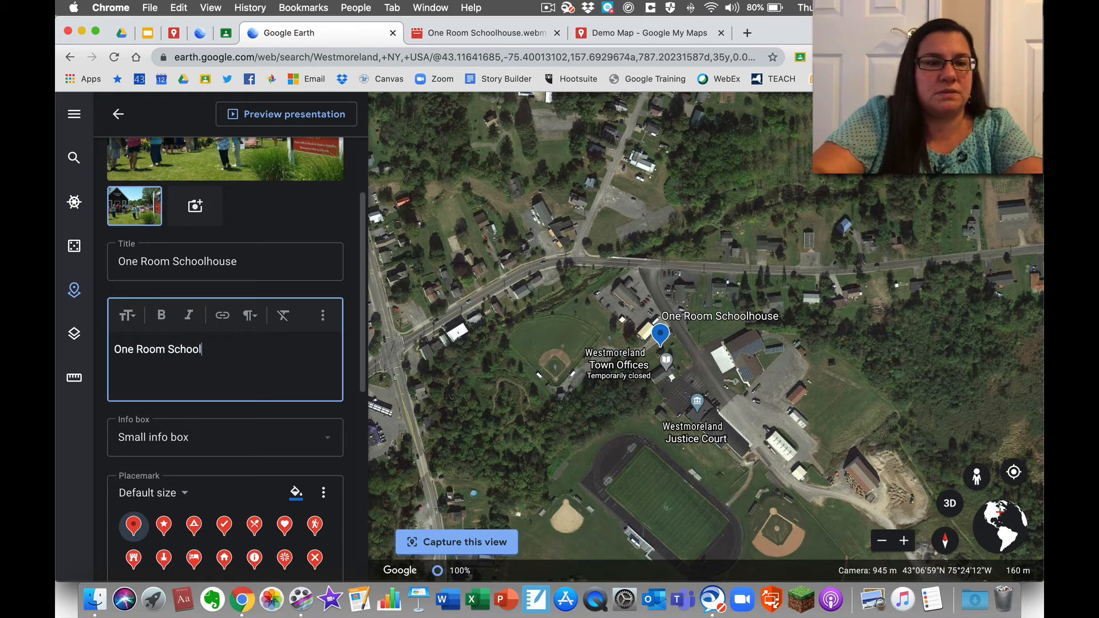
key("Return")
- Make the "One Room Schoolhouse" line in the placemark's description bold
left_click(129, 316)
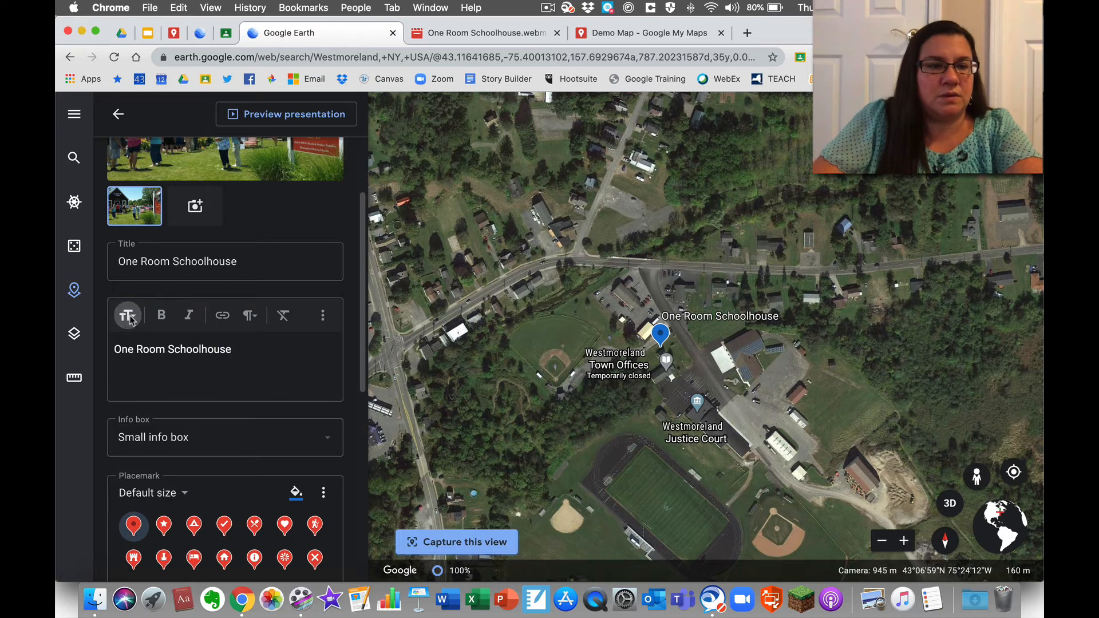
left_click(166, 379)
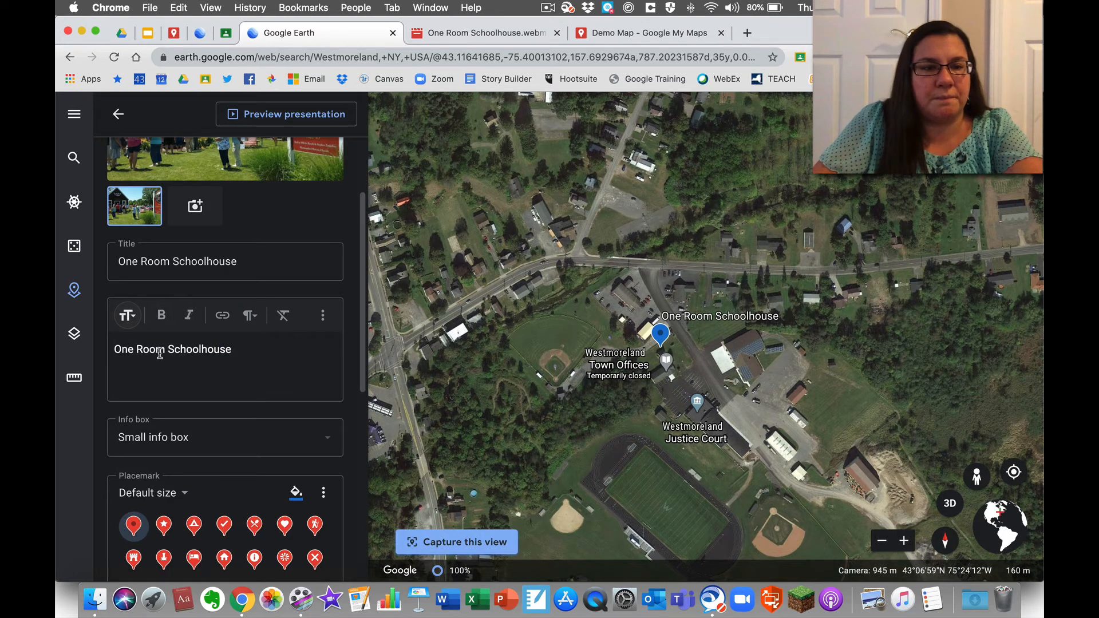
left_click_drag(230, 348, 108, 337)
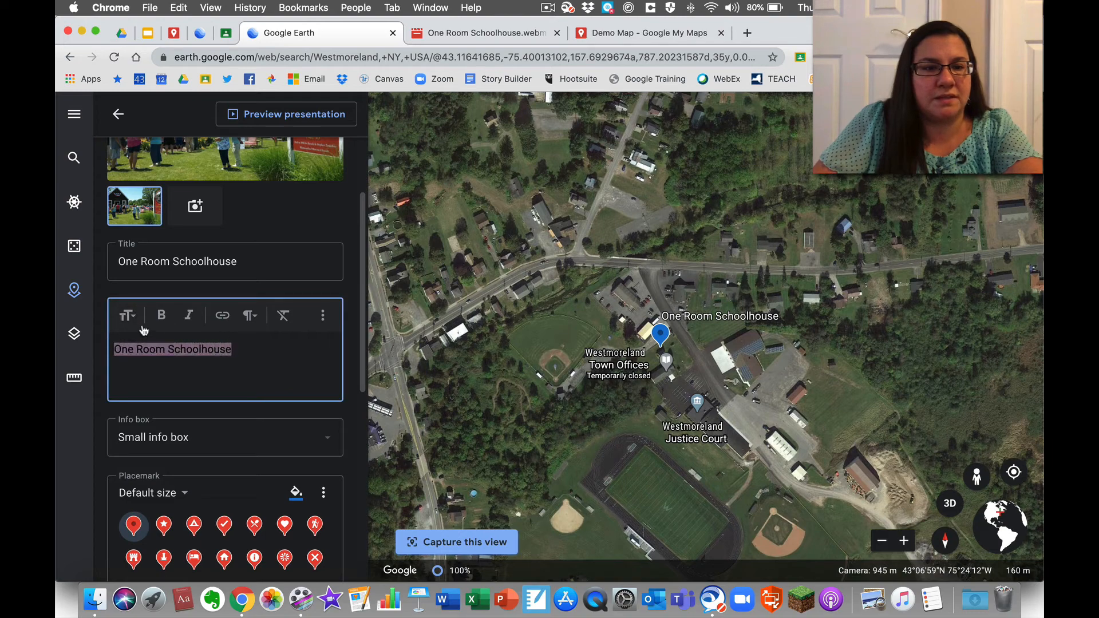
left_click(161, 315)
left_click(134, 364)
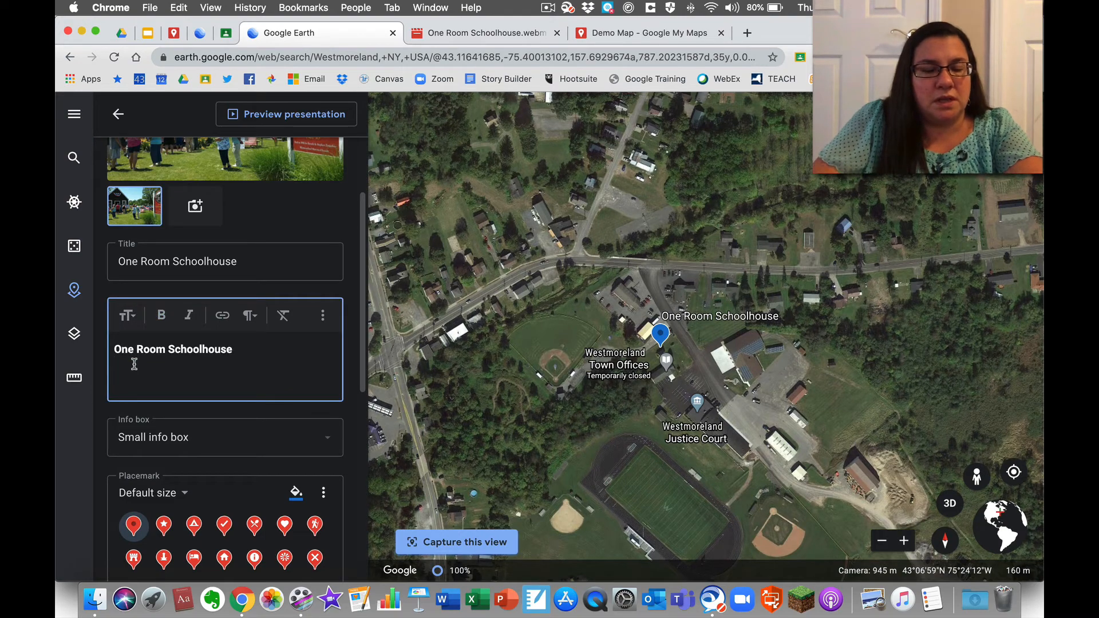
- Add "Come here on a field trip. For more information, visit our website." as normal text below the bold description line
left_click(127, 315)
left_click(144, 382)
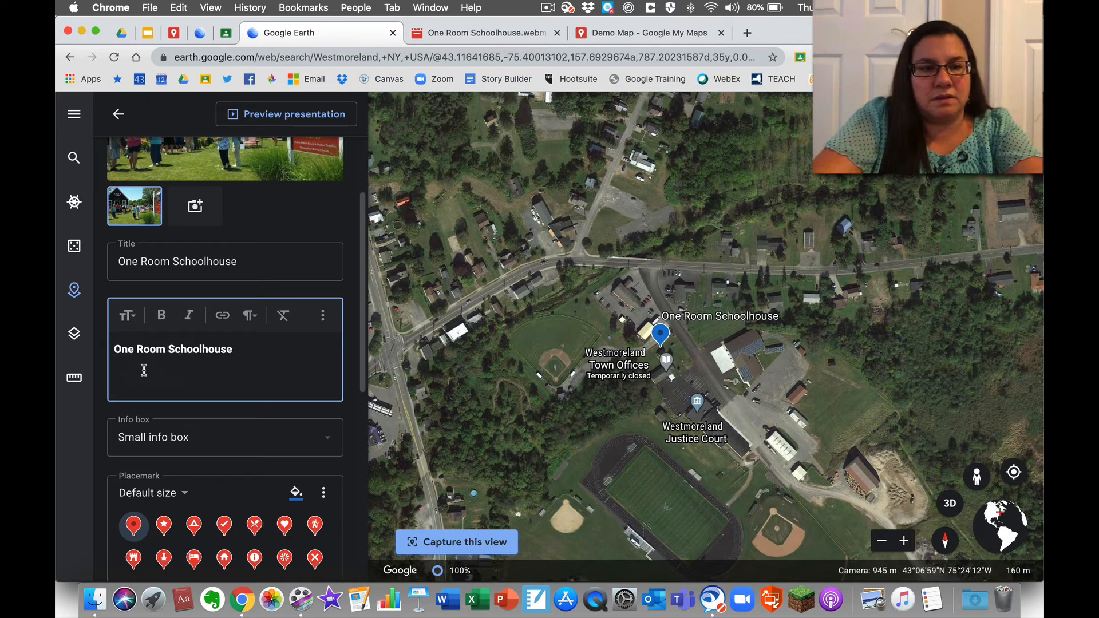
type("Come here on a field ")
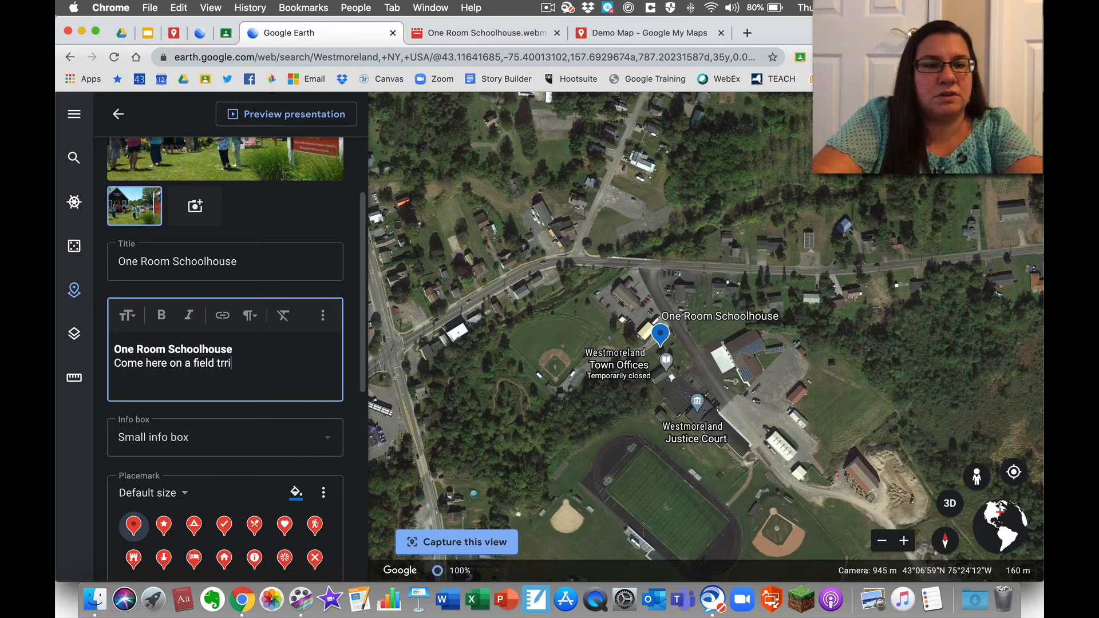
type("trip")
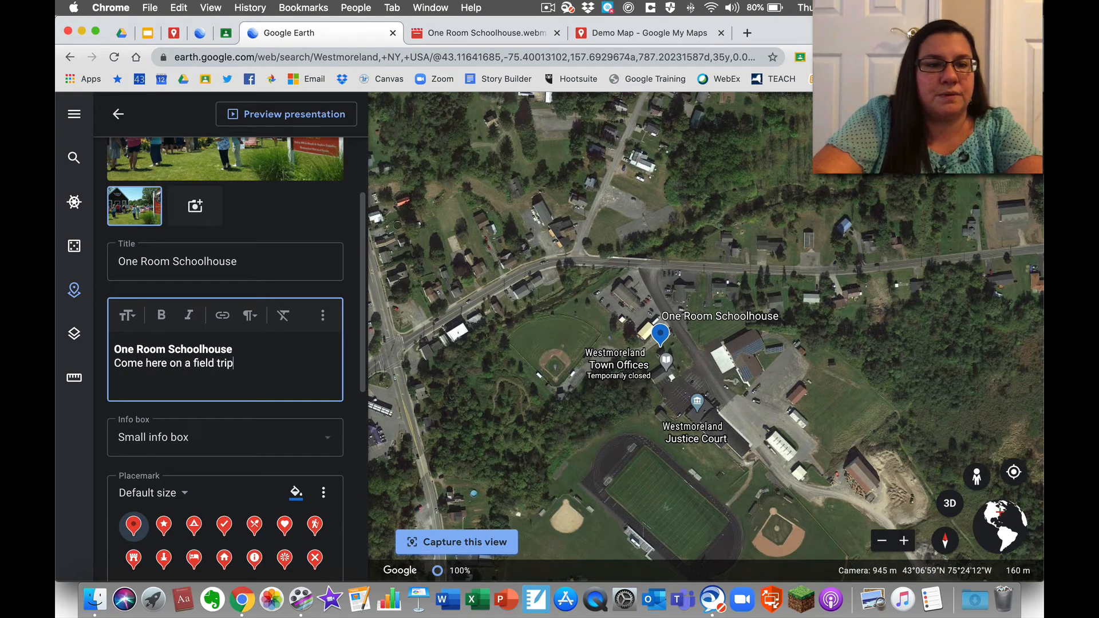
type(". For more info")
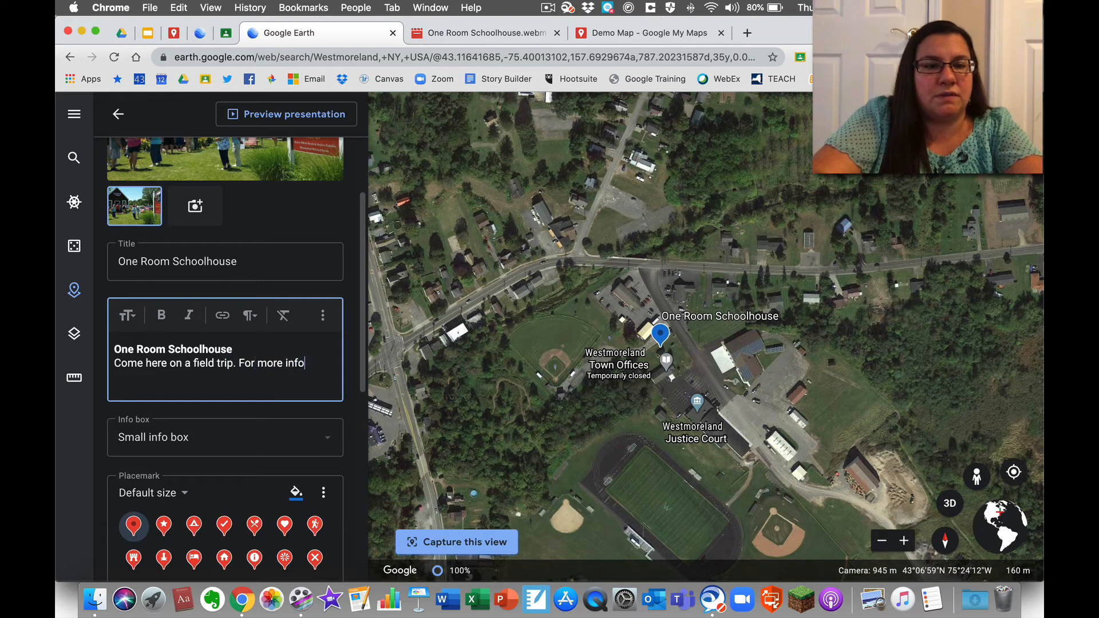
type("rmation, ")
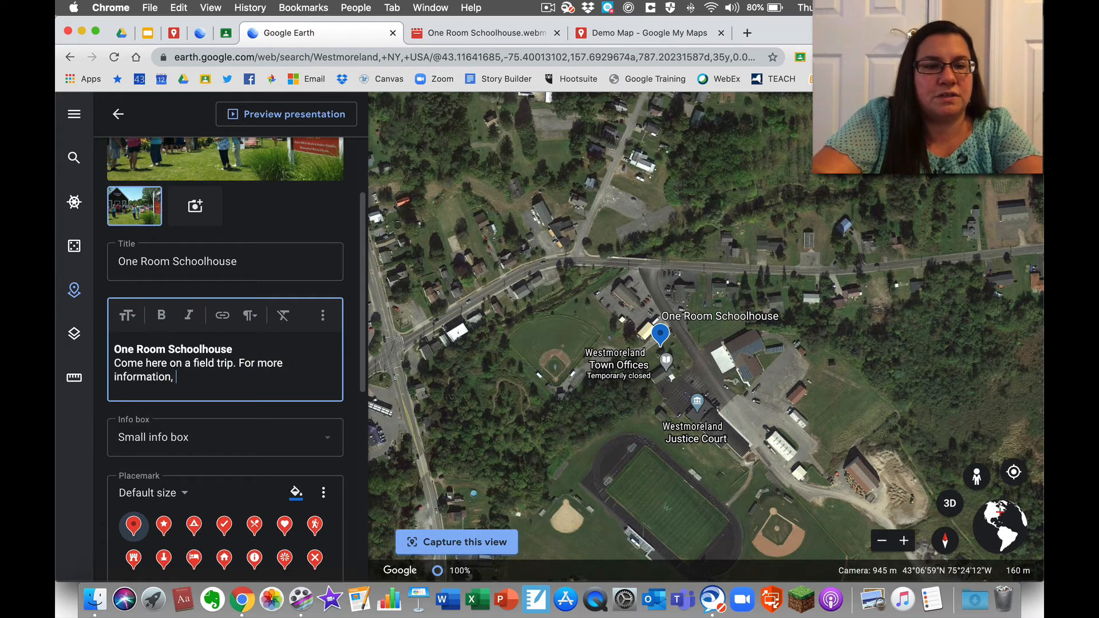
type("visit our website.")
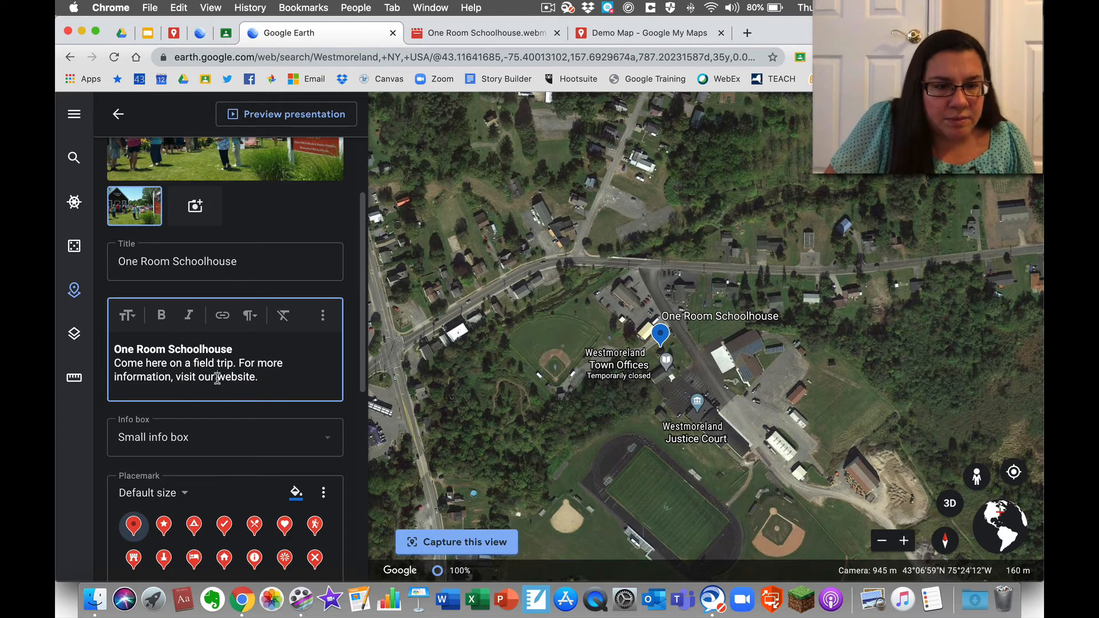
- Check the link options for the word "website" in the description, without creating a link
left_click_drag(218, 377, 255, 382)
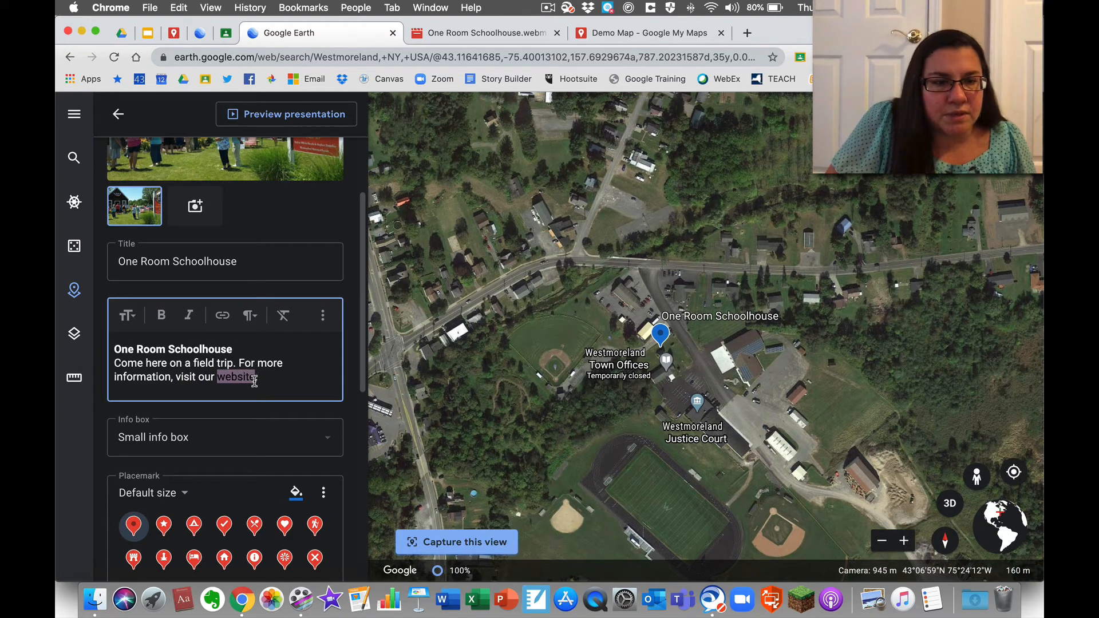
left_click(222, 314)
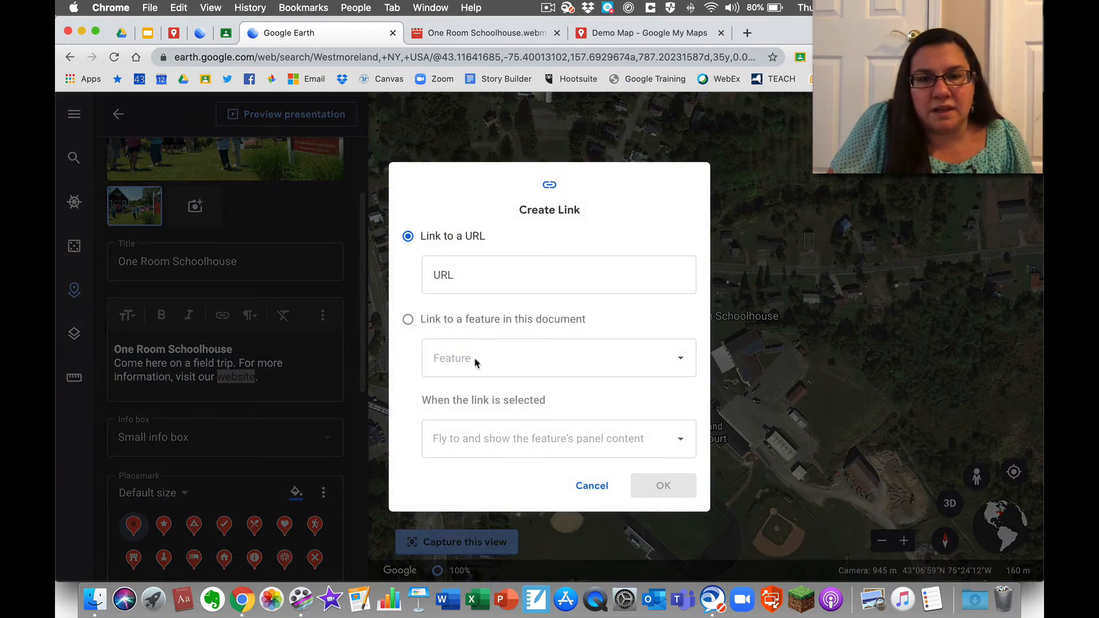
left_click(470, 274)
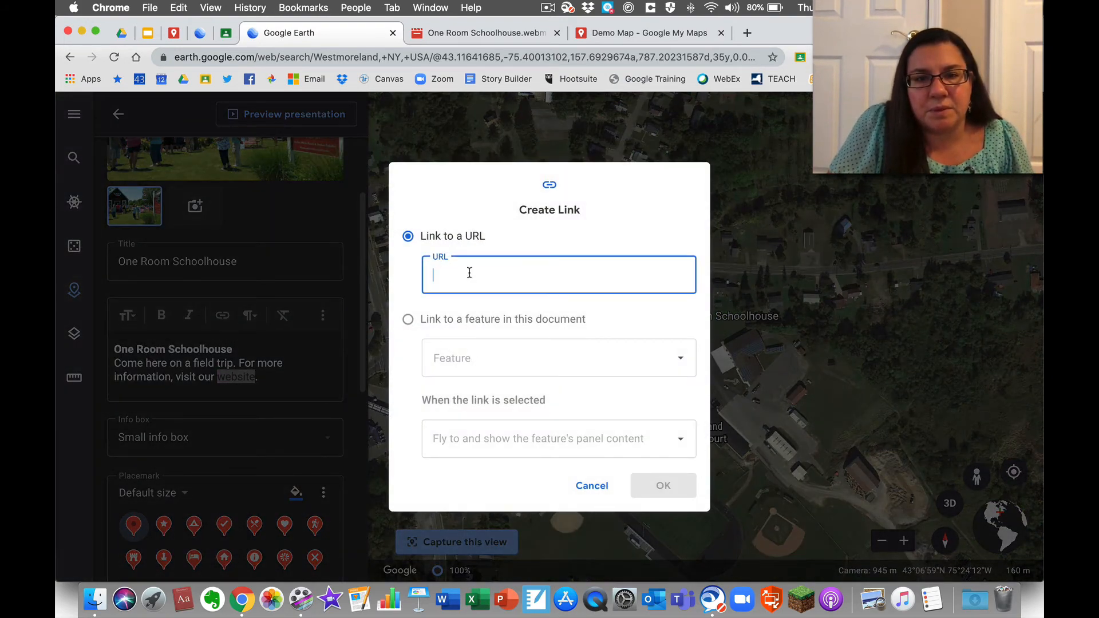
left_click(592, 486)
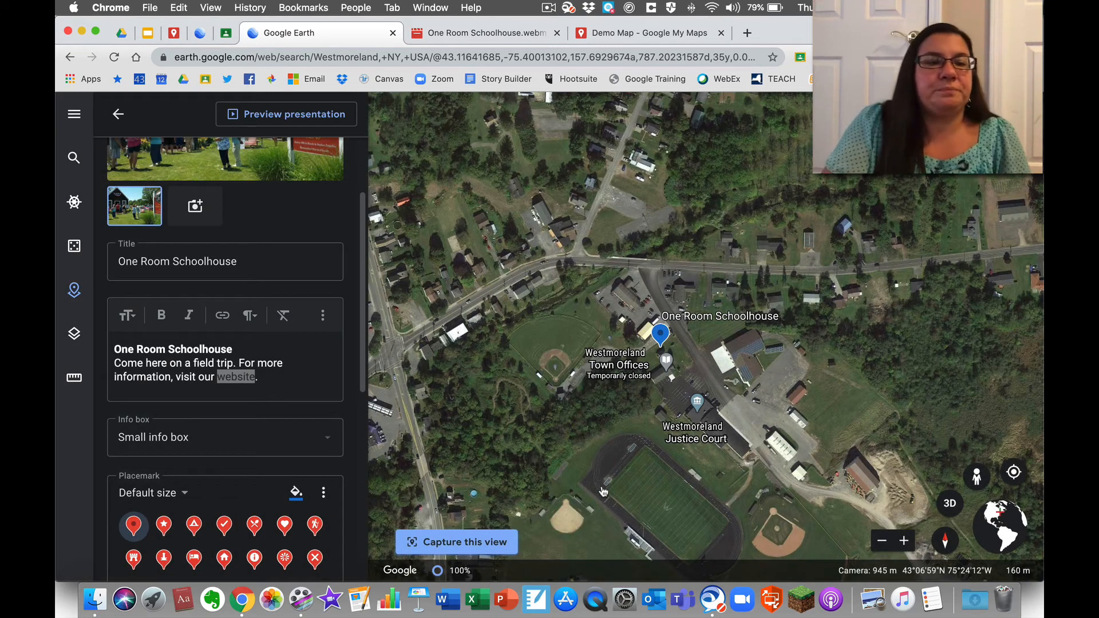
- Set the placemark's info box to Large info box
left_click(328, 440)
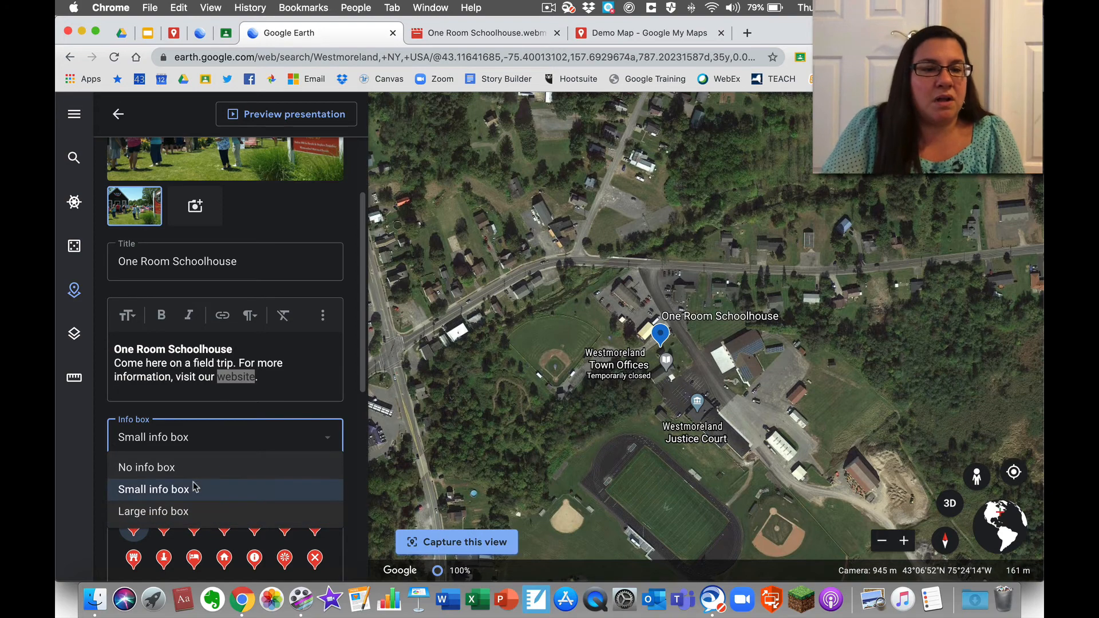
left_click(182, 512)
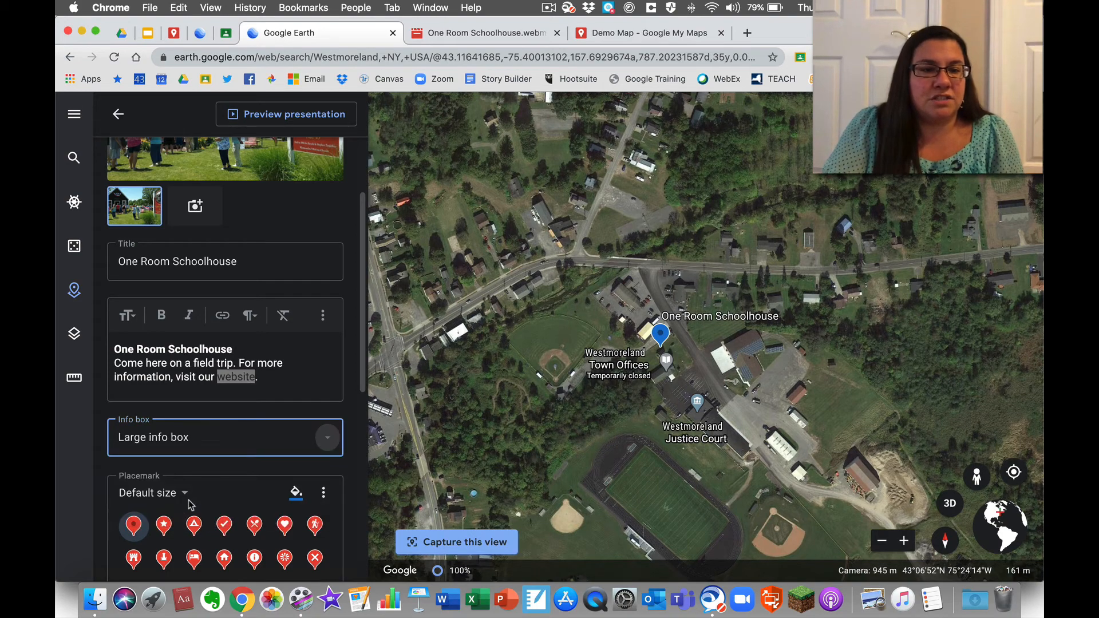
scroll(250, 365, "down", 3)
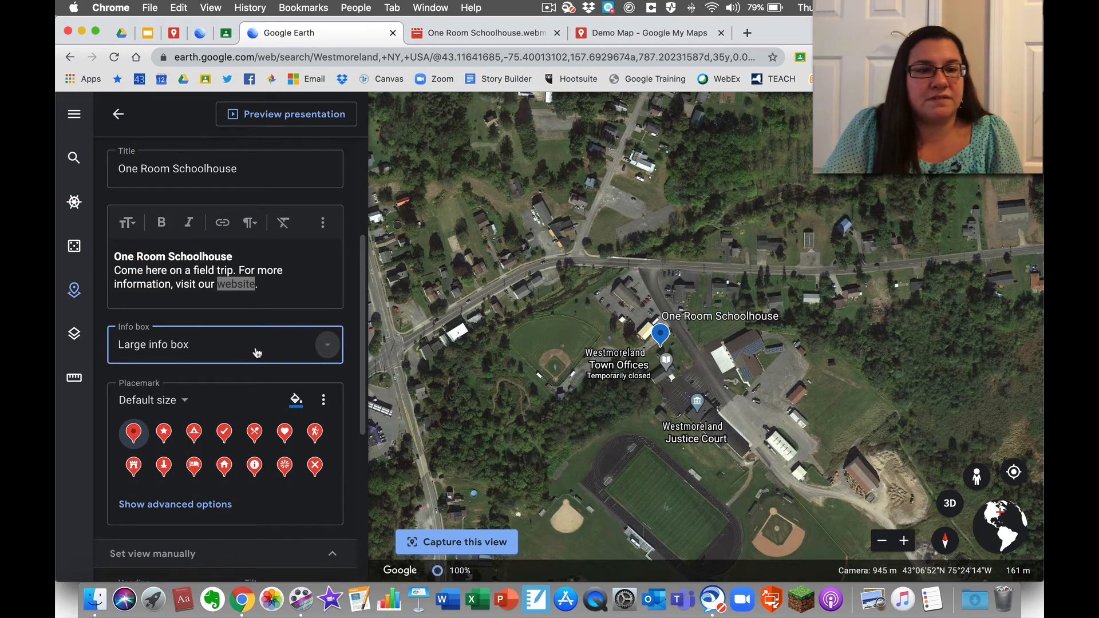
left_click(259, 352)
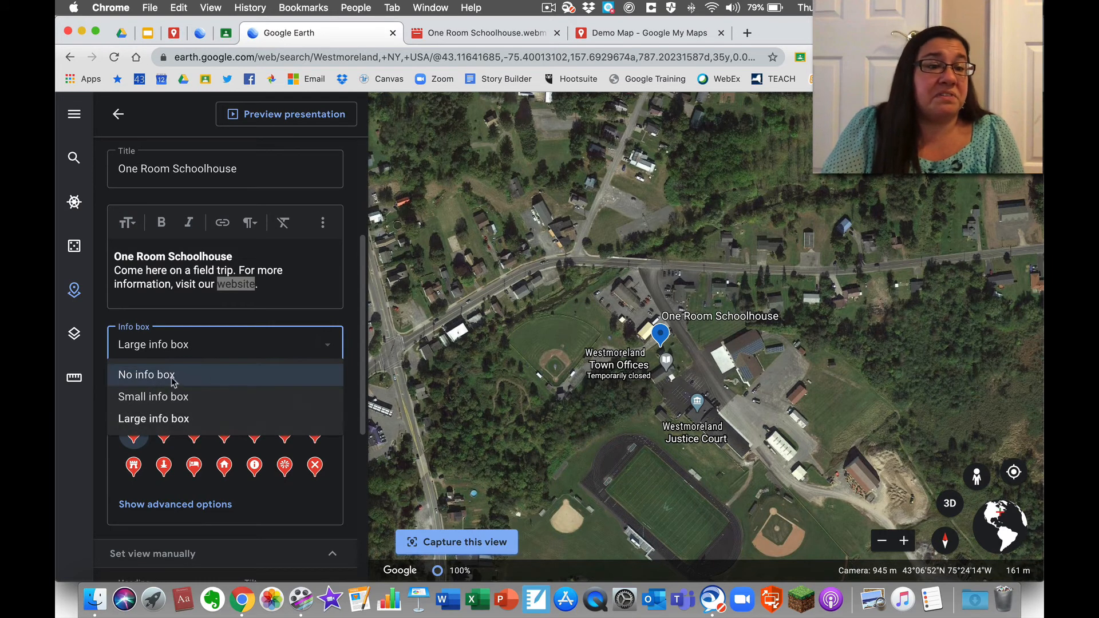
left_click(263, 341)
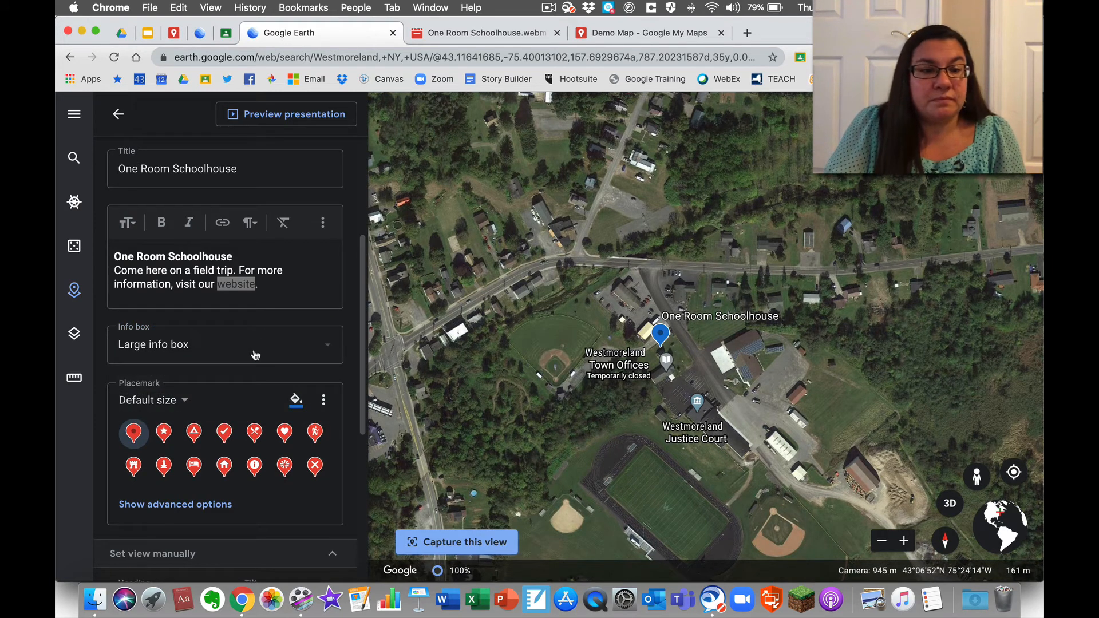
- Show the advanced placemark options and set the label color to purple after trying red and white
scroll(252, 354, "down", 4)
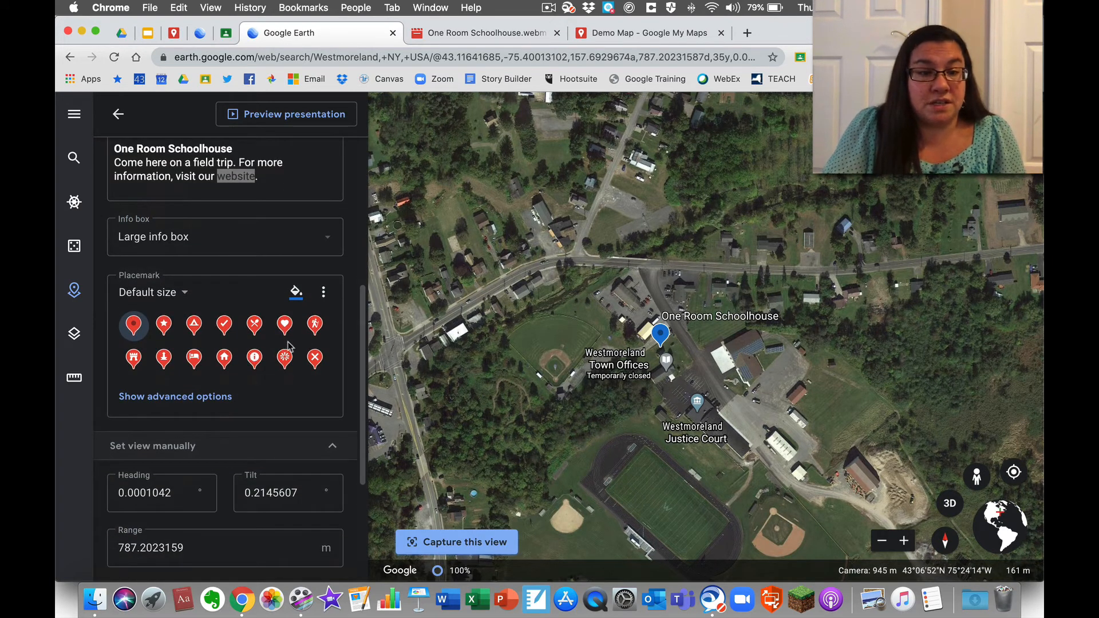
left_click(195, 400)
scroll(196, 402, "down", 3)
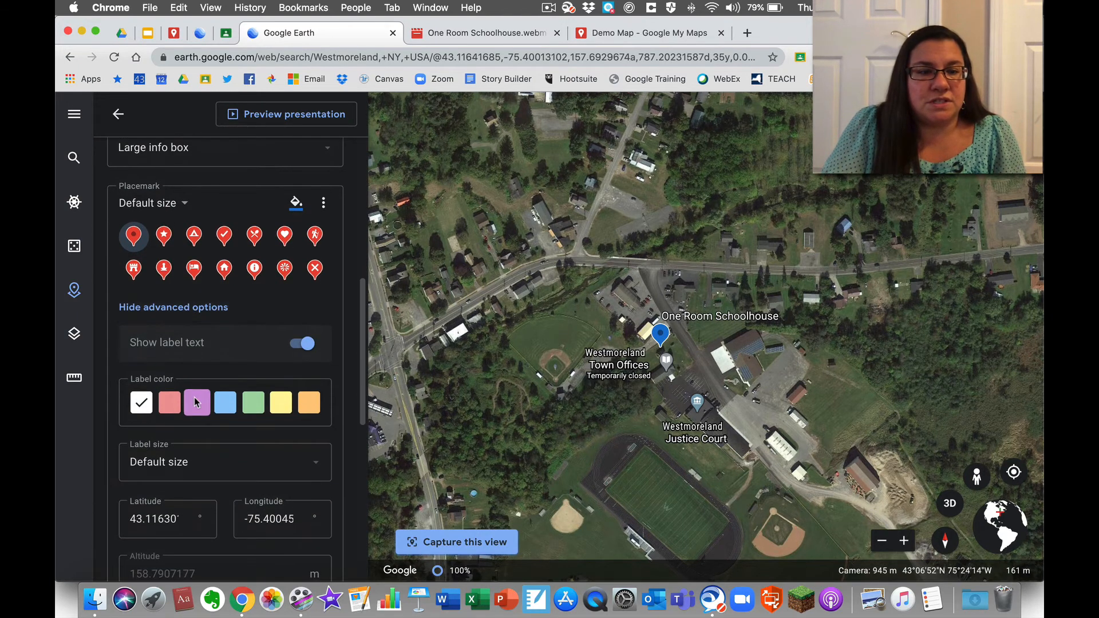
left_click(170, 404)
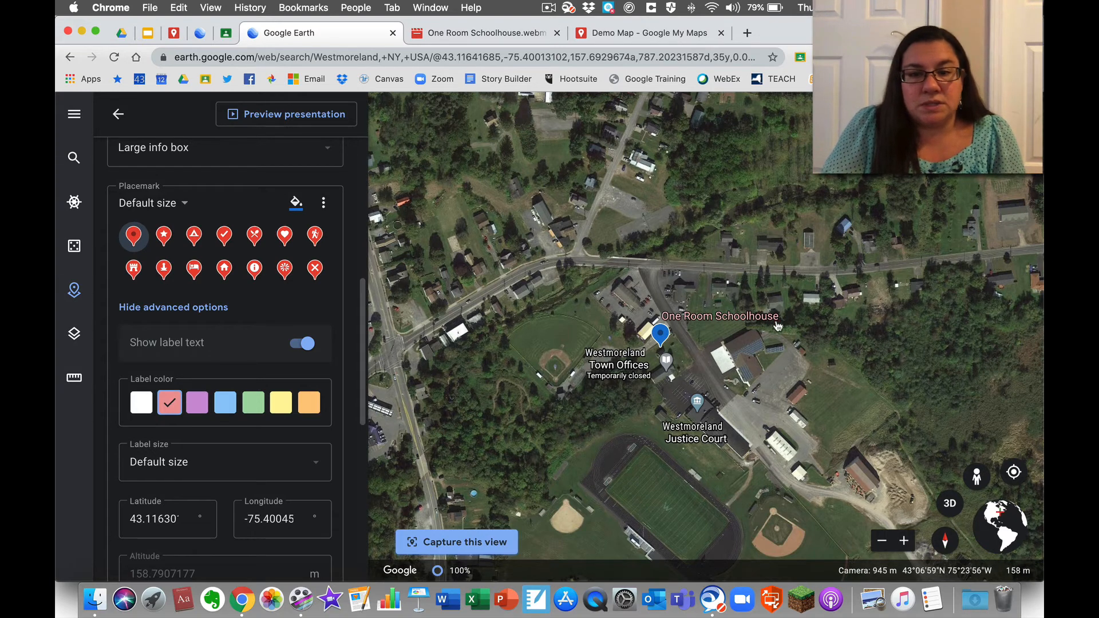
left_click(138, 404)
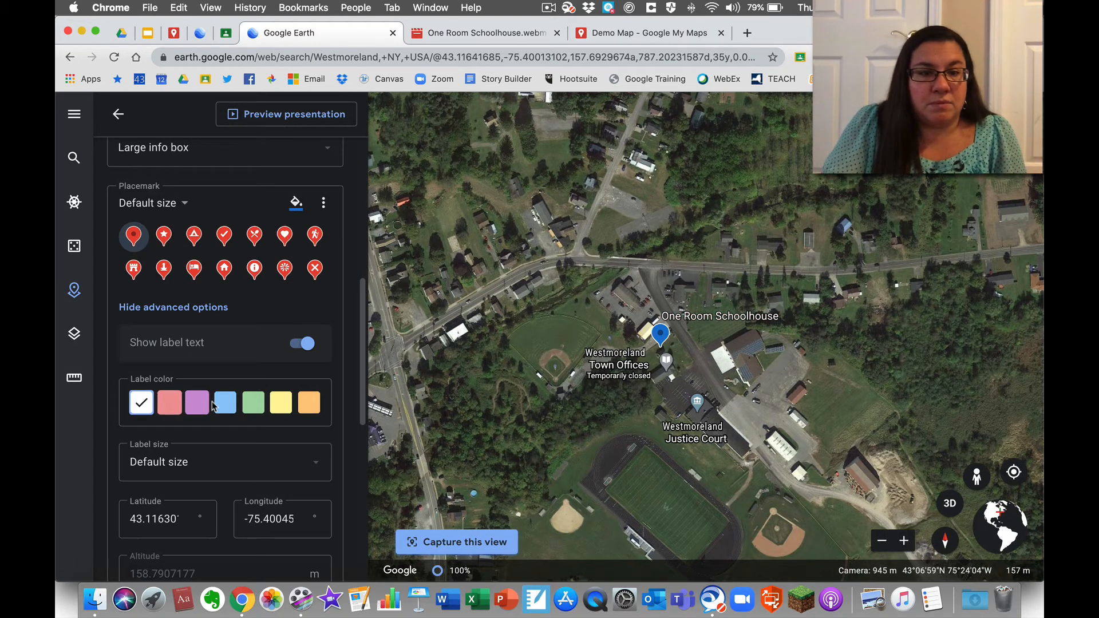
left_click(197, 403)
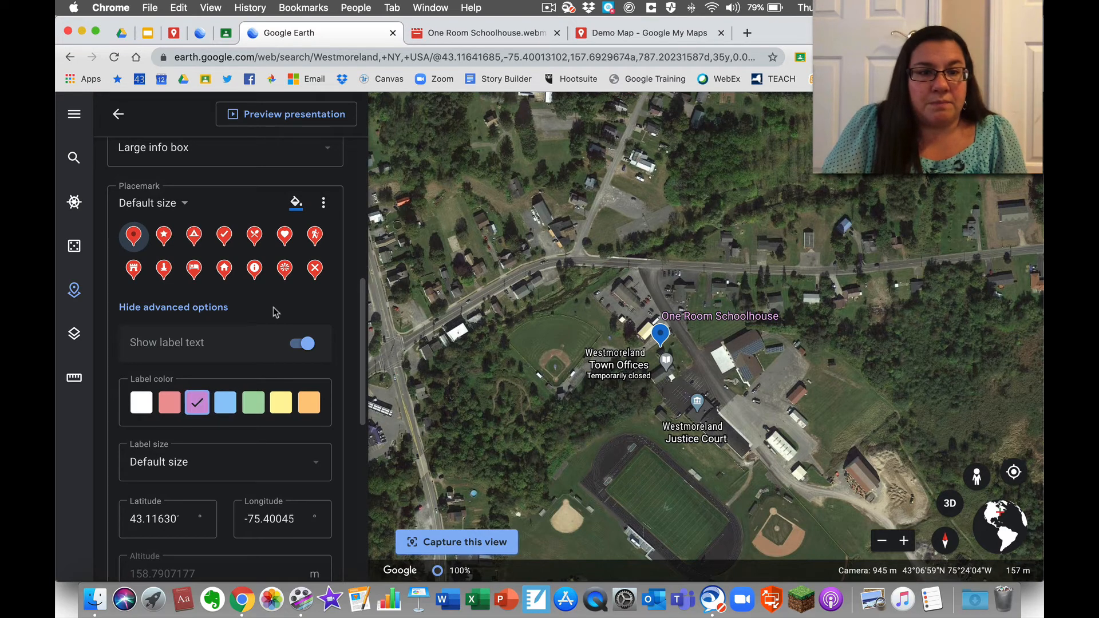
- Change the placemark icon's color to dark purple and set its label size to Large
left_click(295, 204)
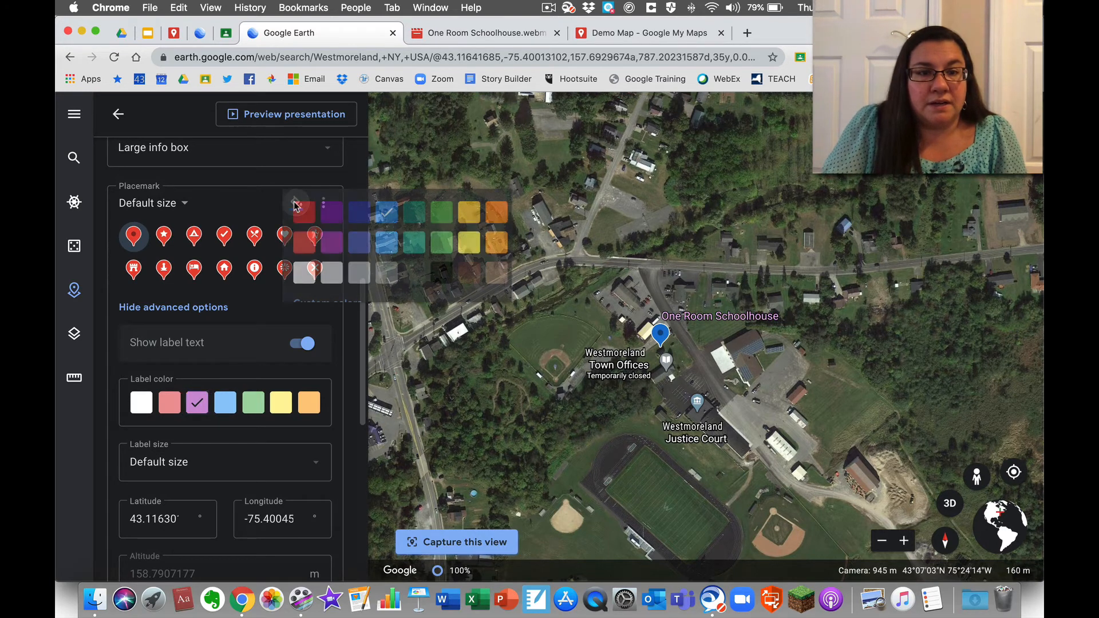
left_click(331, 211)
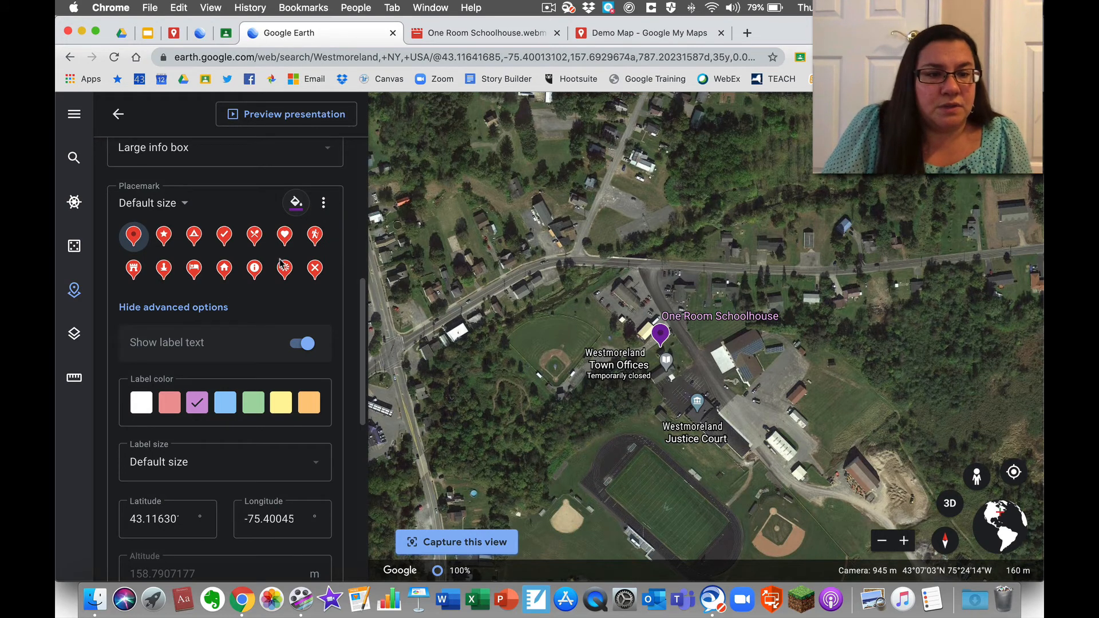
scroll(267, 382, "down", 3)
scroll(268, 382, "down", 1)
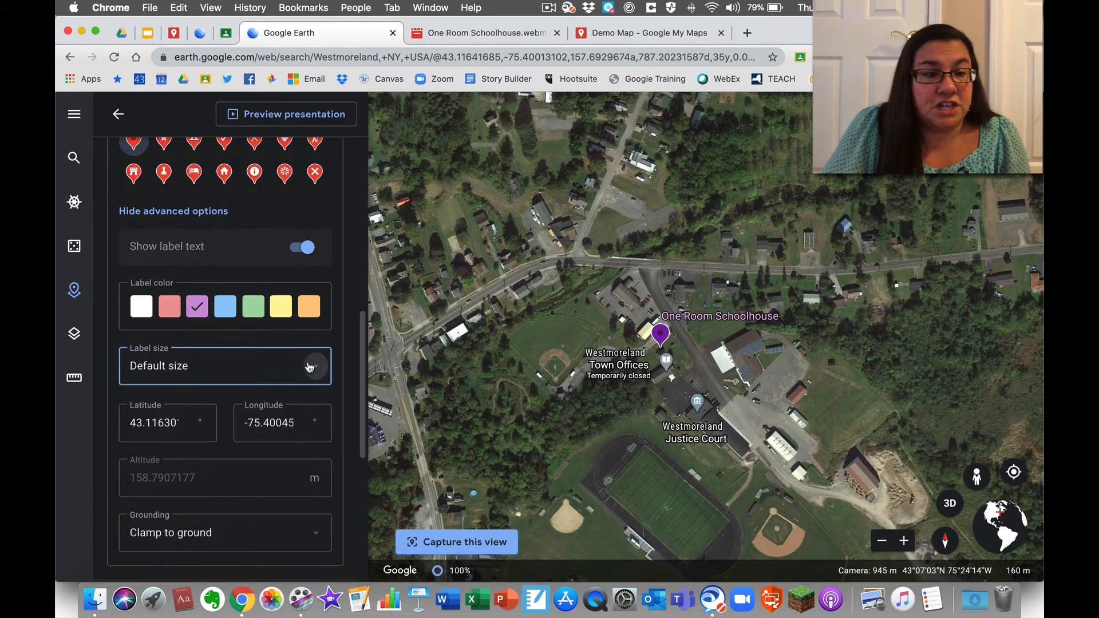
left_click(309, 366)
left_click(153, 439)
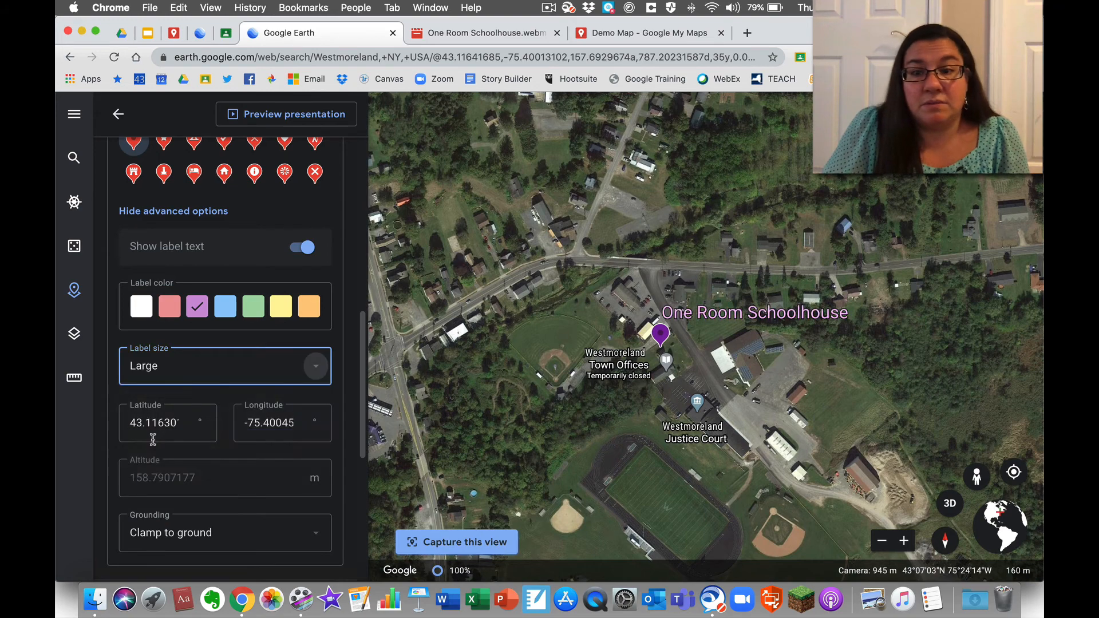
- Check the label size and grounding choices in the placemark's advanced options without changing either setting
left_click(200, 359)
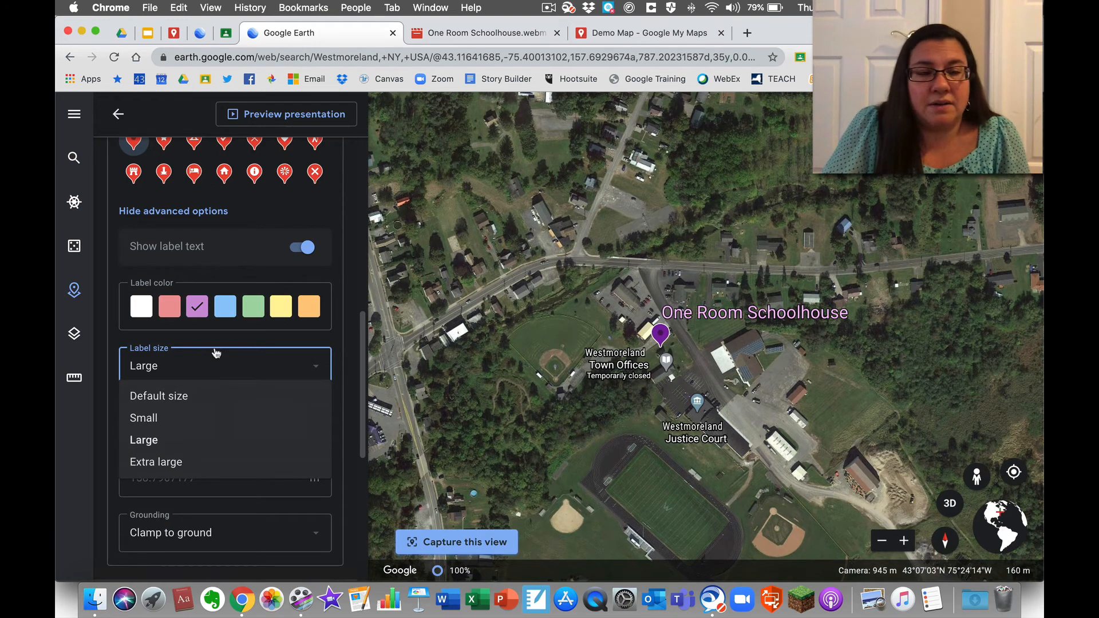
left_click(268, 333)
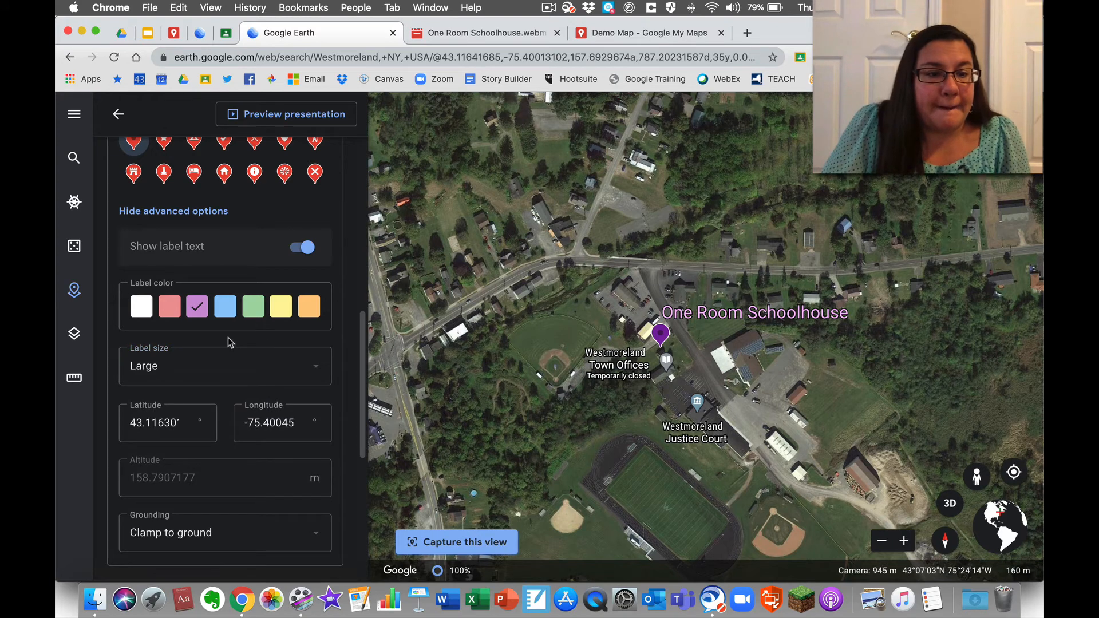
scroll(227, 342, "down", 3)
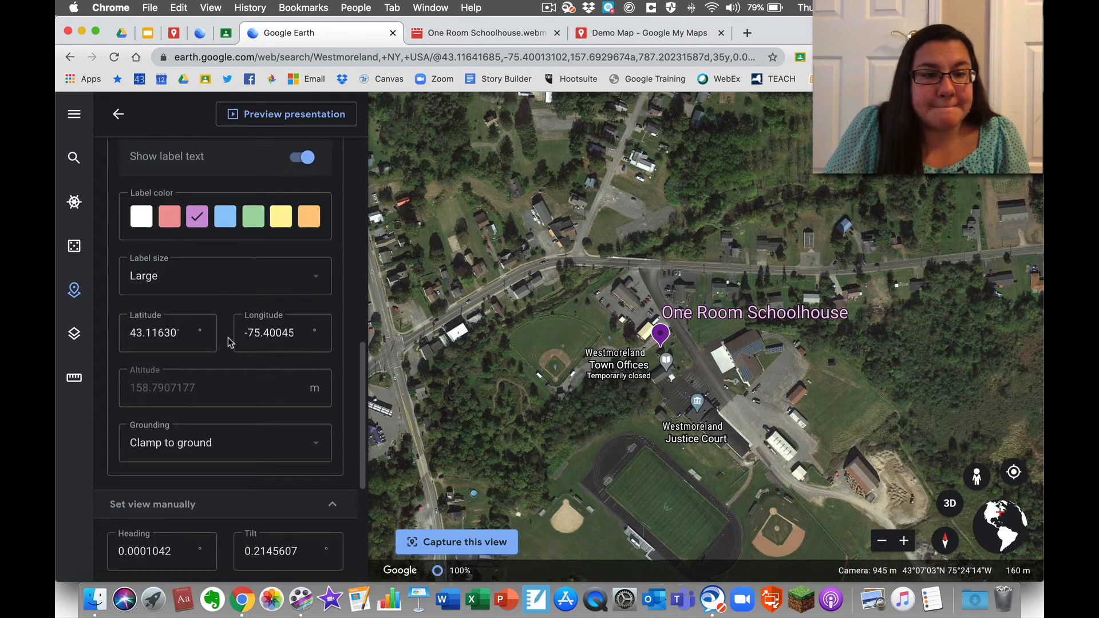
scroll(228, 343, "down", 2)
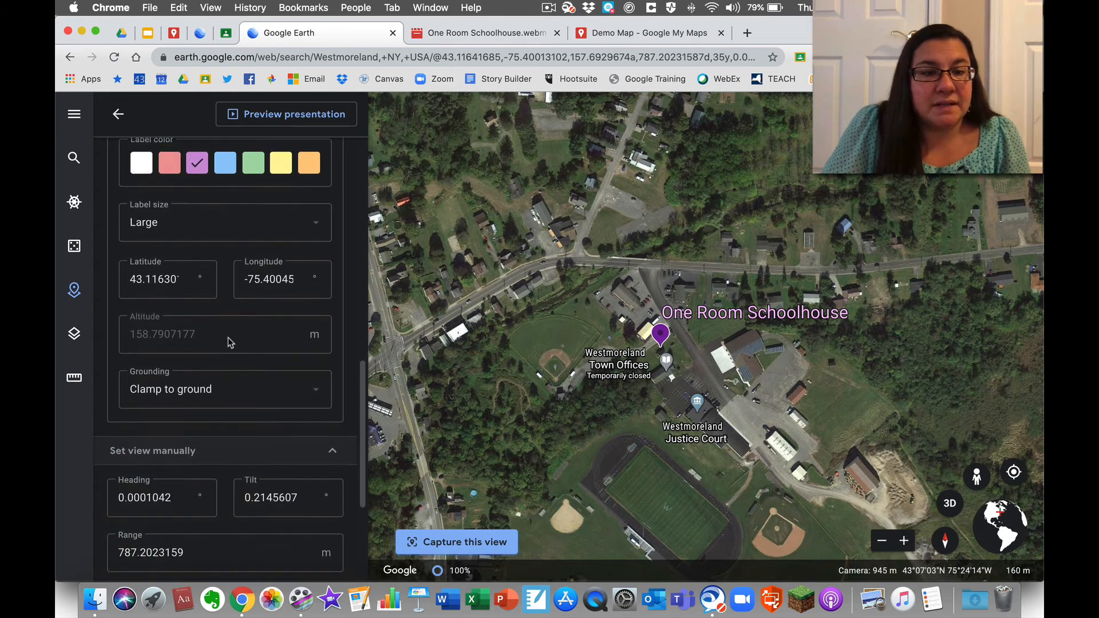
left_click(296, 395)
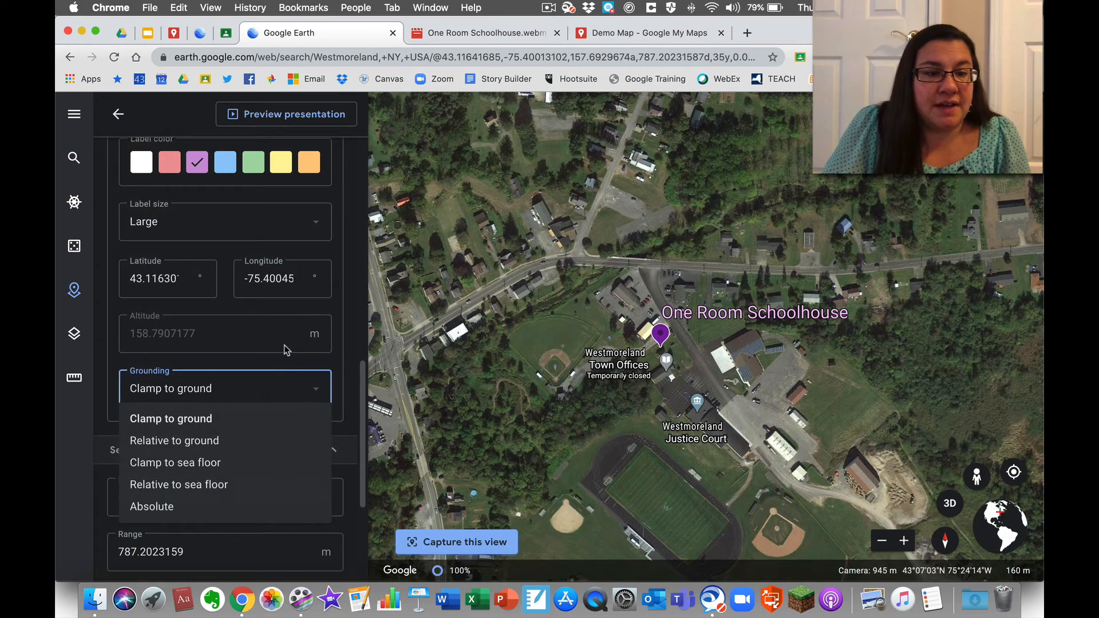
right_click(275, 318)
left_click(257, 260)
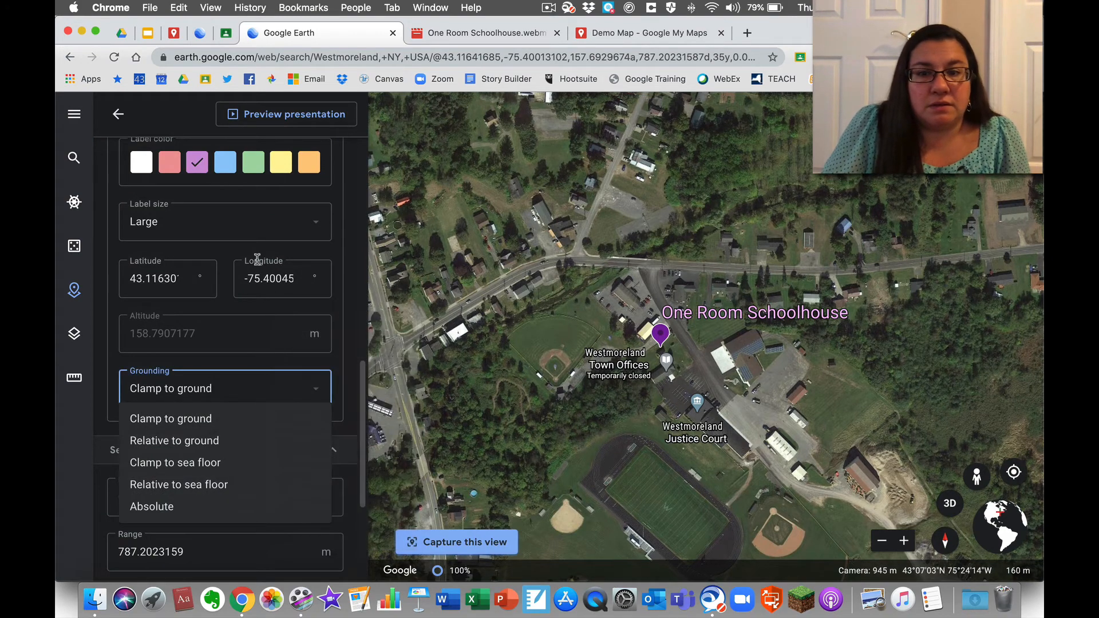
left_click(258, 219)
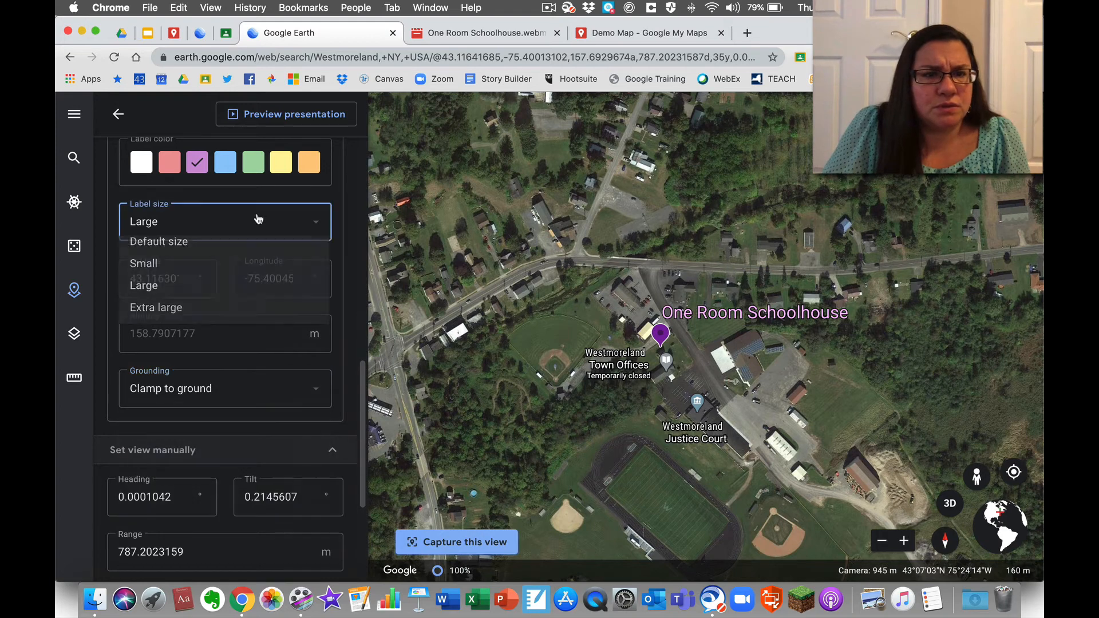
left_click(334, 198)
- Search the full placemark icon library for "school" and apply the school icon with two figures to the placemark
scroll(293, 210, "up", 5)
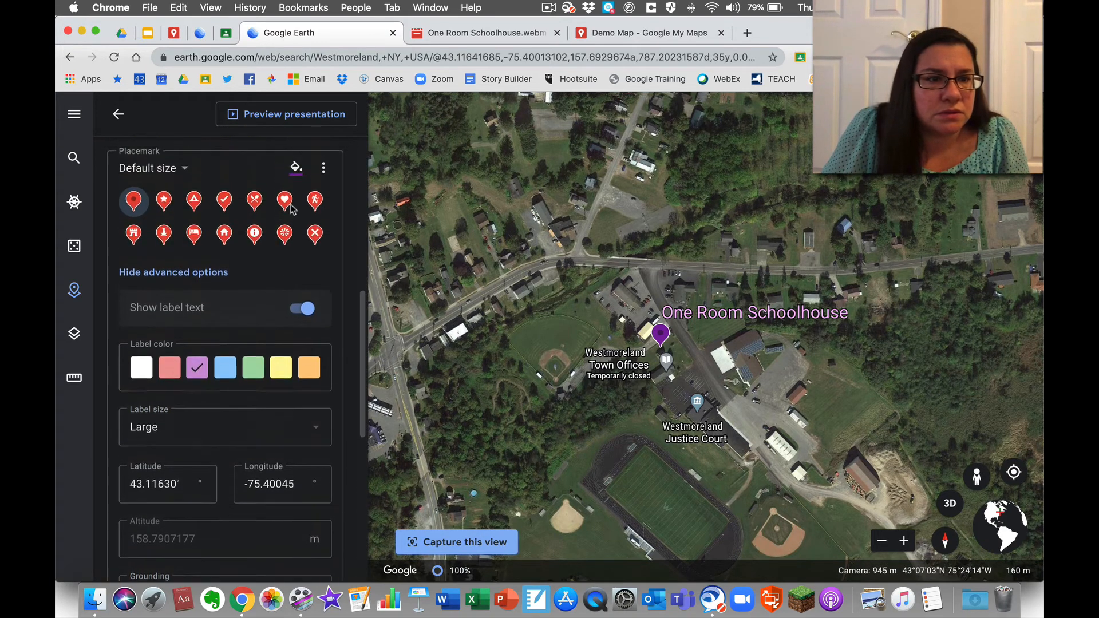
scroll(292, 209, "up", 3)
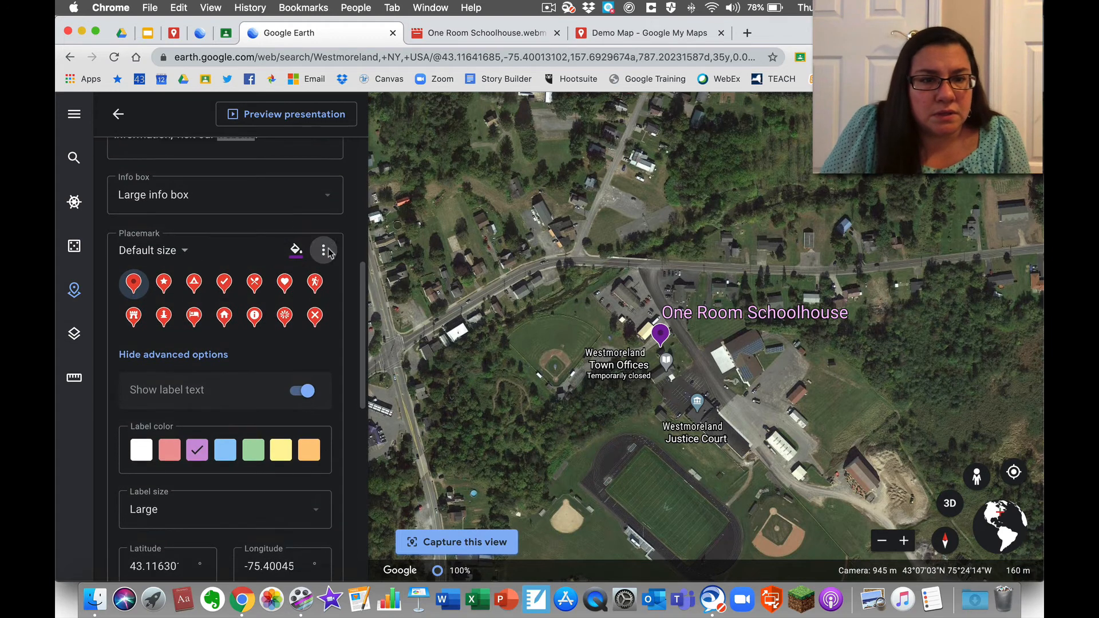
left_click(324, 251)
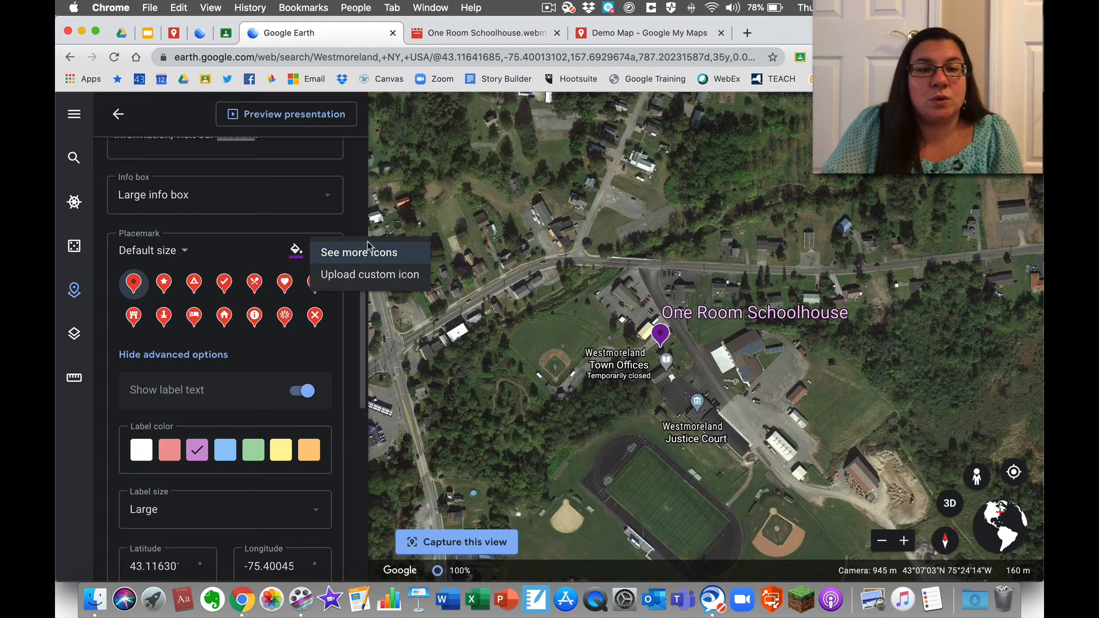
left_click(369, 259)
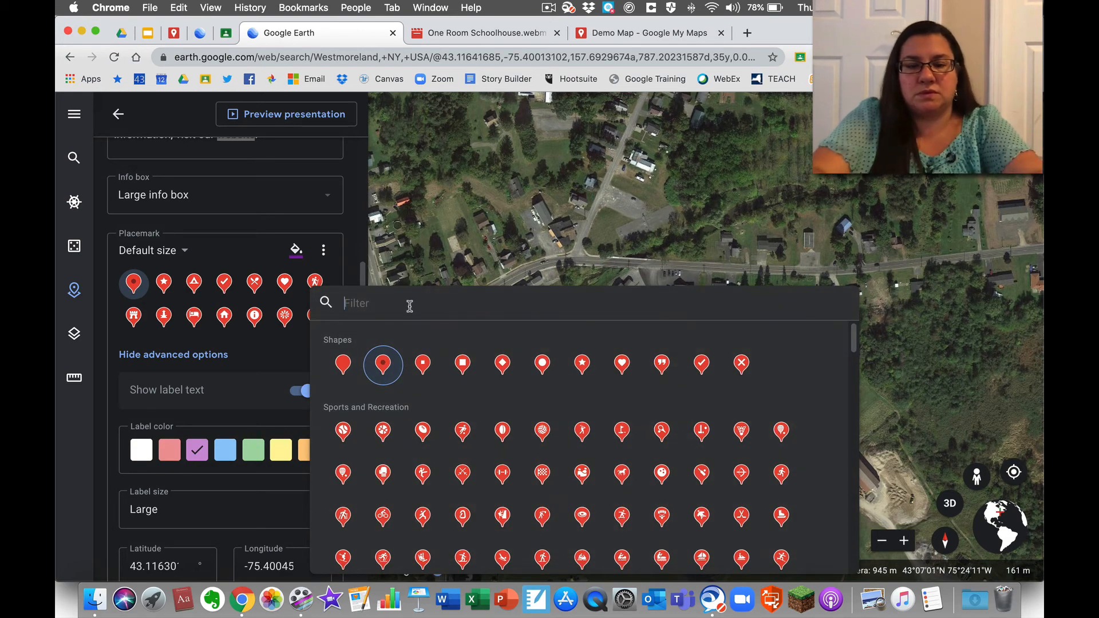
type("school")
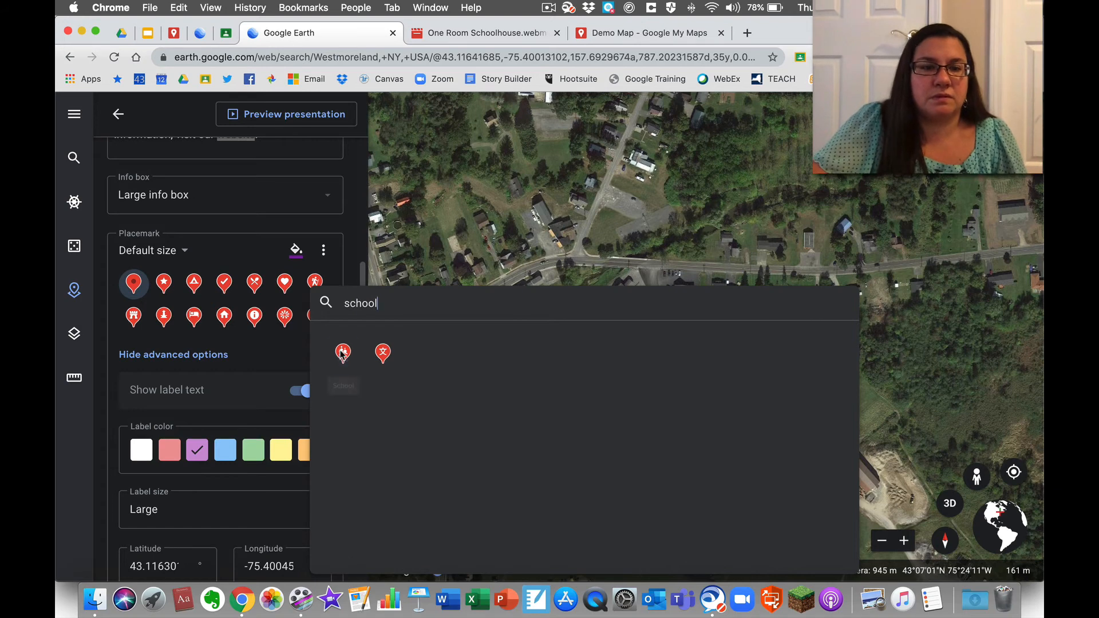
left_click(342, 353)
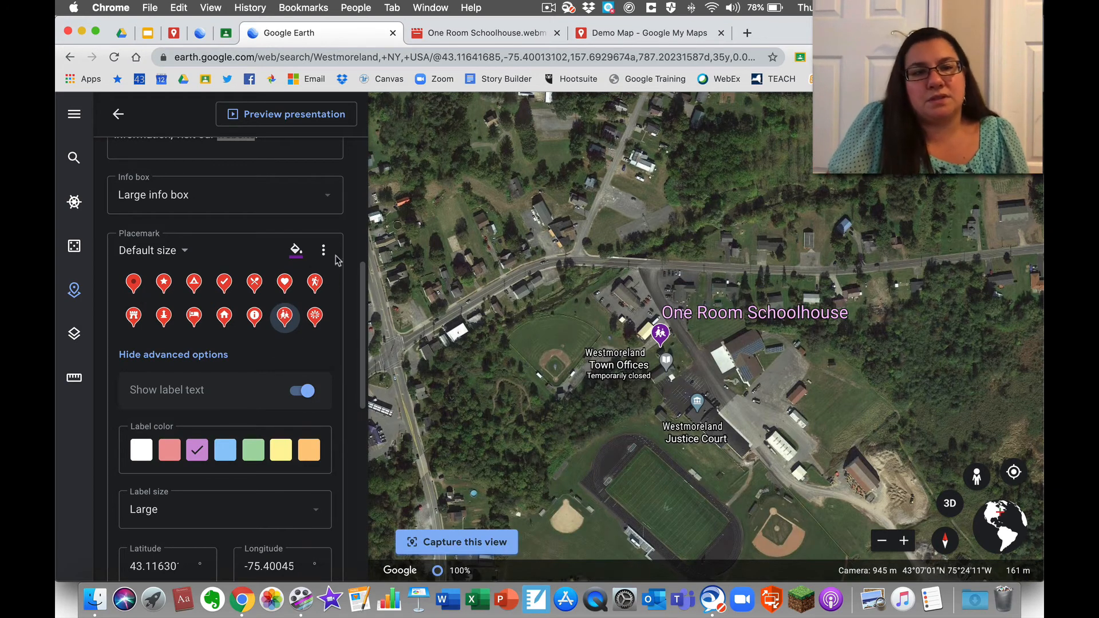
- Tilt the map into a 3D view and enter Street View on the road beside the One Room Schoolhouse placemark
scroll(339, 238, "down", 10)
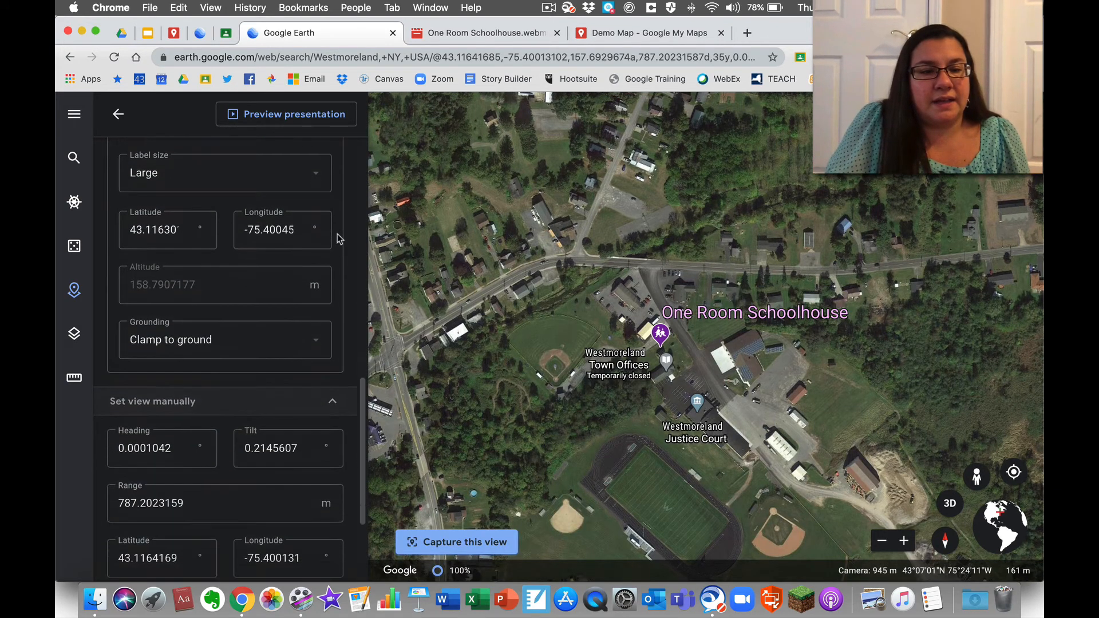
scroll(338, 238, "down", 2)
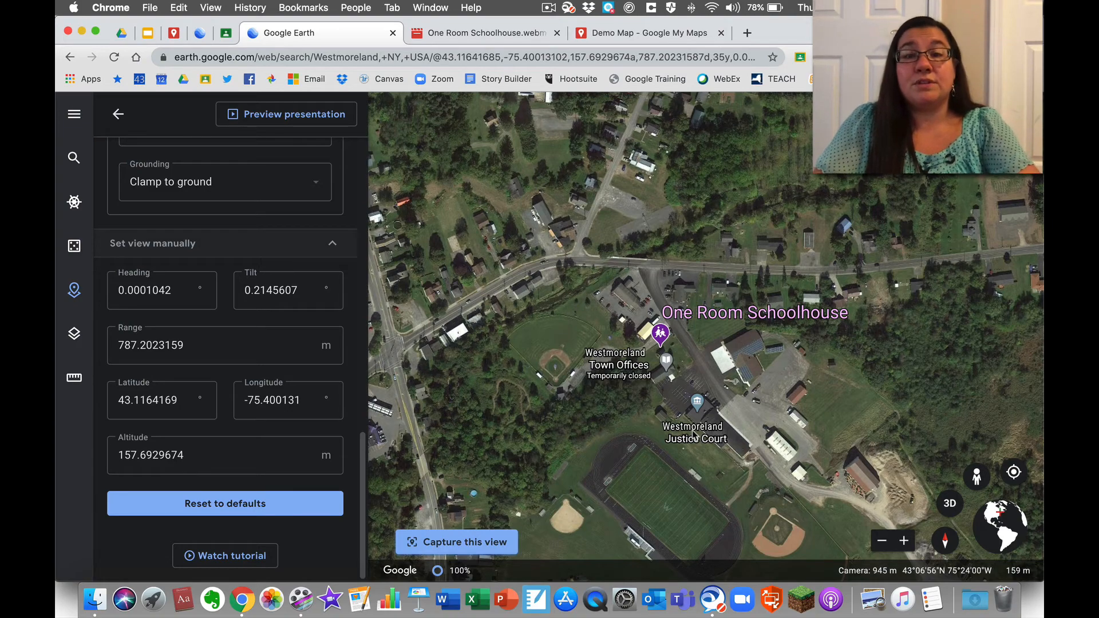
left_click_drag(705, 404, 547, 244)
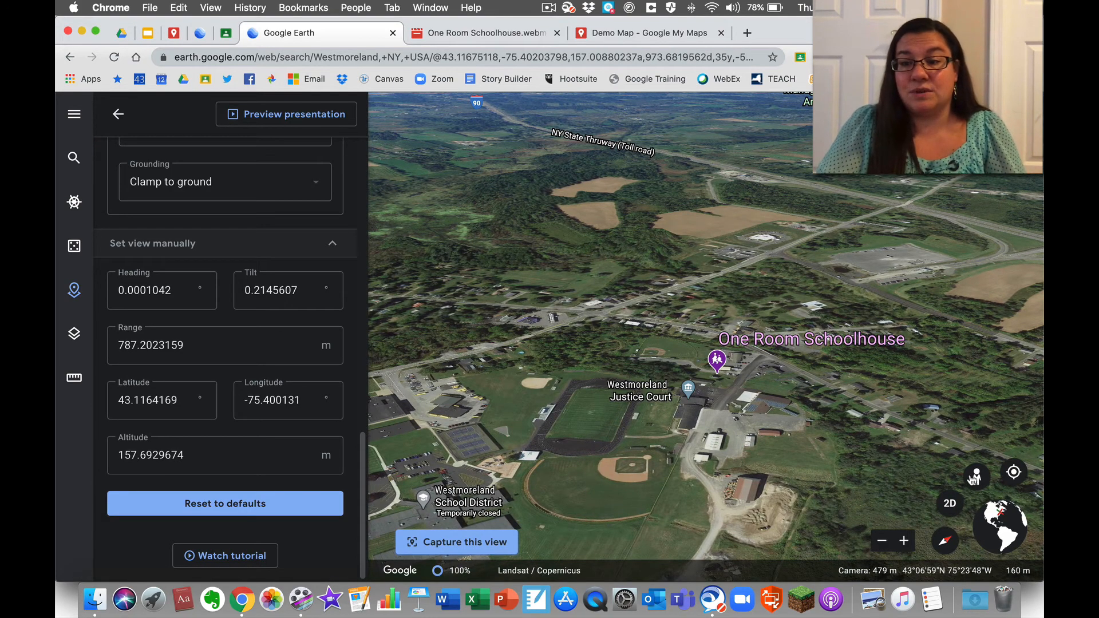
left_click_drag(975, 475, 738, 377)
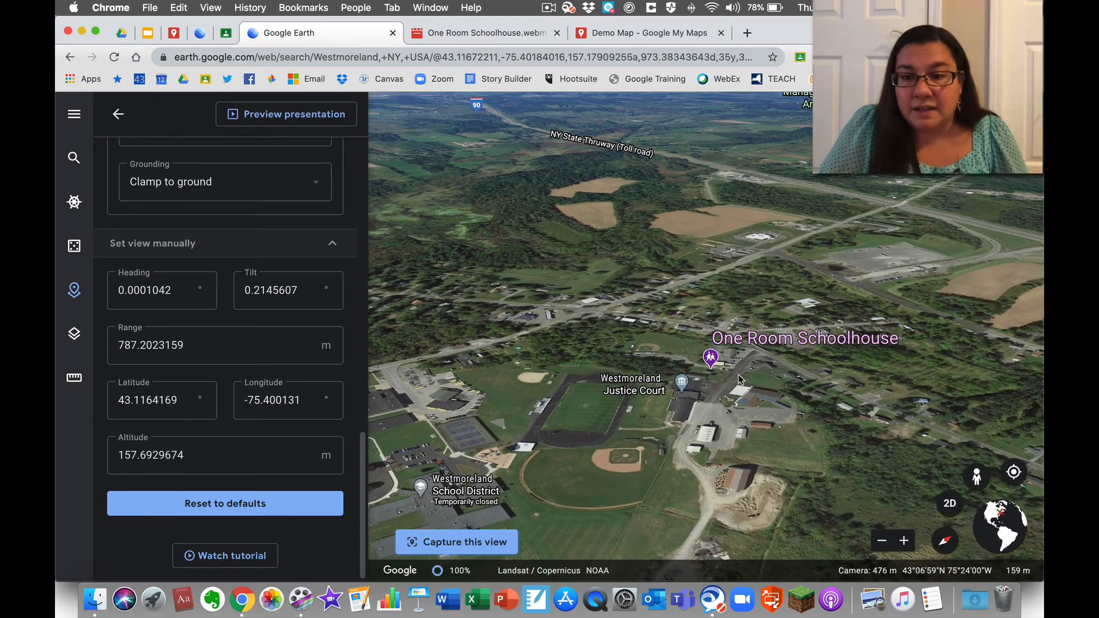
left_click_drag(975, 476, 723, 375)
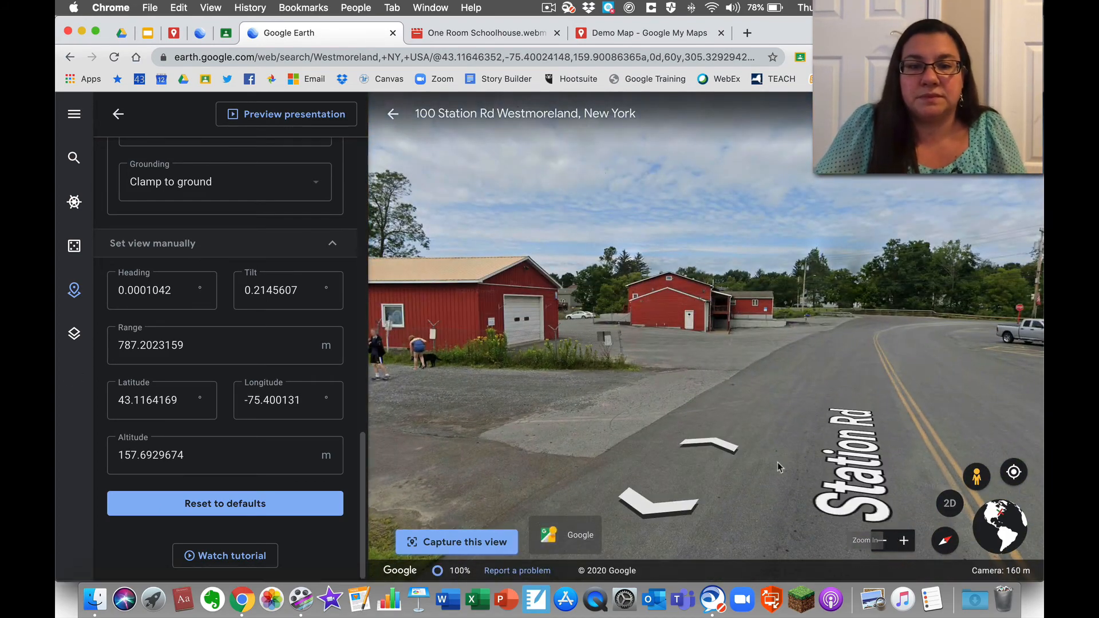
- Turn the Street View to face the schoolhouse, capture it as the placemark's view, and return to the project overview
left_click_drag(584, 321, 784, 380)
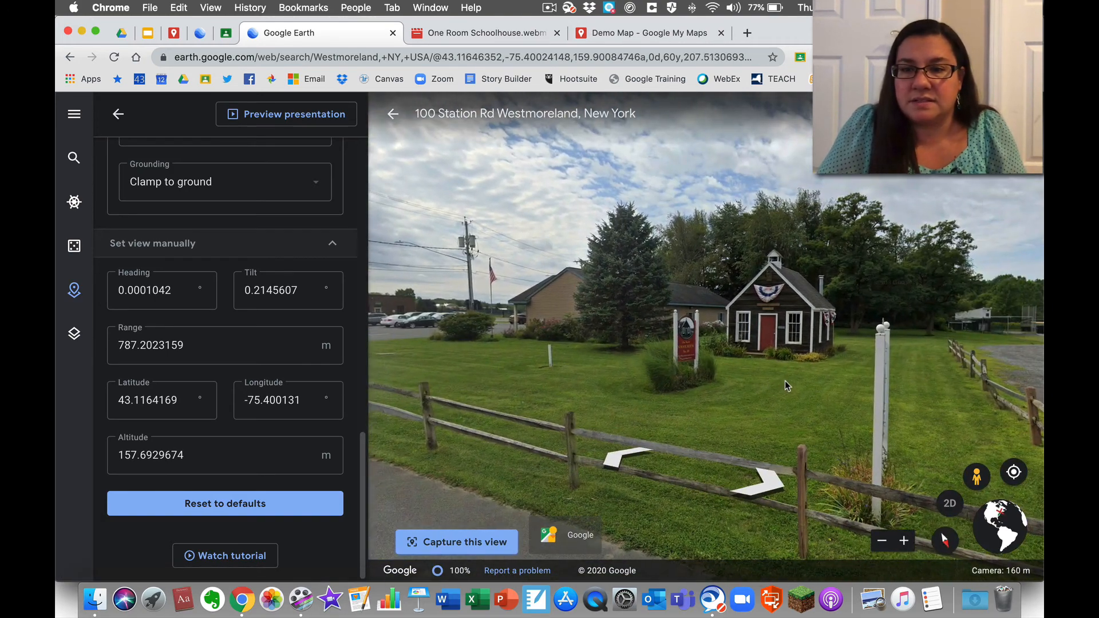
left_click(480, 541)
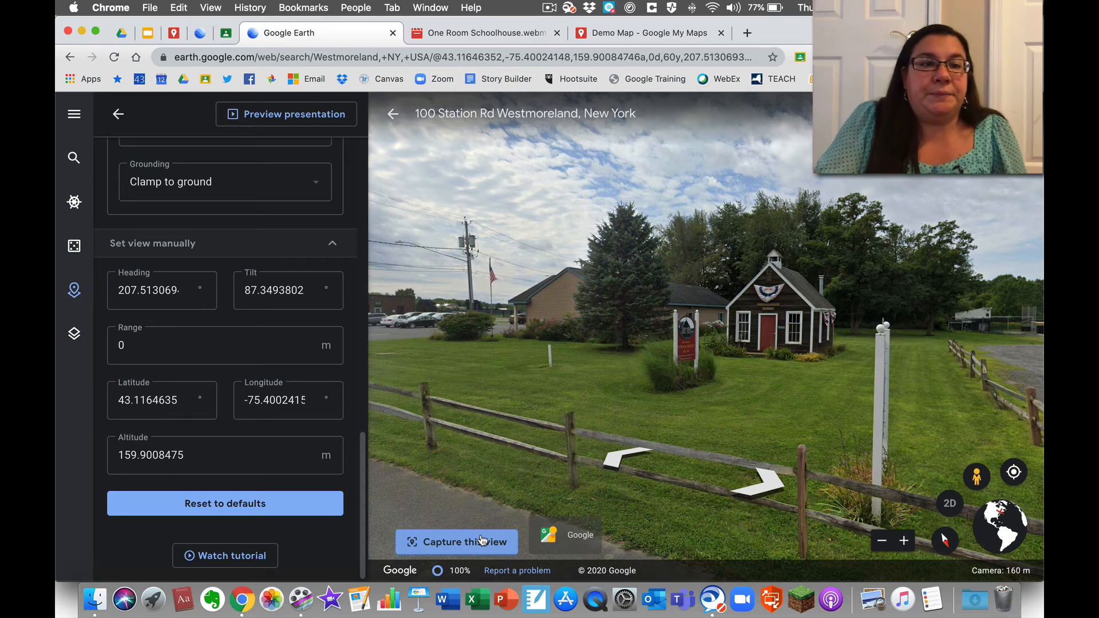
left_click(120, 116)
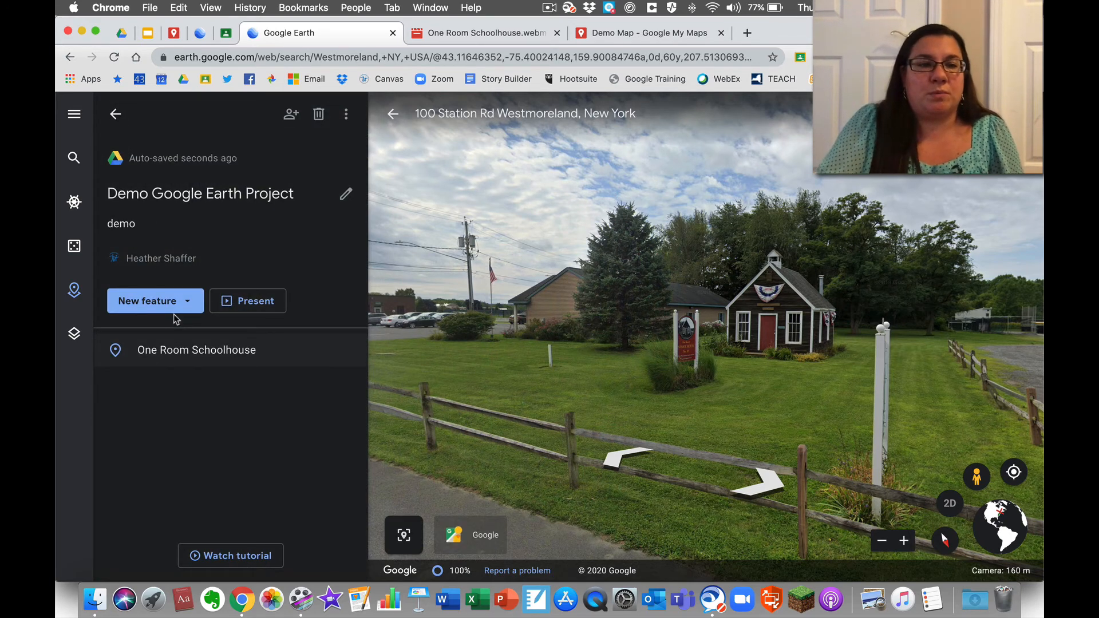
- Switch to the Google Earth Project (webinar) and start presenting it from its first place
left_click(201, 38)
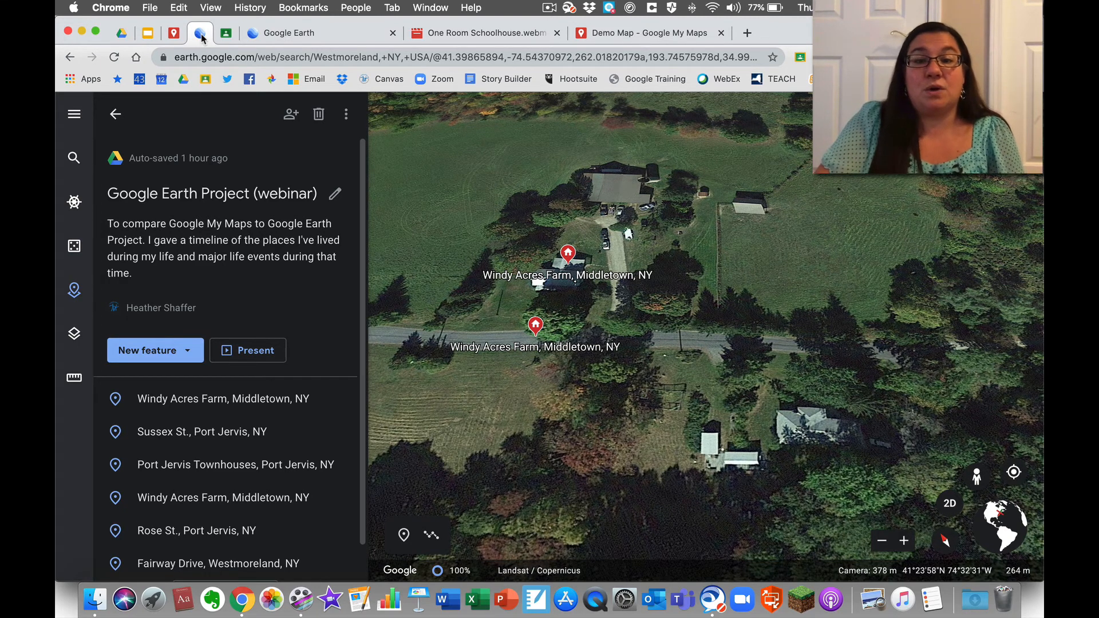
scroll(263, 337, "down", 1)
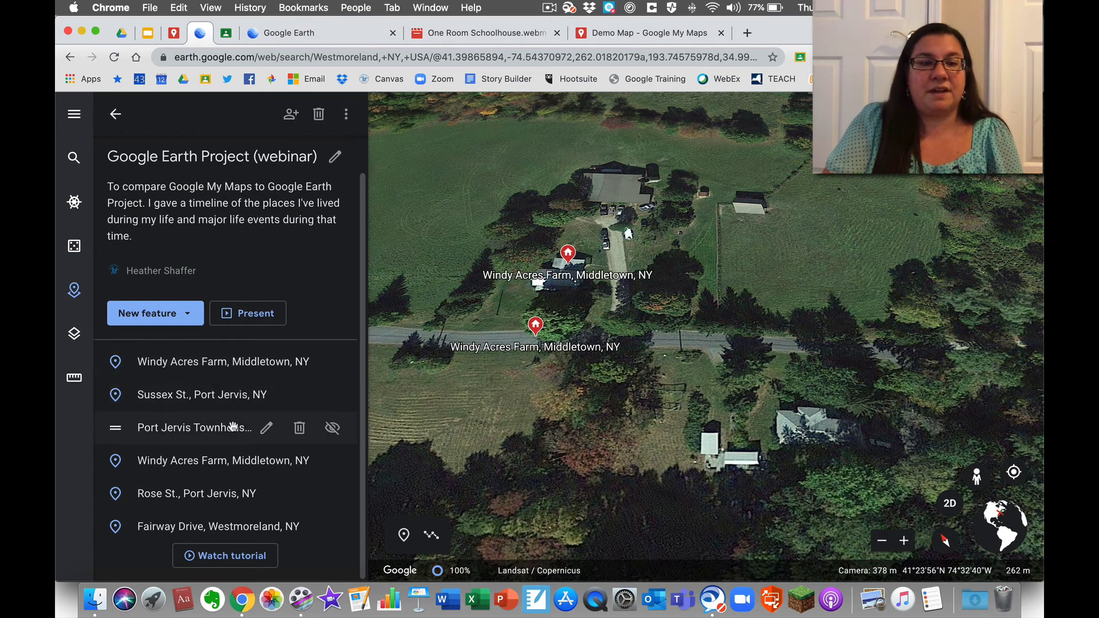
left_click(254, 314)
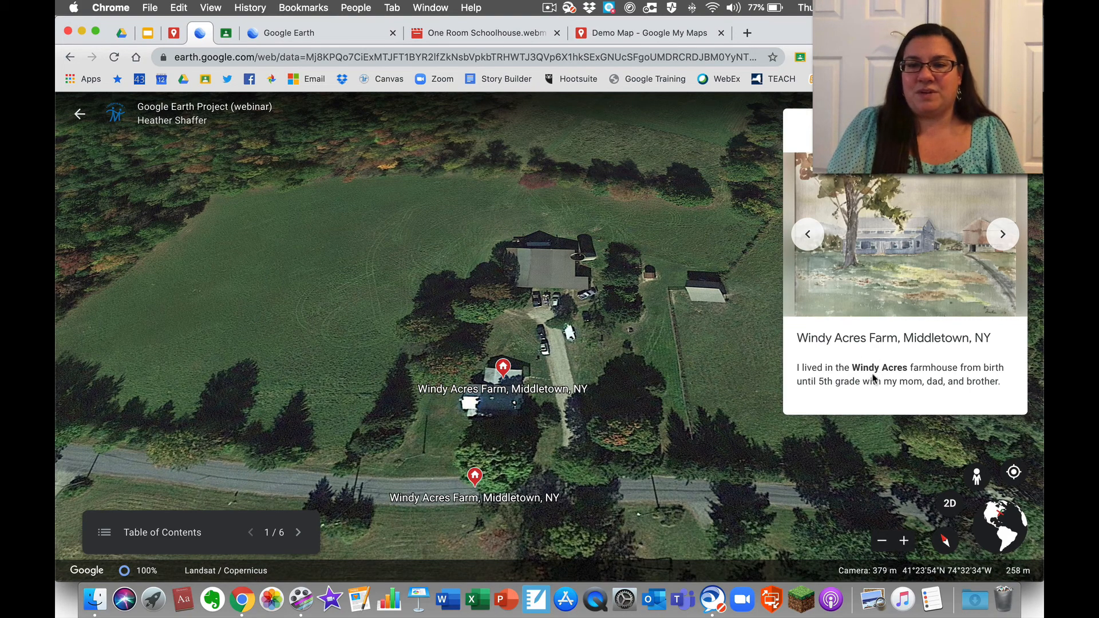
- Browse through all the photos in the Windy Acres Farm info box until the first one shows again
left_click(1003, 236)
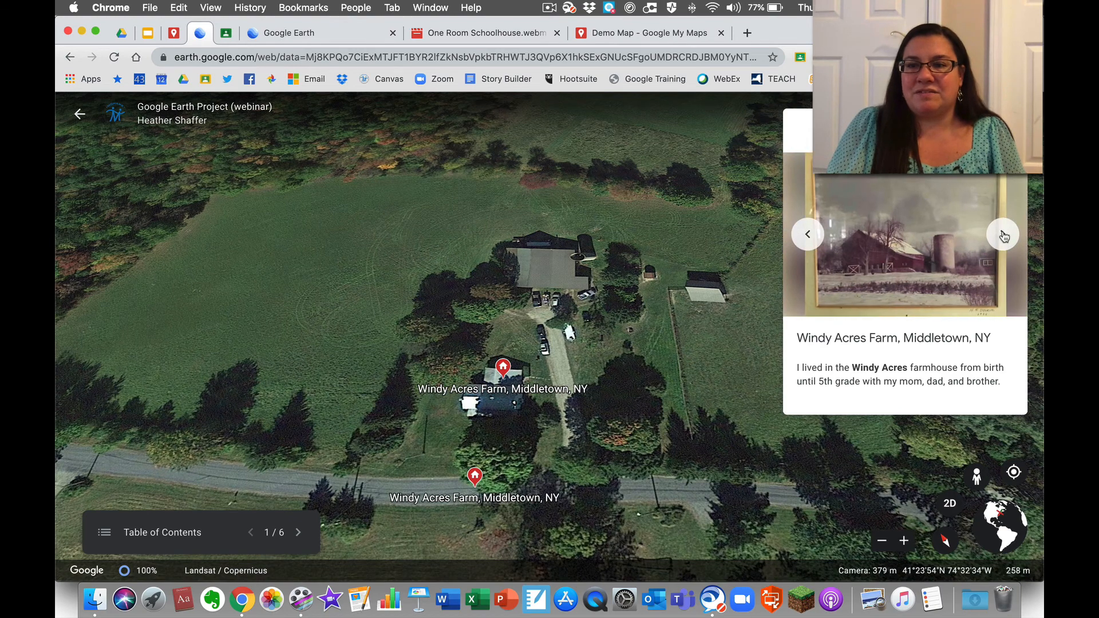
left_click(1003, 236)
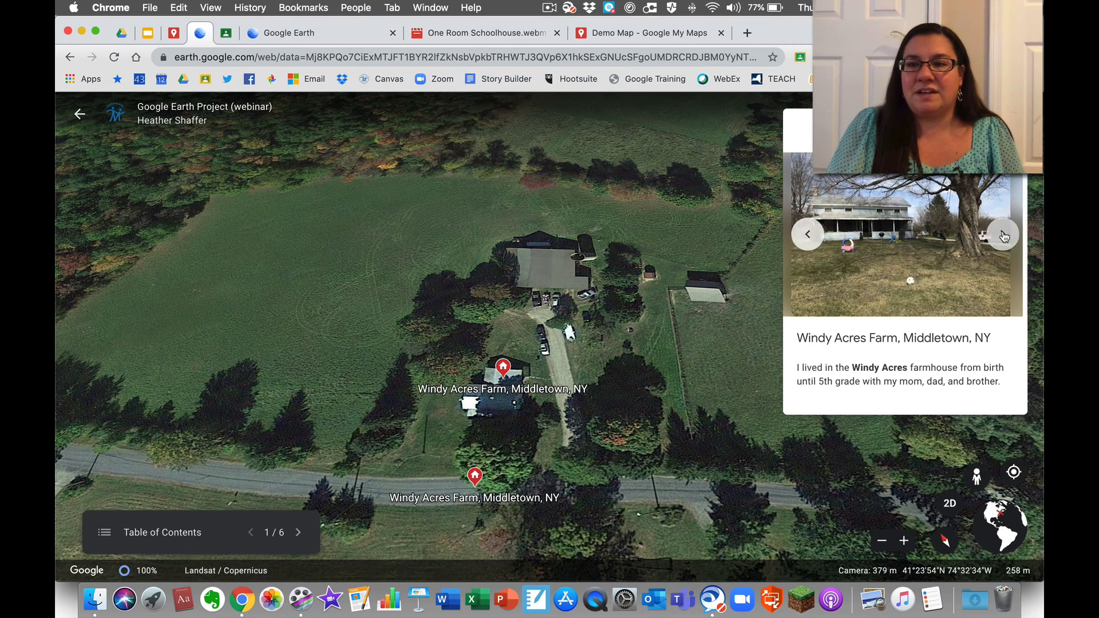
left_click(1003, 236)
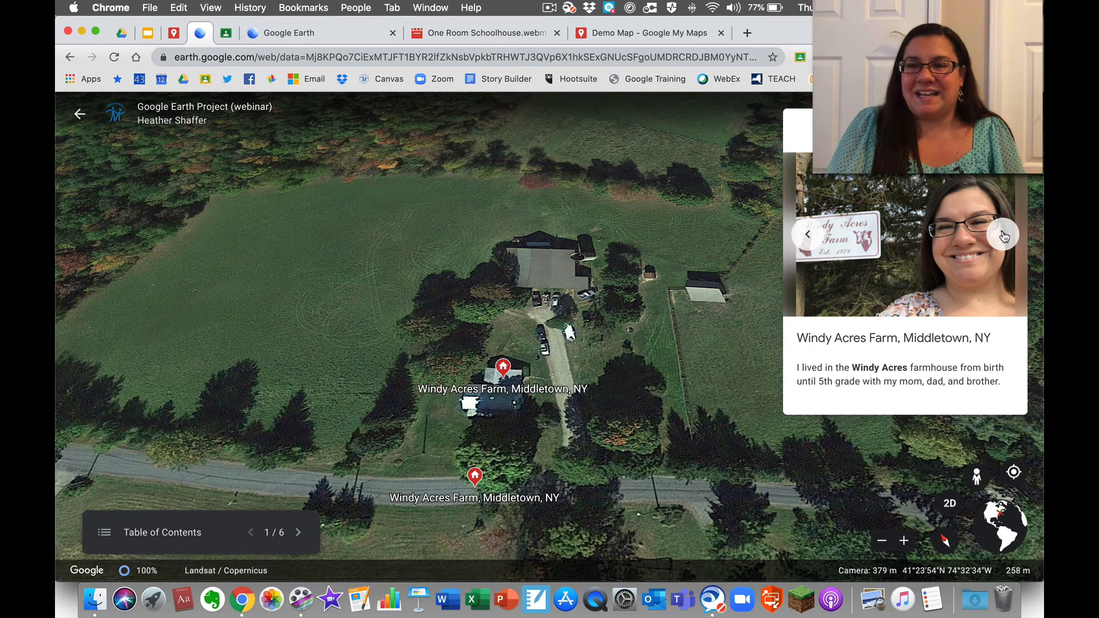
left_click(1003, 236)
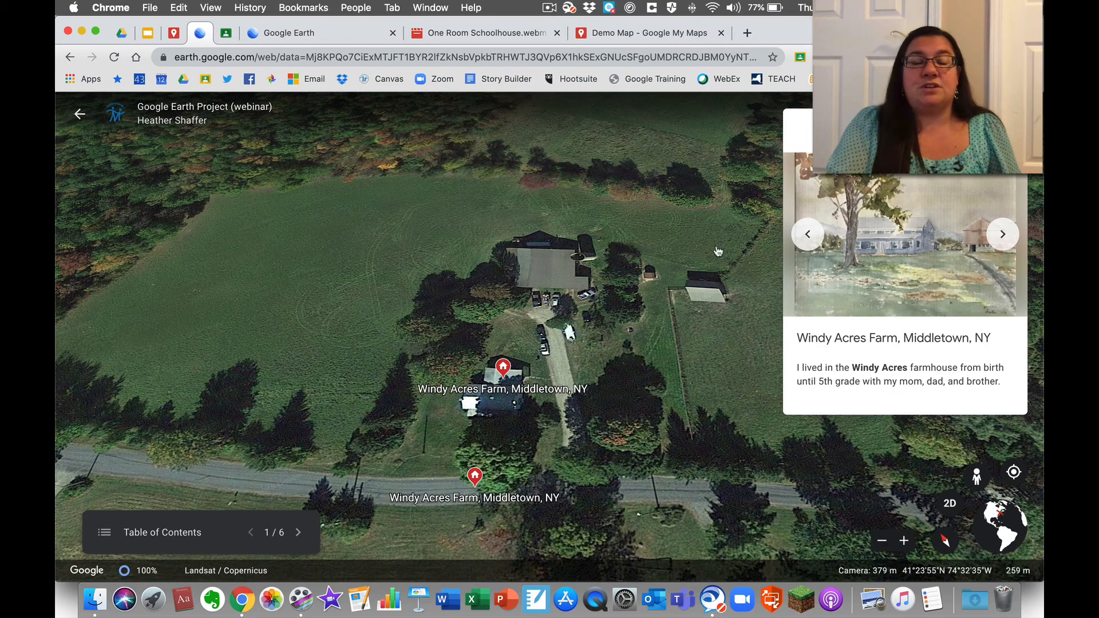
- Advance the presentation one place at a time from the first stop to the sixth and last stop
left_click(298, 534)
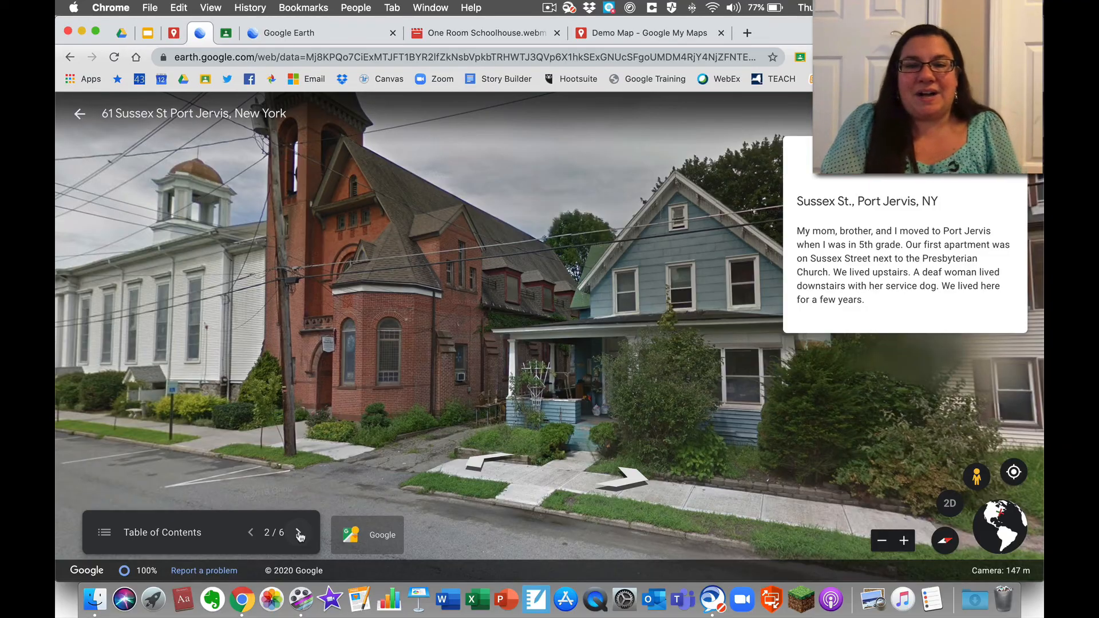
left_click(298, 532)
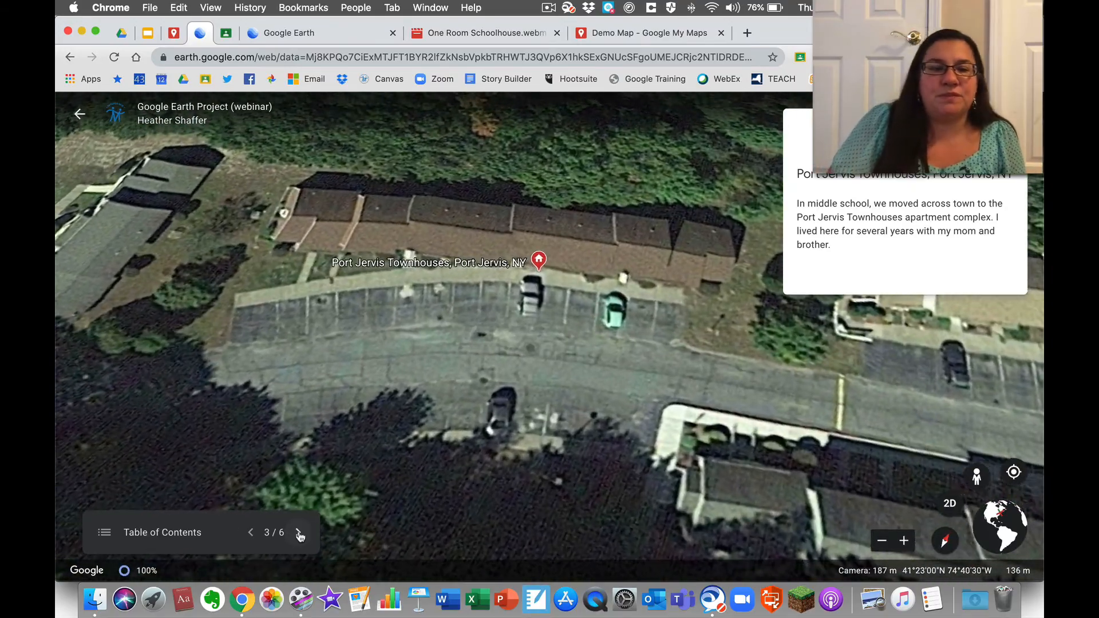
left_click(299, 533)
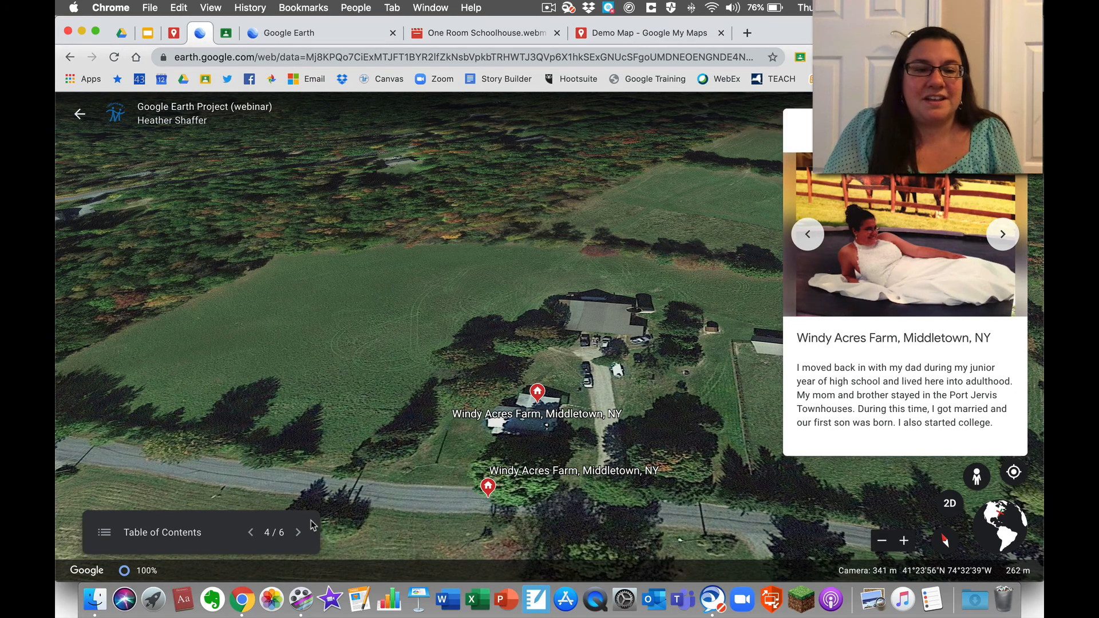
left_click(298, 532)
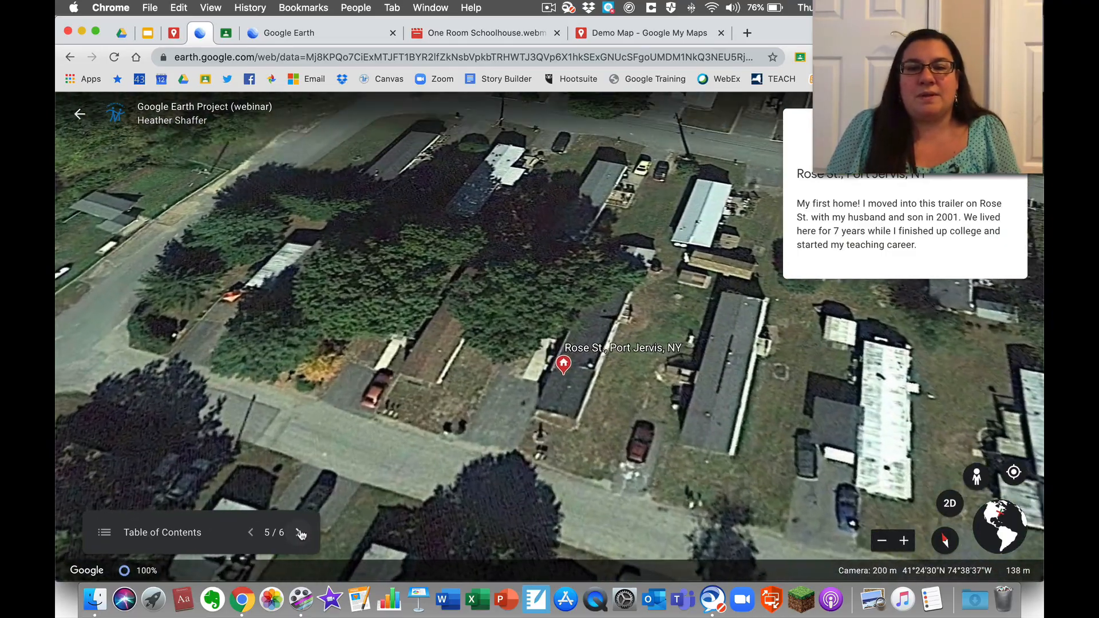
left_click(300, 532)
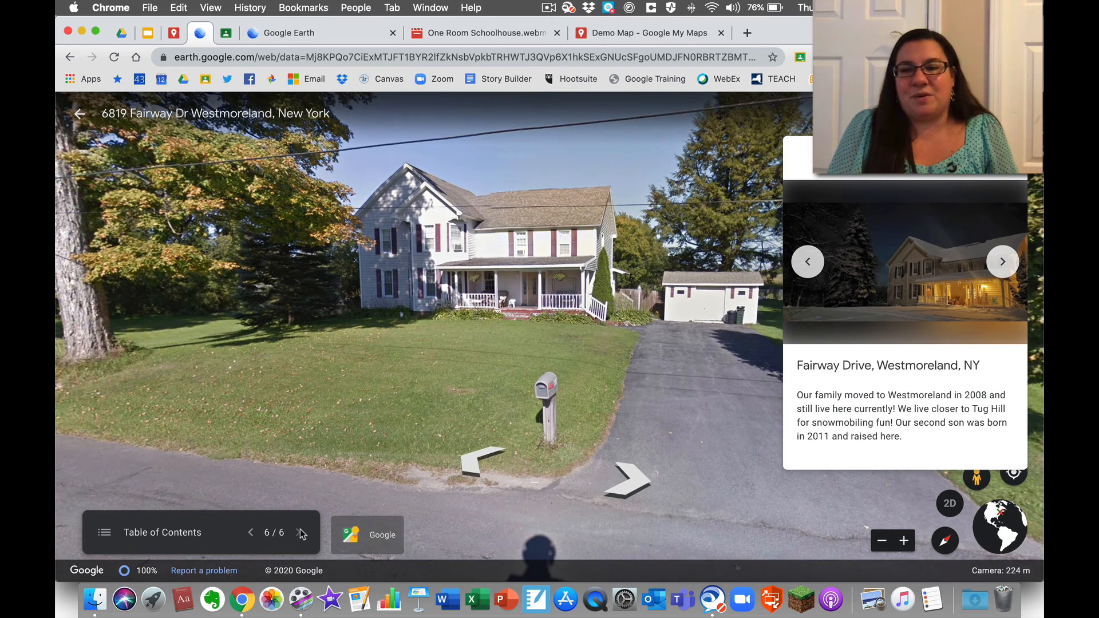
- Browse to the snowmobile photo in the last stop's info box and exit the presentation to the project overview
left_click(1001, 259)
left_click(1000, 259)
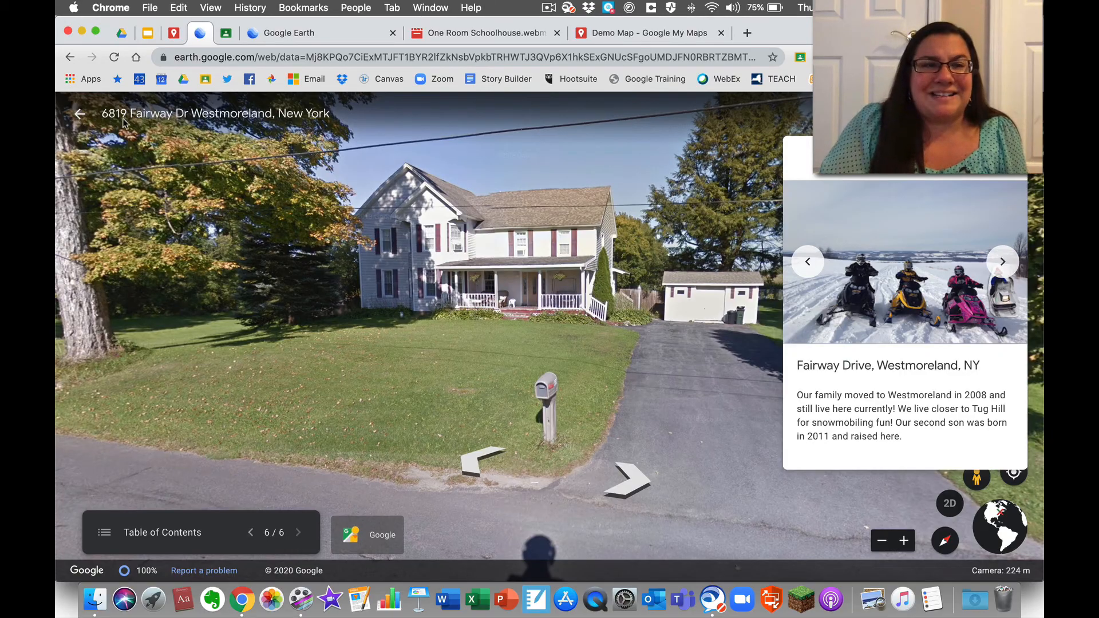
left_click(80, 117)
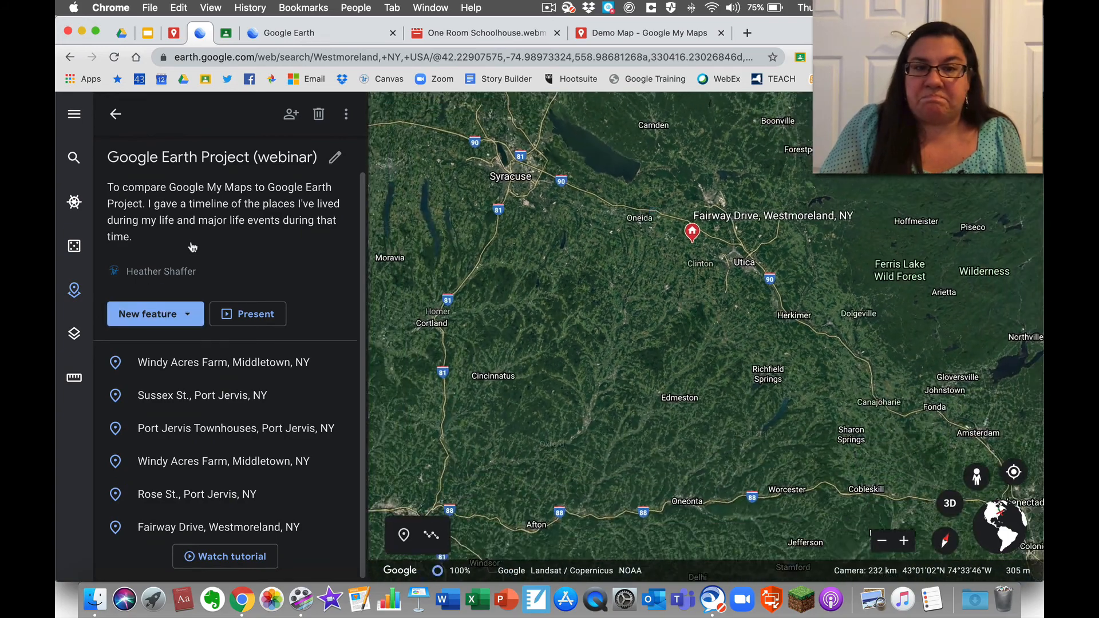
- Review the Earth project's export option, group sharing and link access settings, then close the sharing settings
left_click(345, 113)
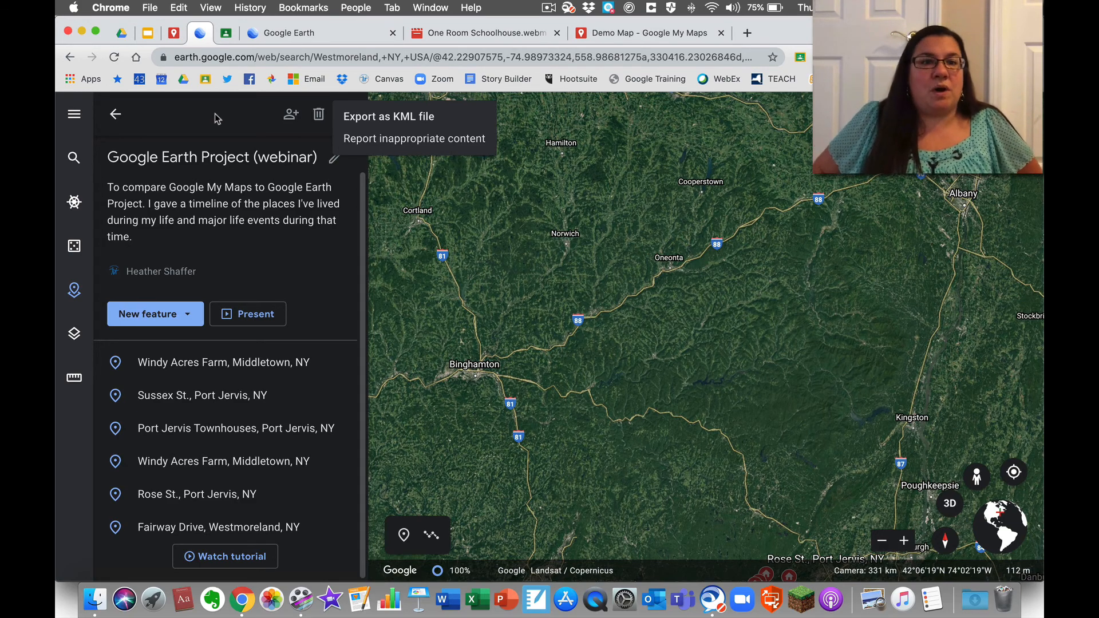
left_click(291, 115)
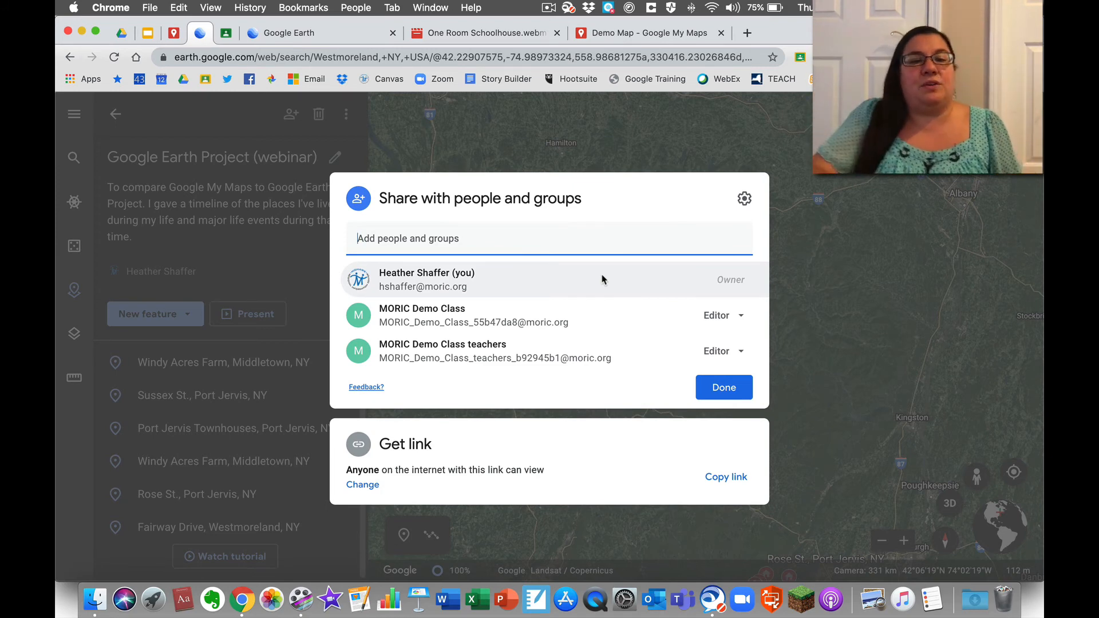
left_click(415, 450)
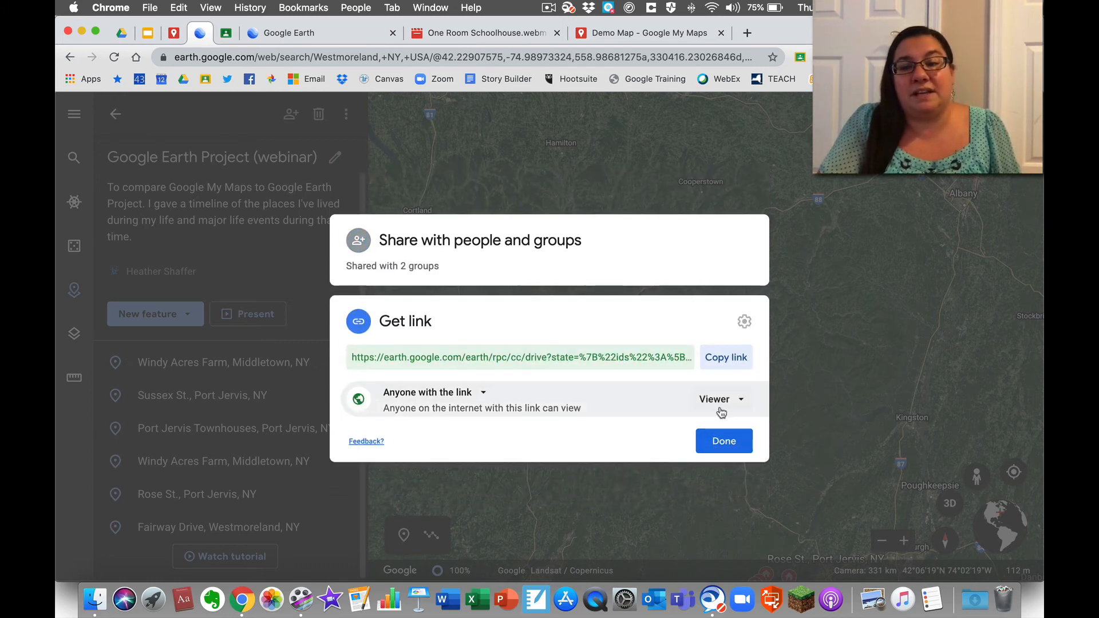
left_click(504, 174)
- Present the project from its first place, select the presentation's web address, and return to the project overview
left_click(265, 314)
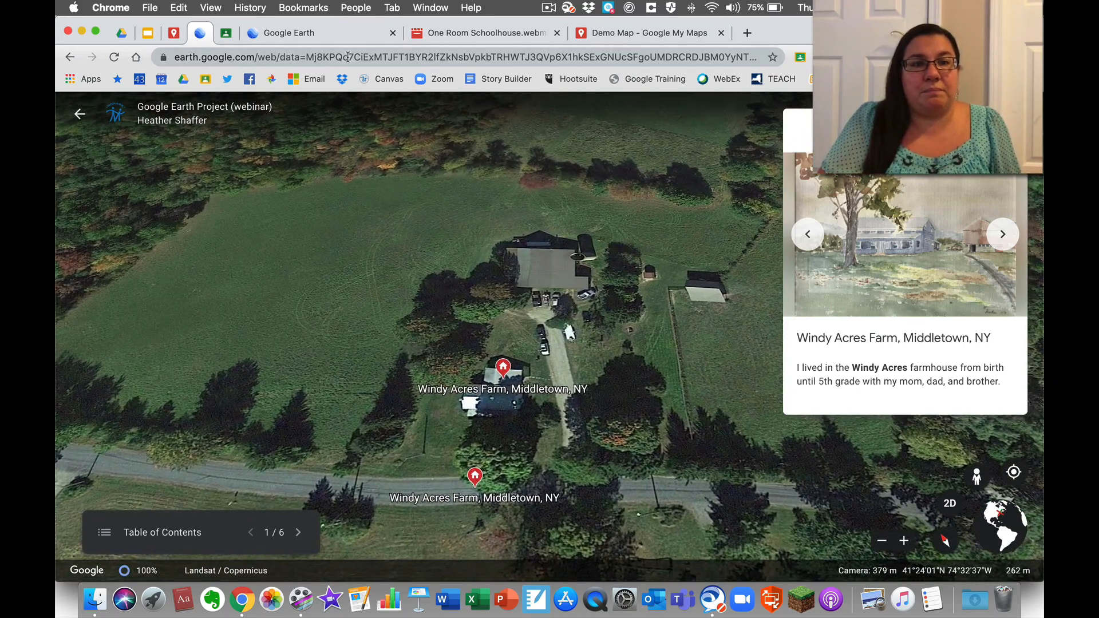
left_click(348, 57)
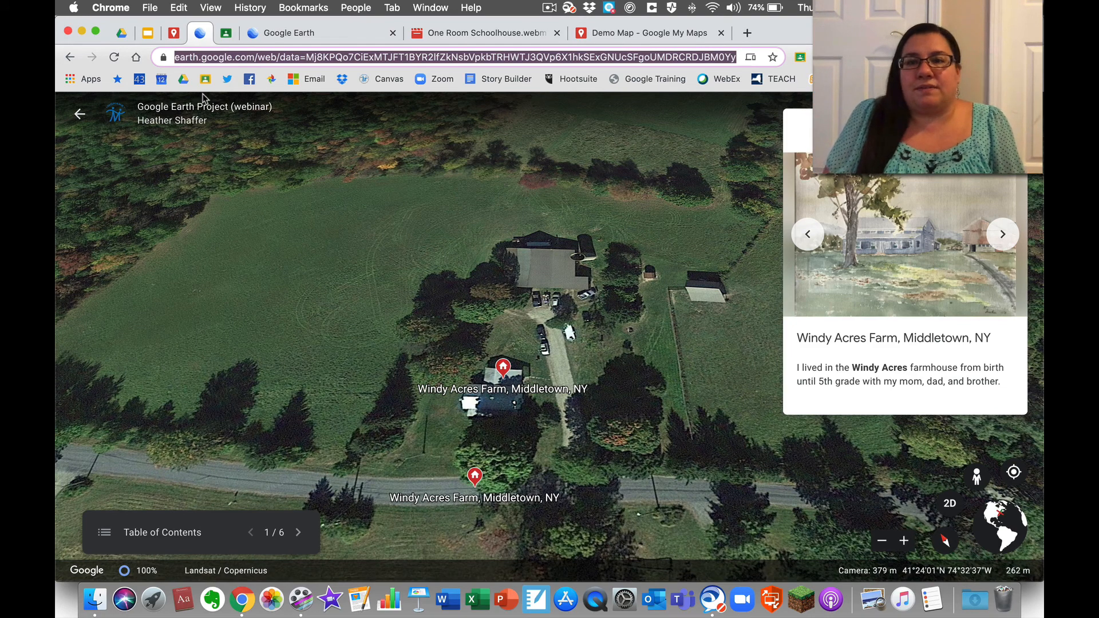
left_click(80, 114)
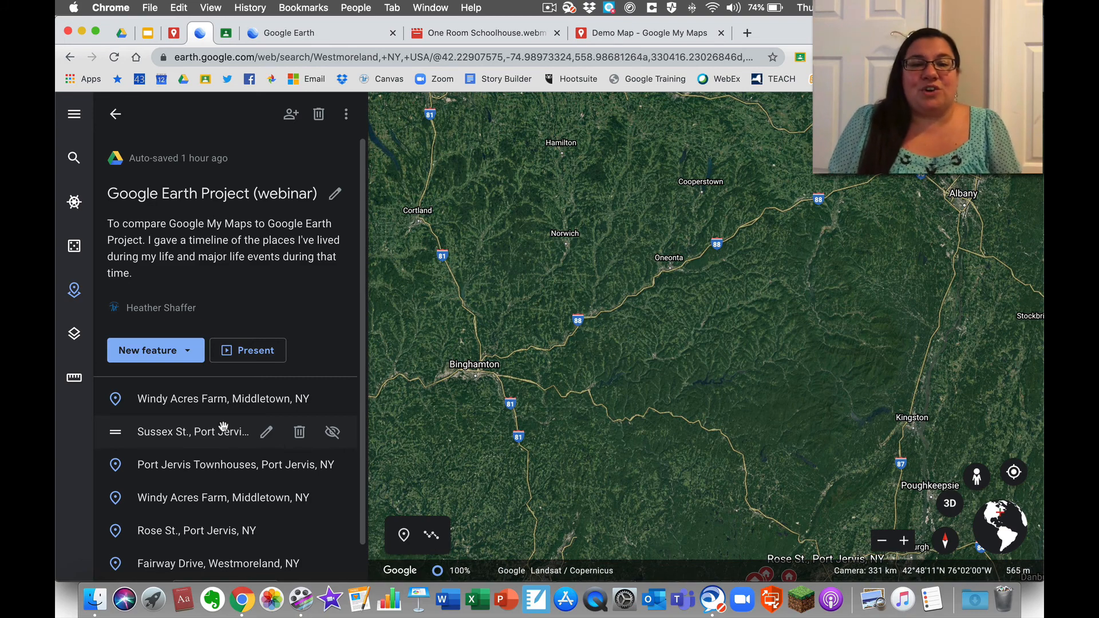
- Switch to the Google My Maps (webinar) map and open the Train station place in the field trip layer
left_click(174, 34)
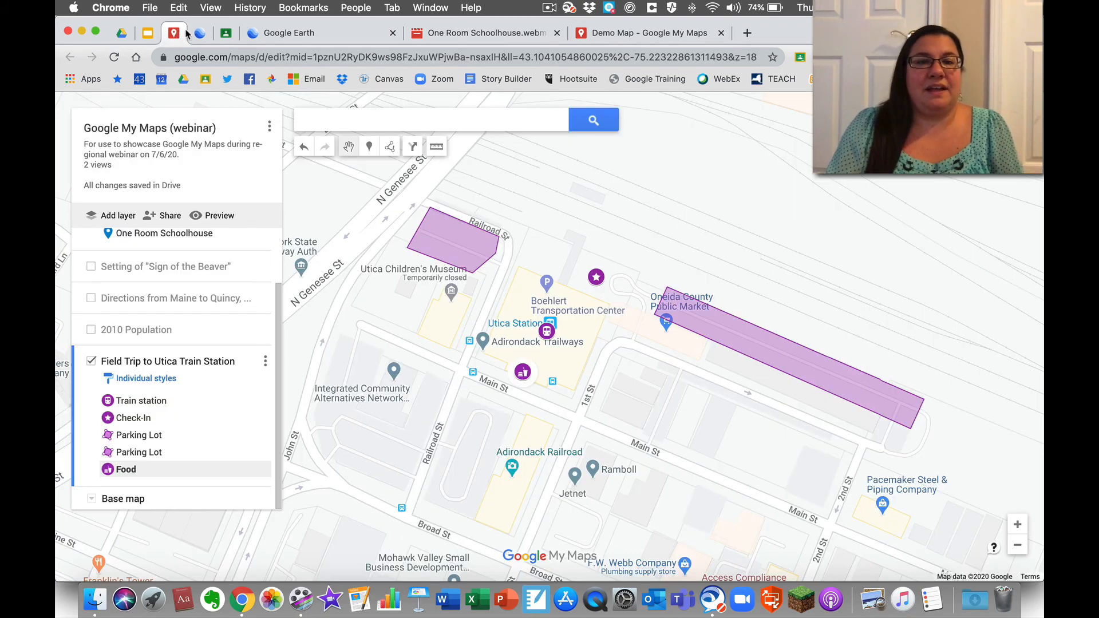
left_click(199, 34)
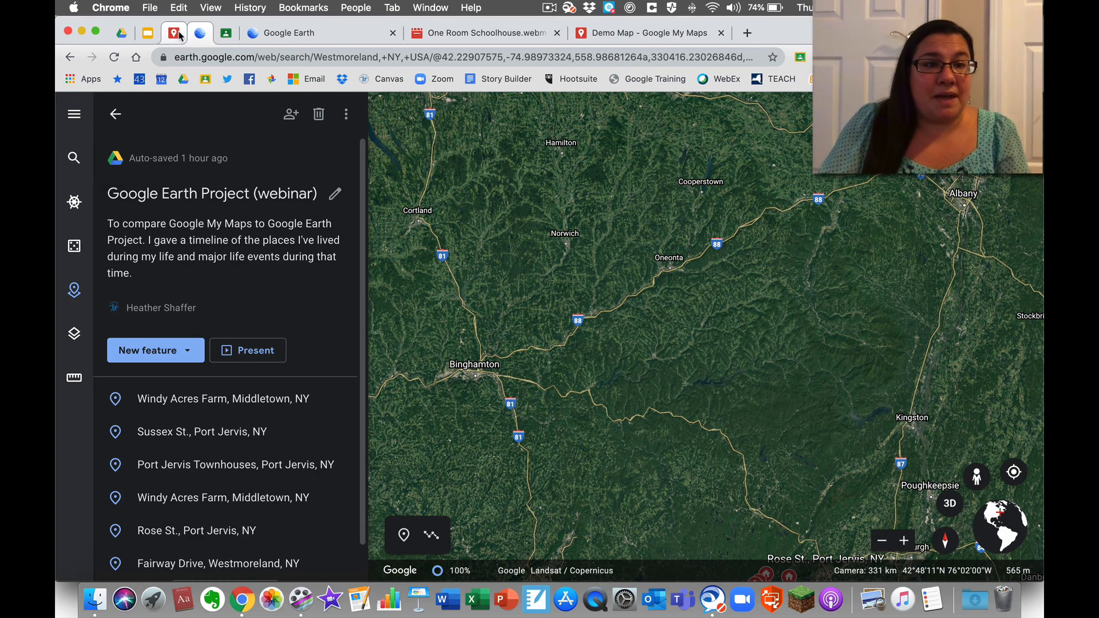
left_click(175, 35)
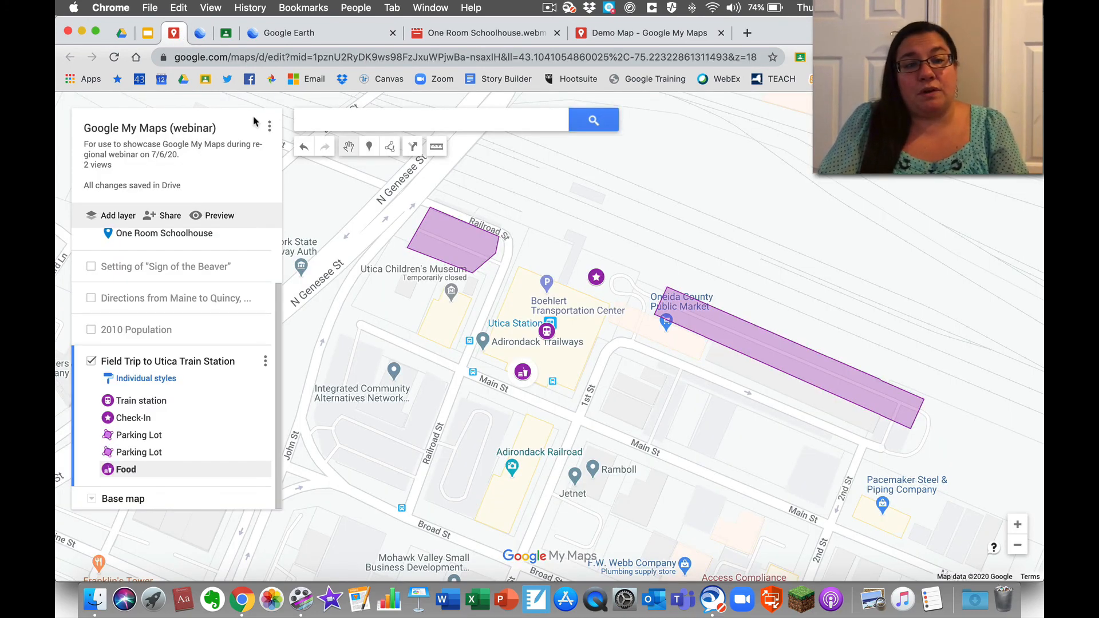
left_click(157, 404)
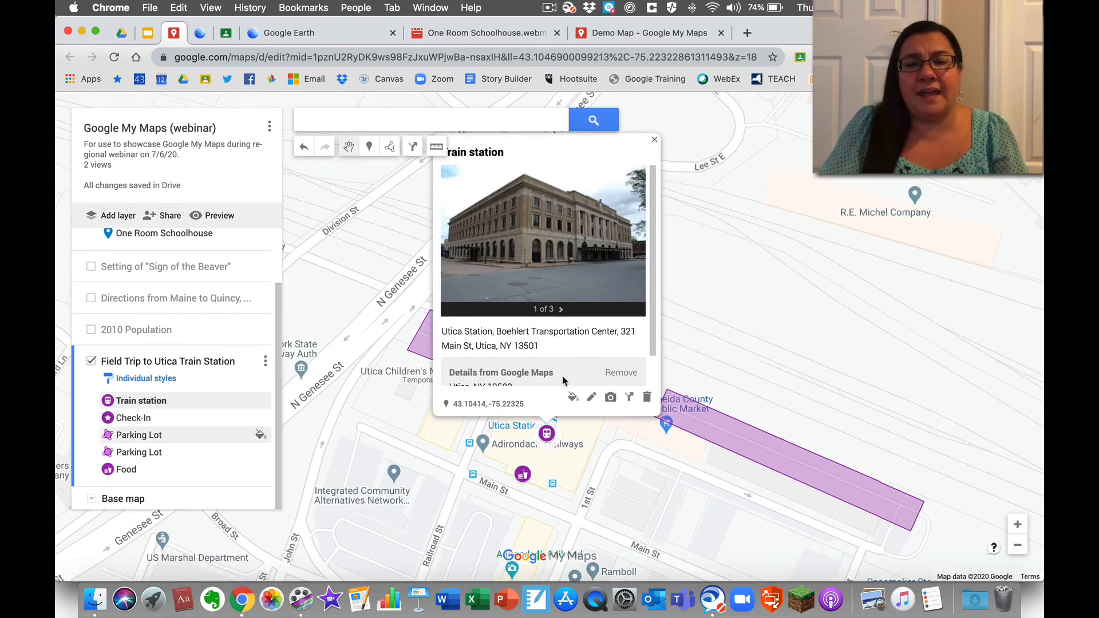
left_click(591, 397)
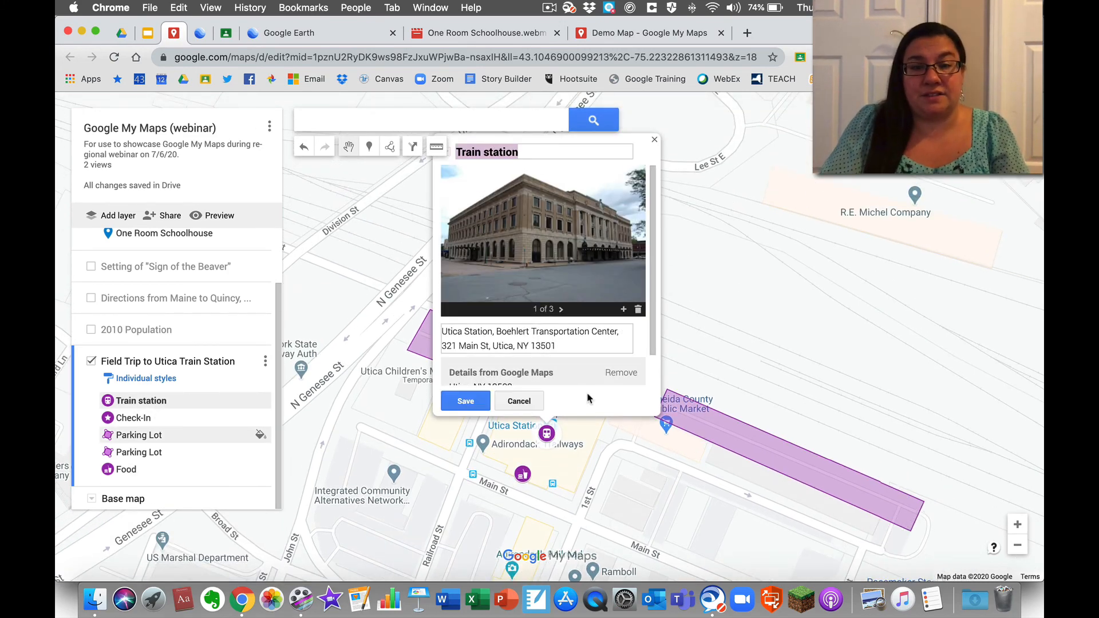
scroll(562, 308, "down", 1)
left_click(561, 304)
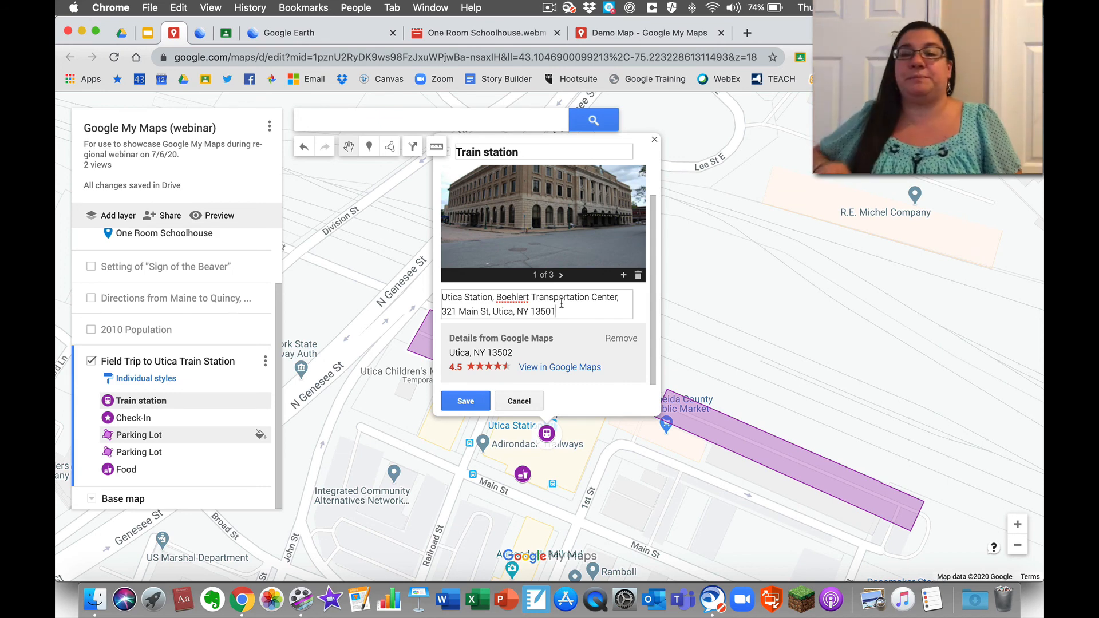
key("Escape")
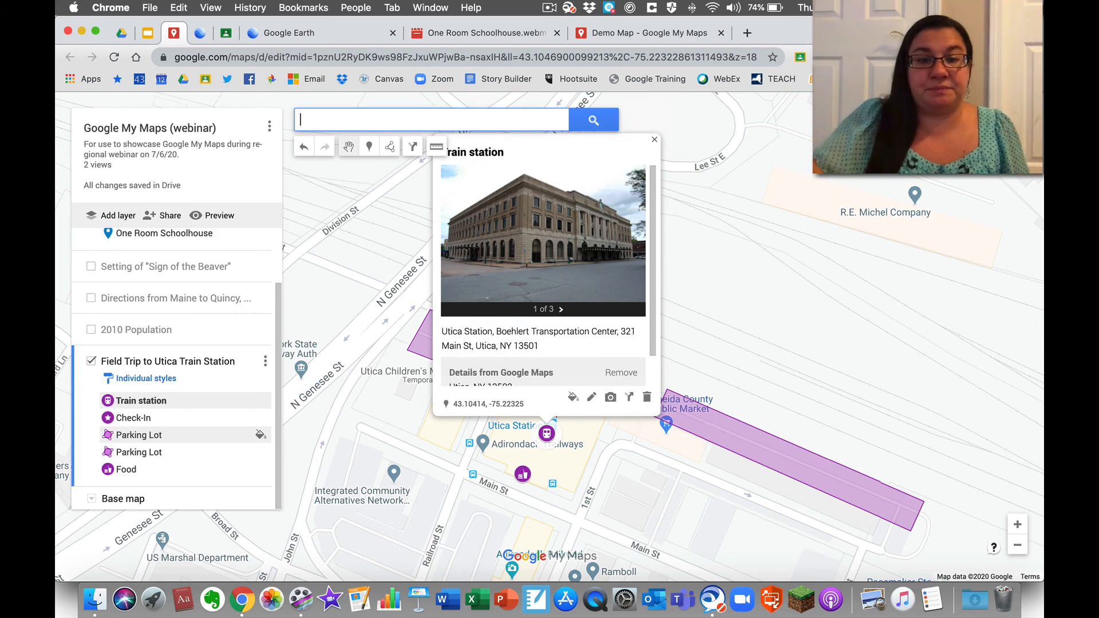
- Edit the Train station's description and add two line breaks after the Utica Station address
left_click(591, 395)
left_click(583, 342)
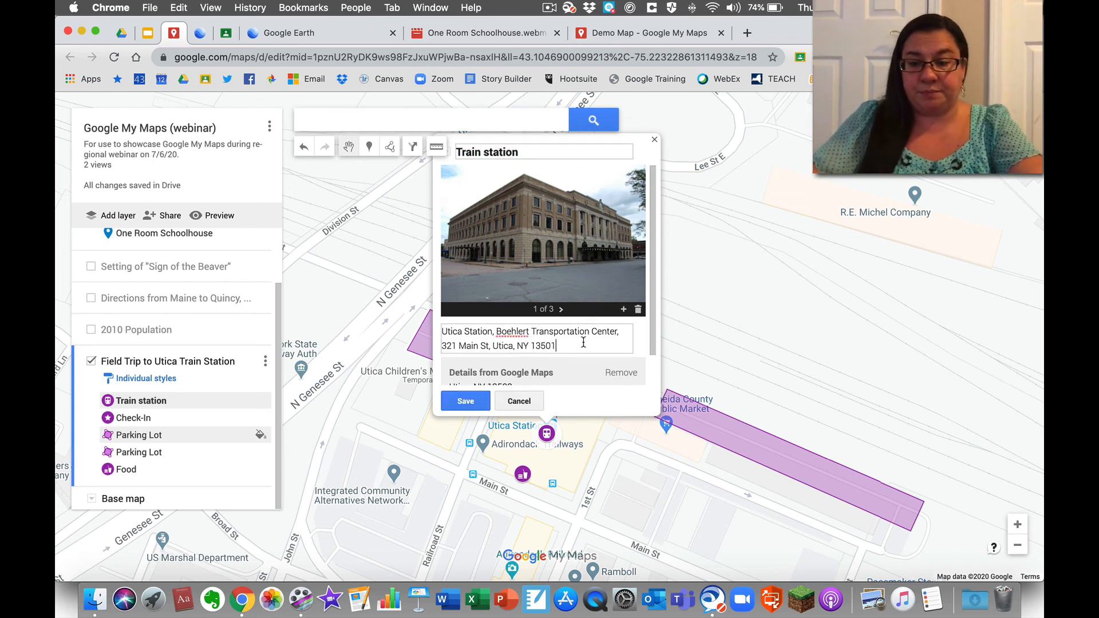
key("Return")
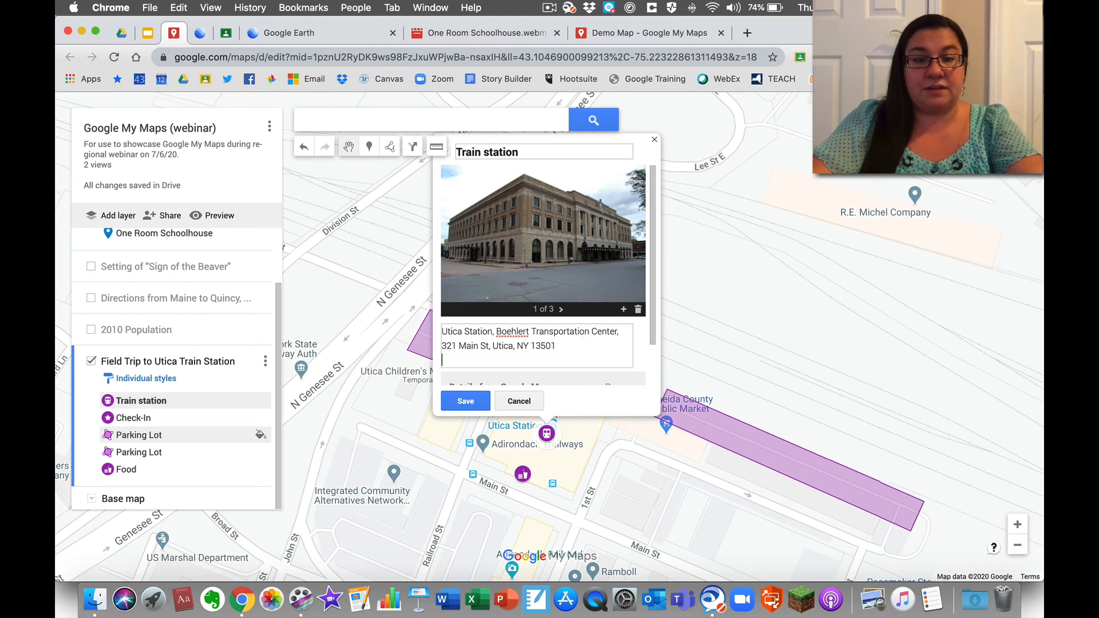
key("Return")
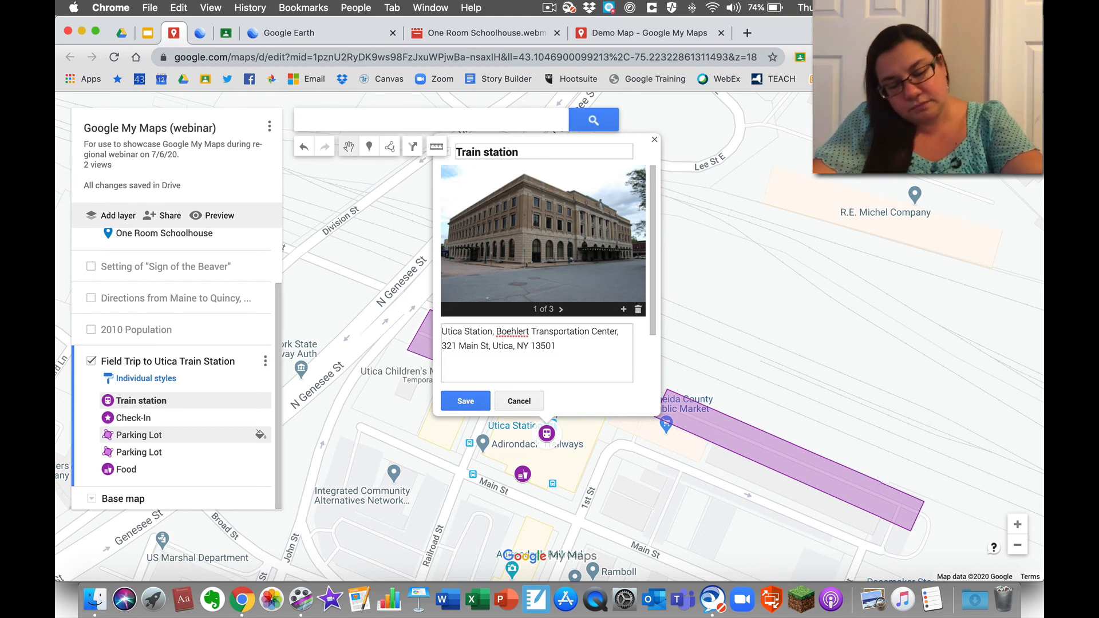